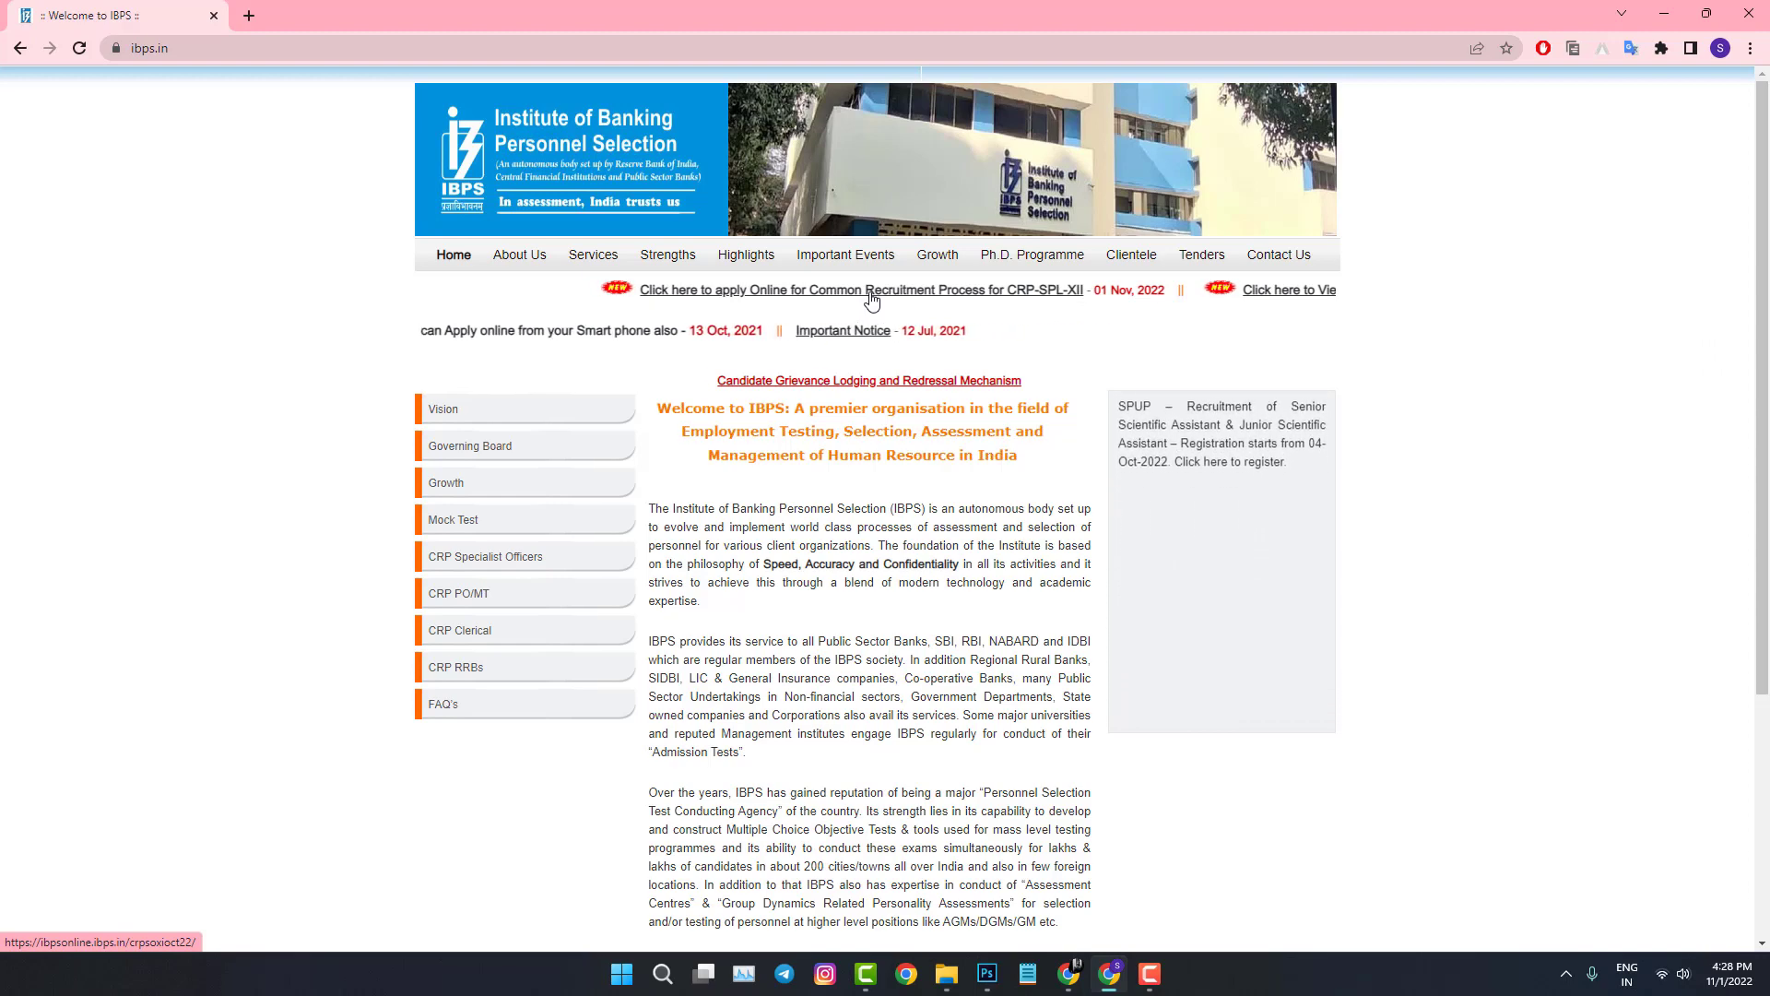
Step: Follow the CRP-SPL-XII apply-online link on the IBPS home page
{"action": "left_click", "coordinate": [869, 293]}
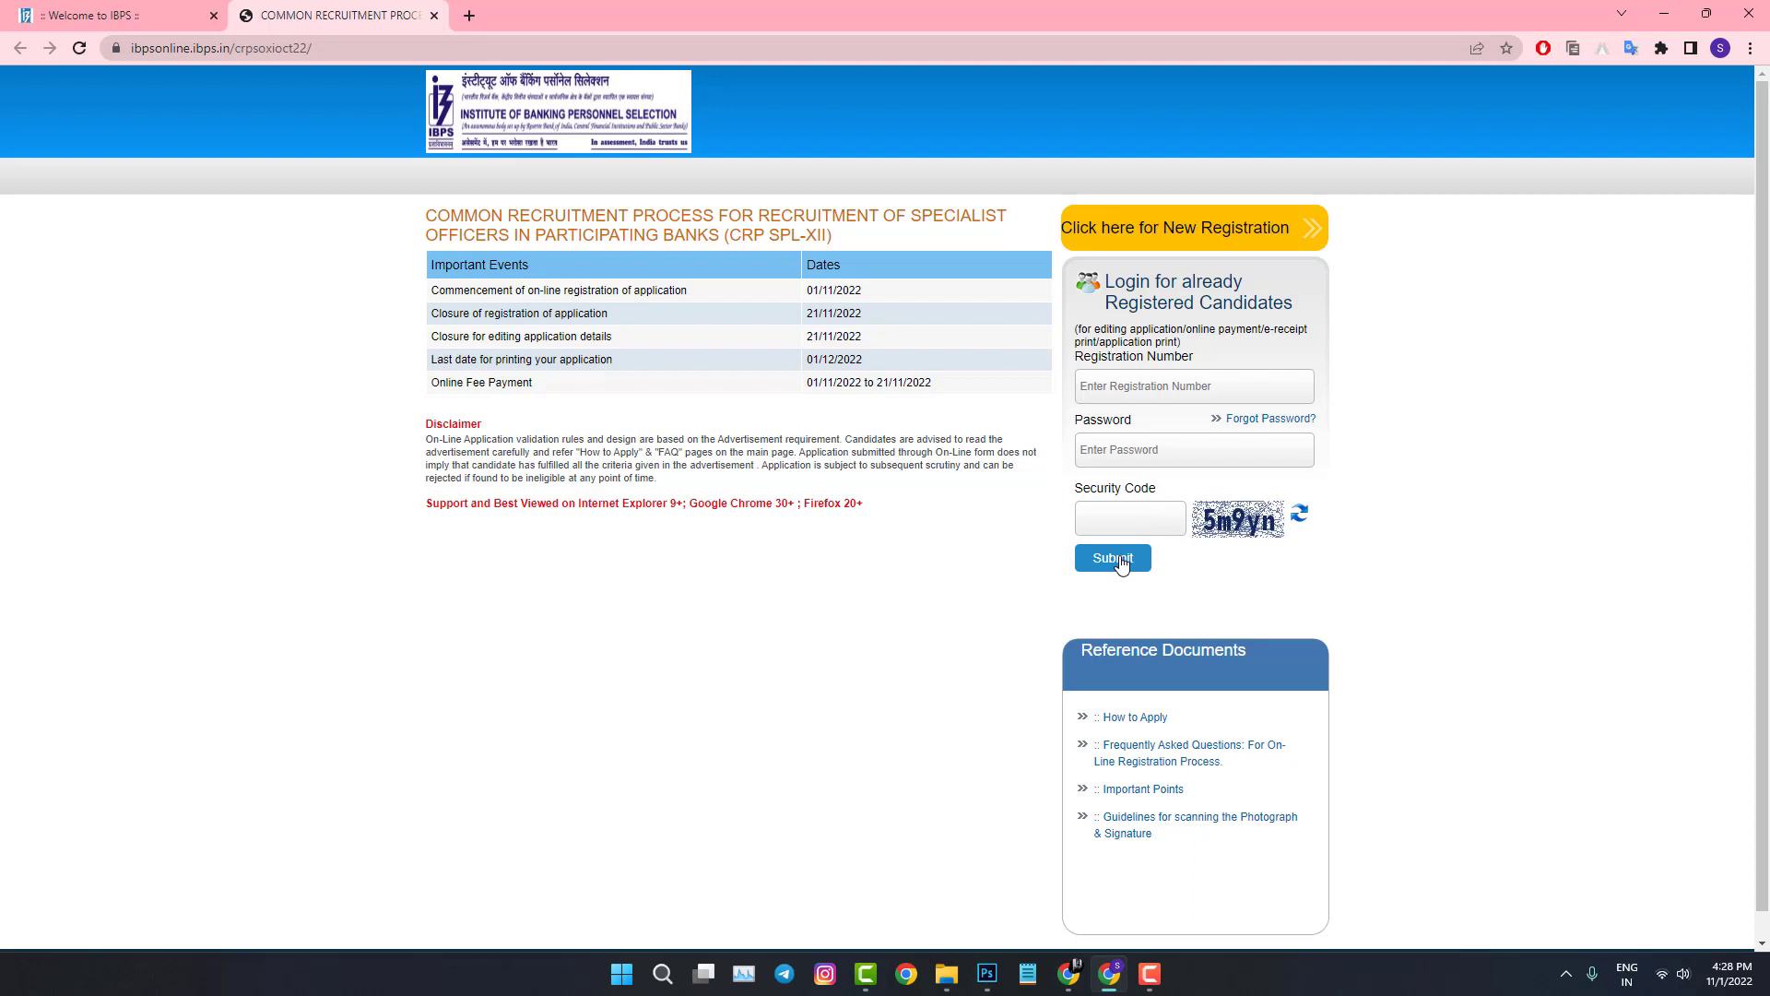
Step: Start a new registration and enter the candidate's first name, middle name and its confirmation
{"action": "left_click", "coordinate": [1186, 238]}
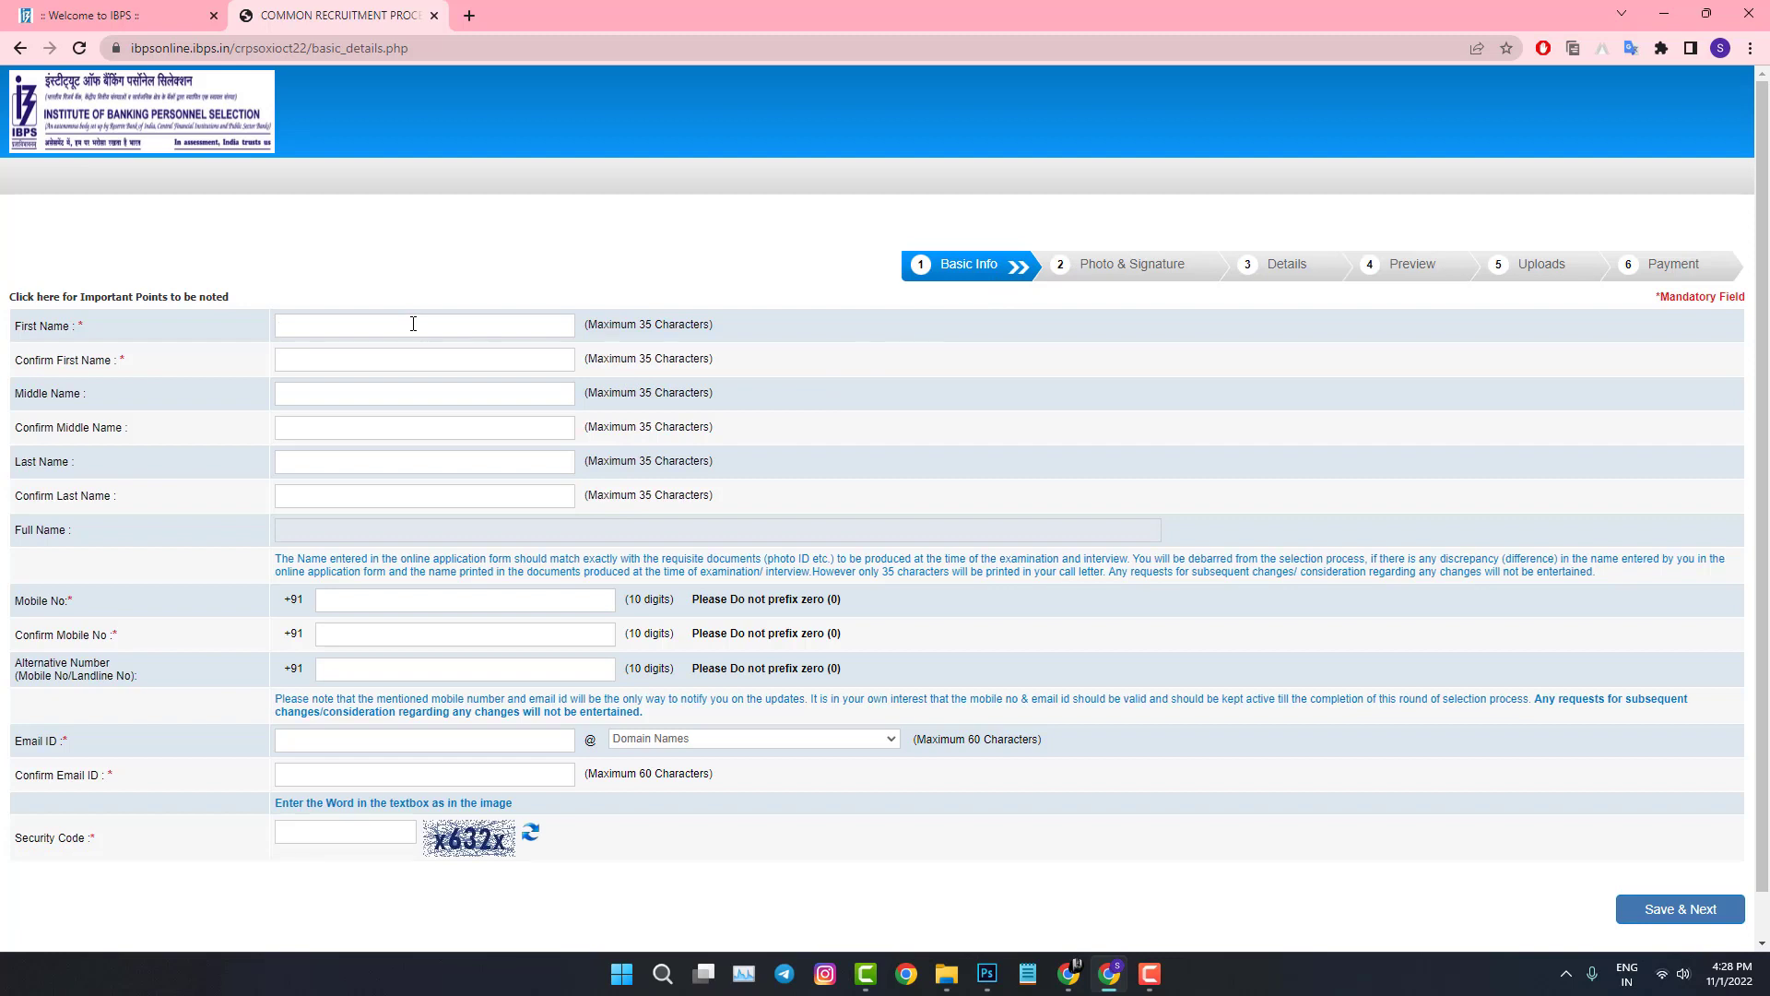
{"action": "left_click", "coordinate": [413, 324]}
{"action": "key", "text": "Tab"}
{"action": "left_click", "coordinate": [312, 396]}
{"action": "left_click", "coordinate": [282, 394]}
{"action": "left_click", "coordinate": [311, 420]}
{"action": "type", "text": "na"}
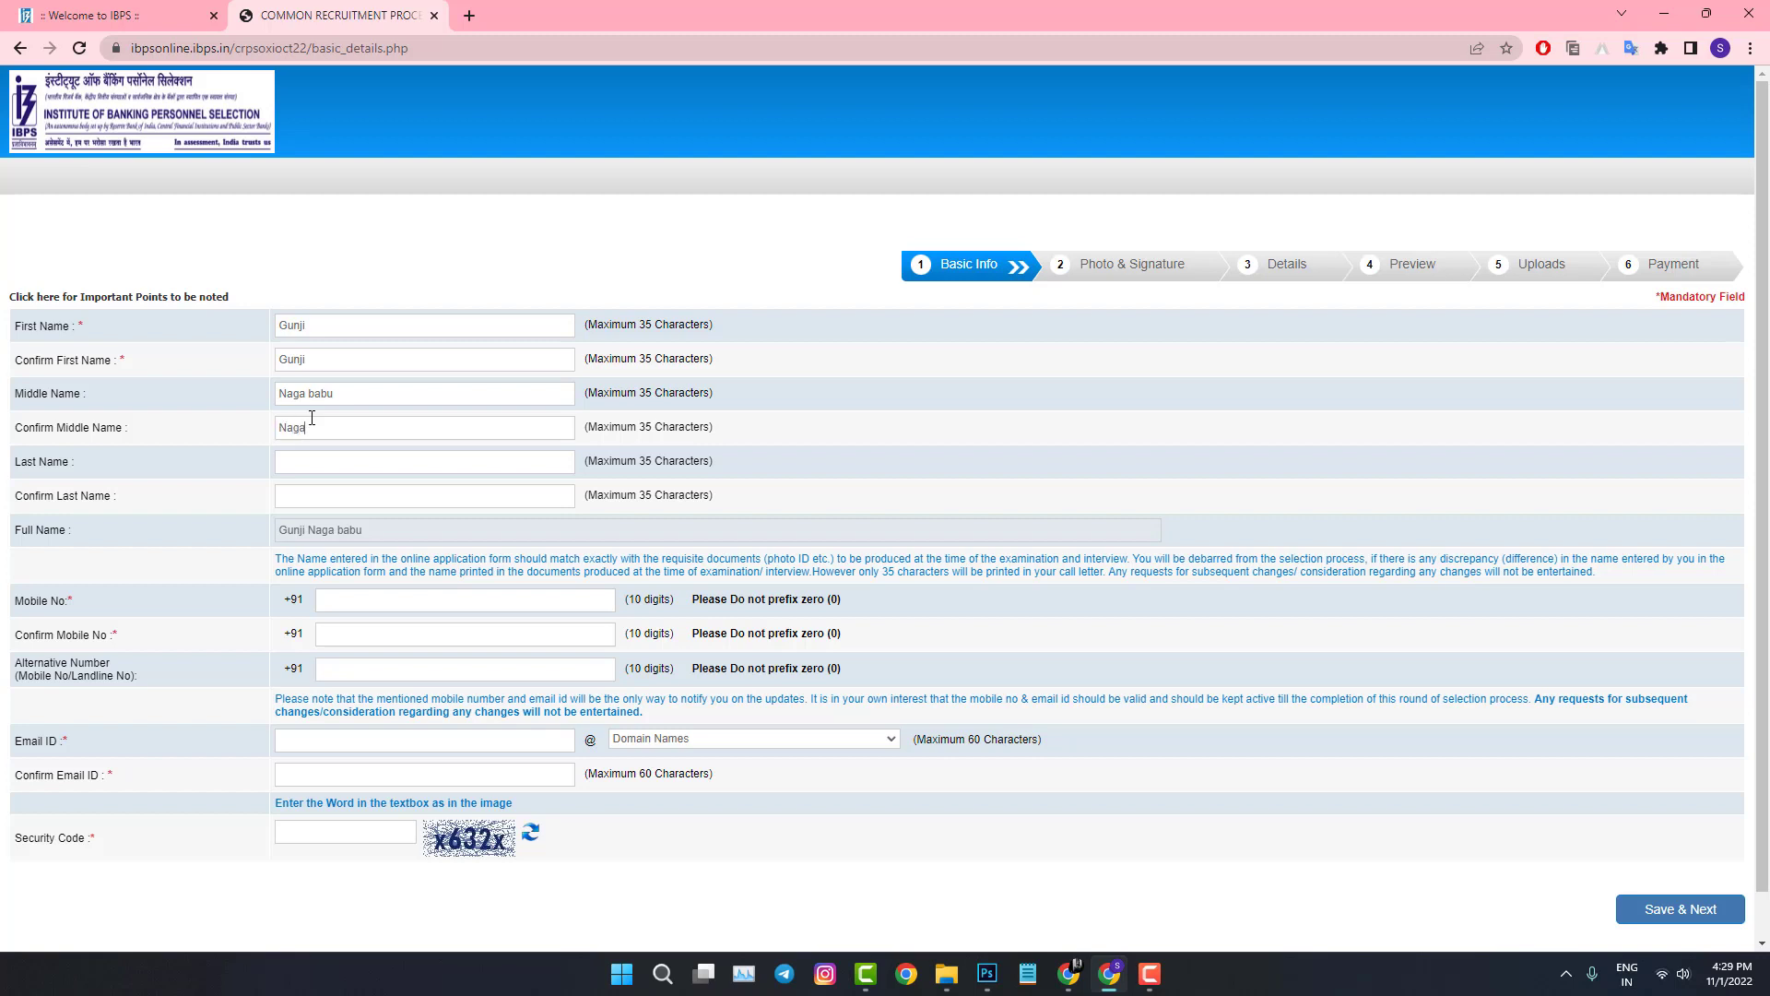
Step: Enter and confirm the candidate's mobile number, then fill in the e-mail username
{"action": "left_click", "coordinate": [355, 600]}
{"action": "left_click", "coordinate": [373, 633]}
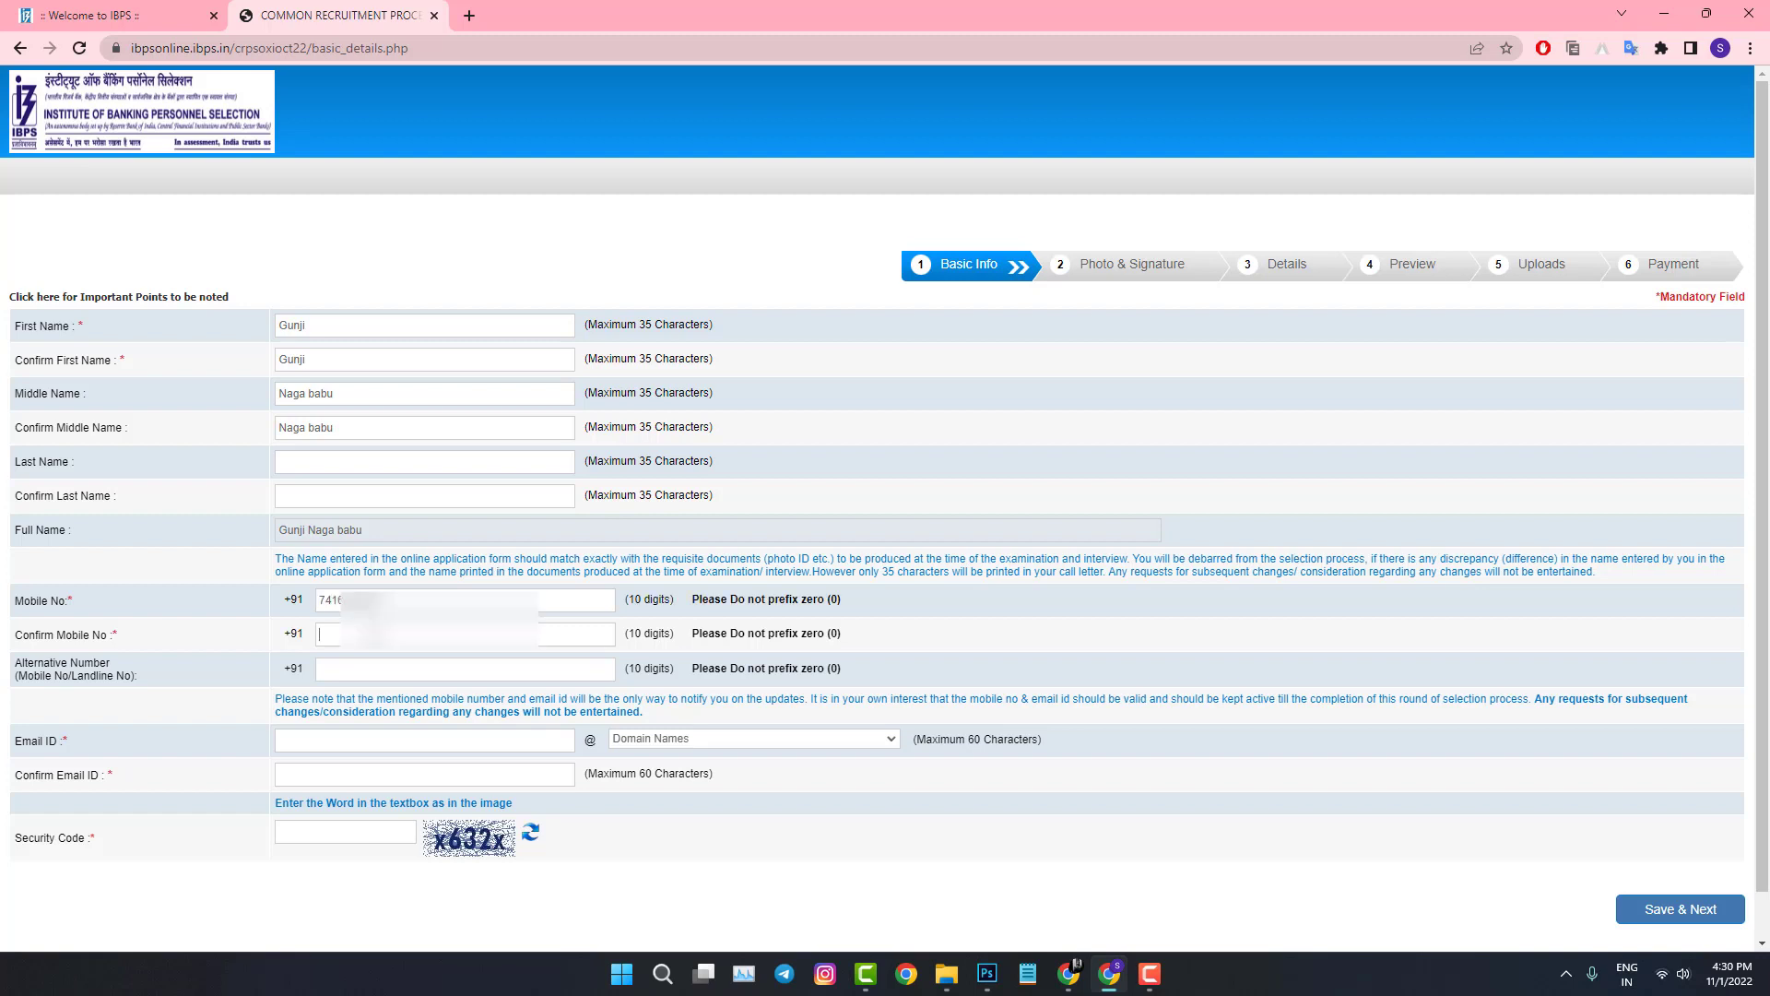
Step: Set the e-mail domain to gmail.com, confirm the e-mail, enter the security code, and save
{"action": "left_click", "coordinate": [700, 737]}
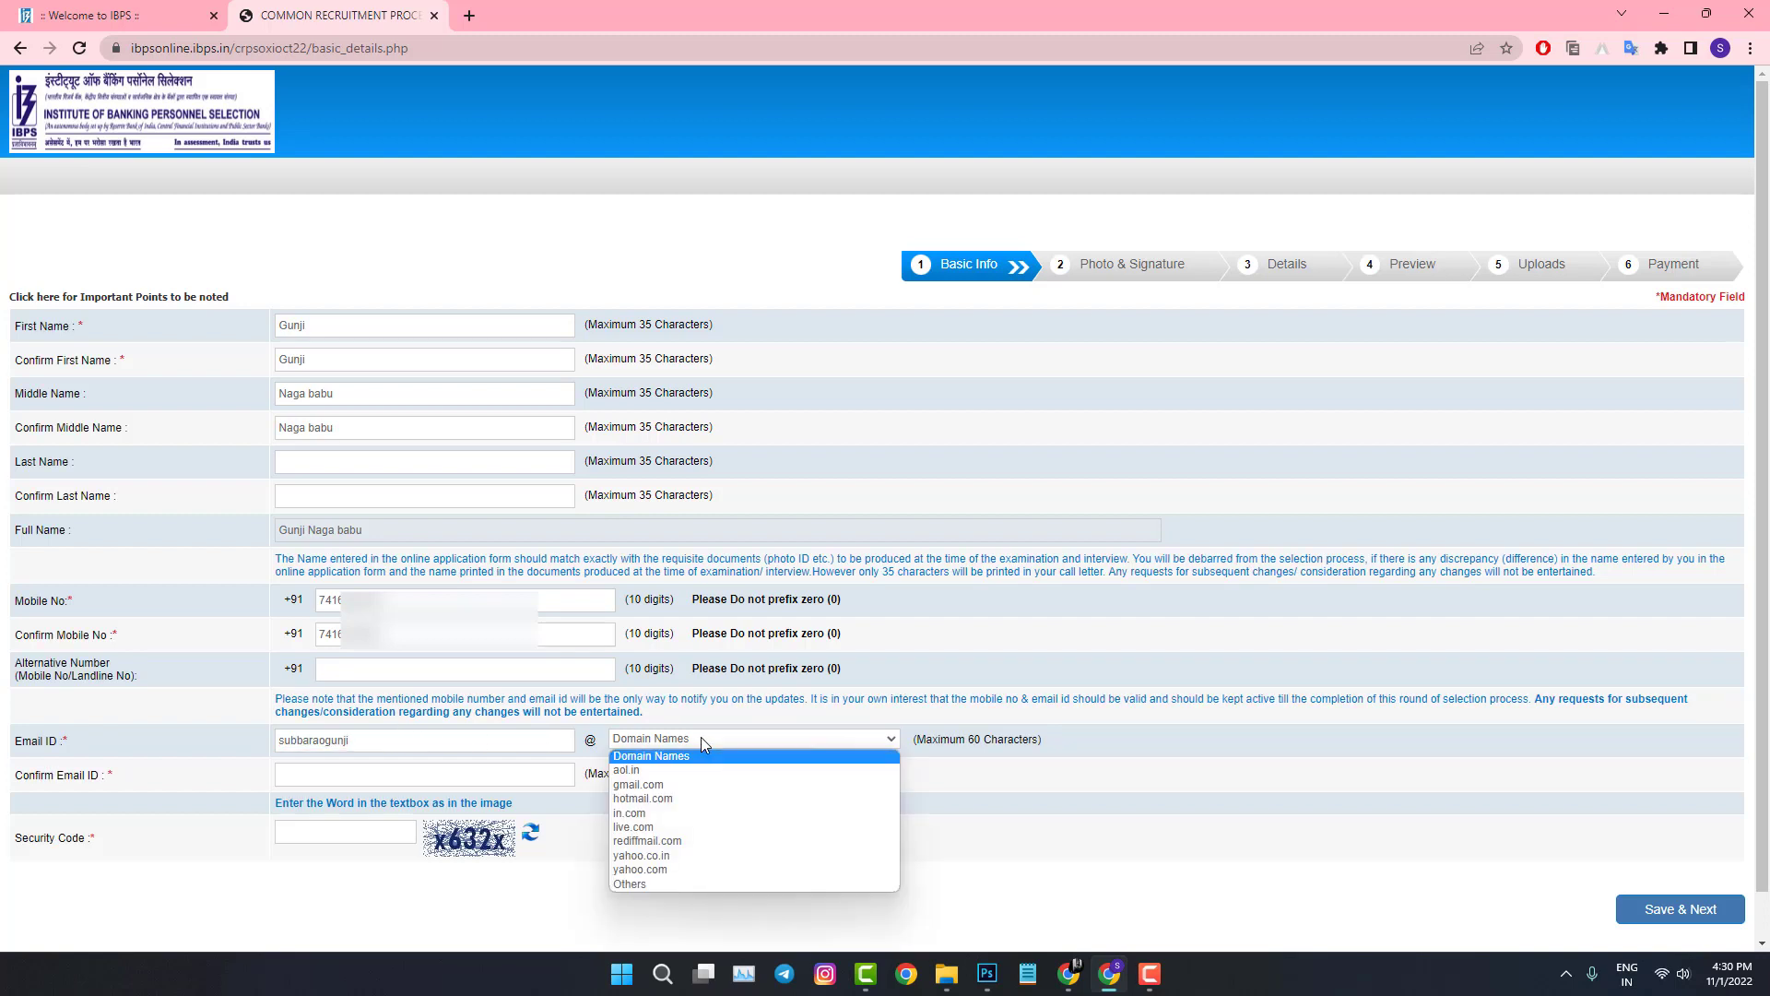
{"action": "left_click", "coordinate": [688, 785]}
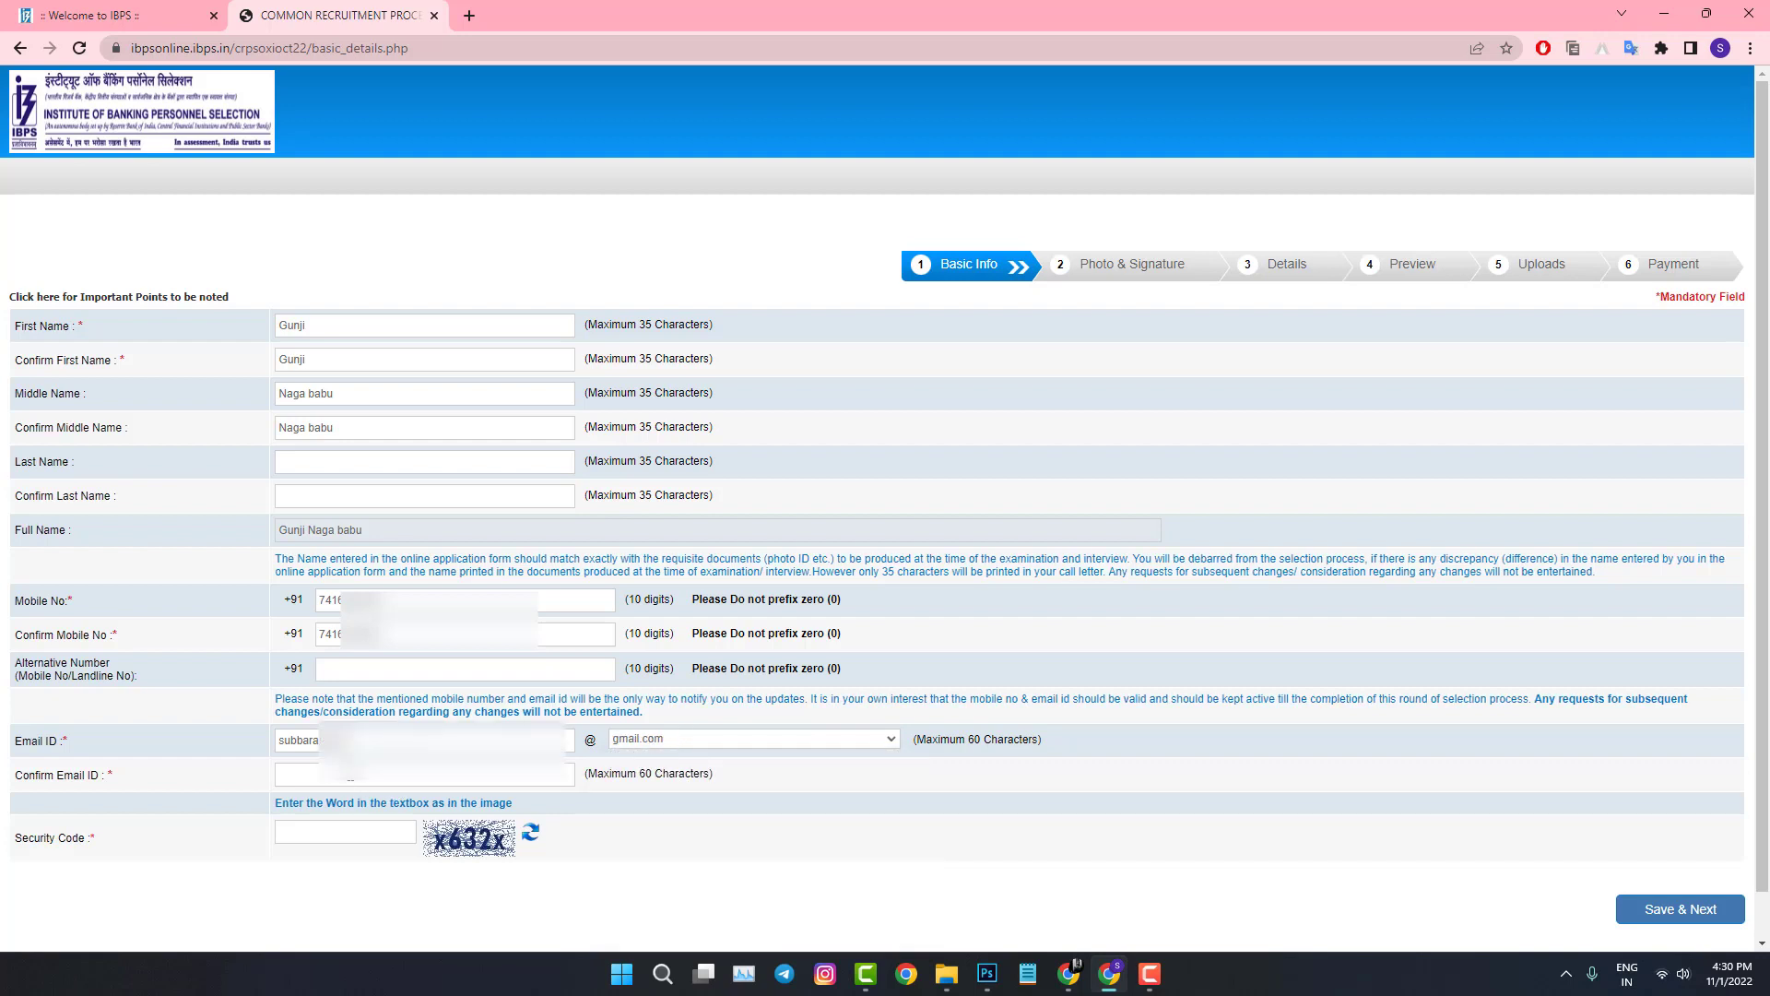
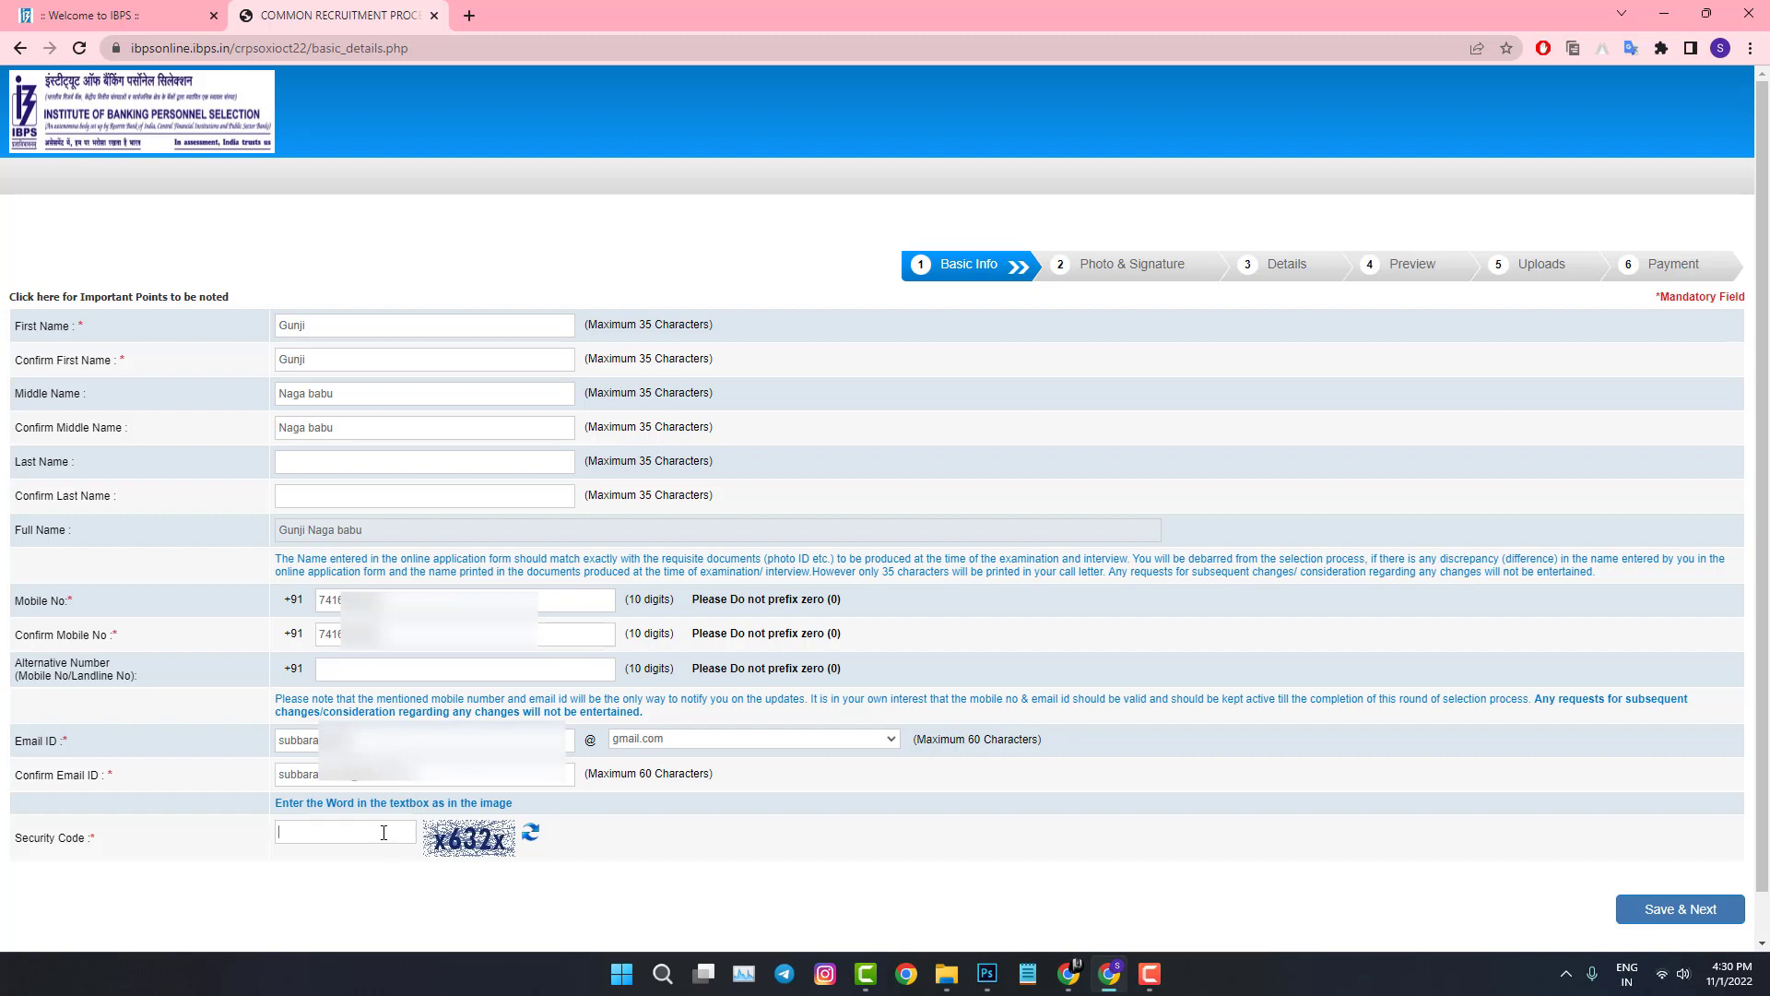
{"action": "left_click", "coordinate": [1642, 915]}
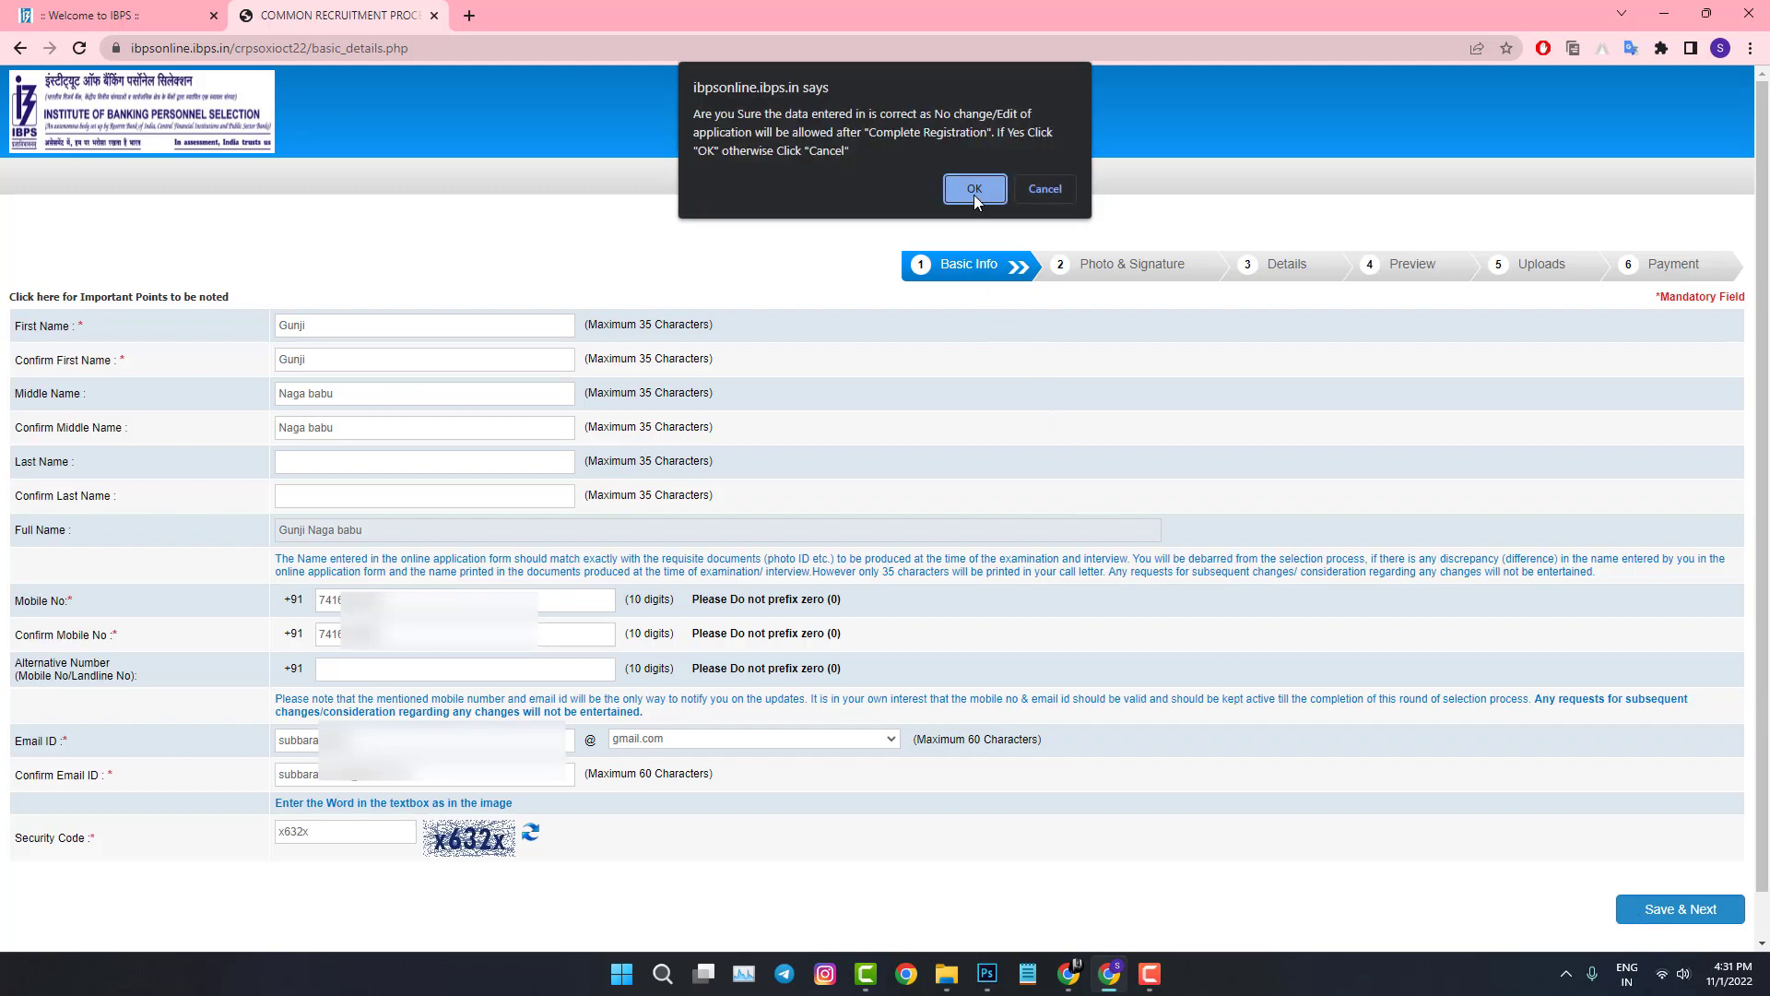
{"action": "left_click", "coordinate": [973, 189]}
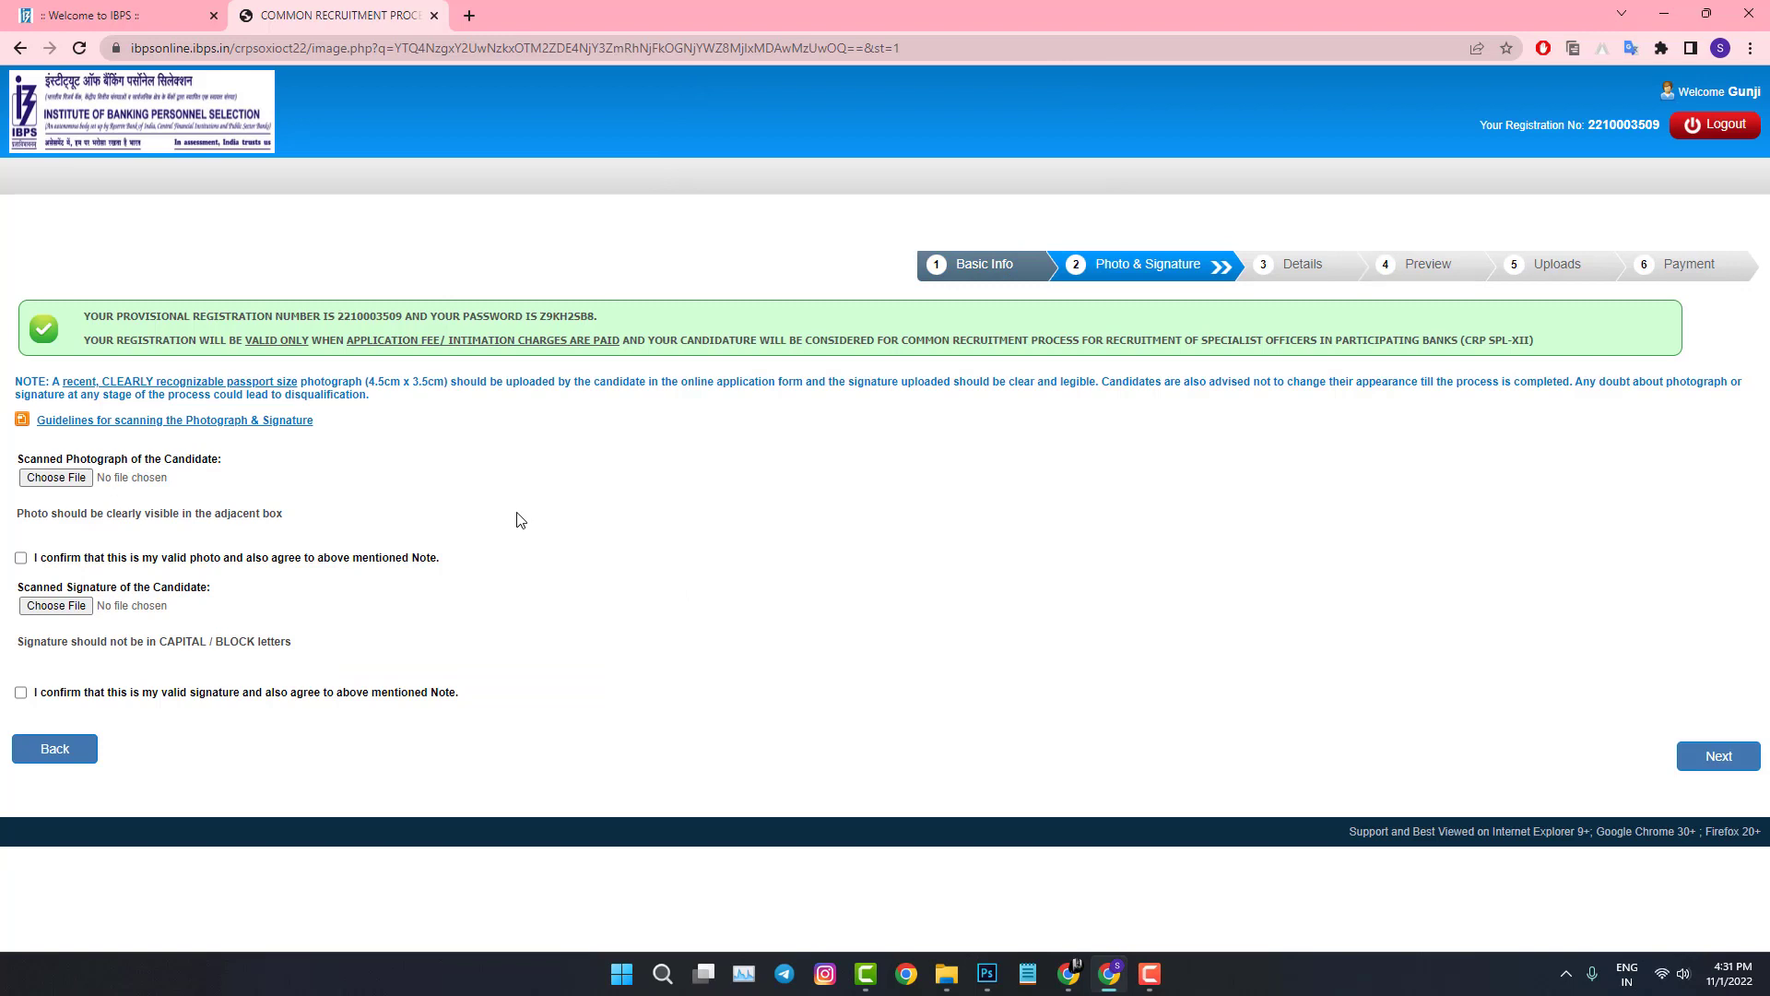
Step: Upload the candidate's photograph and confirm it is valid
{"action": "left_click", "coordinate": [45, 480]}
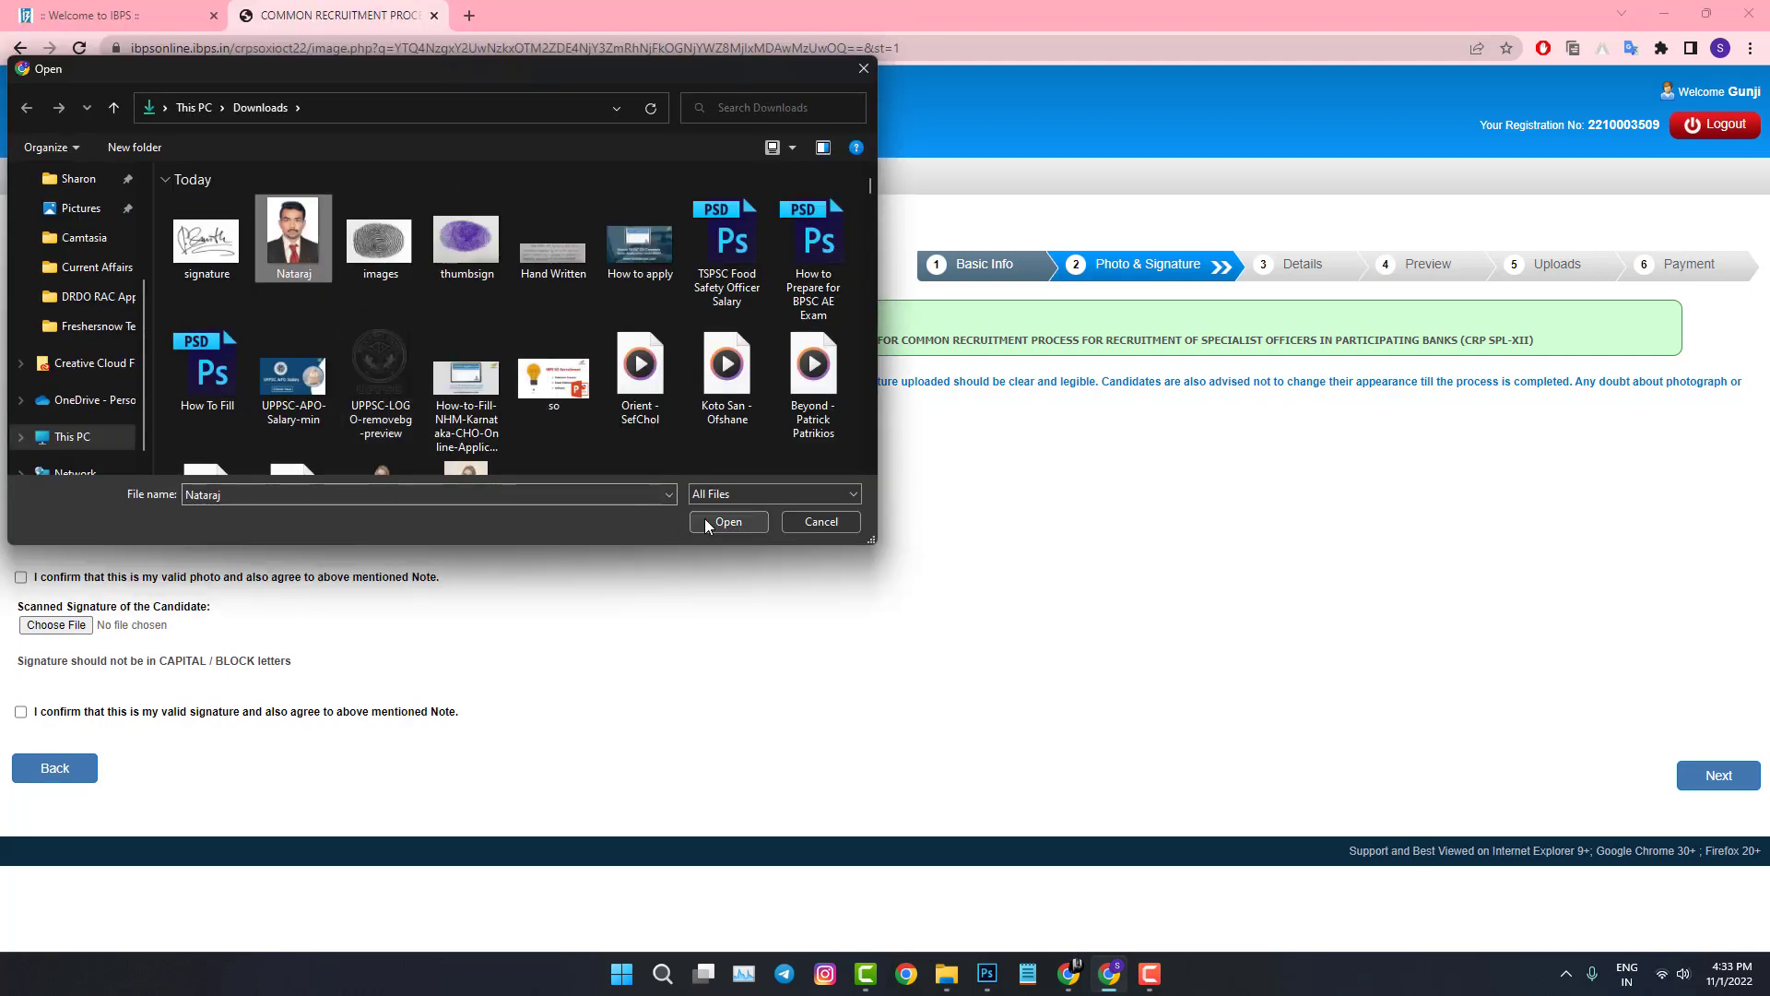
{"action": "left_click", "coordinate": [706, 527]}
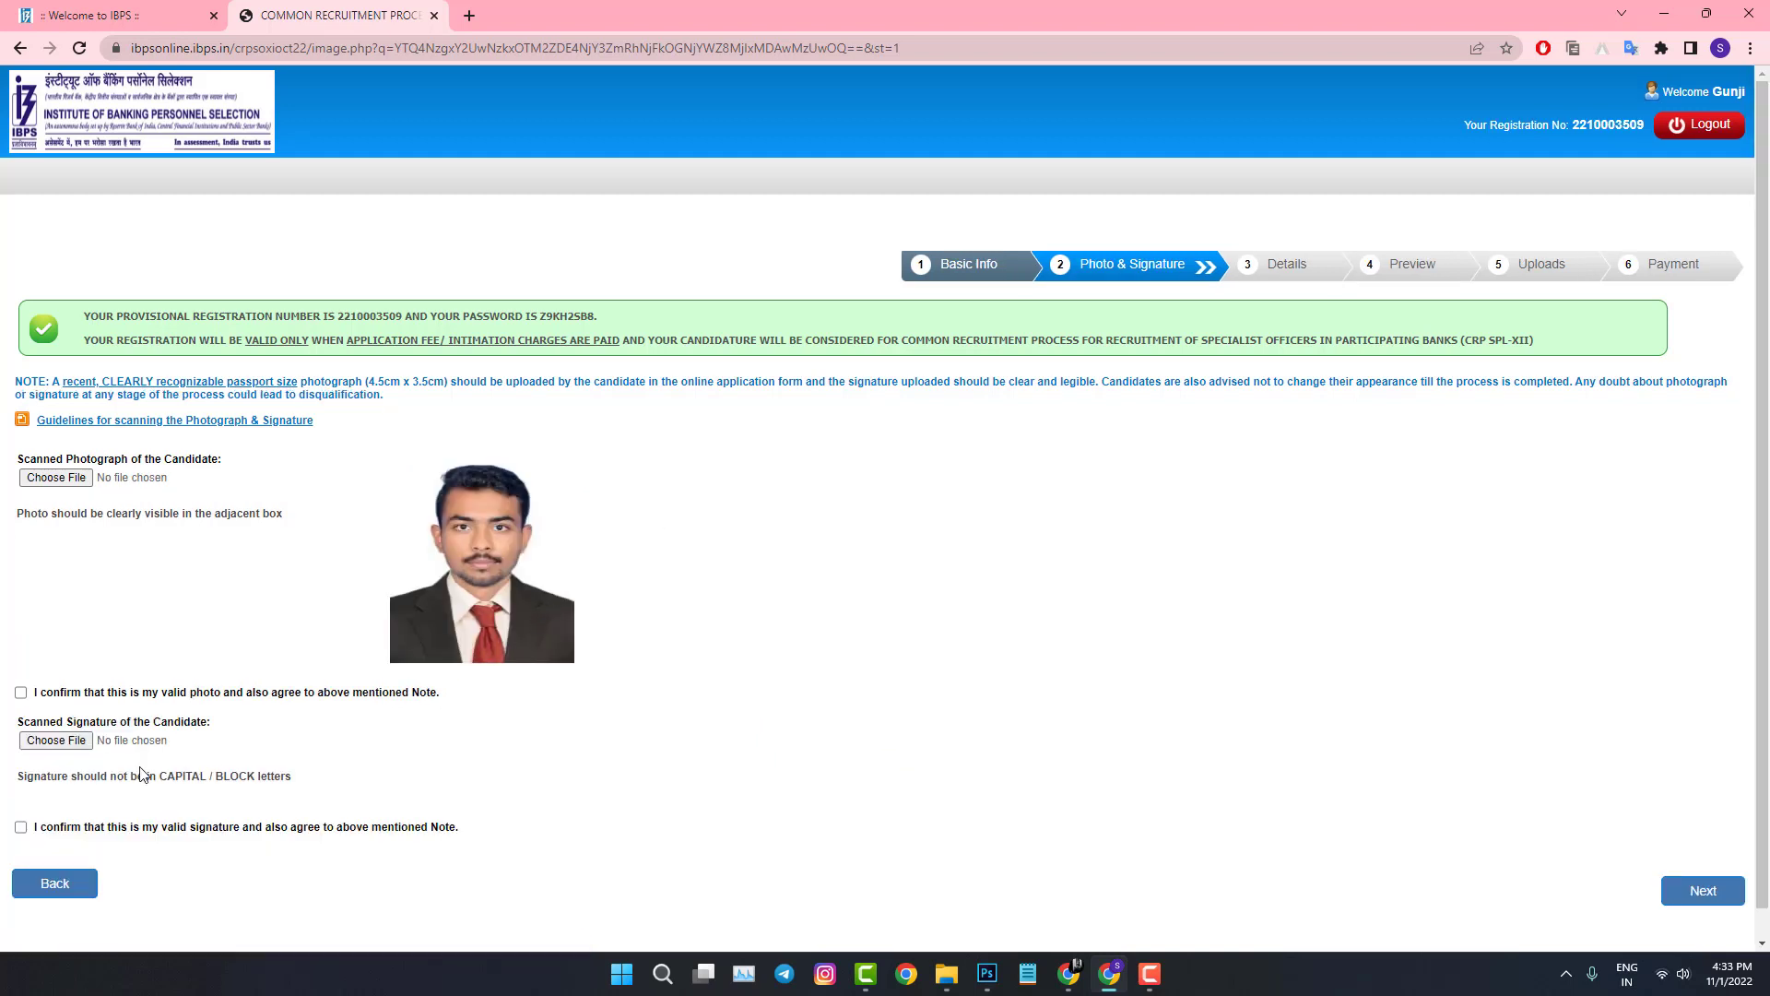
{"action": "left_click", "coordinate": [21, 693]}
Step: Upload the signature image, confirm it, and proceed to the Details step
{"action": "left_click", "coordinate": [56, 740]}
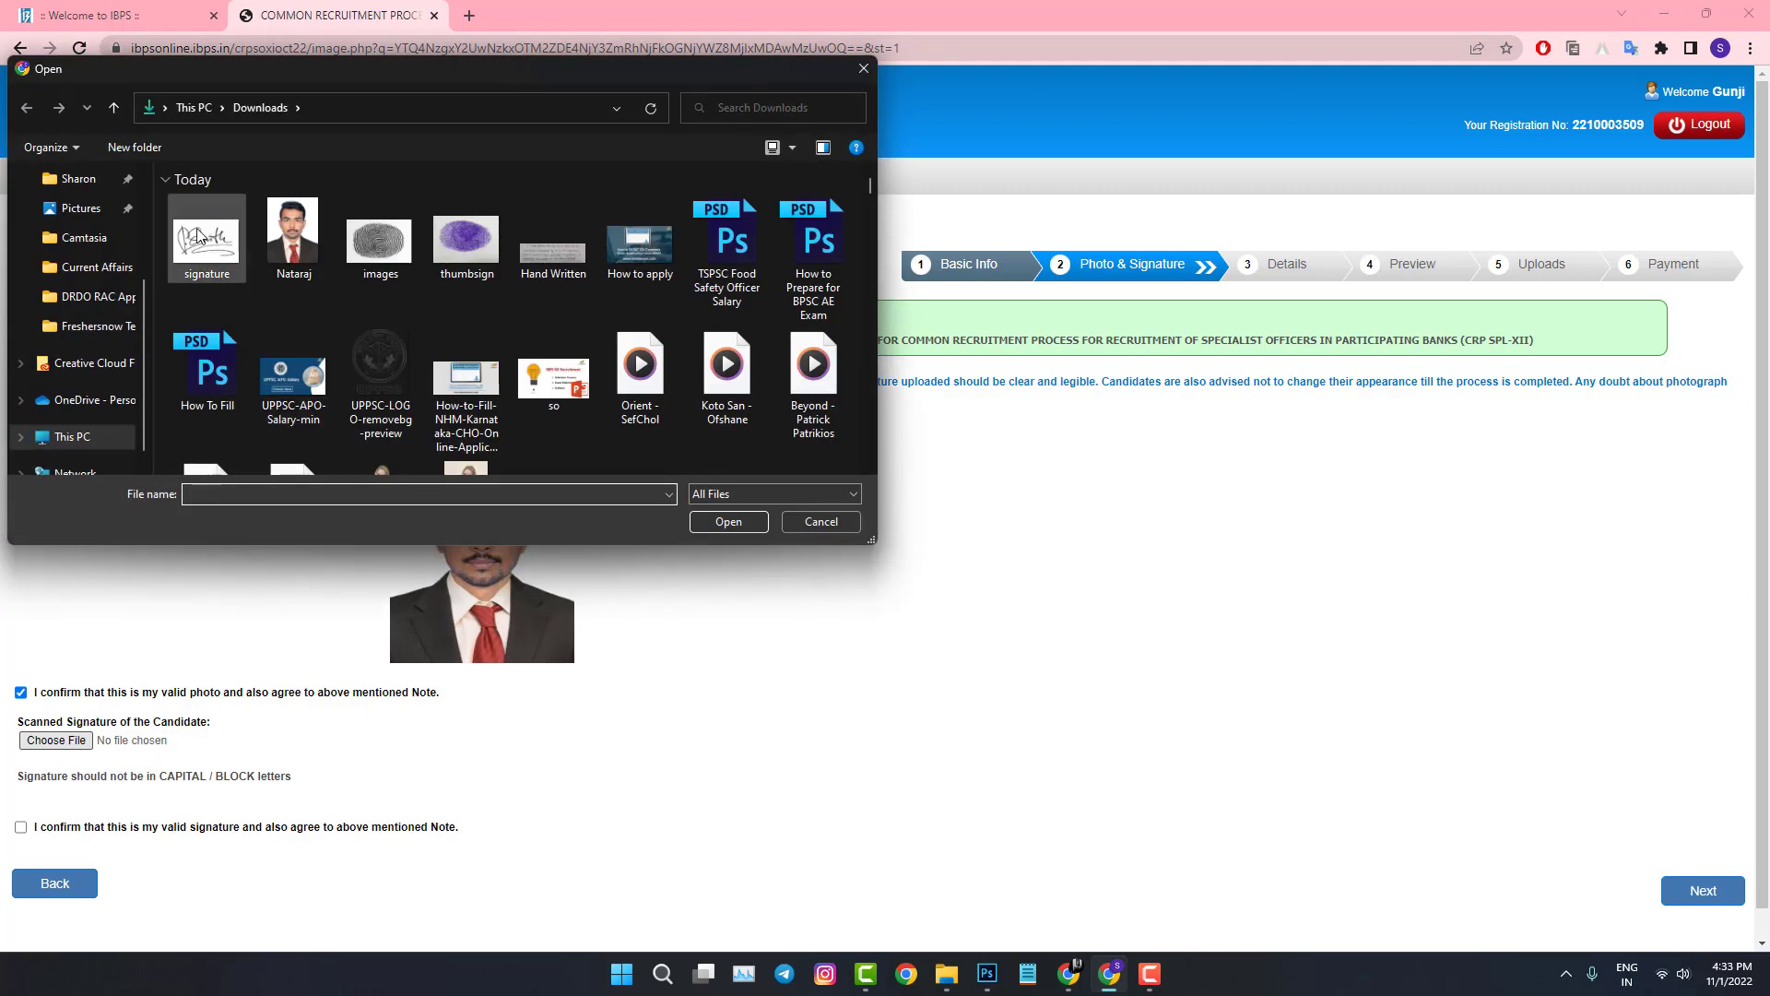
{"action": "left_click", "coordinate": [198, 245]}
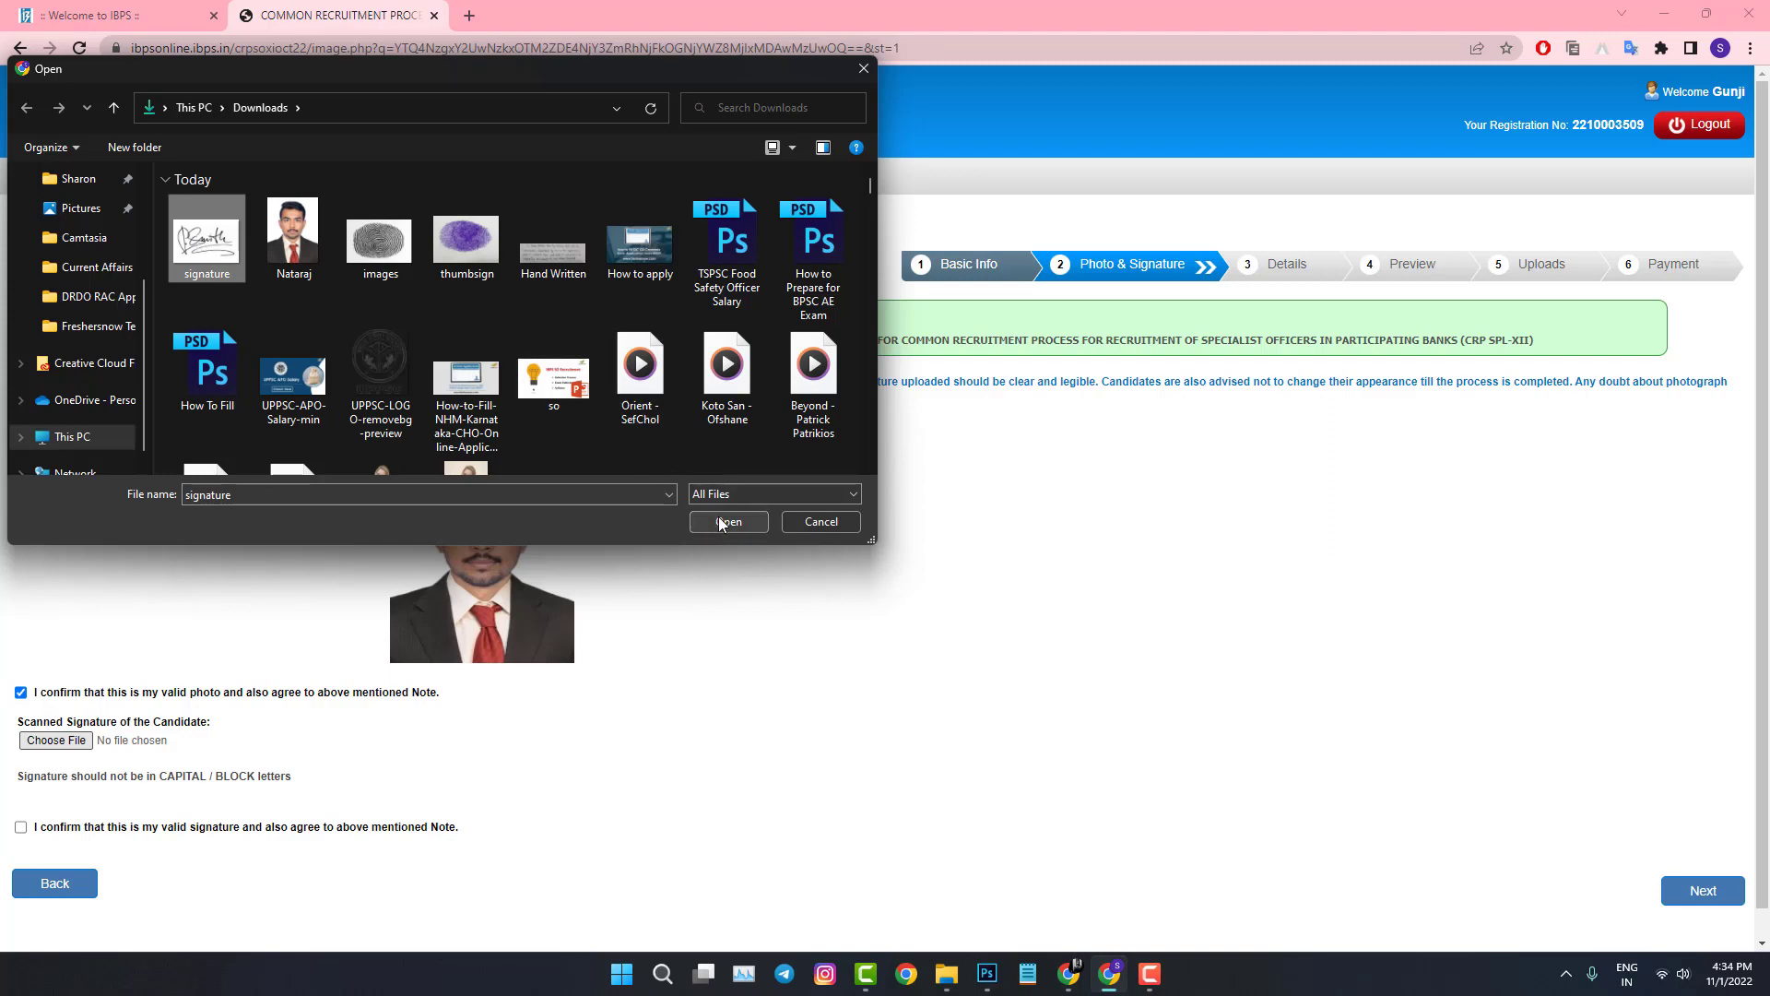
{"action": "left_click", "coordinate": [721, 522]}
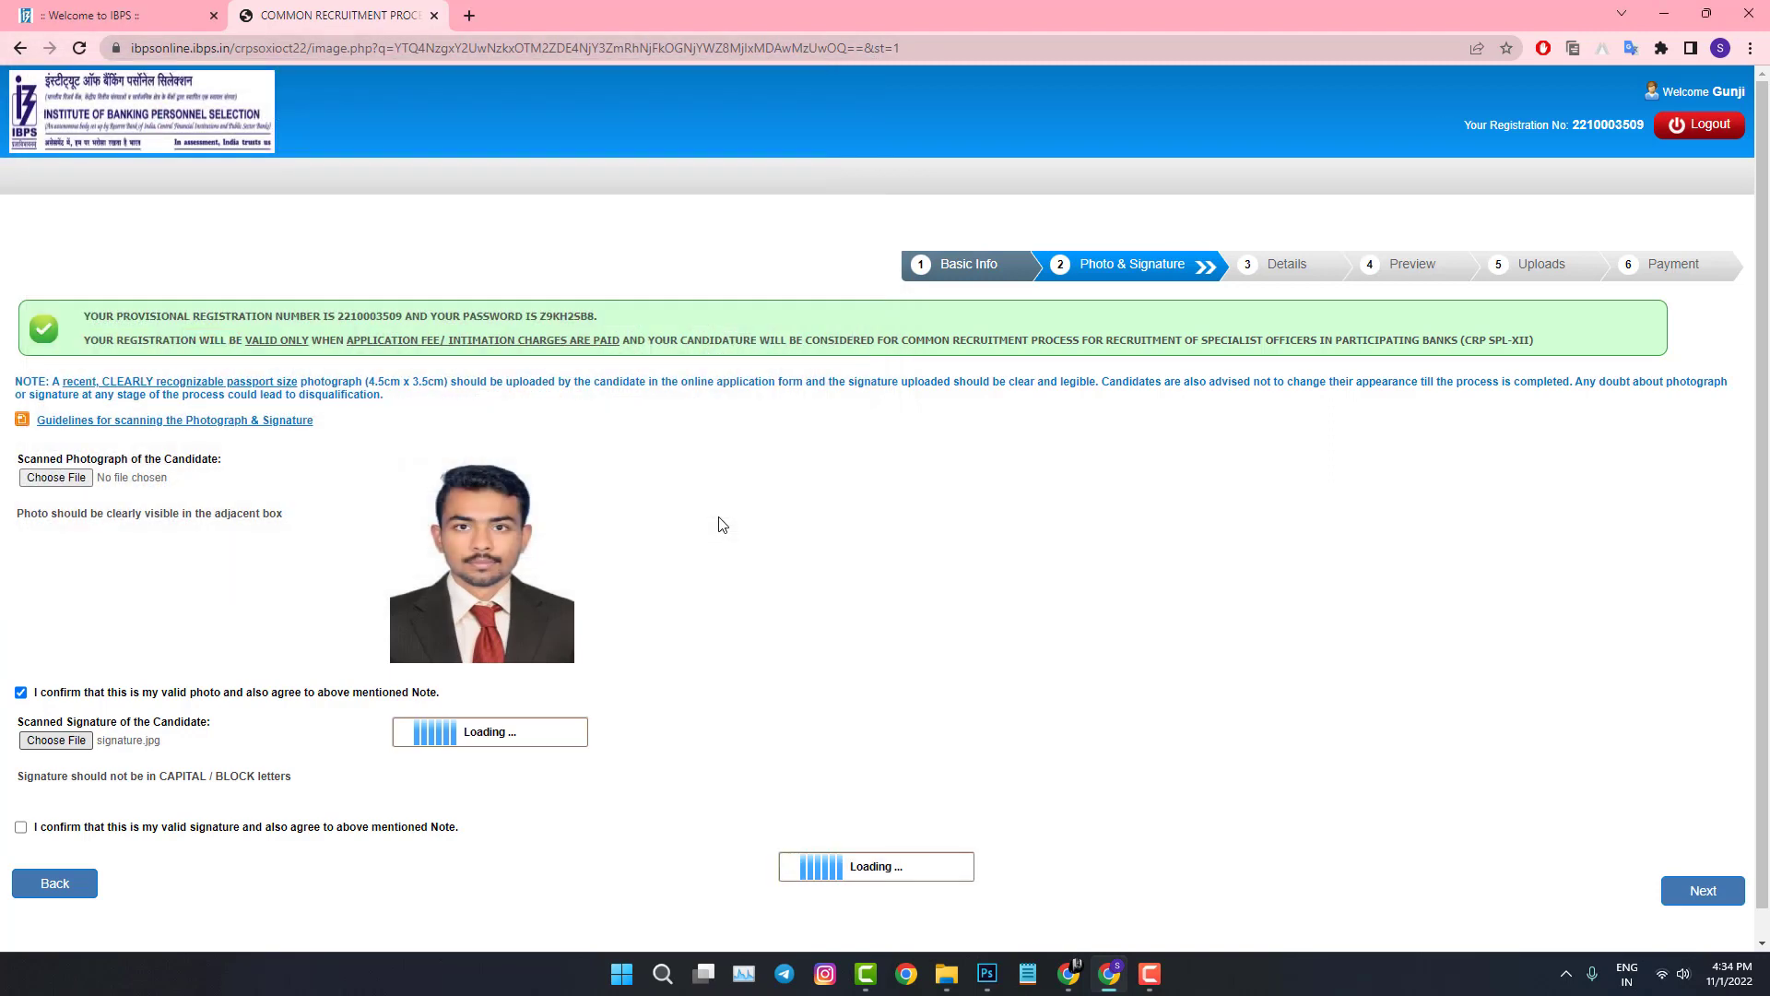
{"action": "left_click", "coordinate": [22, 828]}
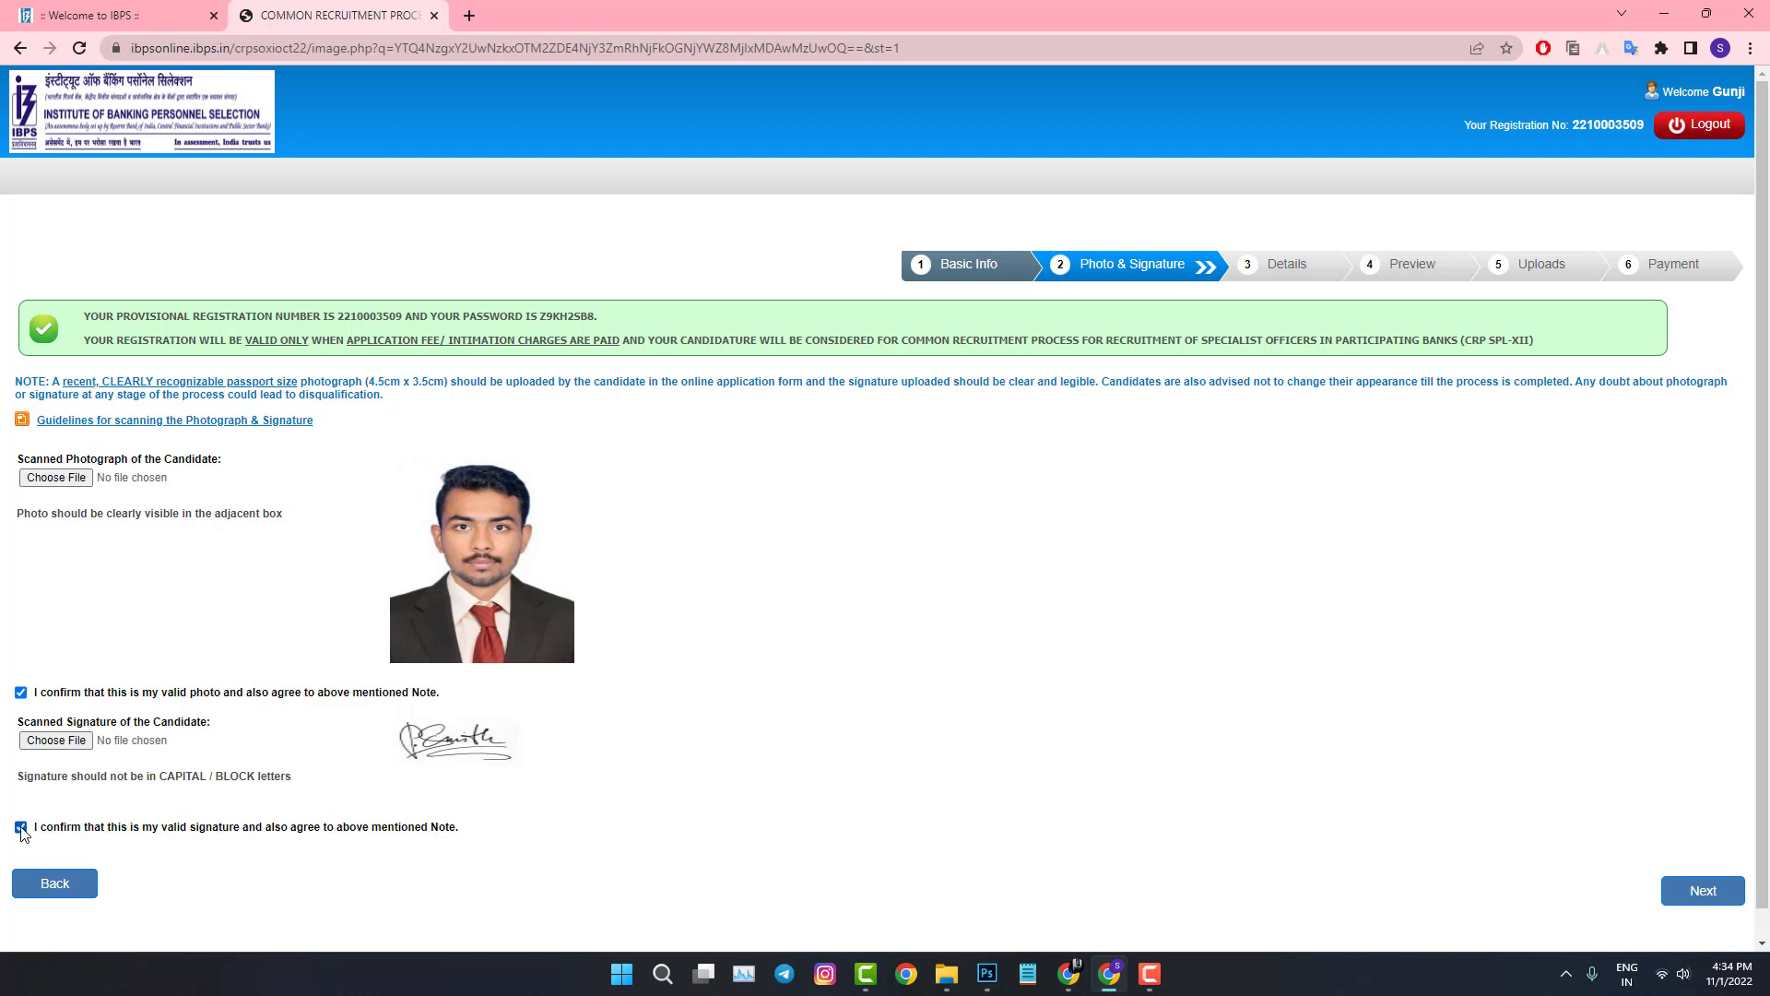
{"action": "scroll", "coordinate": [106, 812], "scroll_direction": "down", "scroll_amount": 1}
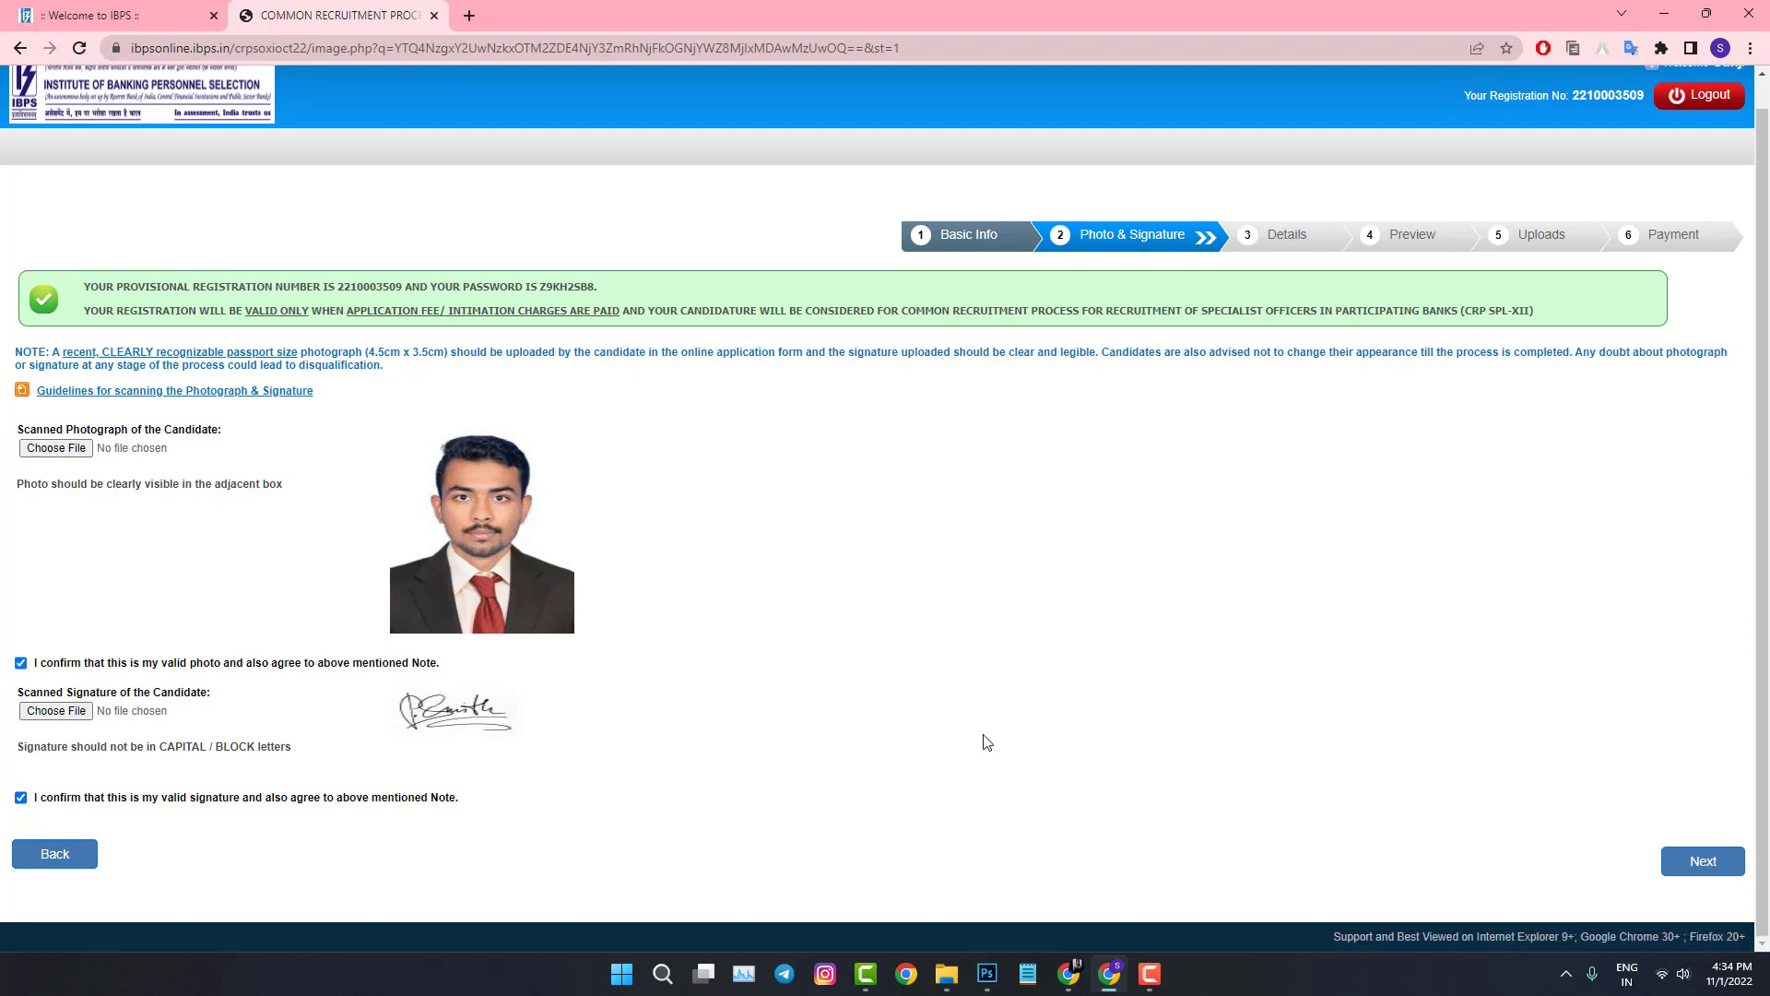
{"action": "left_click", "coordinate": [1687, 863]}
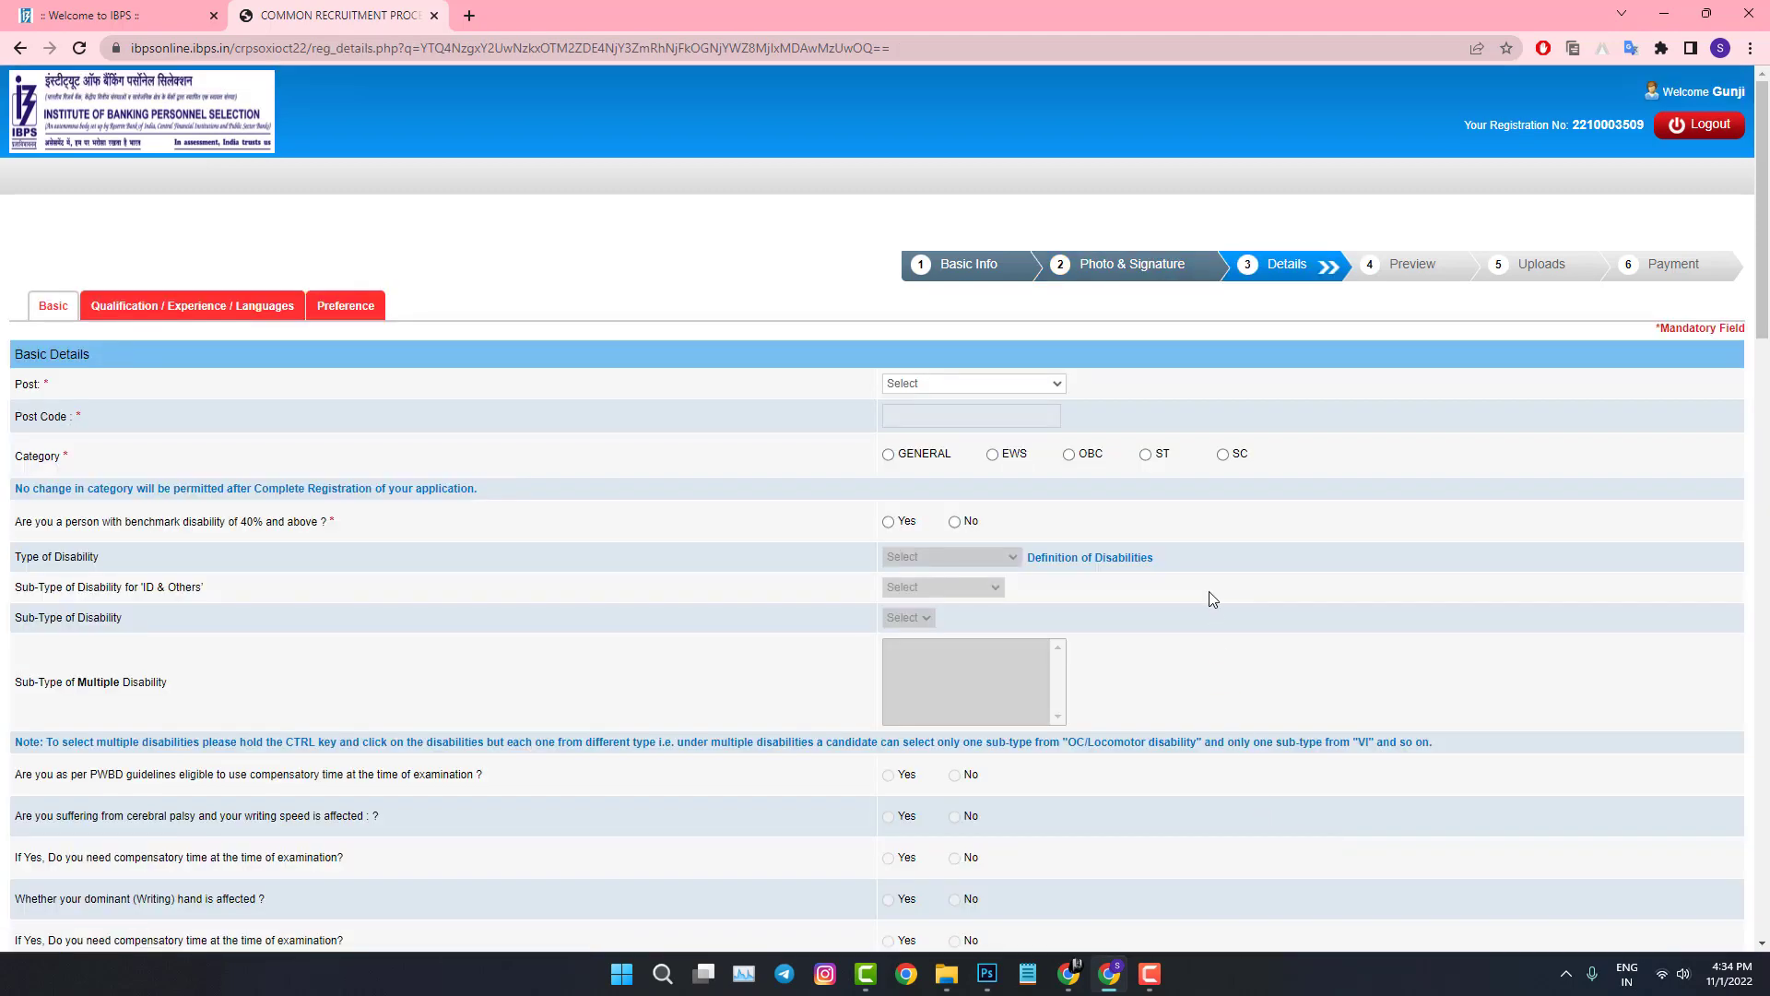
Step: Apply for I.T. Officer (Scale-I) in category GENERAL, answering No to benchmark disability
{"action": "left_click", "coordinate": [905, 385]}
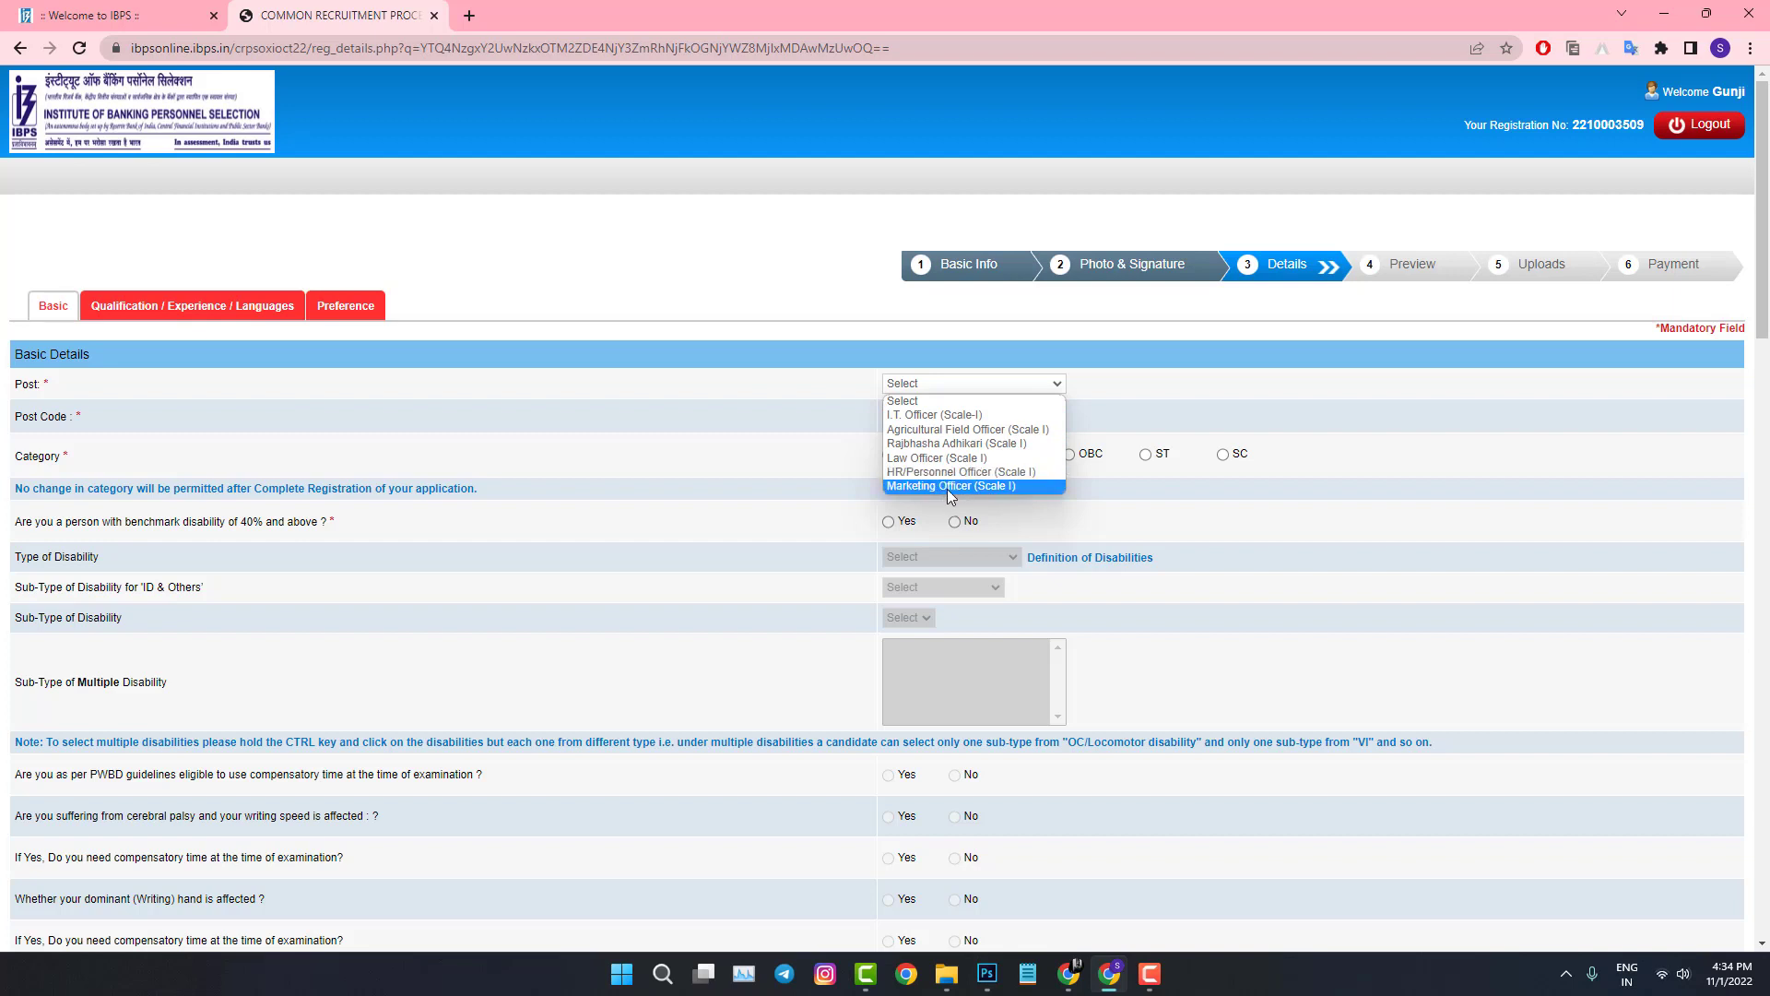
{"action": "left_click", "coordinate": [929, 418]}
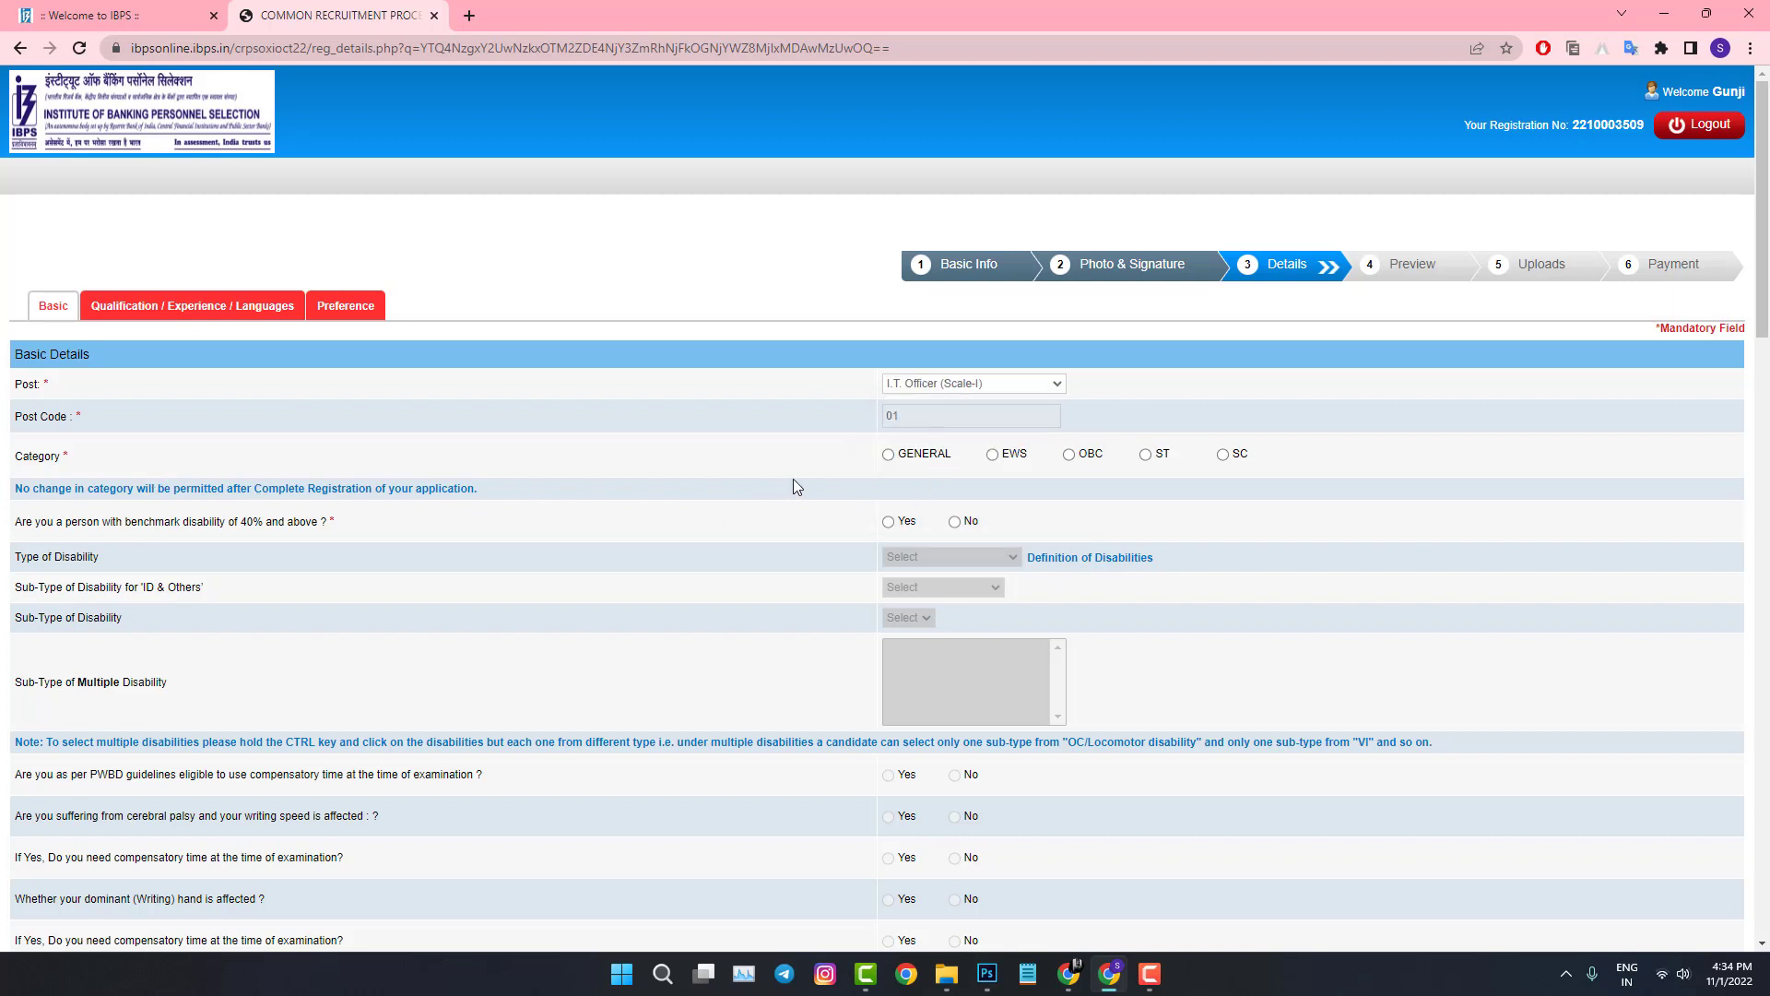
{"action": "scroll", "coordinate": [960, 473], "scroll_direction": "down", "scroll_amount": 1}
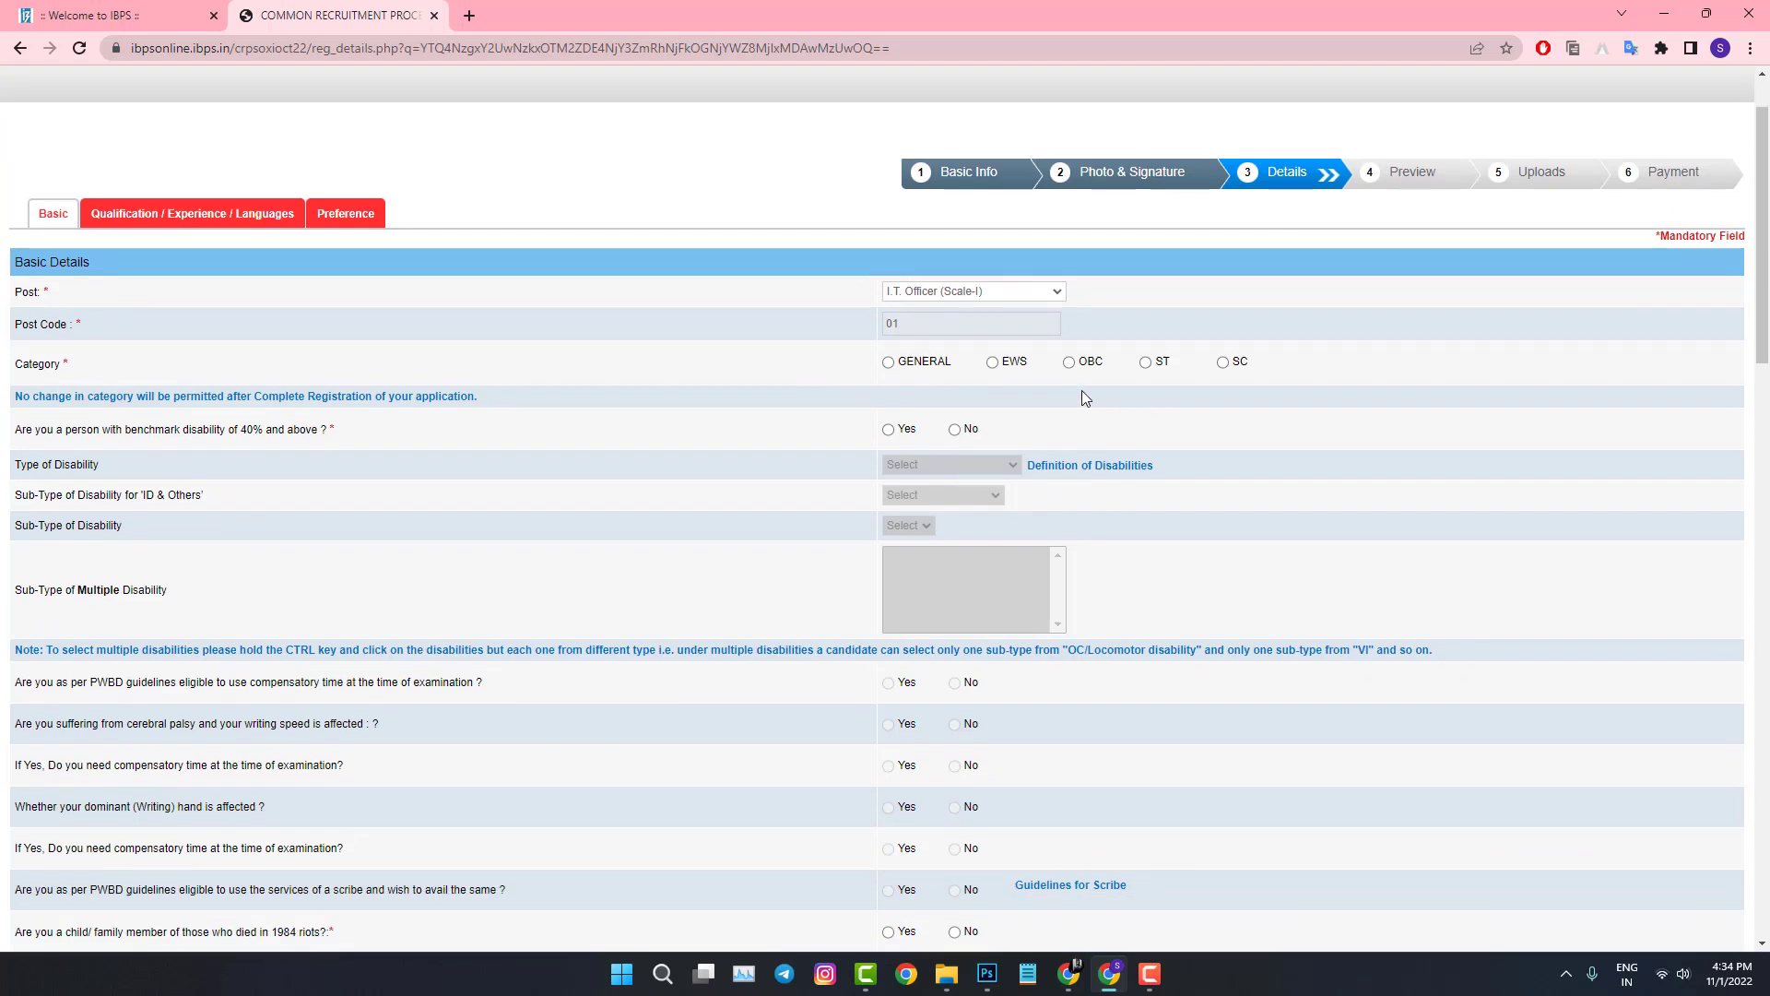
{"action": "left_click", "coordinate": [887, 363]}
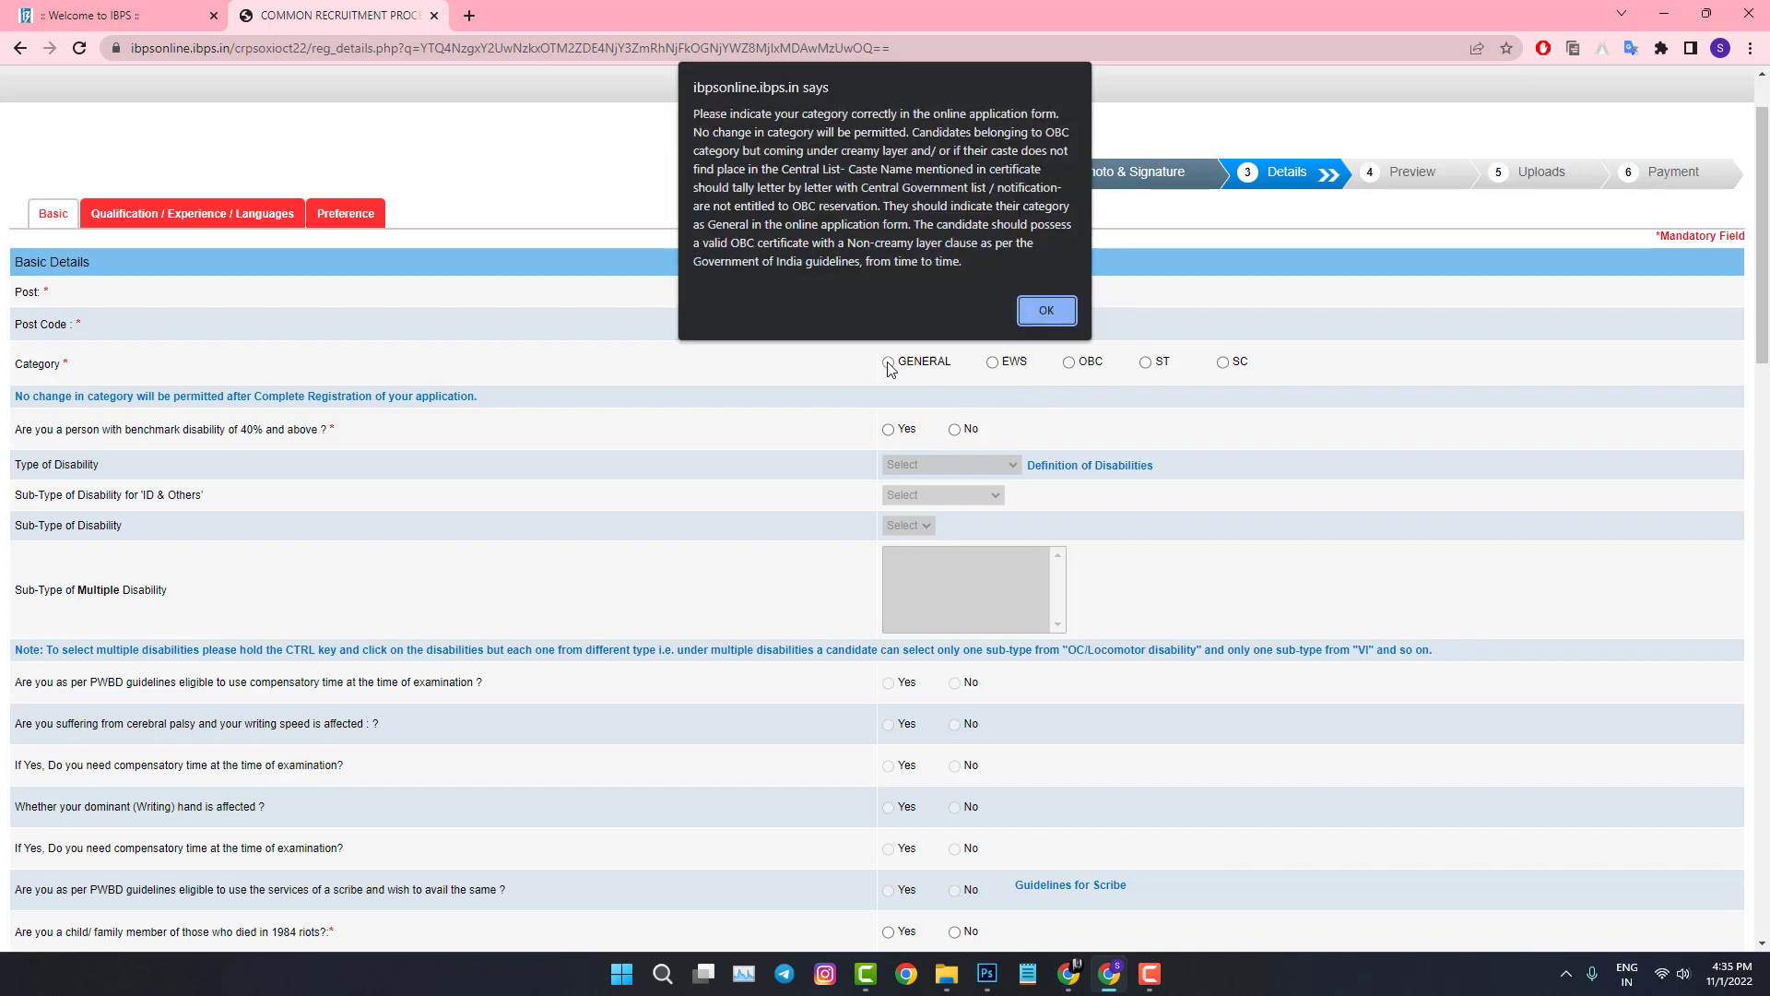
{"action": "left_click", "coordinate": [1045, 318]}
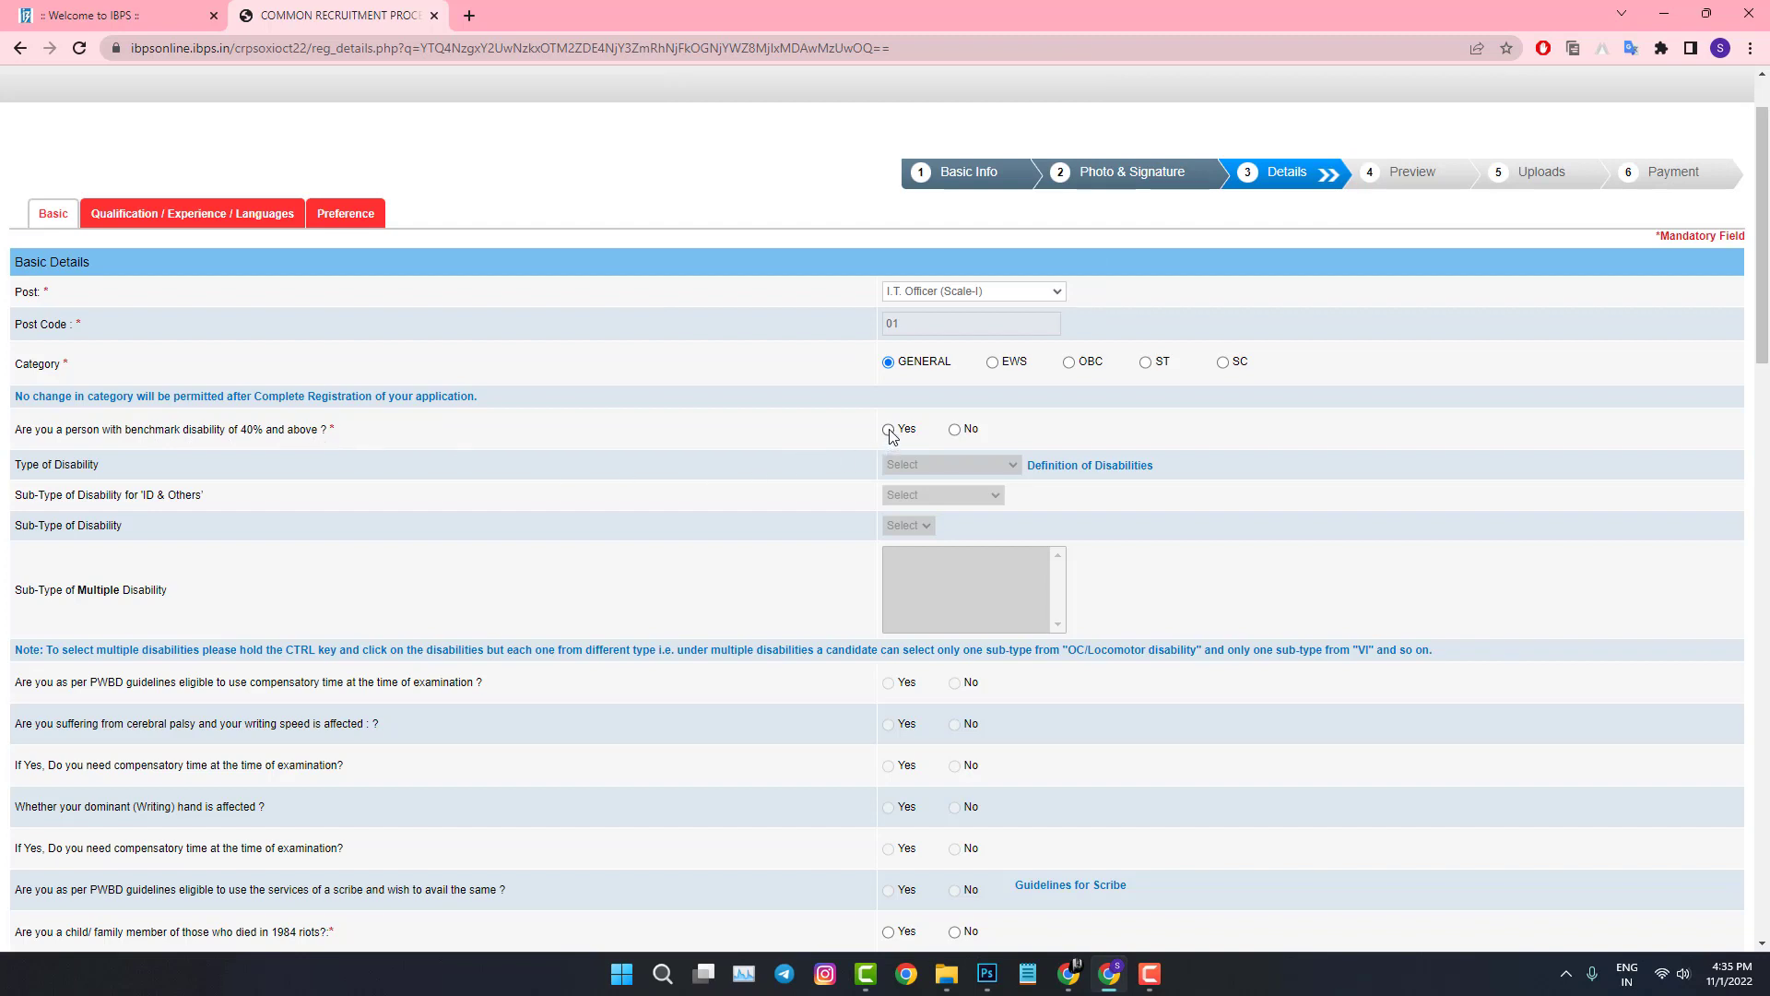
{"action": "left_click", "coordinate": [955, 430]}
{"action": "scroll", "coordinate": [955, 433], "scroll_direction": "down", "scroll_amount": 3}
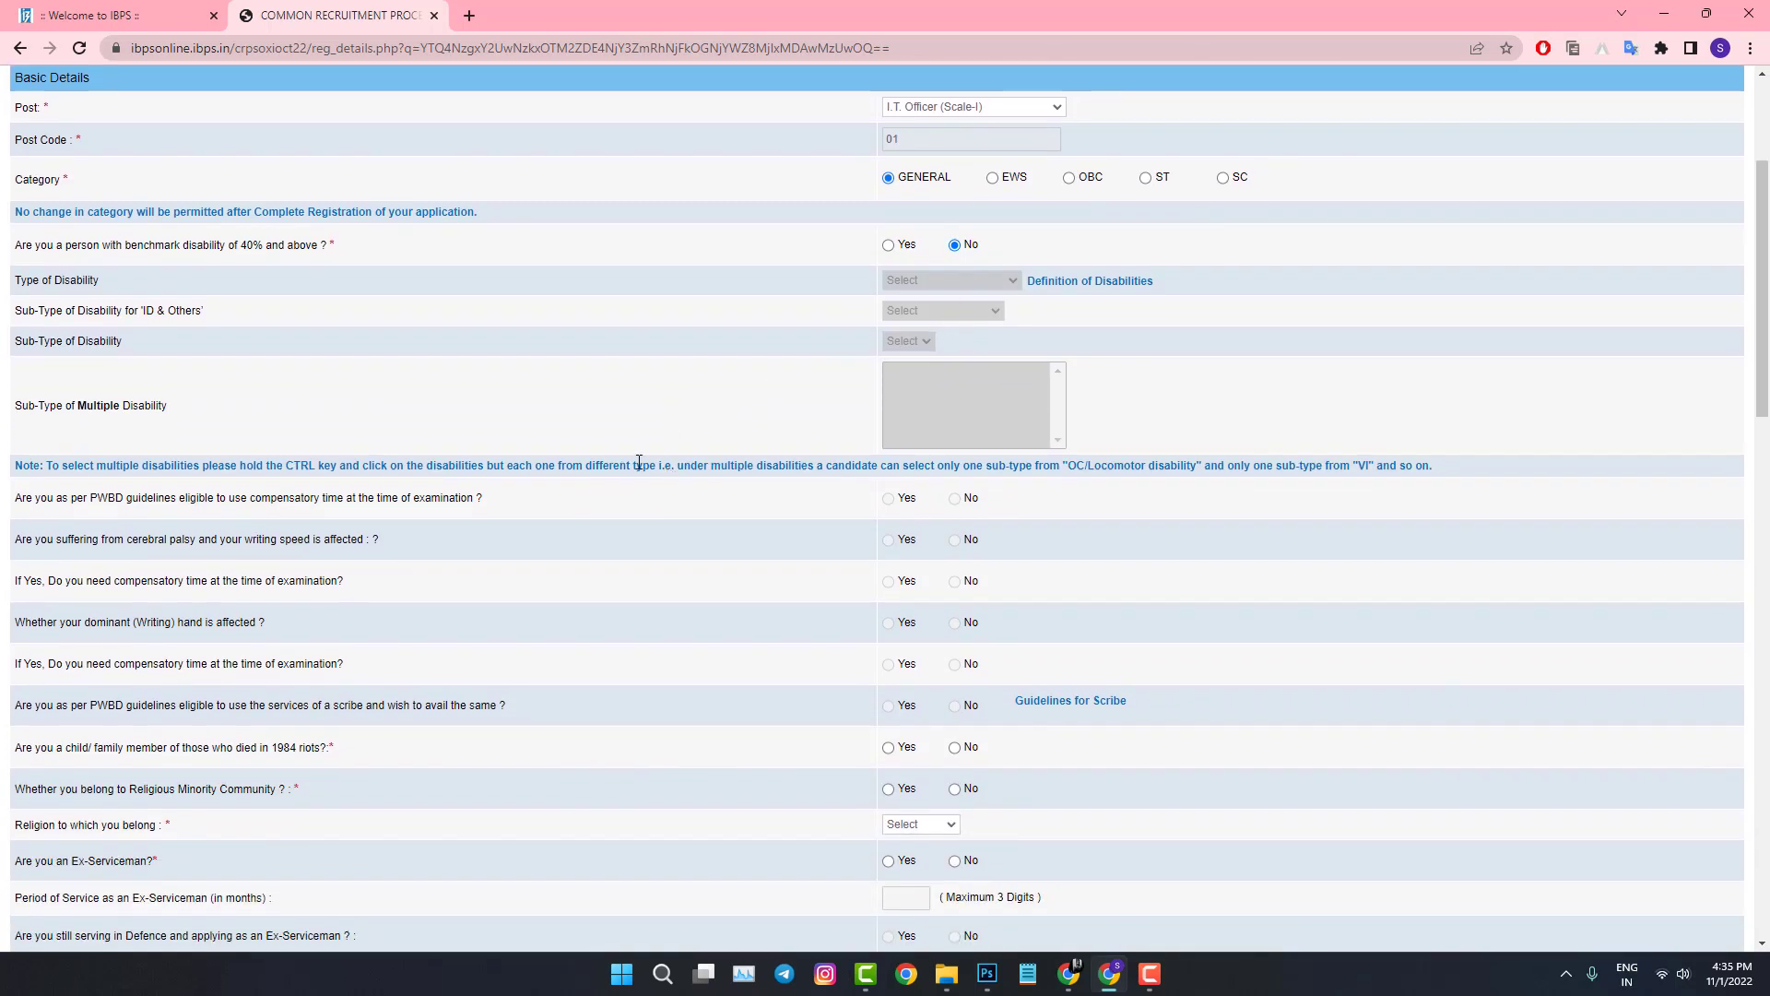
Step: Answer No to 1984 riots, religious minority and ex-serviceman, and set religion to Hindu
{"action": "scroll", "coordinate": [553, 447], "scroll_direction": "down", "scroll_amount": 1}
{"action": "scroll", "coordinate": [533, 446], "scroll_direction": "down", "scroll_amount": 2}
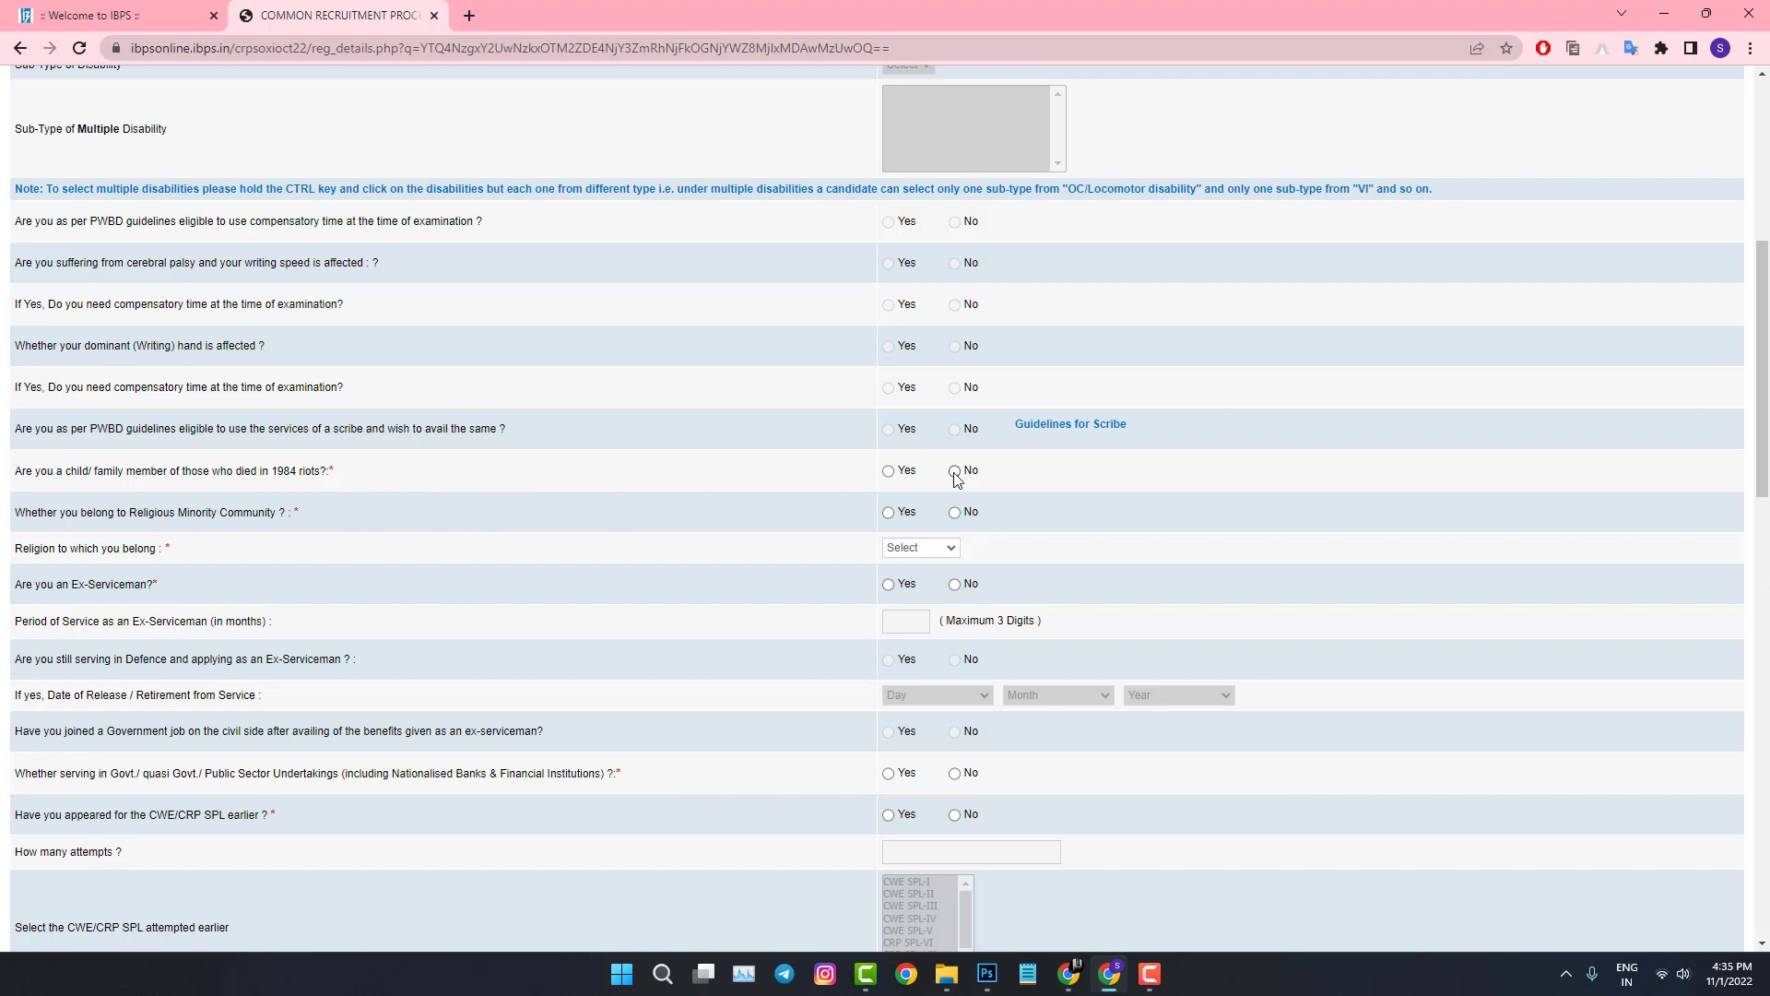
{"action": "left_click", "coordinate": [954, 472]}
{"action": "left_click", "coordinate": [954, 513]}
{"action": "scroll", "coordinate": [175, 586], "scroll_direction": "down", "scroll_amount": 1}
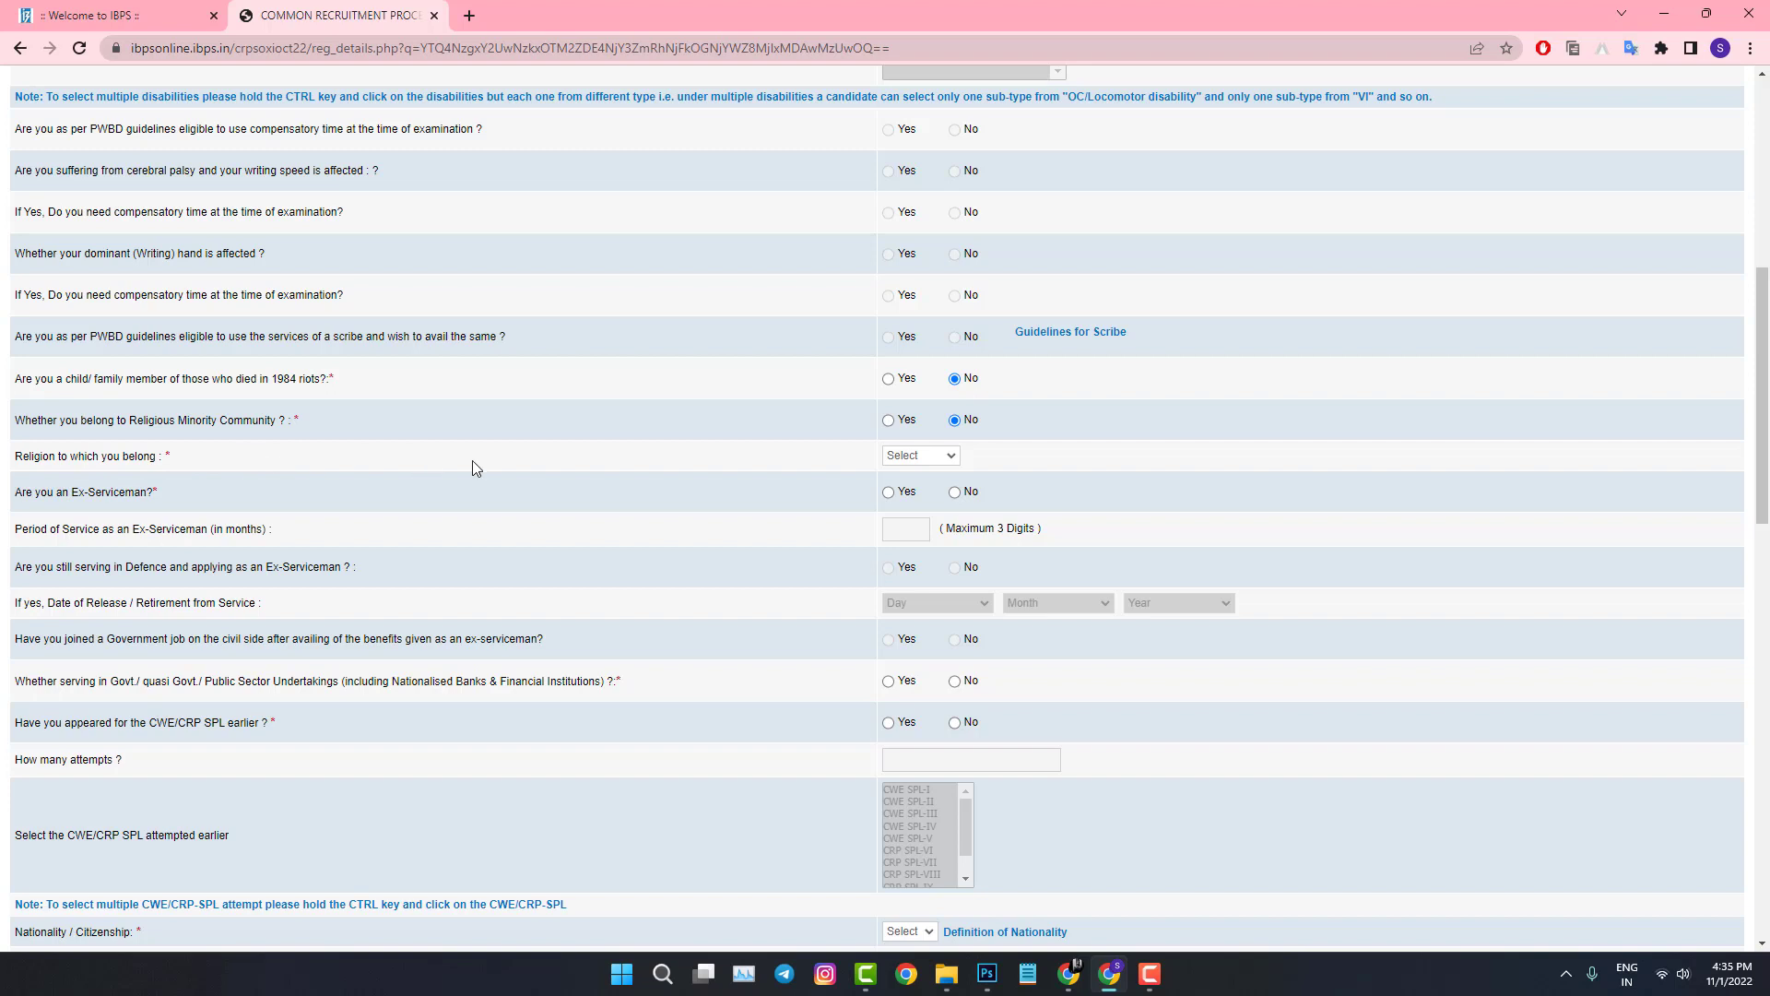
{"action": "left_click", "coordinate": [916, 462]}
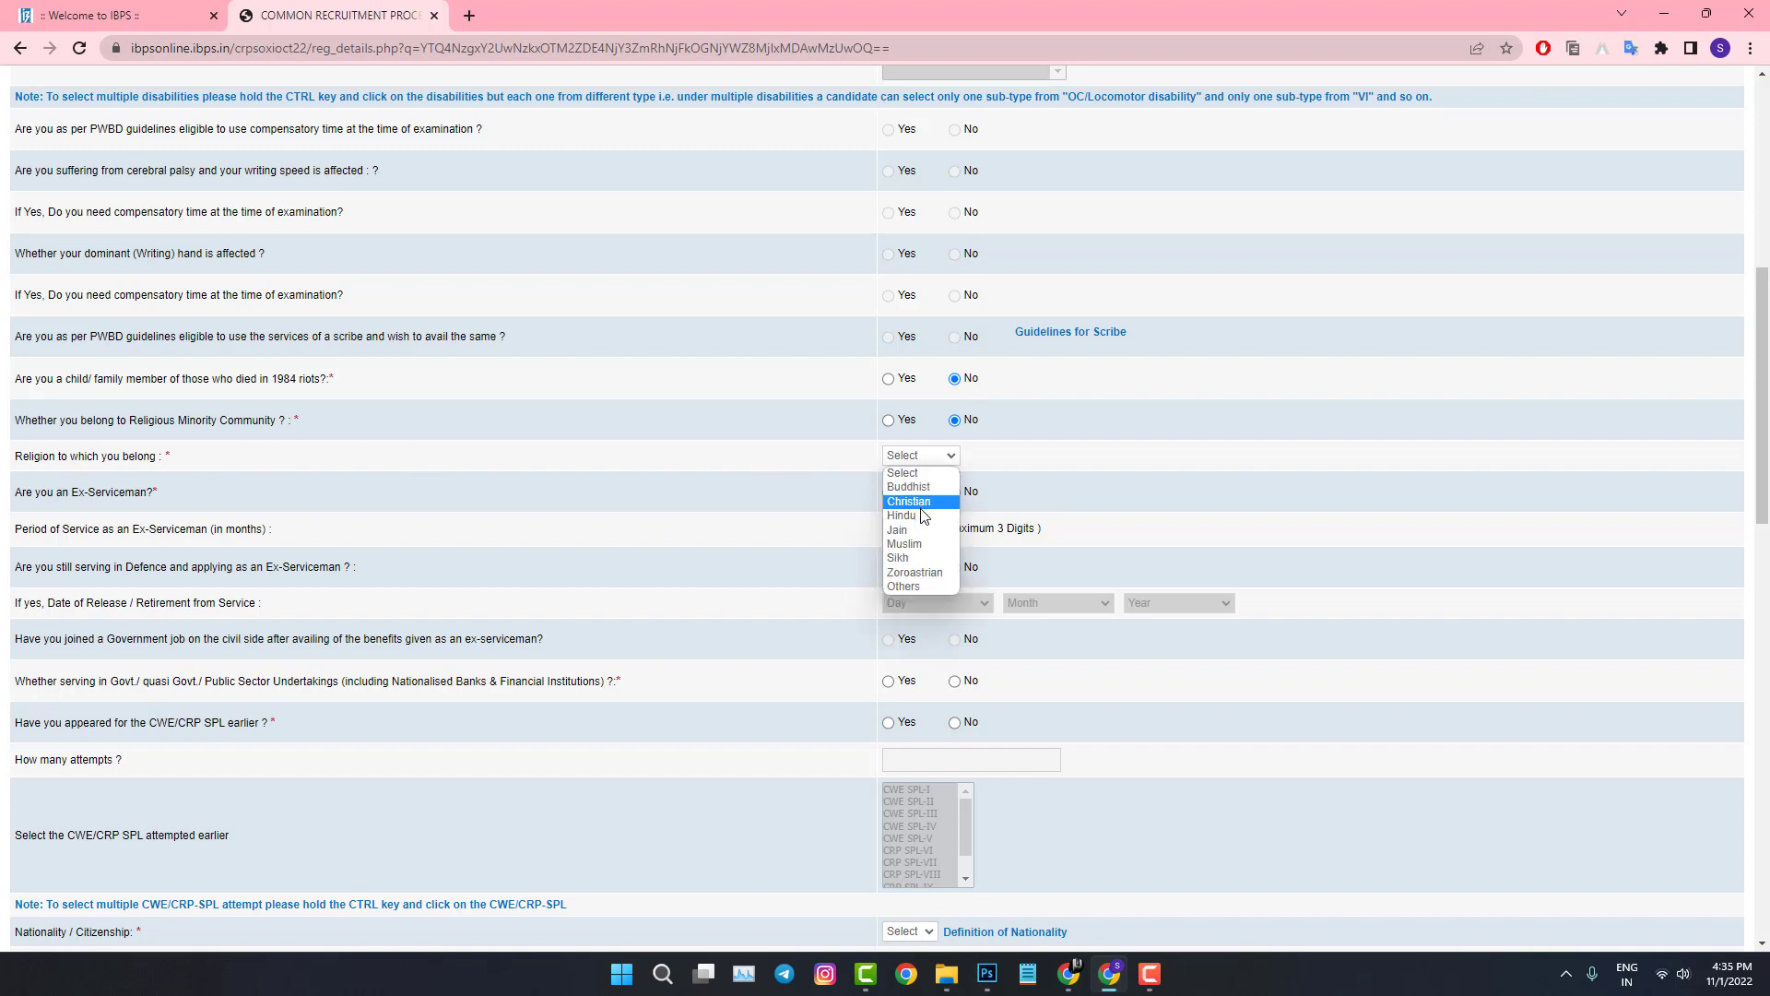
{"action": "left_click", "coordinate": [918, 516]}
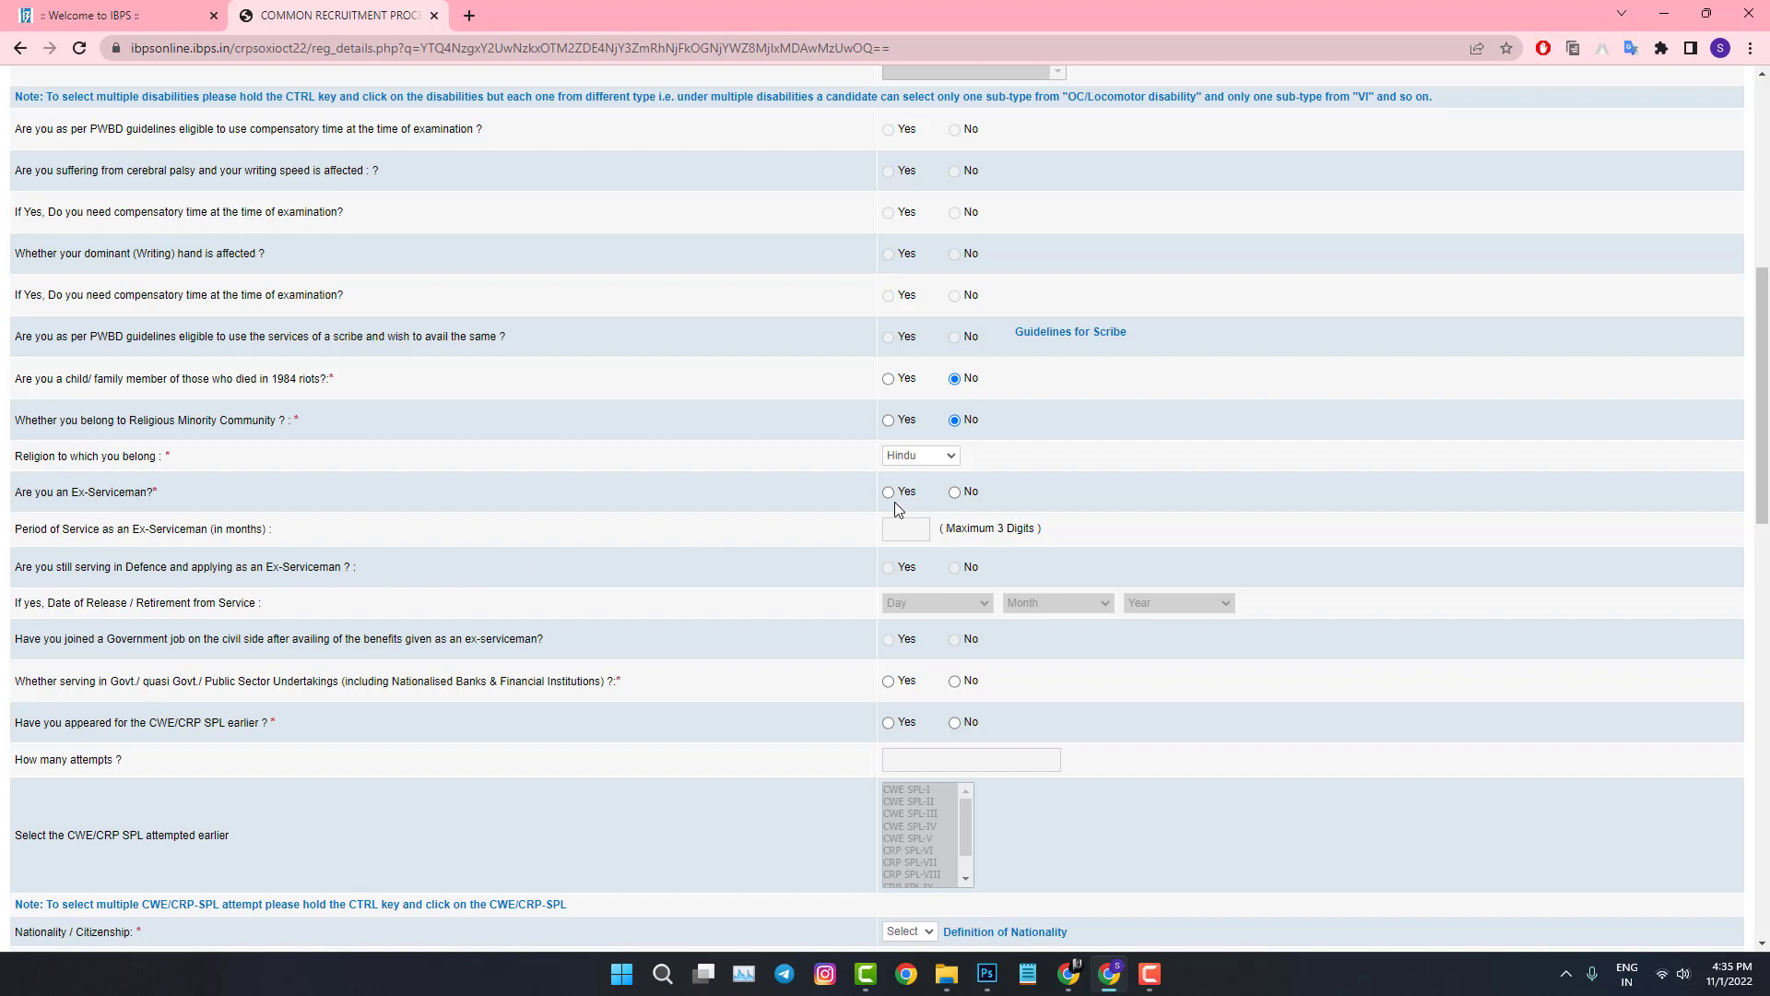
{"action": "left_click", "coordinate": [955, 493]}
{"action": "scroll", "coordinate": [699, 568], "scroll_direction": "down", "scroll_amount": 1}
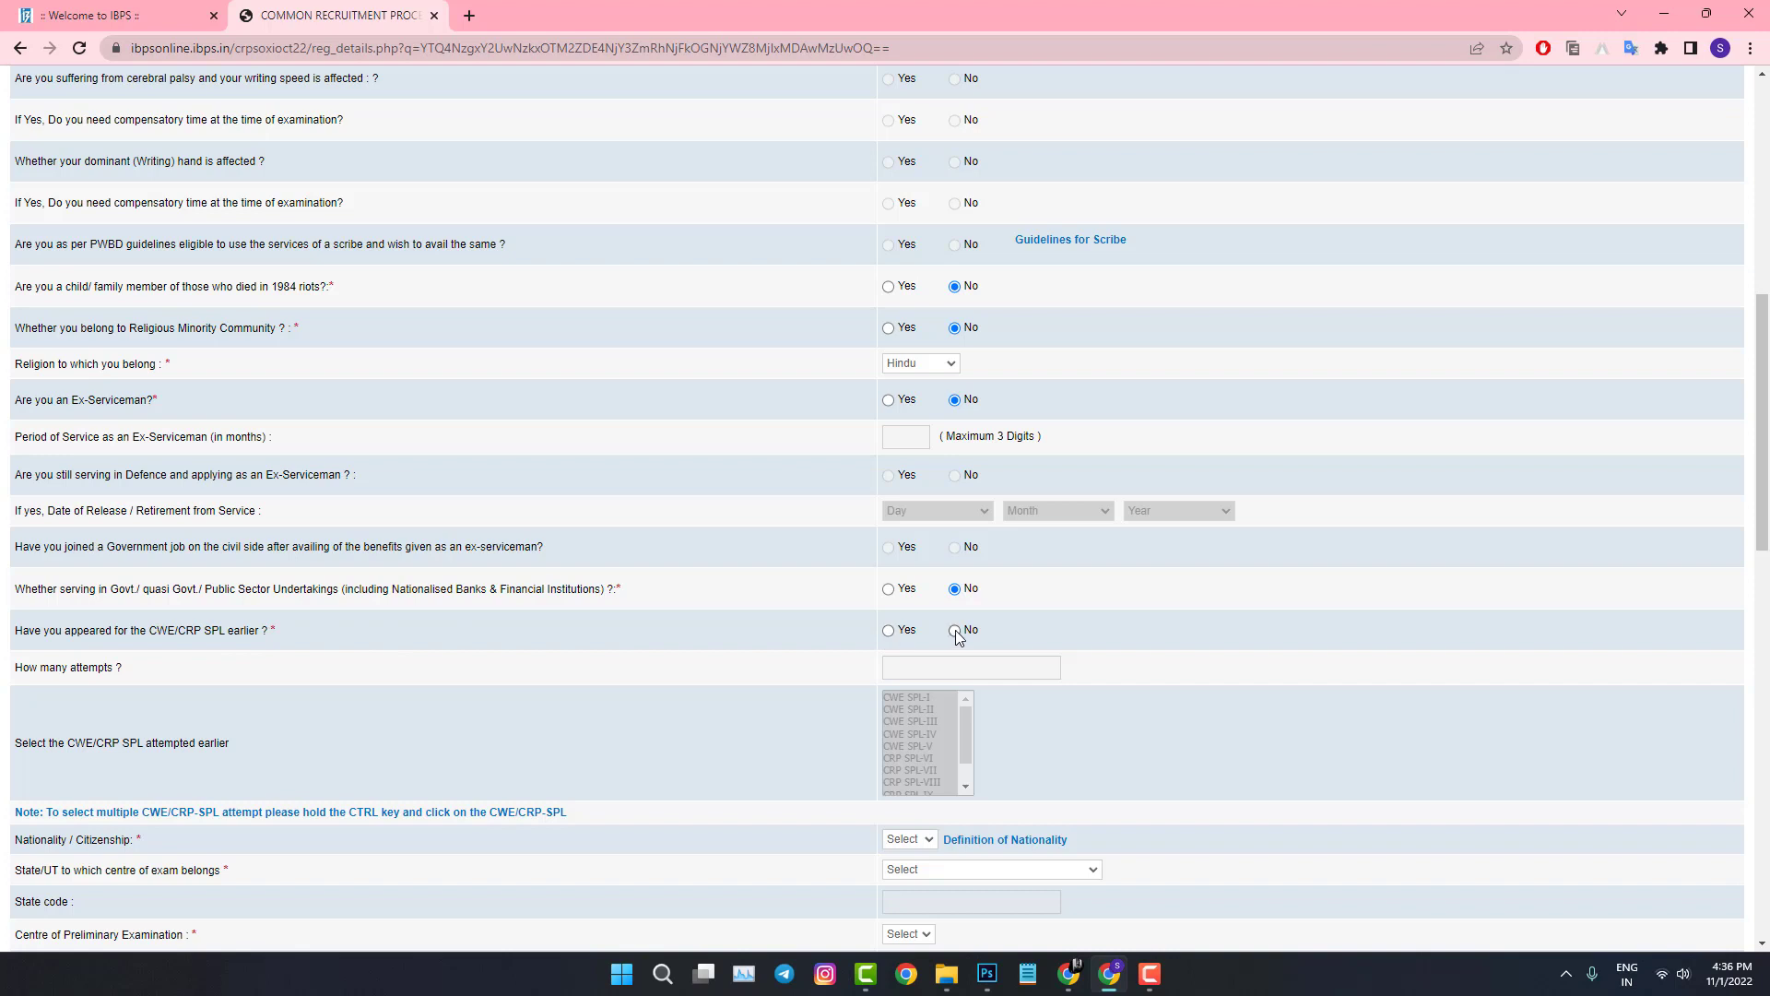
Step: Answer No to having appeared for CWE/CRP SPL earlier, after briefly choosing Yes
{"action": "left_click", "coordinate": [888, 631]}
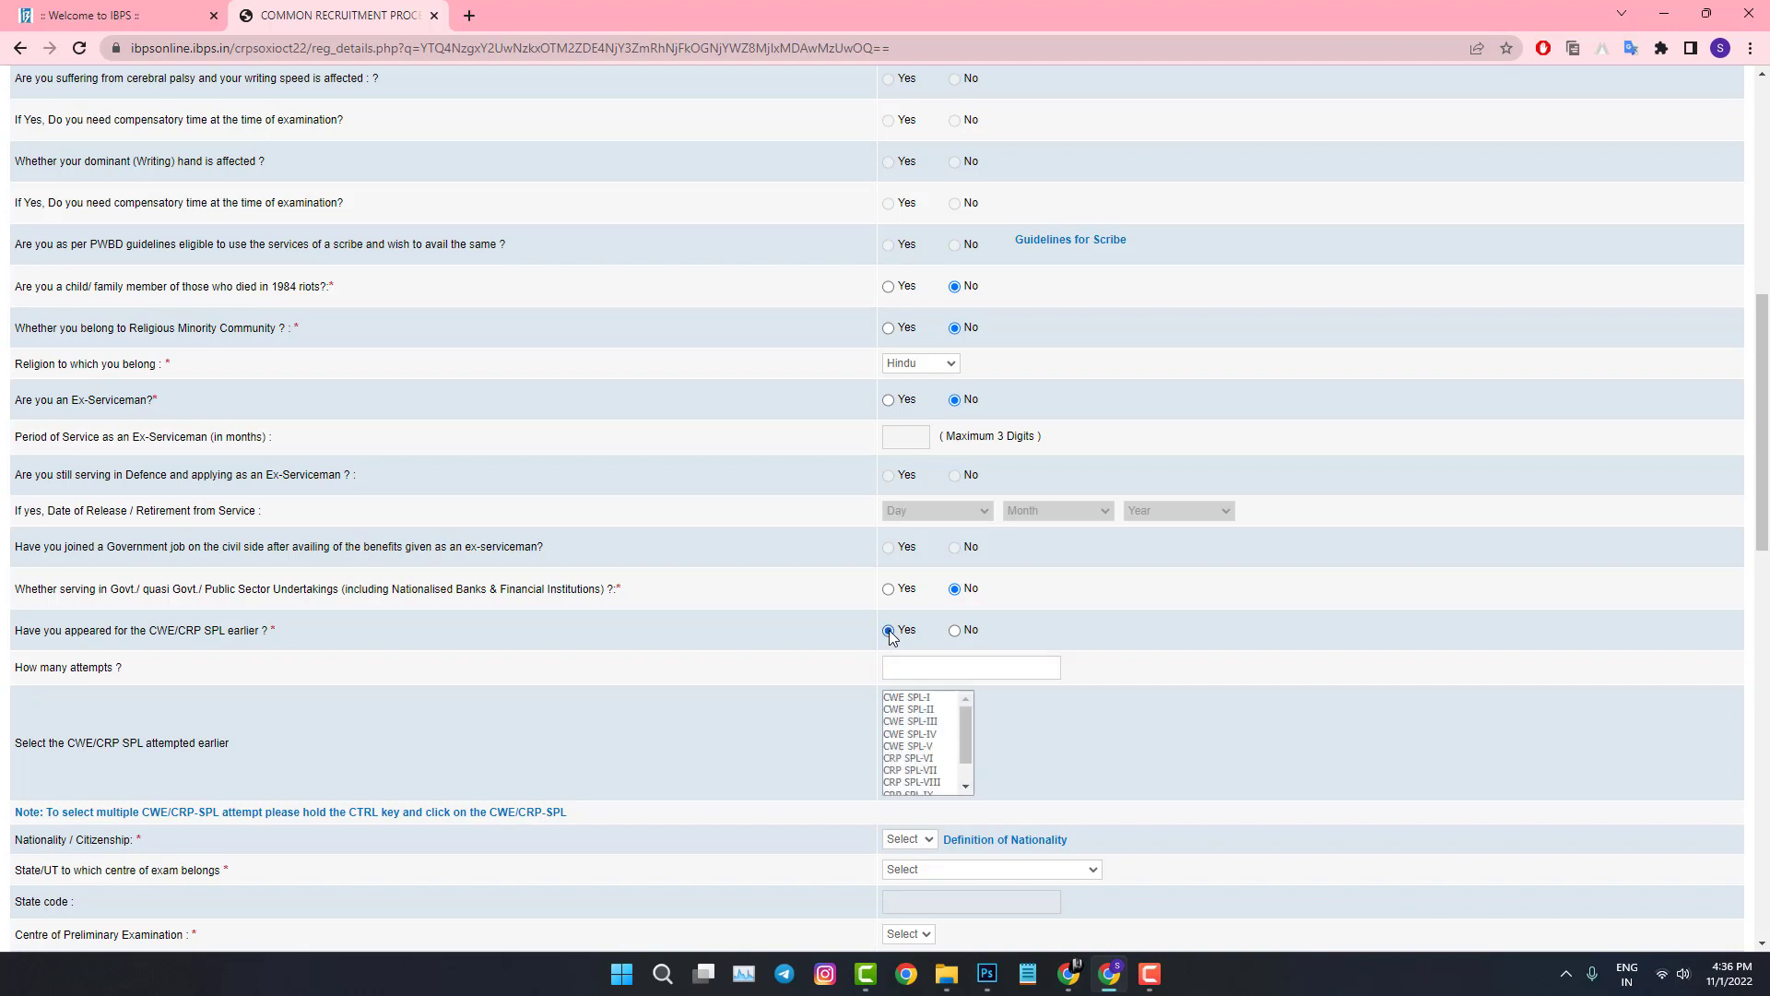
{"action": "scroll", "coordinate": [907, 666], "scroll_direction": "down", "scroll_amount": 1}
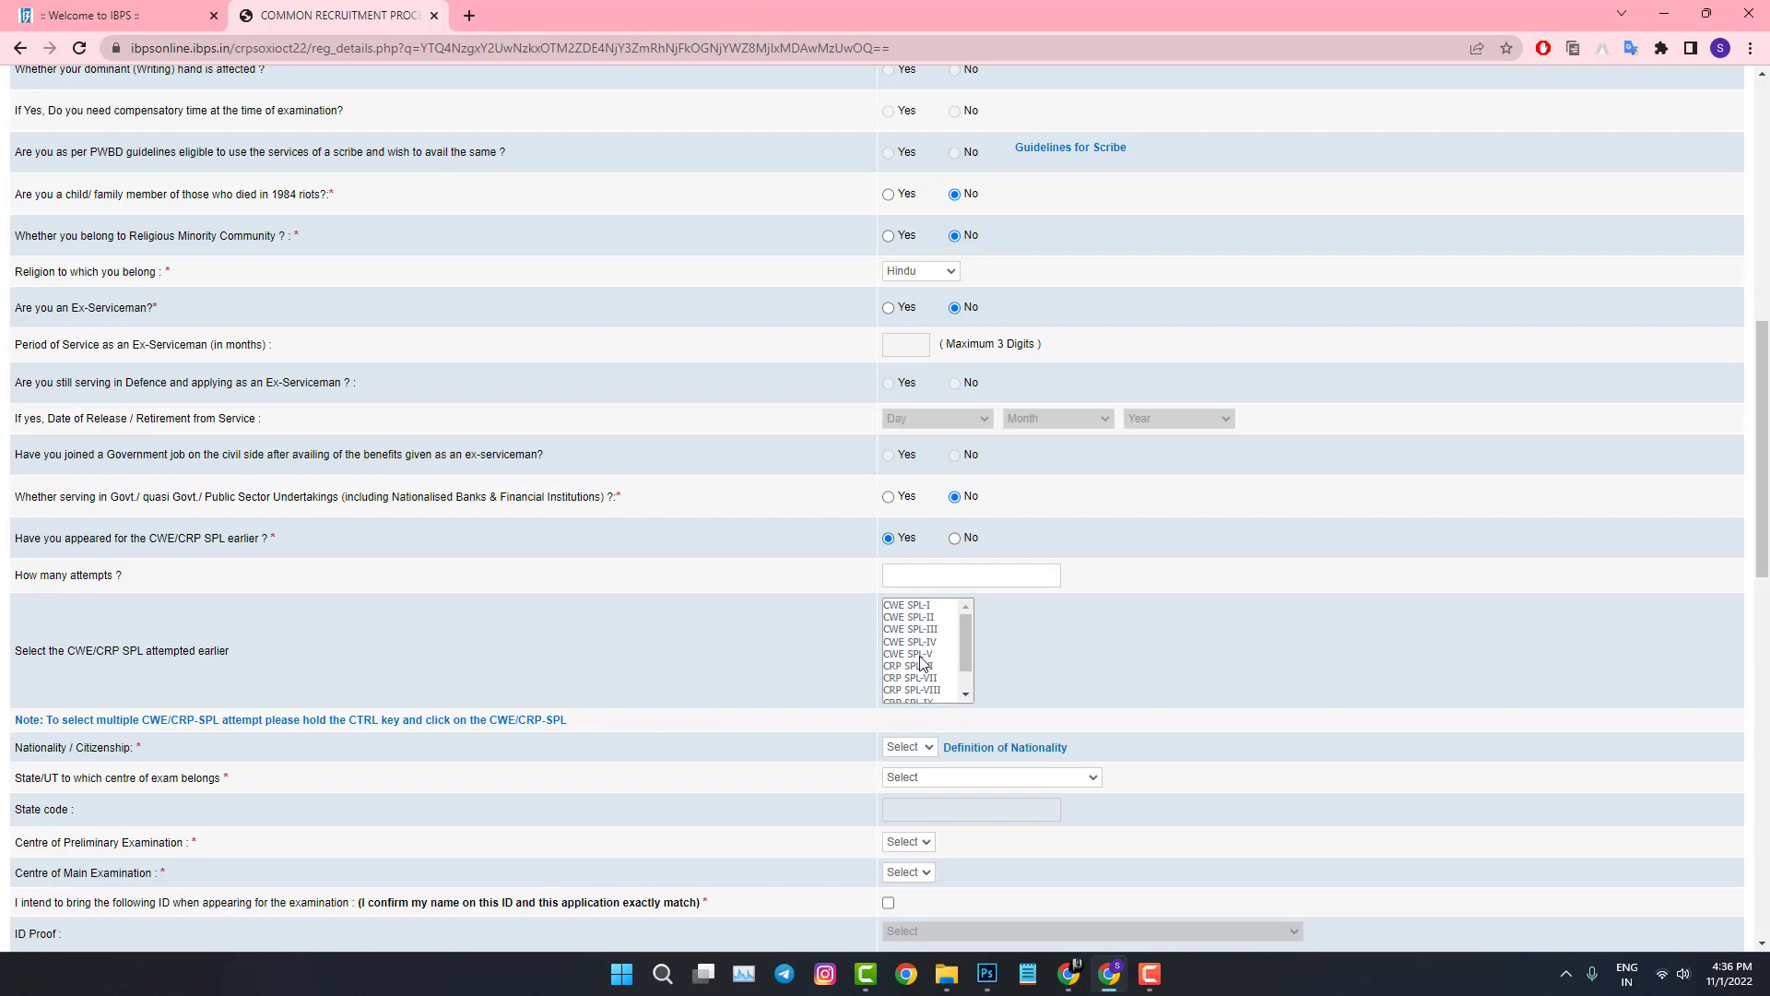
{"action": "left_click_drag", "start_coordinate": [972, 638], "coordinate": [972, 663]}
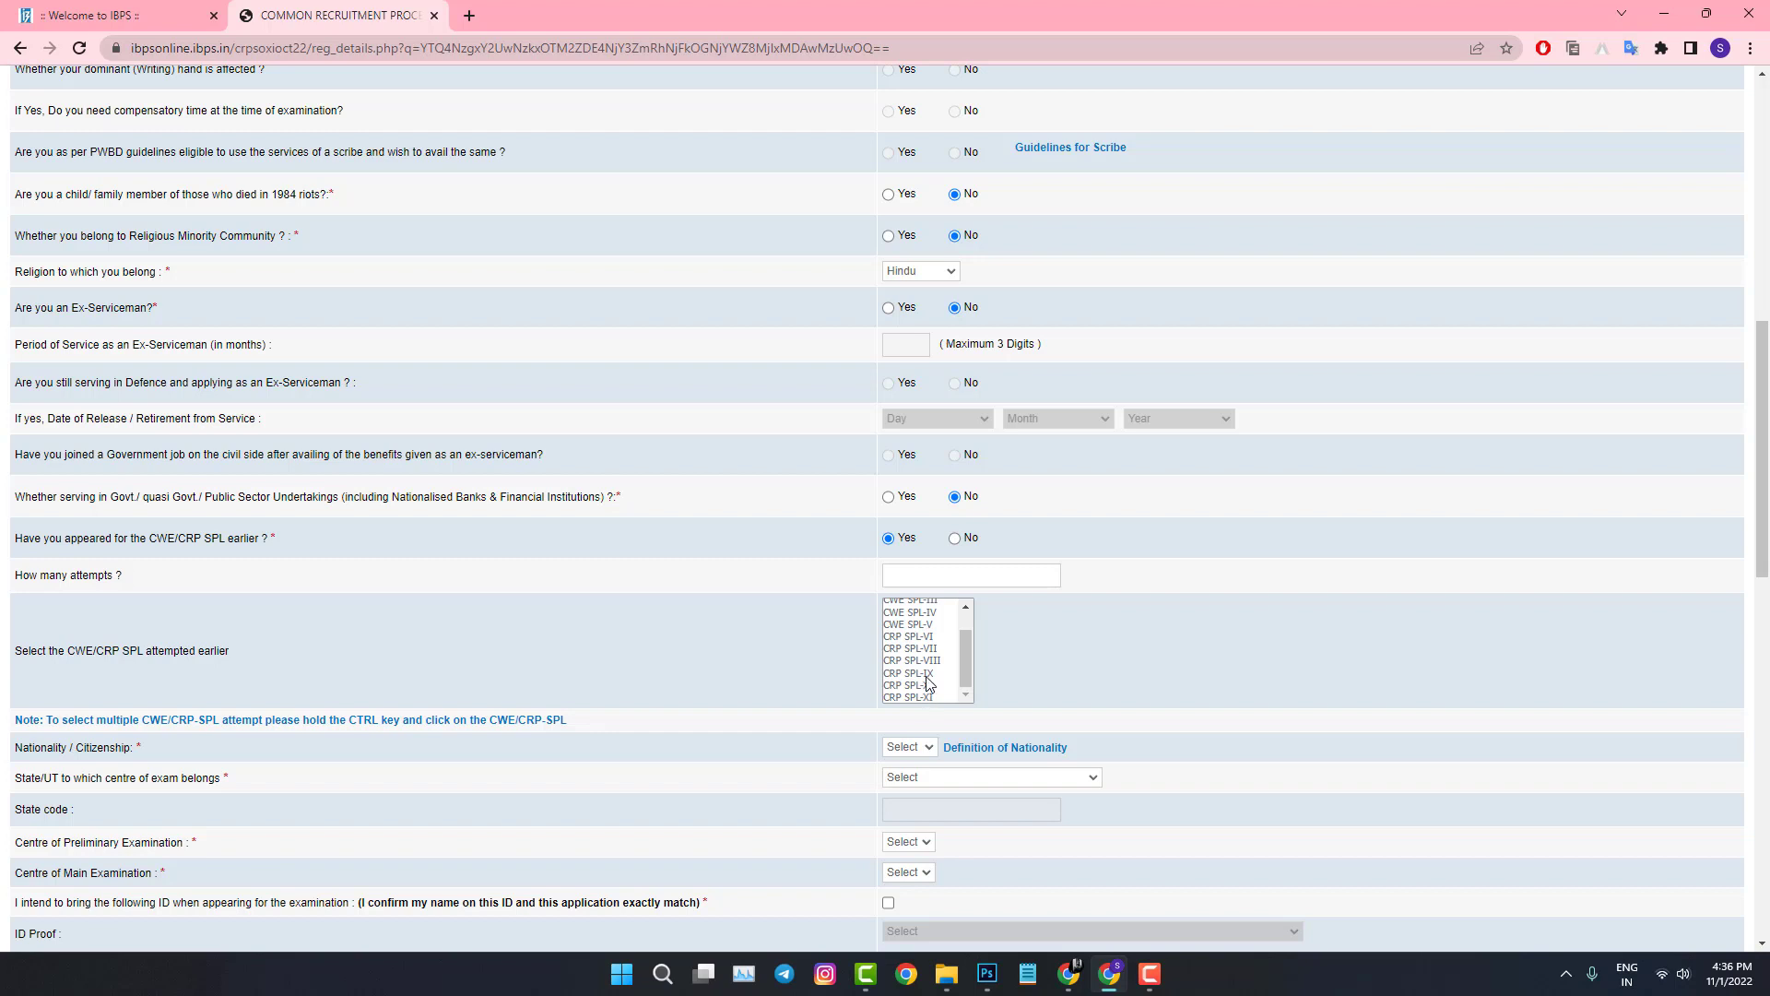
{"action": "left_click", "coordinate": [955, 538]}
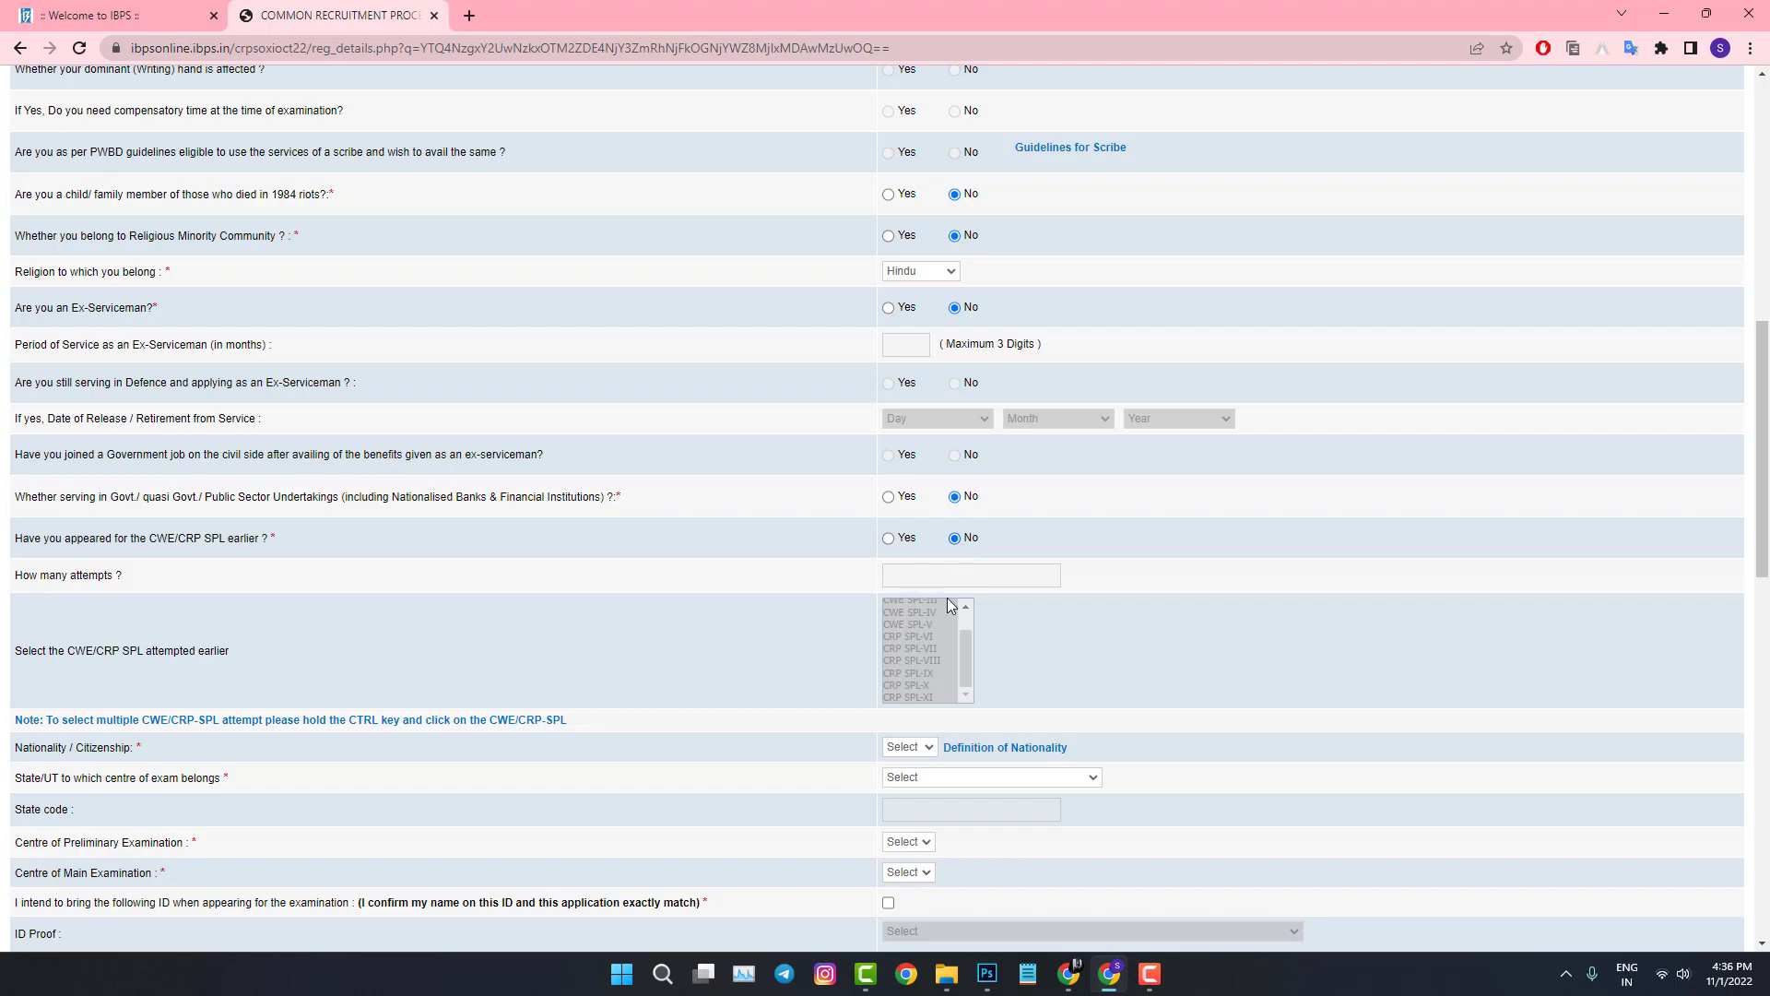
{"action": "scroll", "coordinate": [920, 595], "scroll_direction": "down", "scroll_amount": 3}
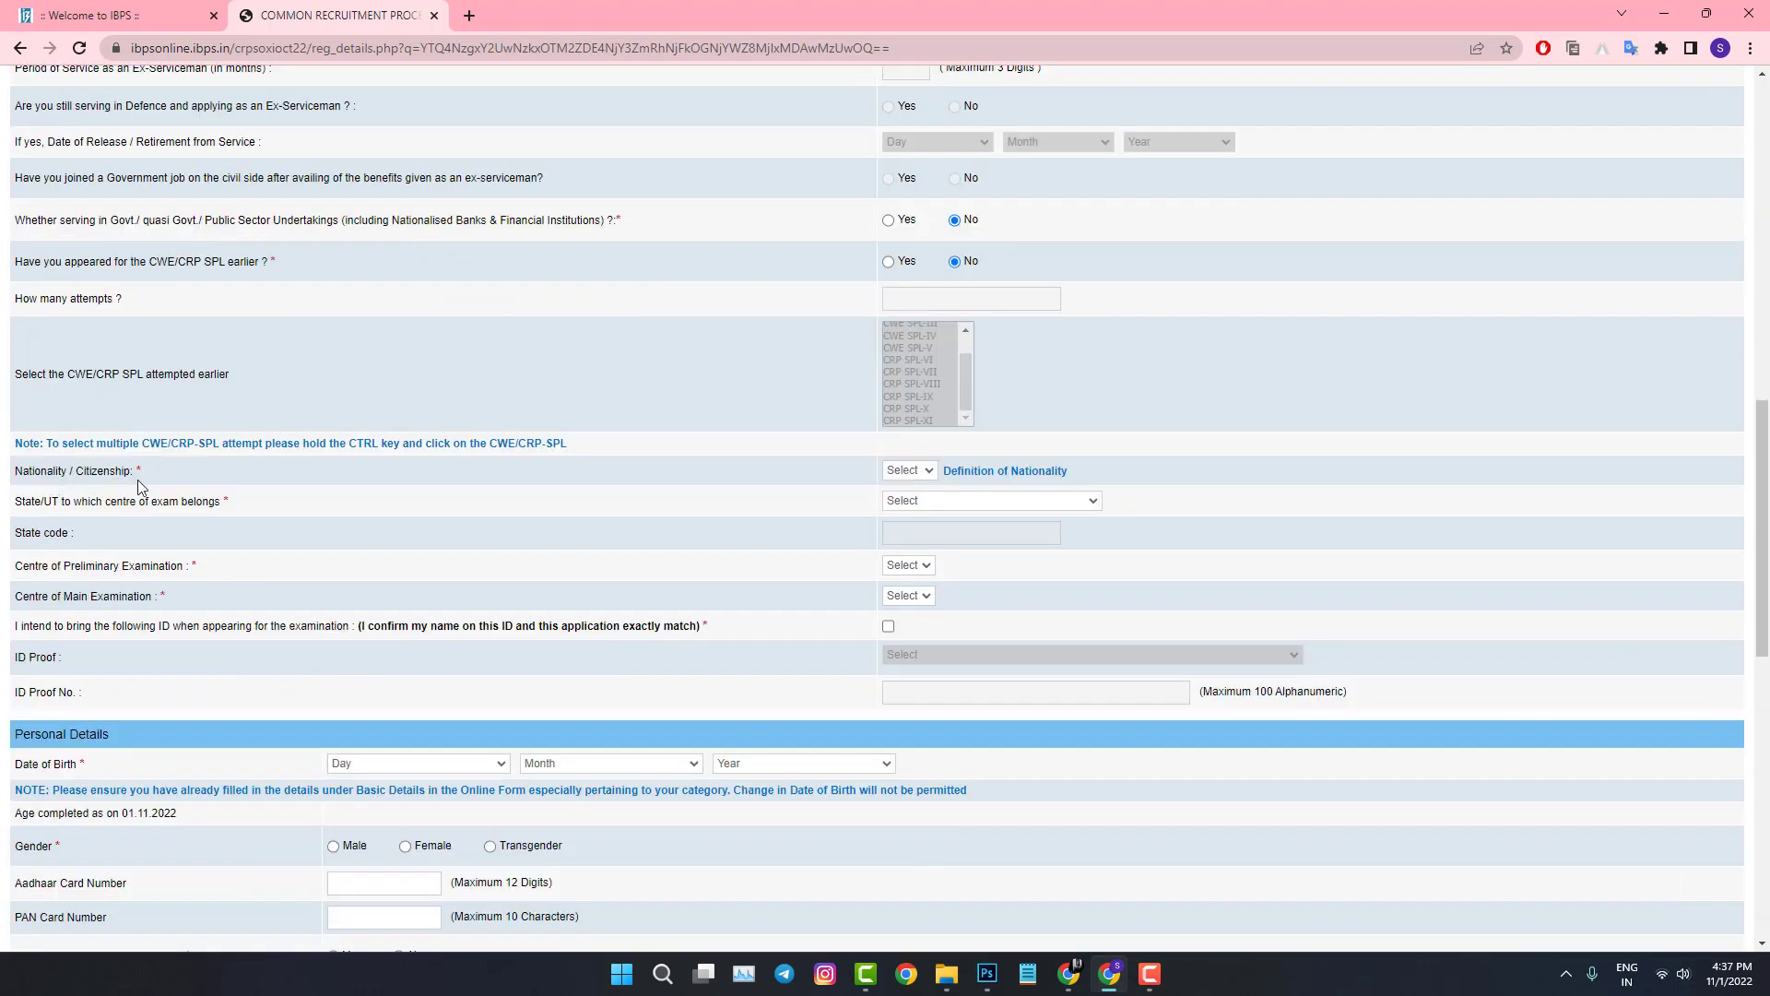
Step: Set nationality to Indian and the exam State/UT to Telangana
{"action": "left_click", "coordinate": [922, 473]}
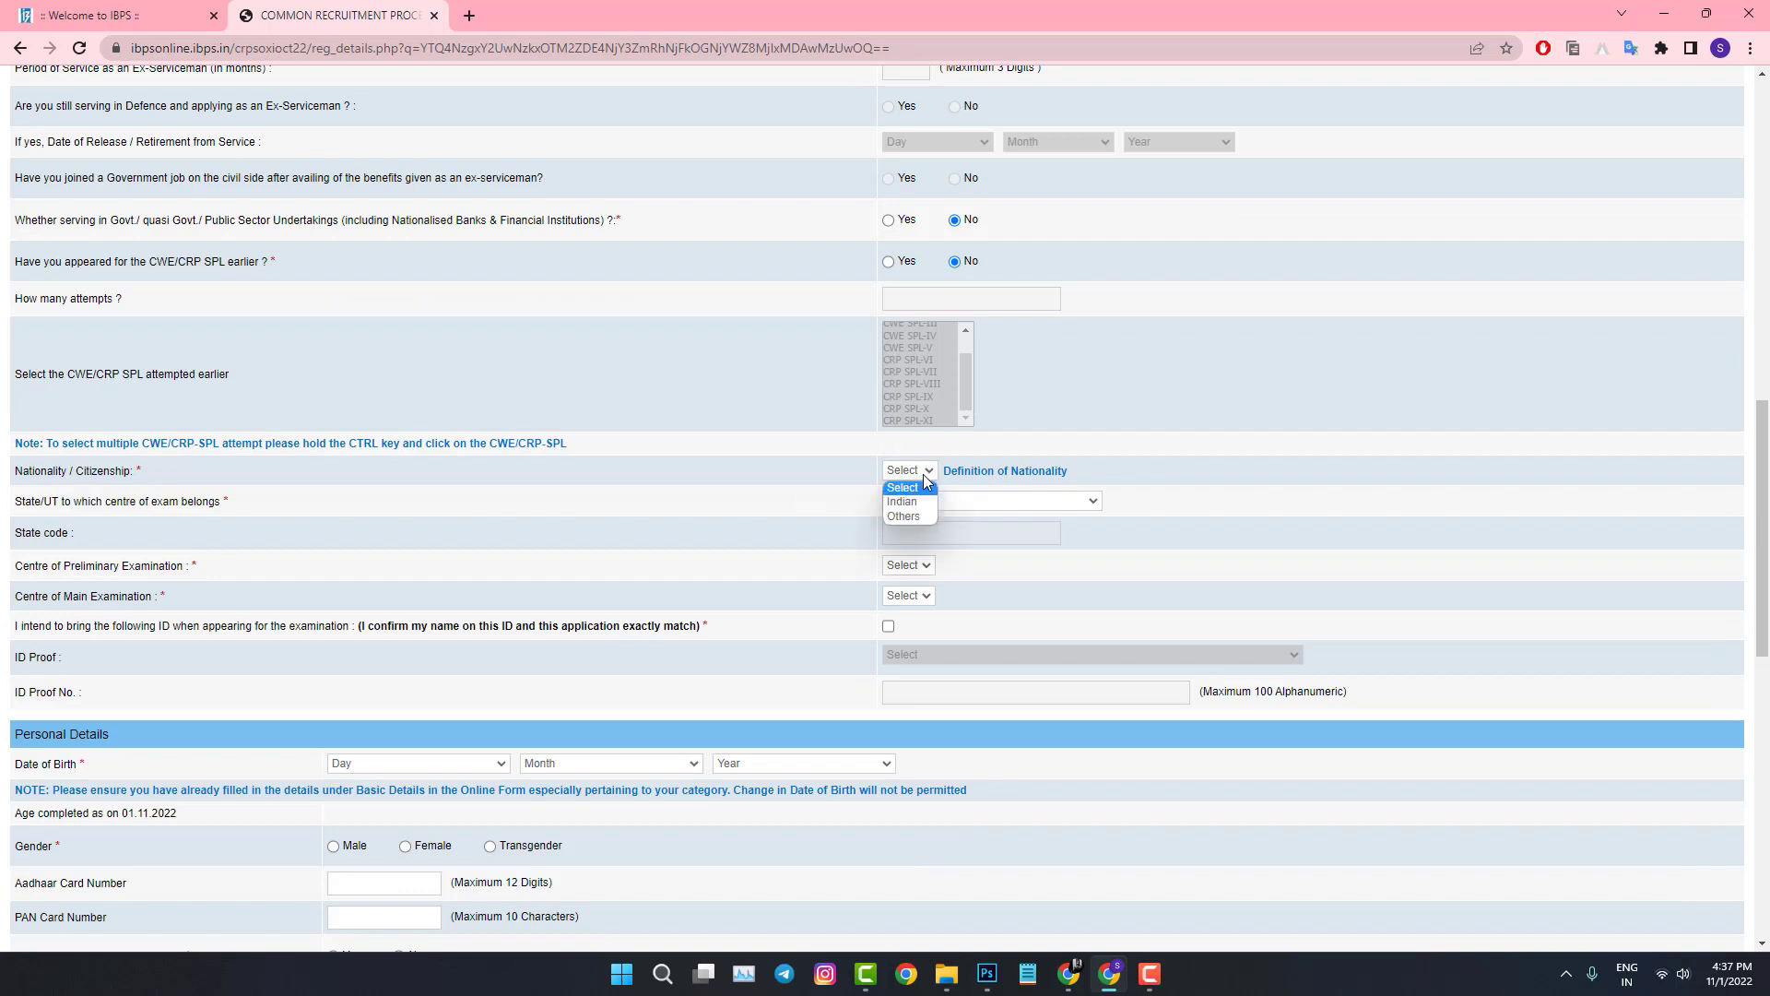
{"action": "left_click", "coordinate": [916, 502]}
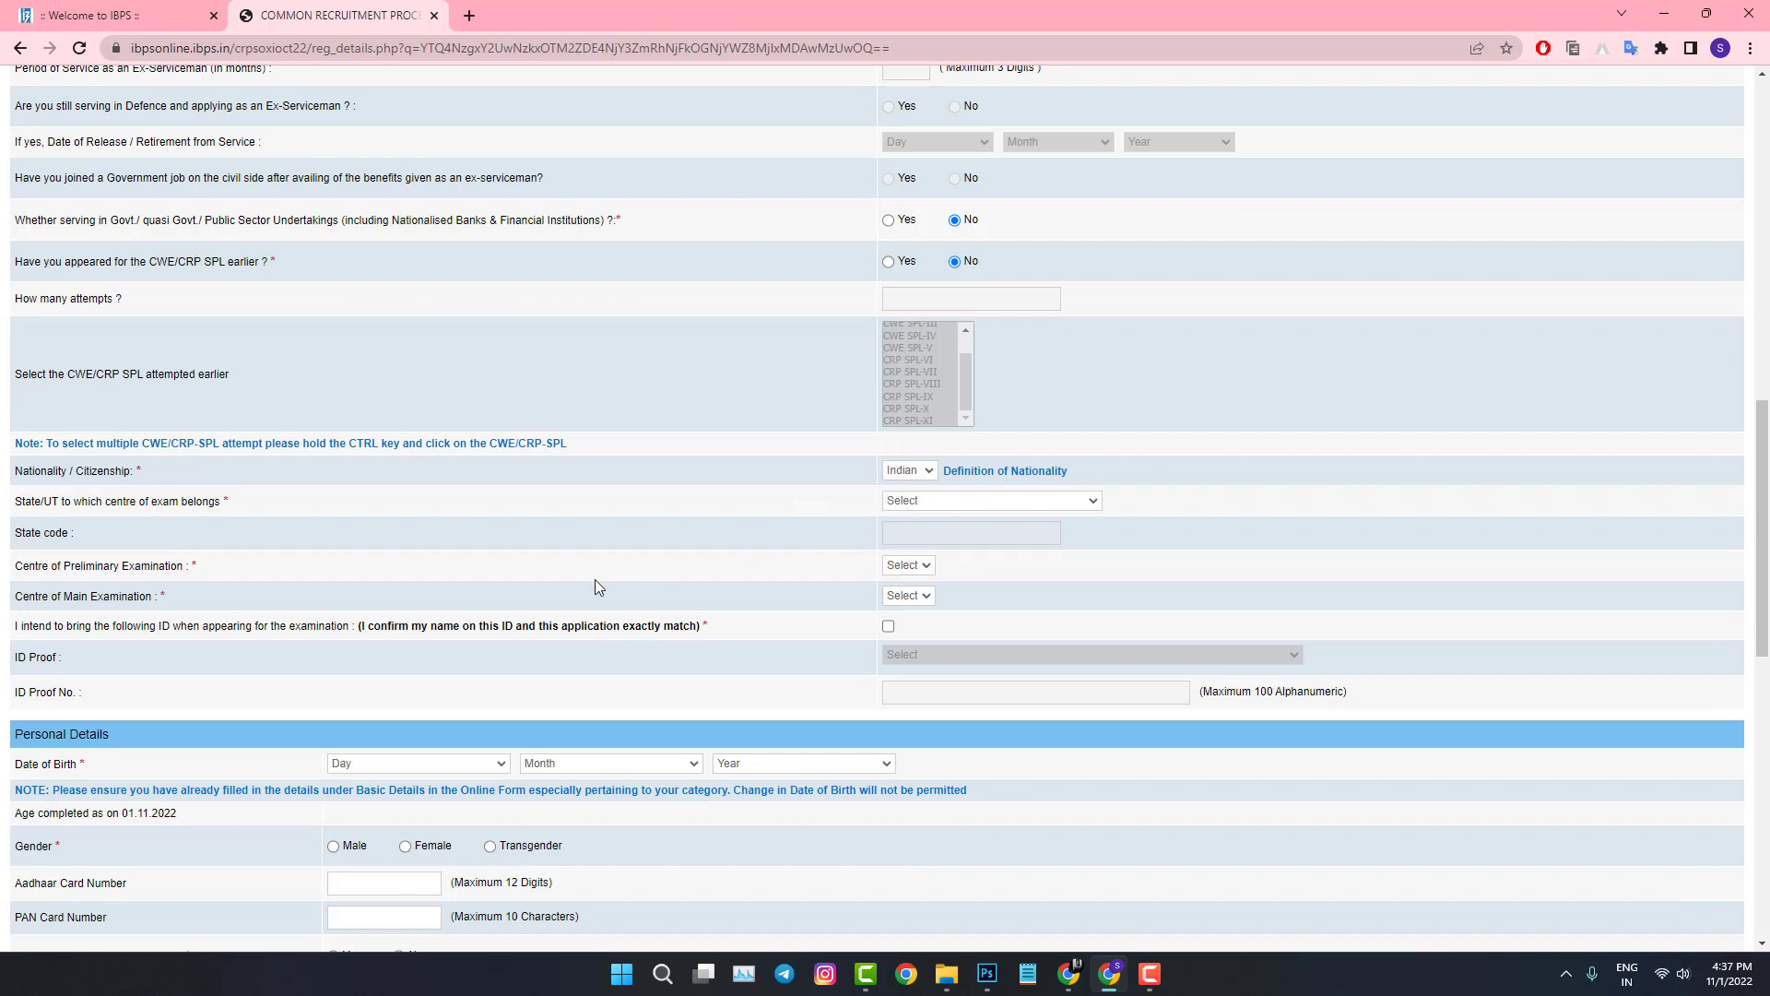
{"action": "left_click", "coordinate": [937, 501]}
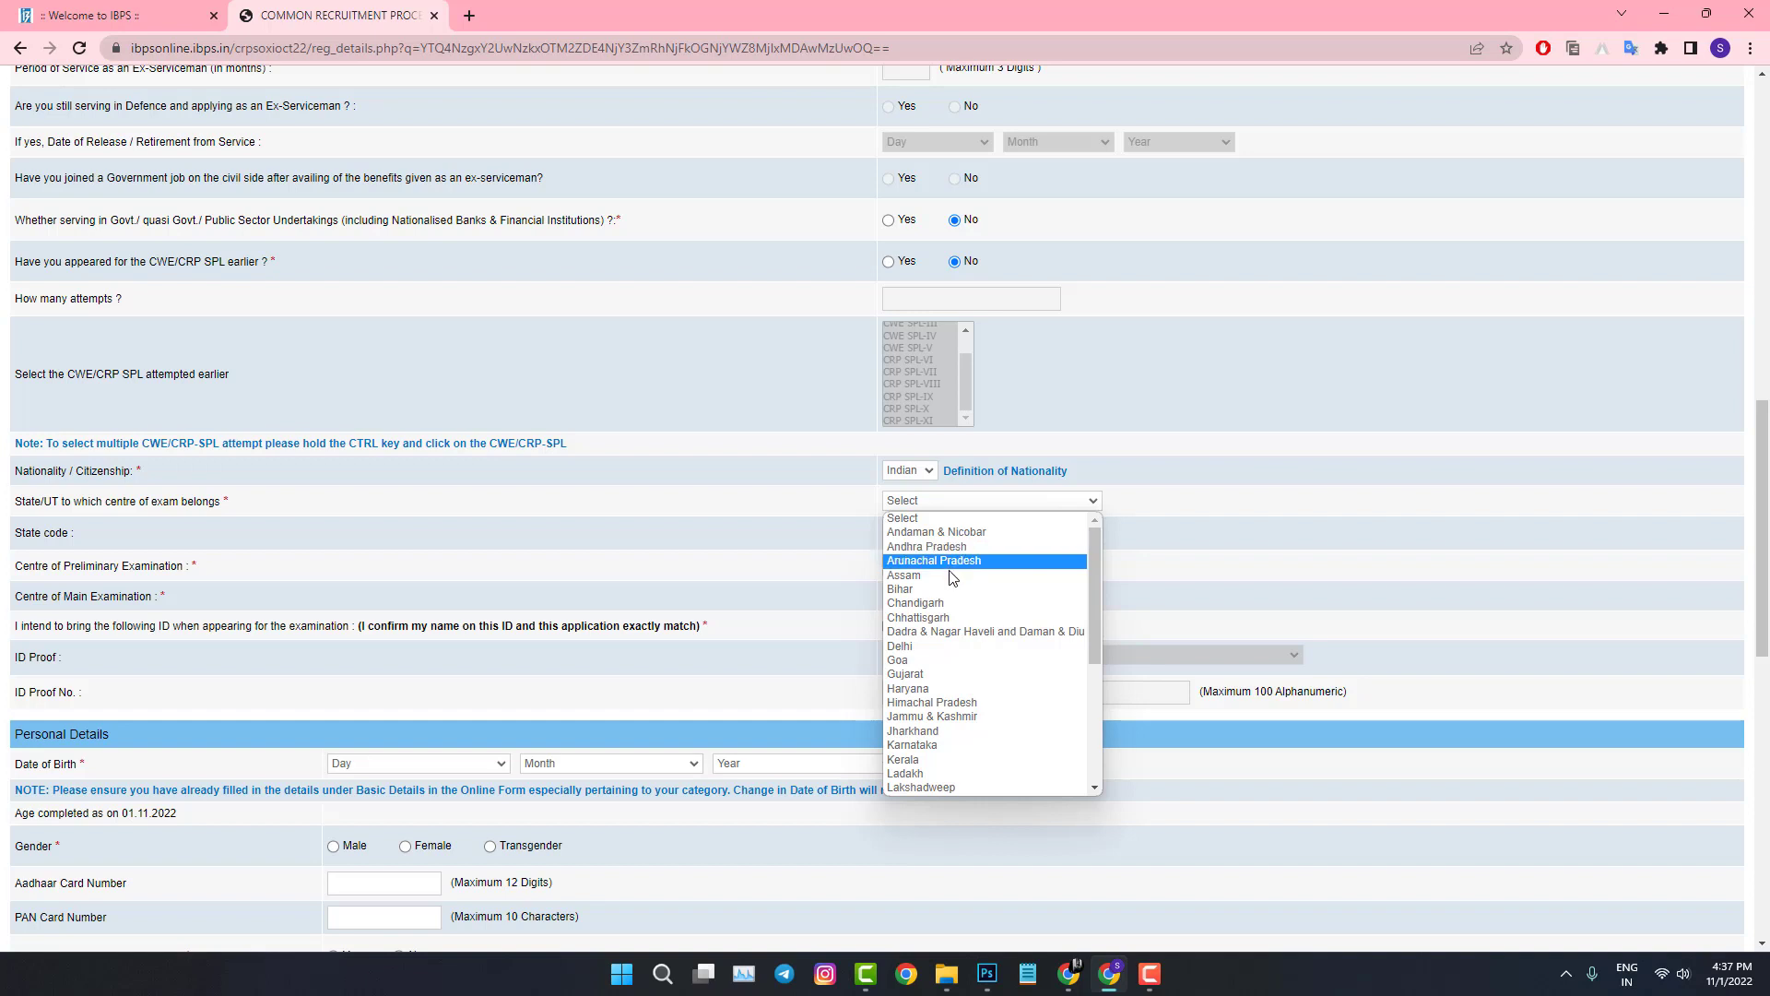
{"action": "scroll", "coordinate": [933, 613], "scroll_direction": "down", "scroll_amount": 5}
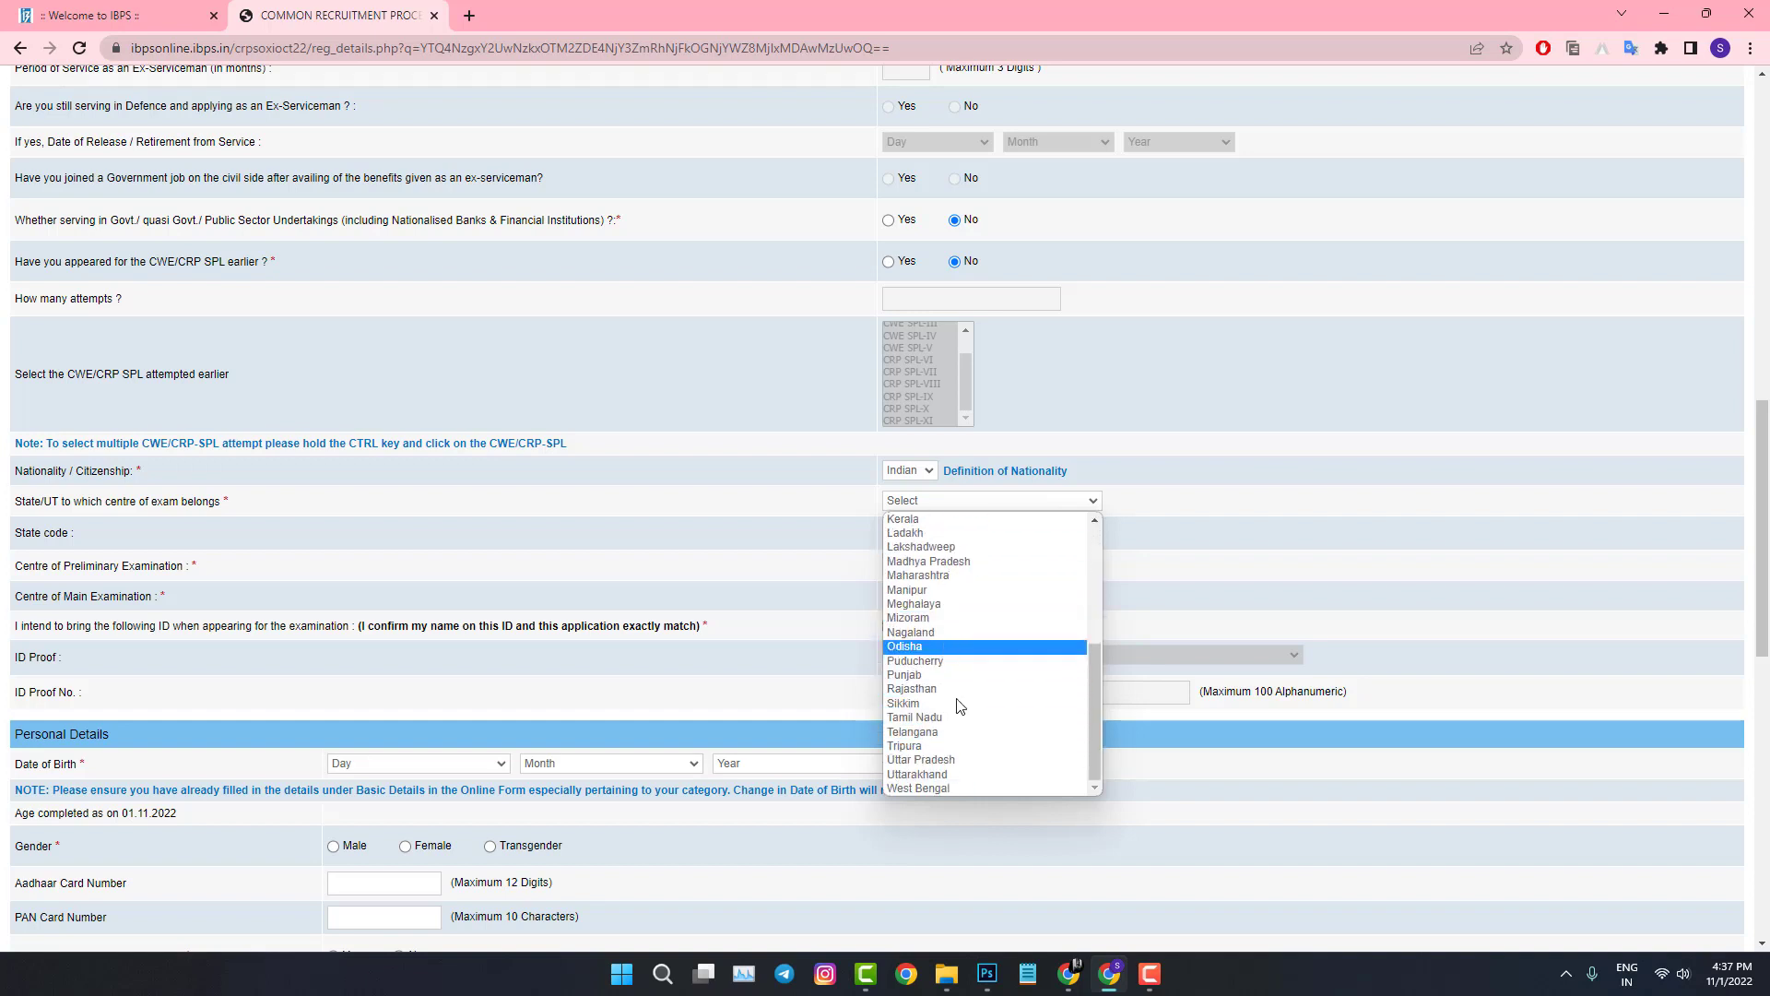
{"action": "key", "text": "Escape"}
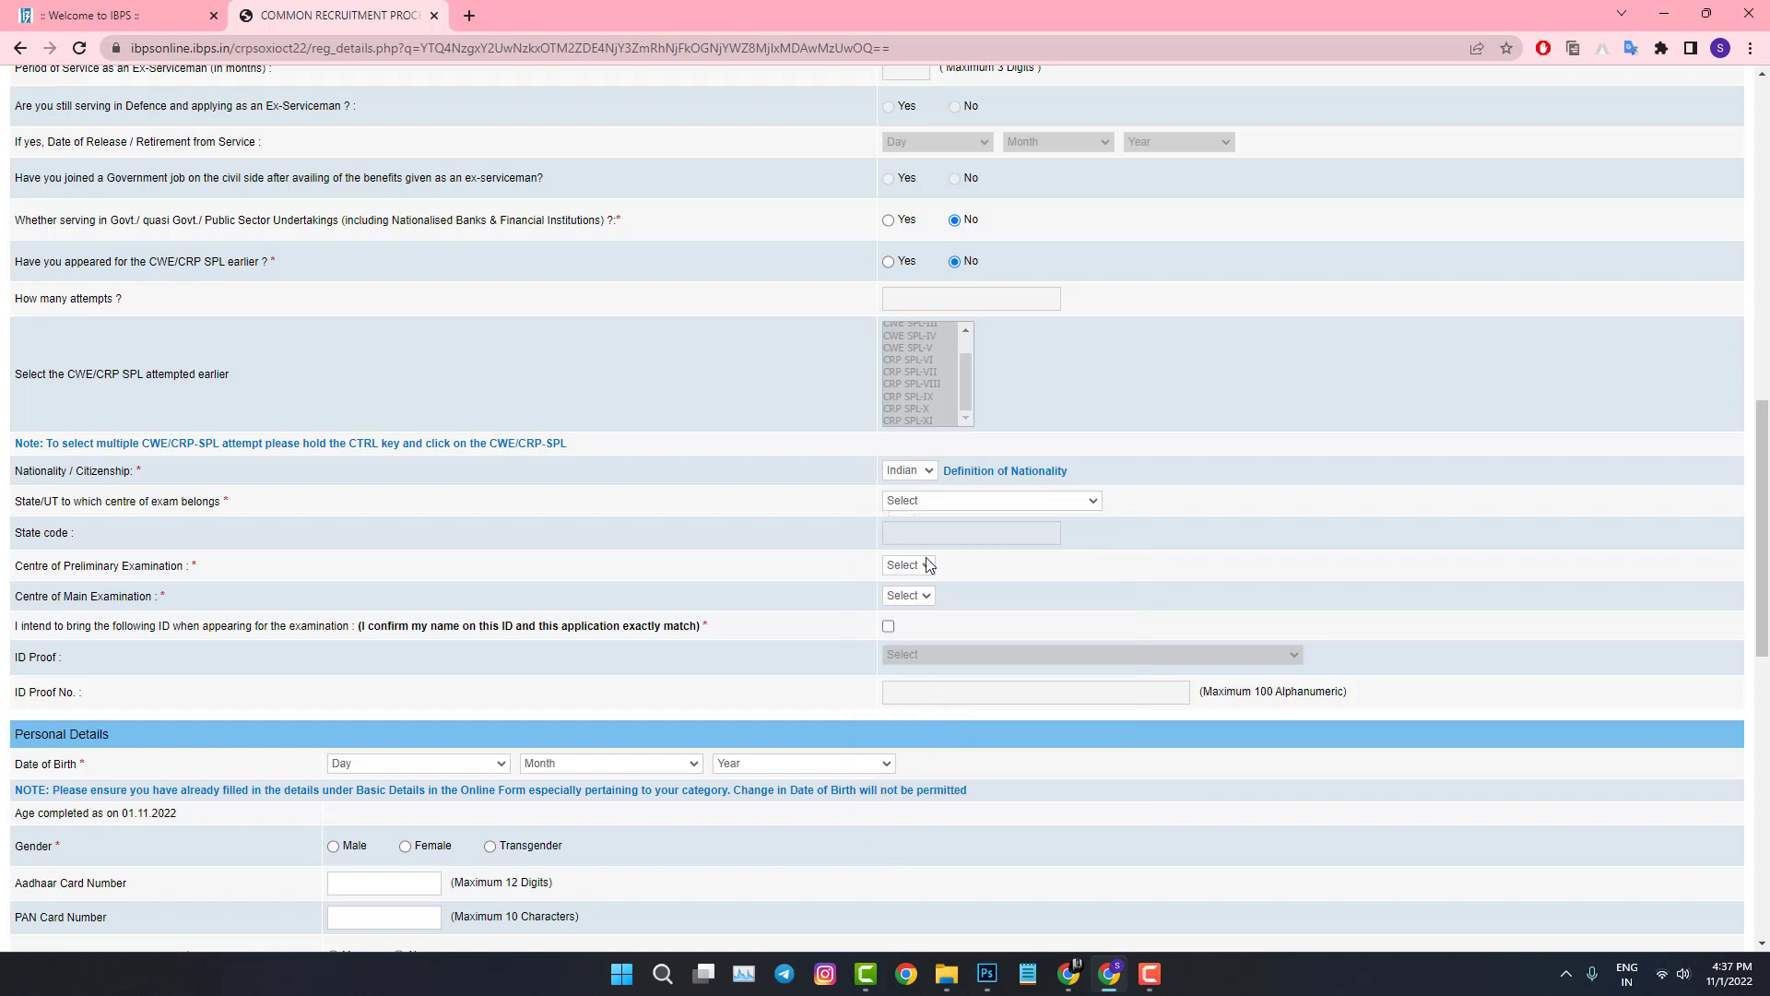
{"action": "left_click", "coordinate": [928, 506]}
{"action": "left_click", "coordinate": [967, 779]}
Step: Choose Hyderabad for both exam centres and tick the ID proof confirmation
{"action": "left_click", "coordinate": [953, 566]}
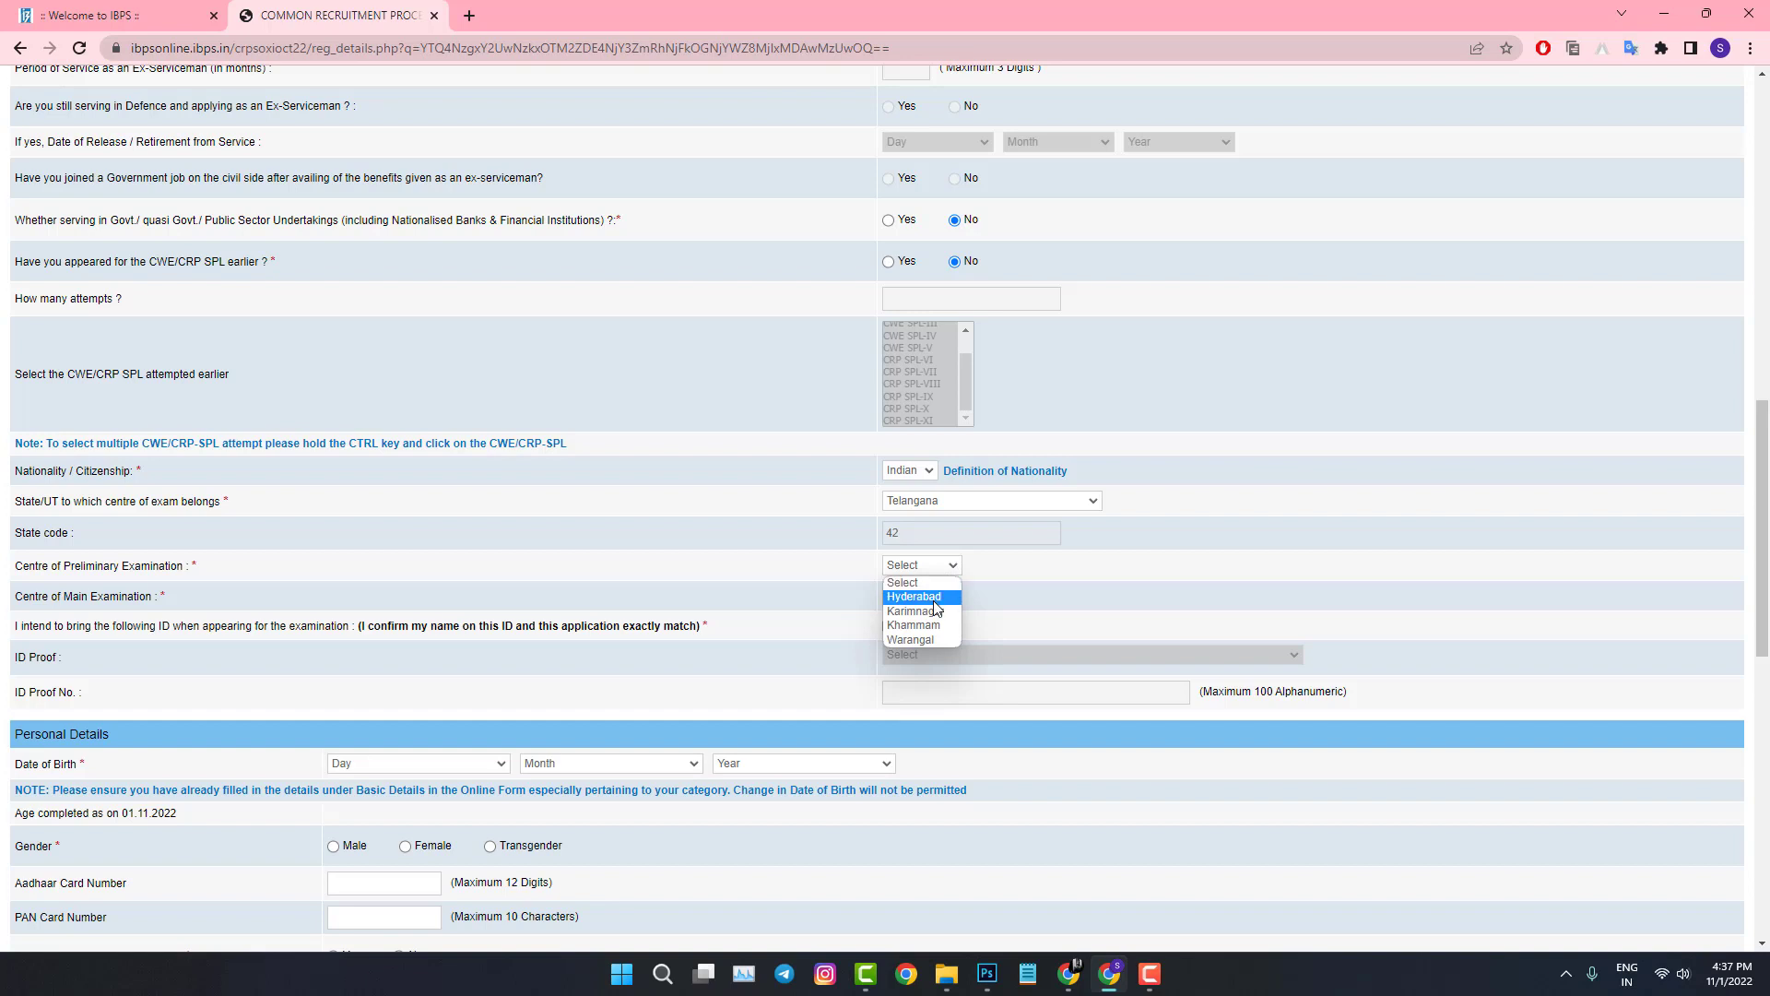
{"action": "left_click", "coordinate": [937, 599]}
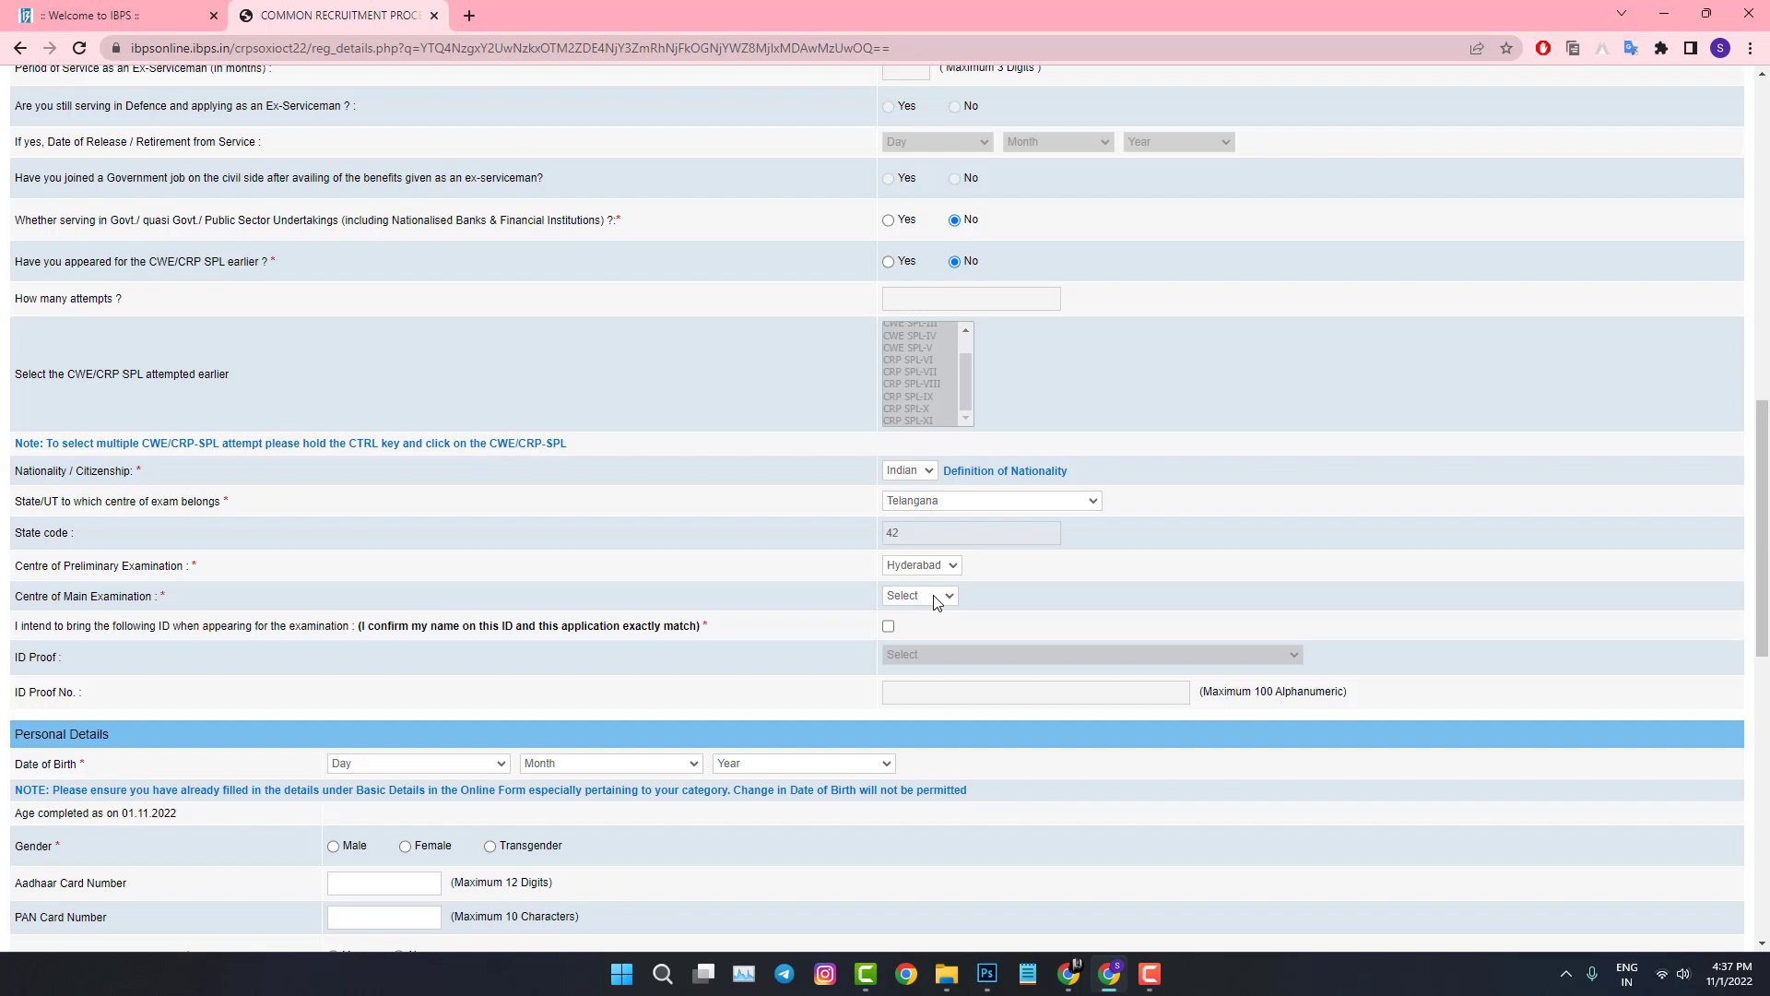
{"action": "left_click", "coordinate": [936, 601]}
{"action": "left_click", "coordinate": [888, 626]}
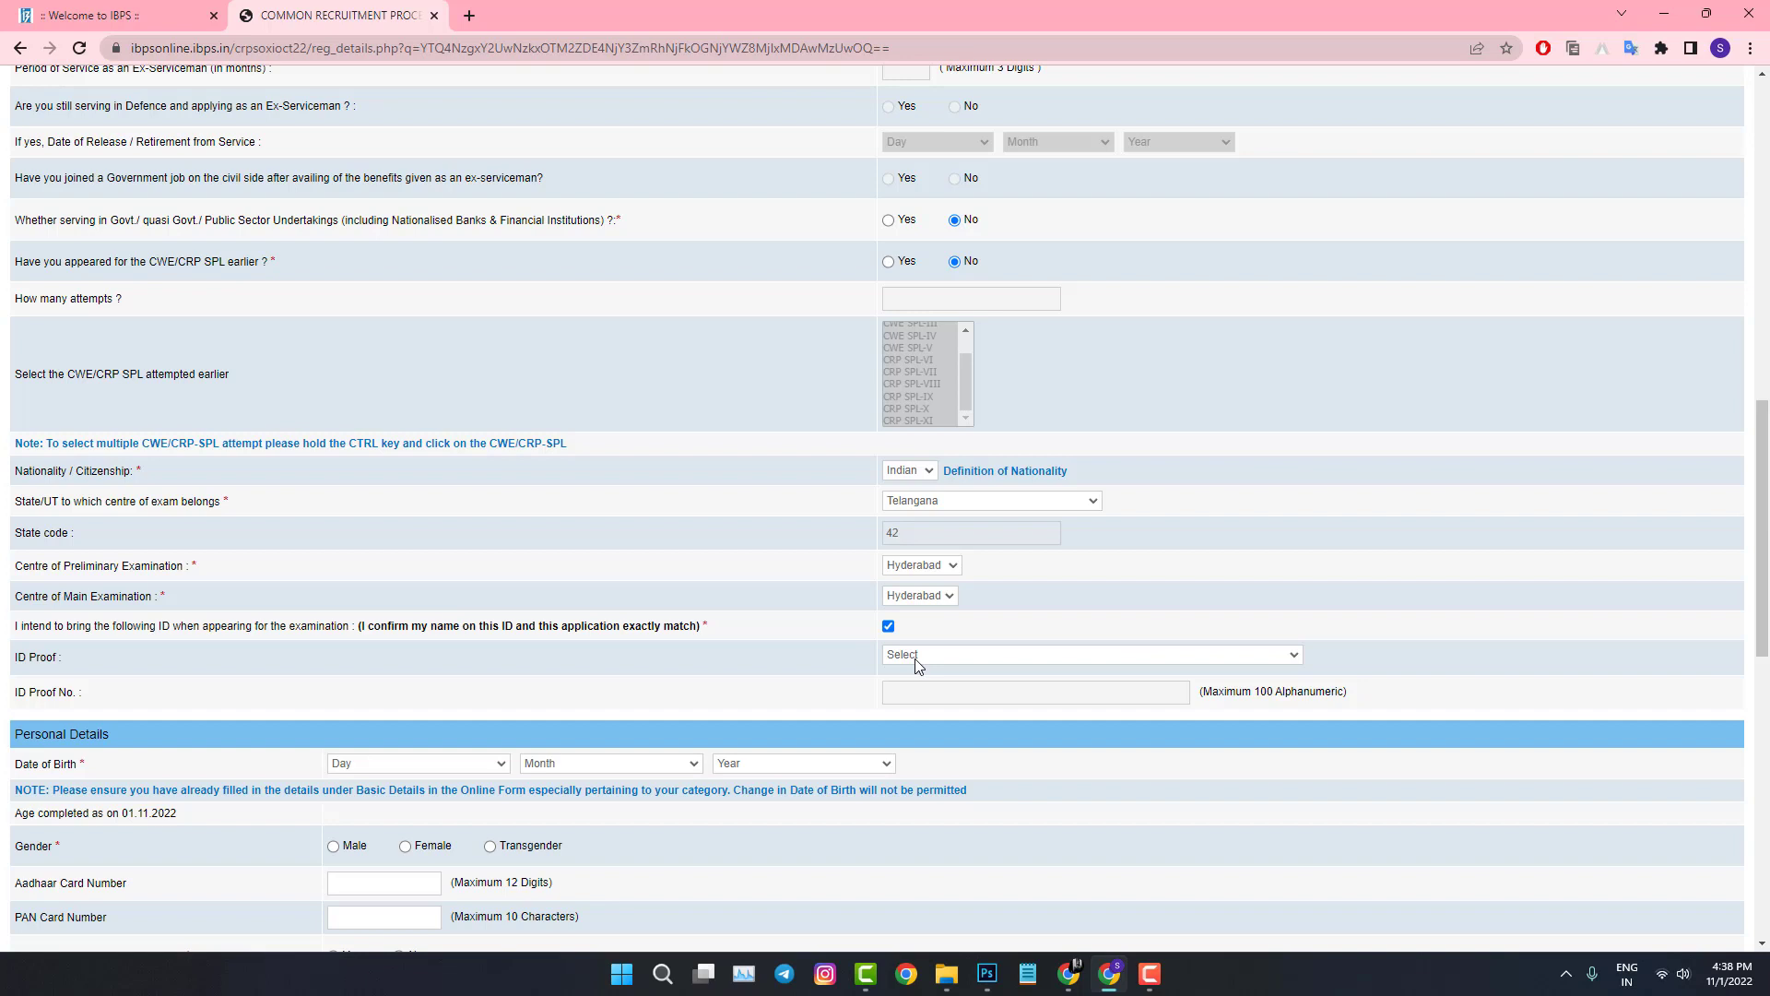
Step: Set the ID proof type to Bank Passbook with photograph
{"action": "left_click", "coordinate": [917, 658]}
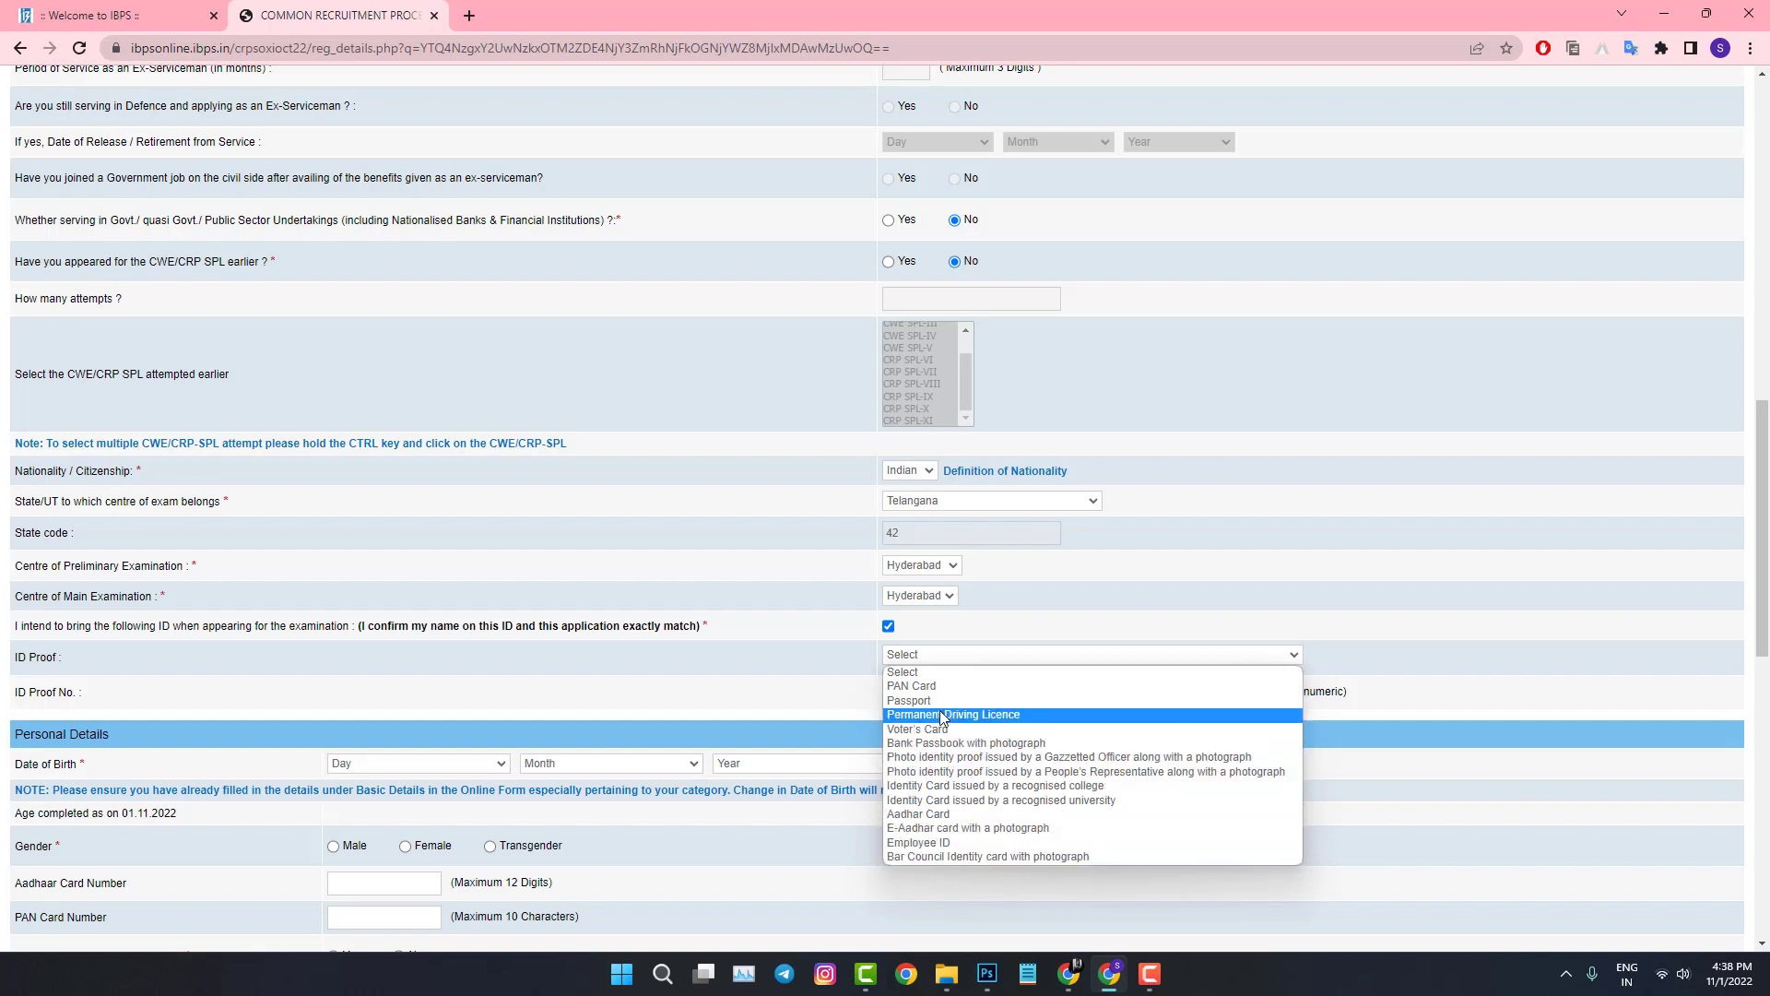
{"action": "left_click", "coordinate": [963, 742]}
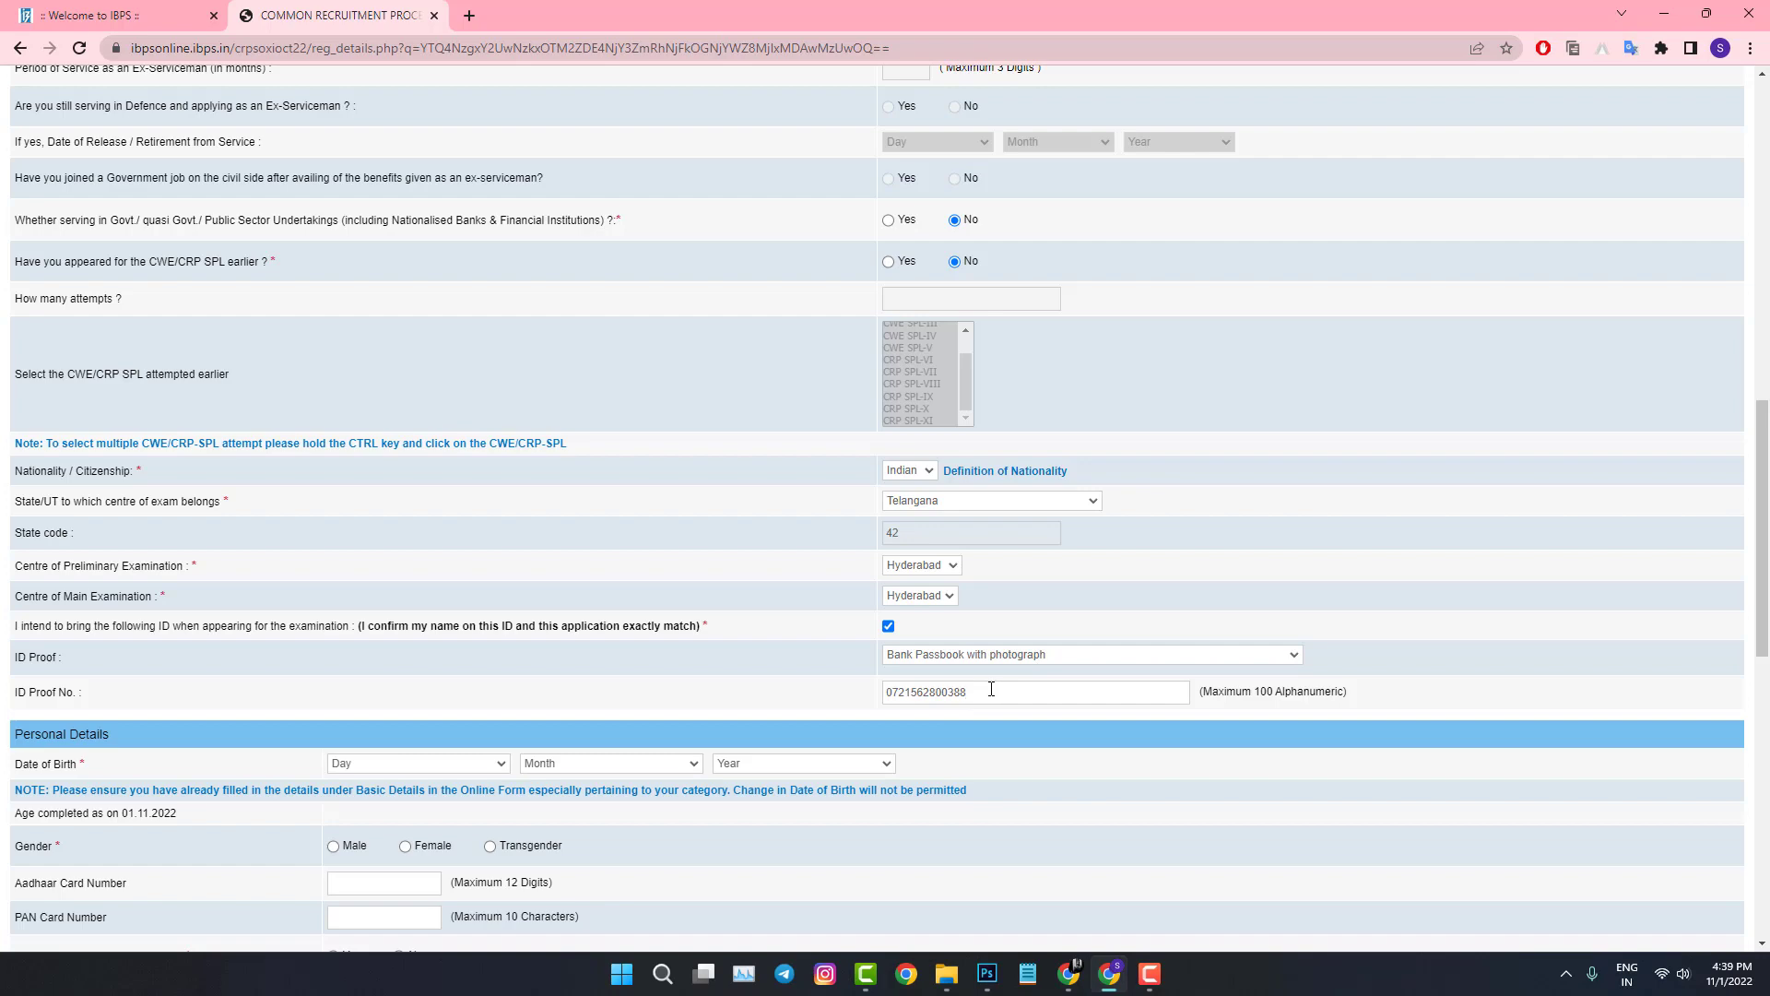
{"action": "scroll", "coordinate": [991, 690], "scroll_direction": "down", "scroll_amount": 3}
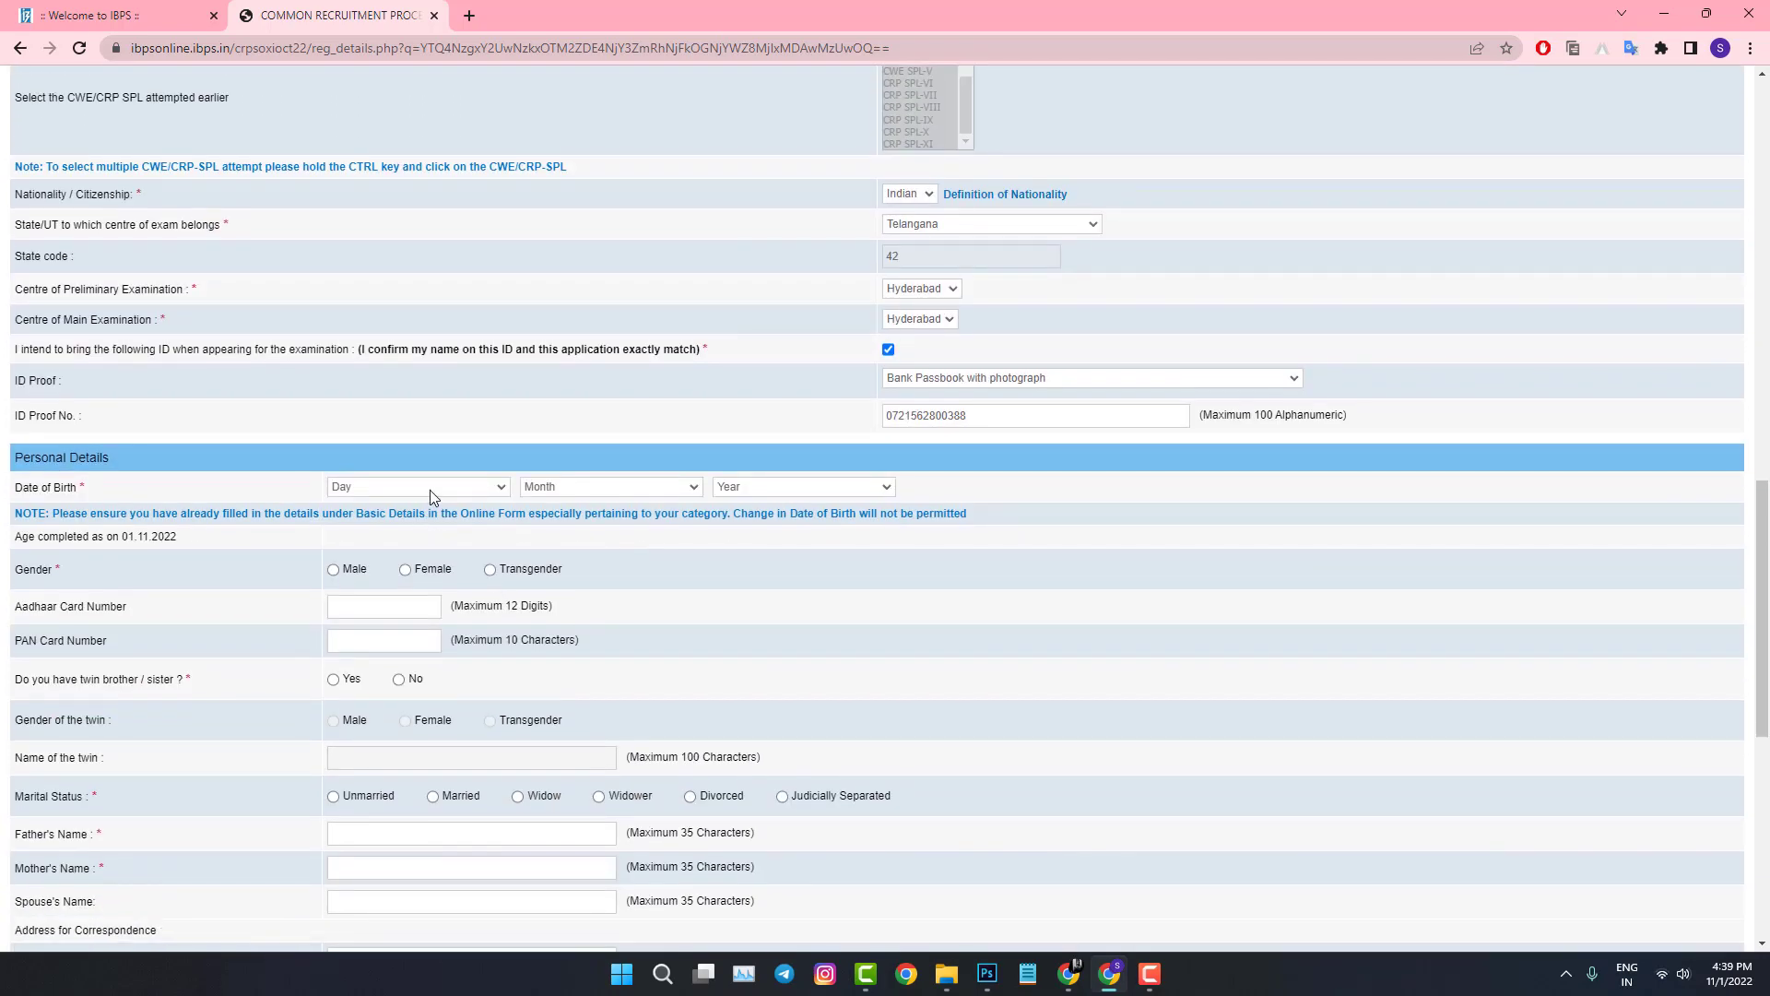
{"action": "scroll", "coordinate": [429, 489], "scroll_direction": "down", "scroll_amount": 1}
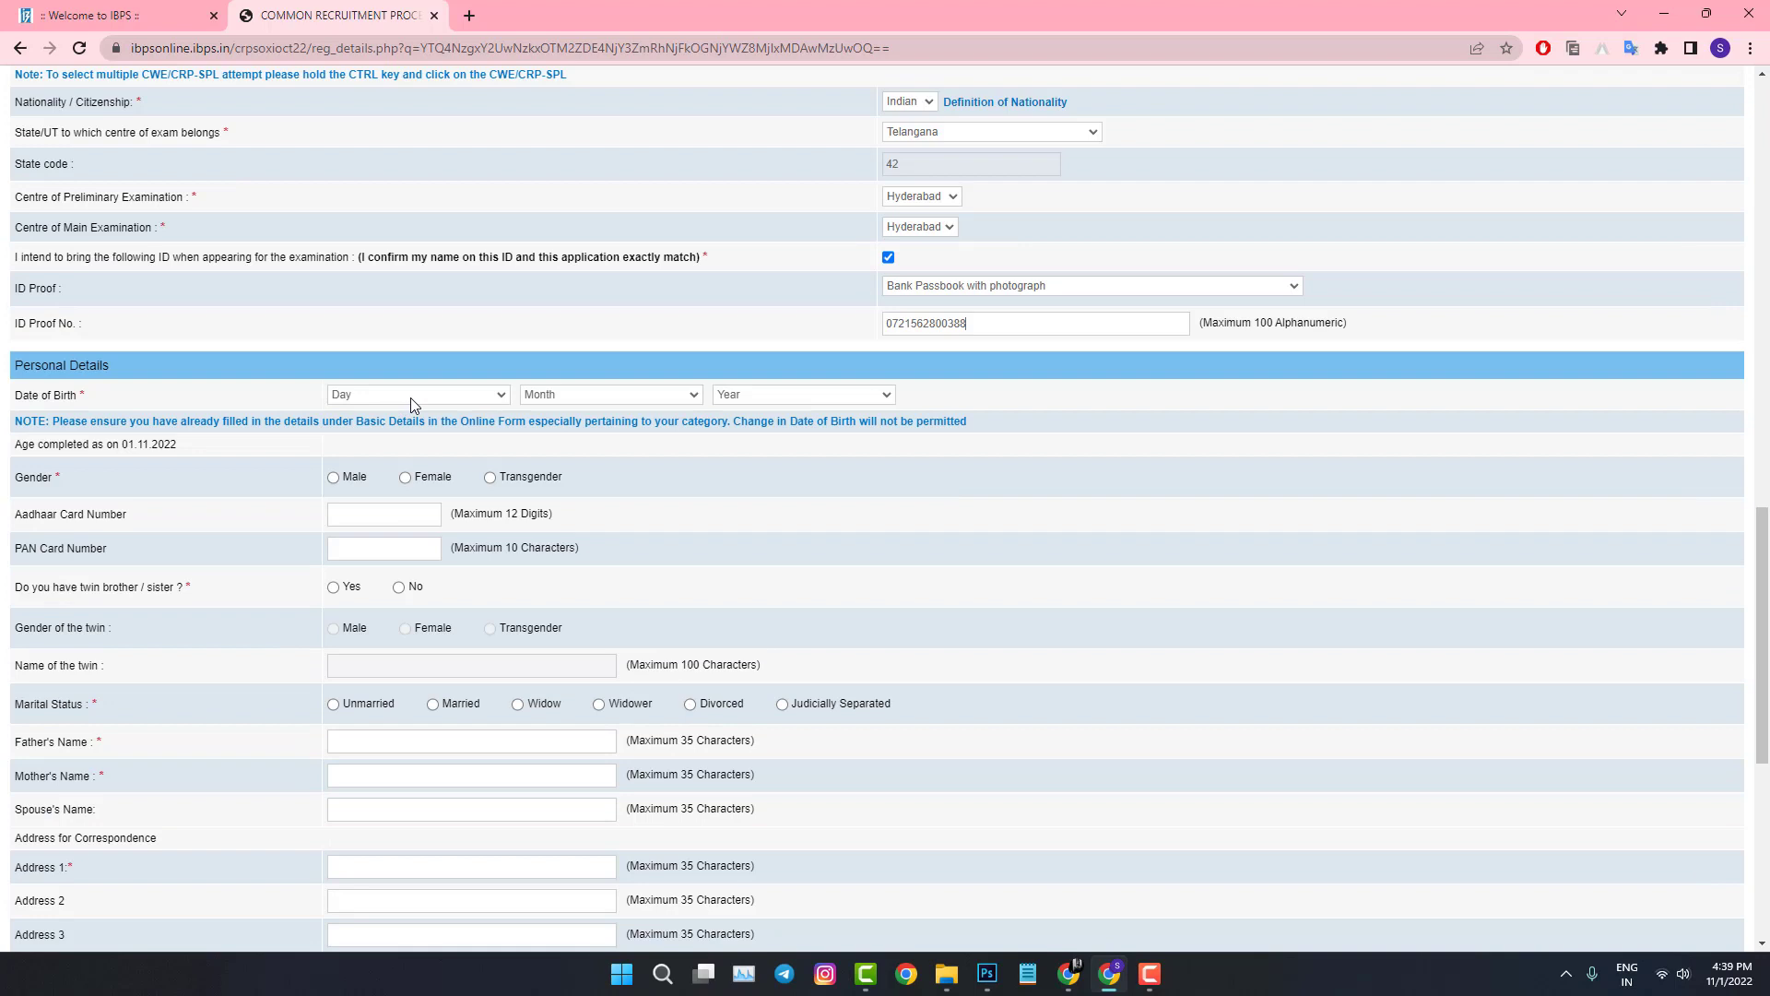
{"action": "left_click", "coordinate": [411, 395]}
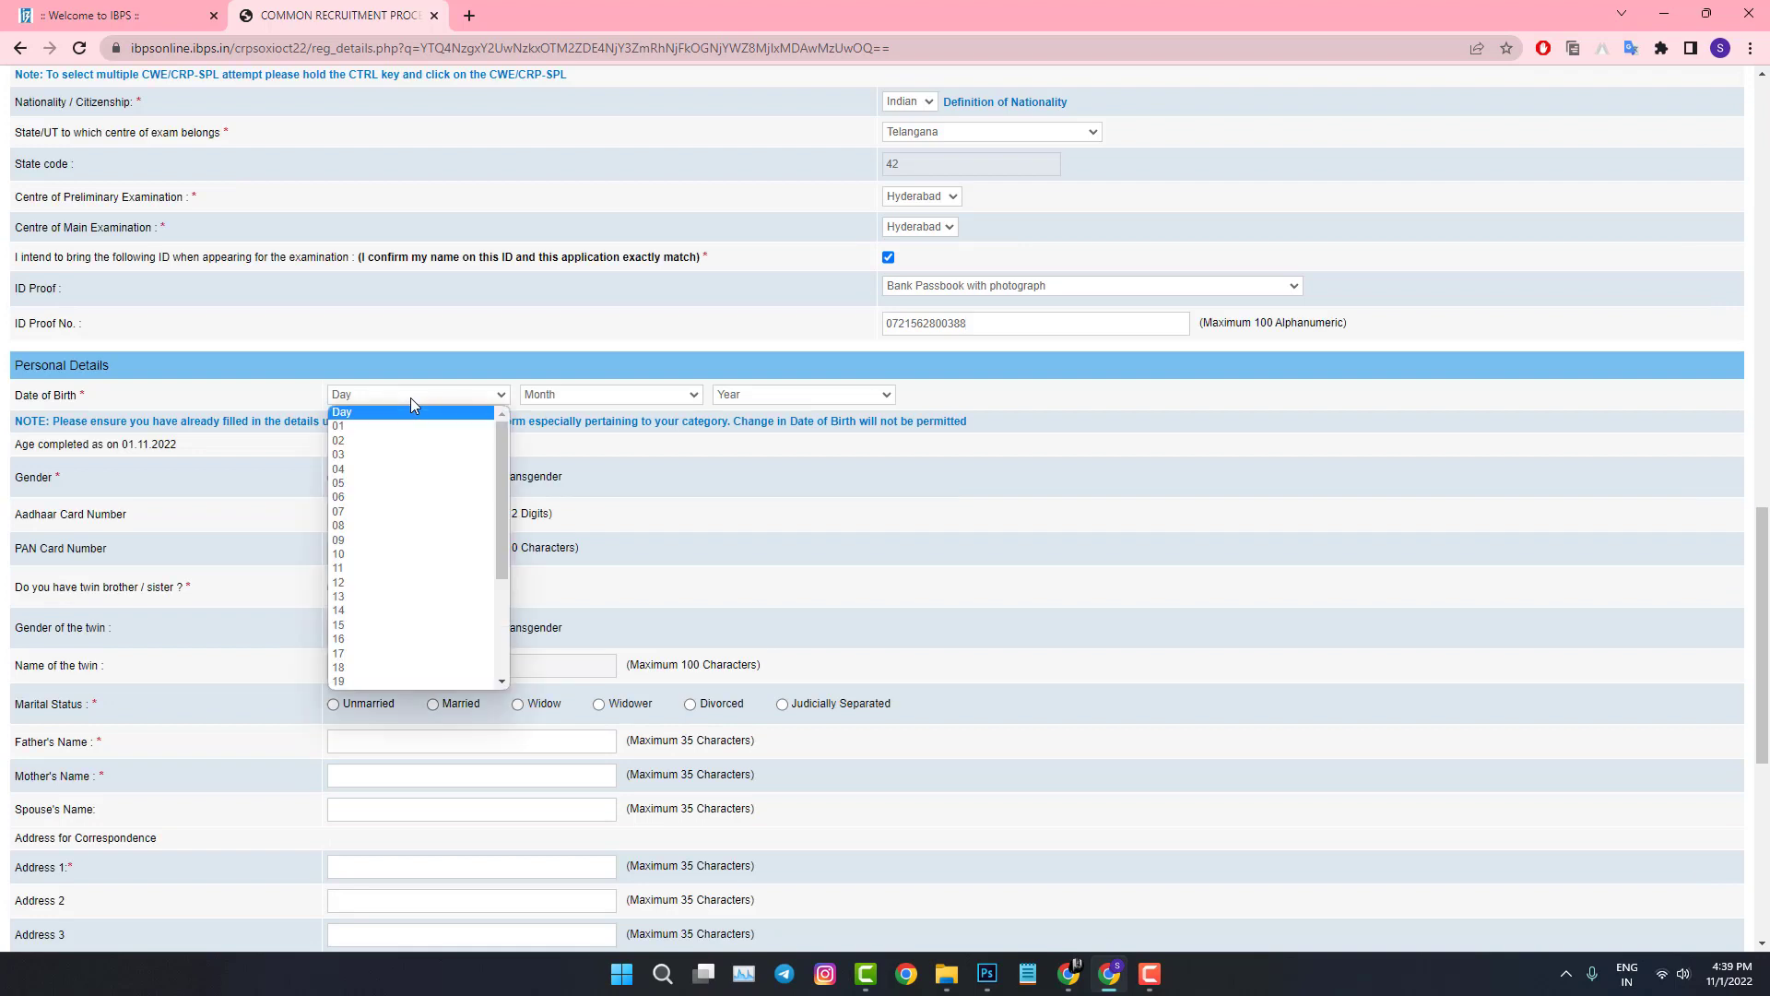
{"action": "left_click", "coordinate": [379, 667]}
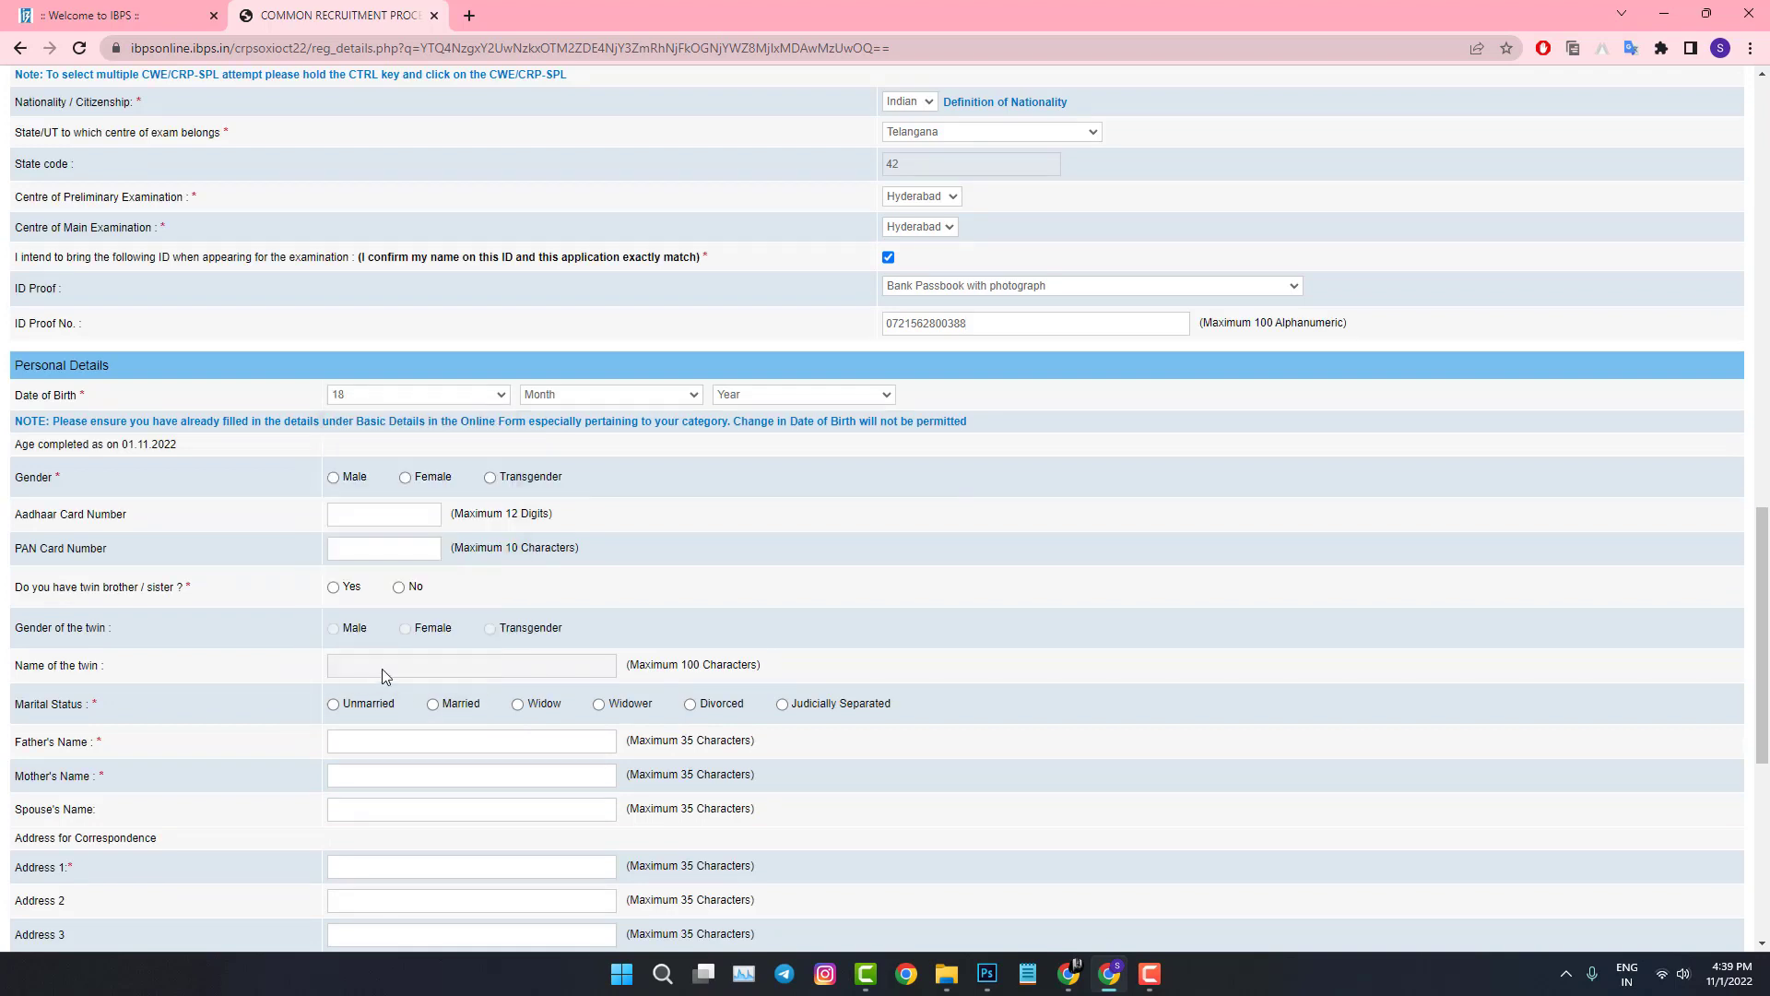
{"action": "left_click", "coordinate": [642, 403]}
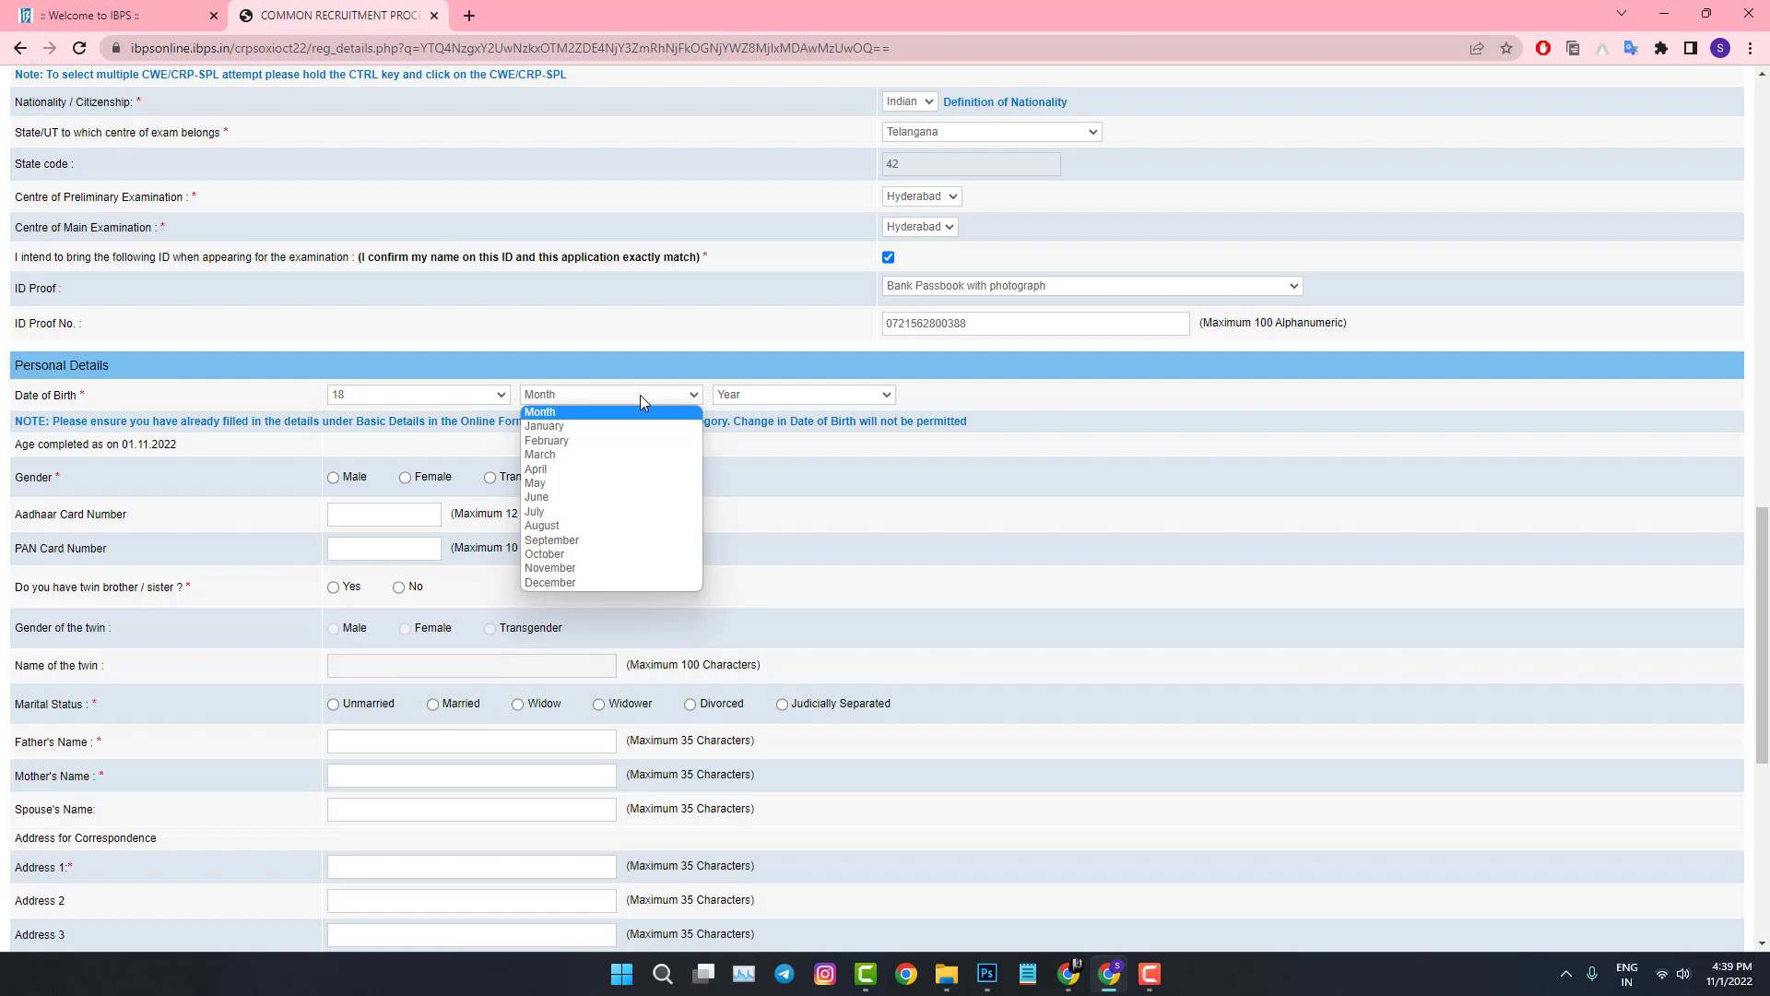
{"action": "left_click", "coordinate": [636, 508]}
{"action": "left_click", "coordinate": [763, 398]}
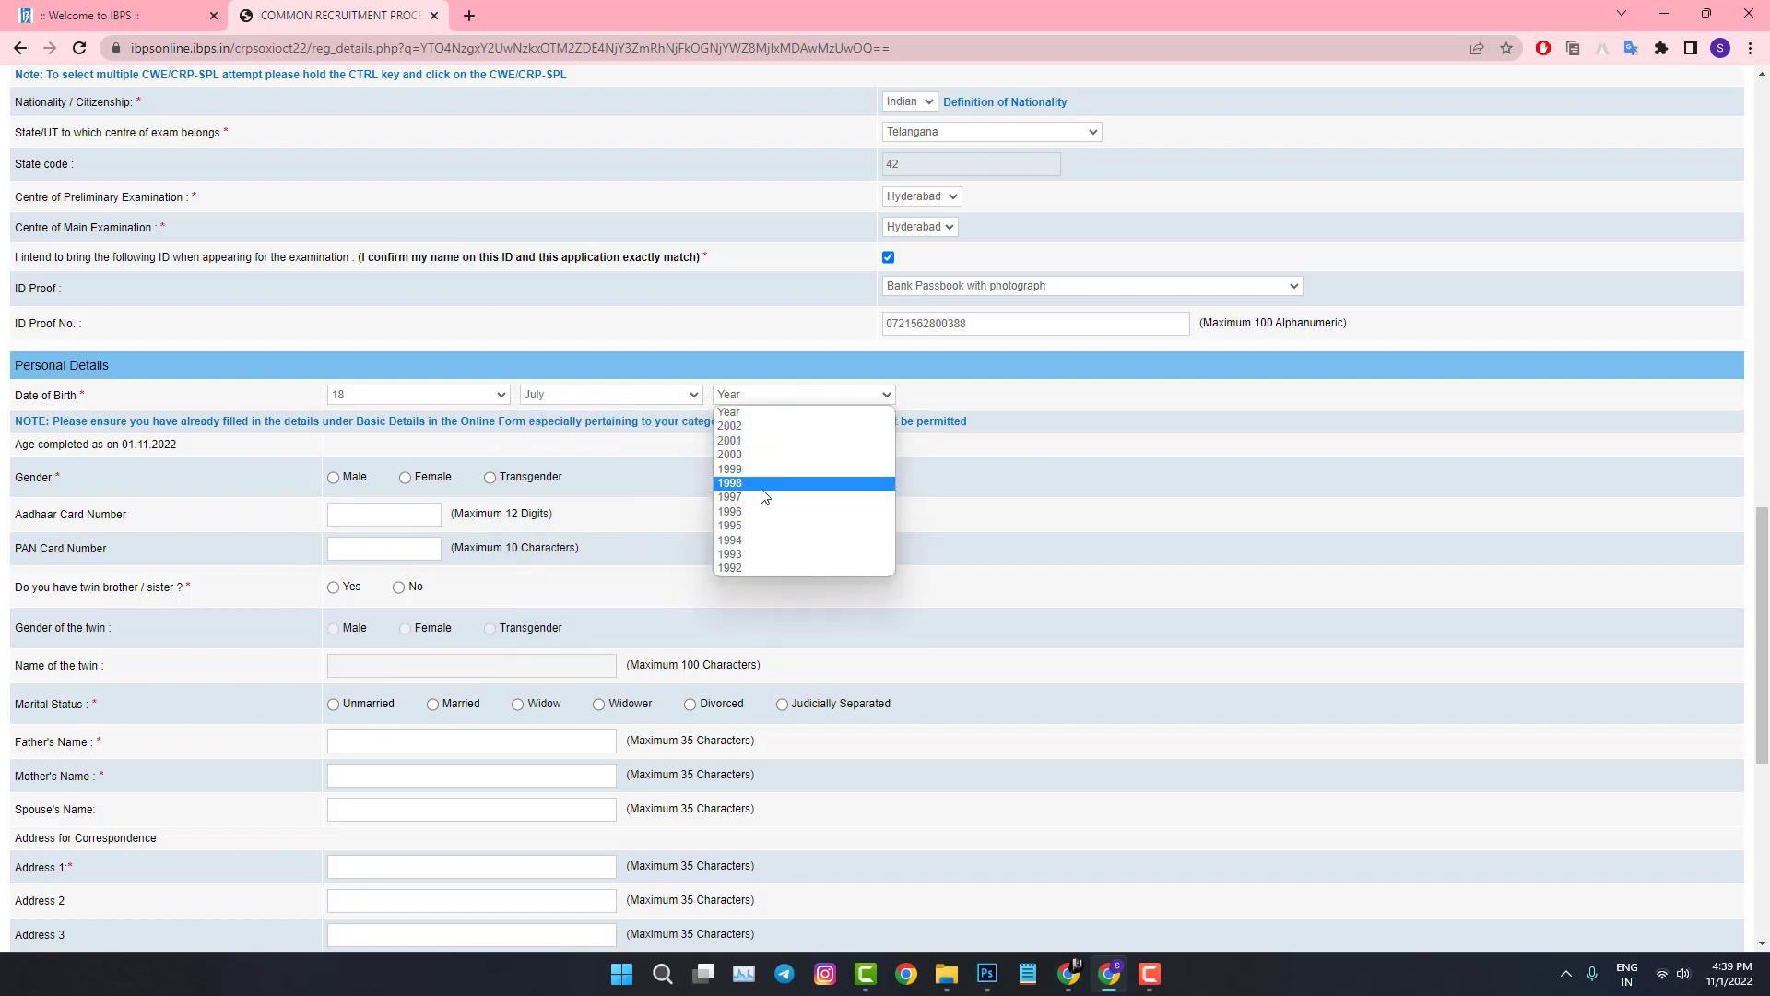
{"action": "left_click", "coordinate": [763, 527]}
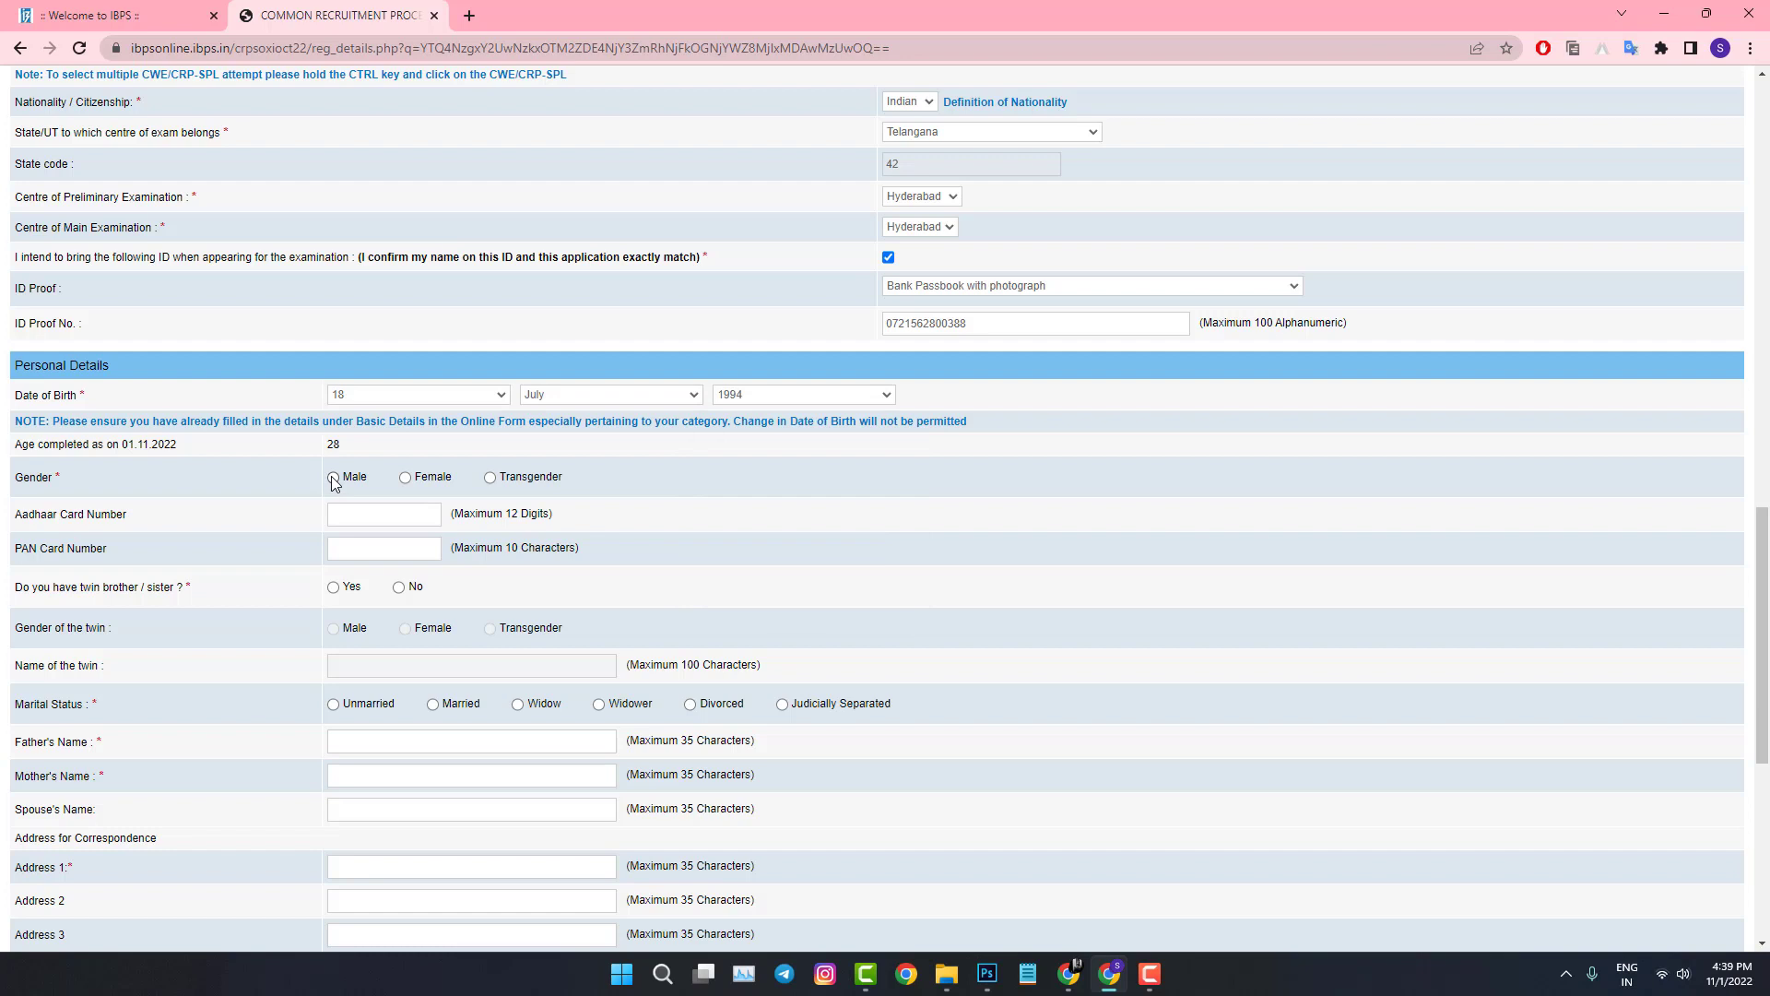
{"action": "left_click", "coordinate": [334, 479]}
Step: Answer No to the twin sibling question
{"action": "scroll", "coordinate": [348, 509], "scroll_direction": "down", "scroll_amount": 1}
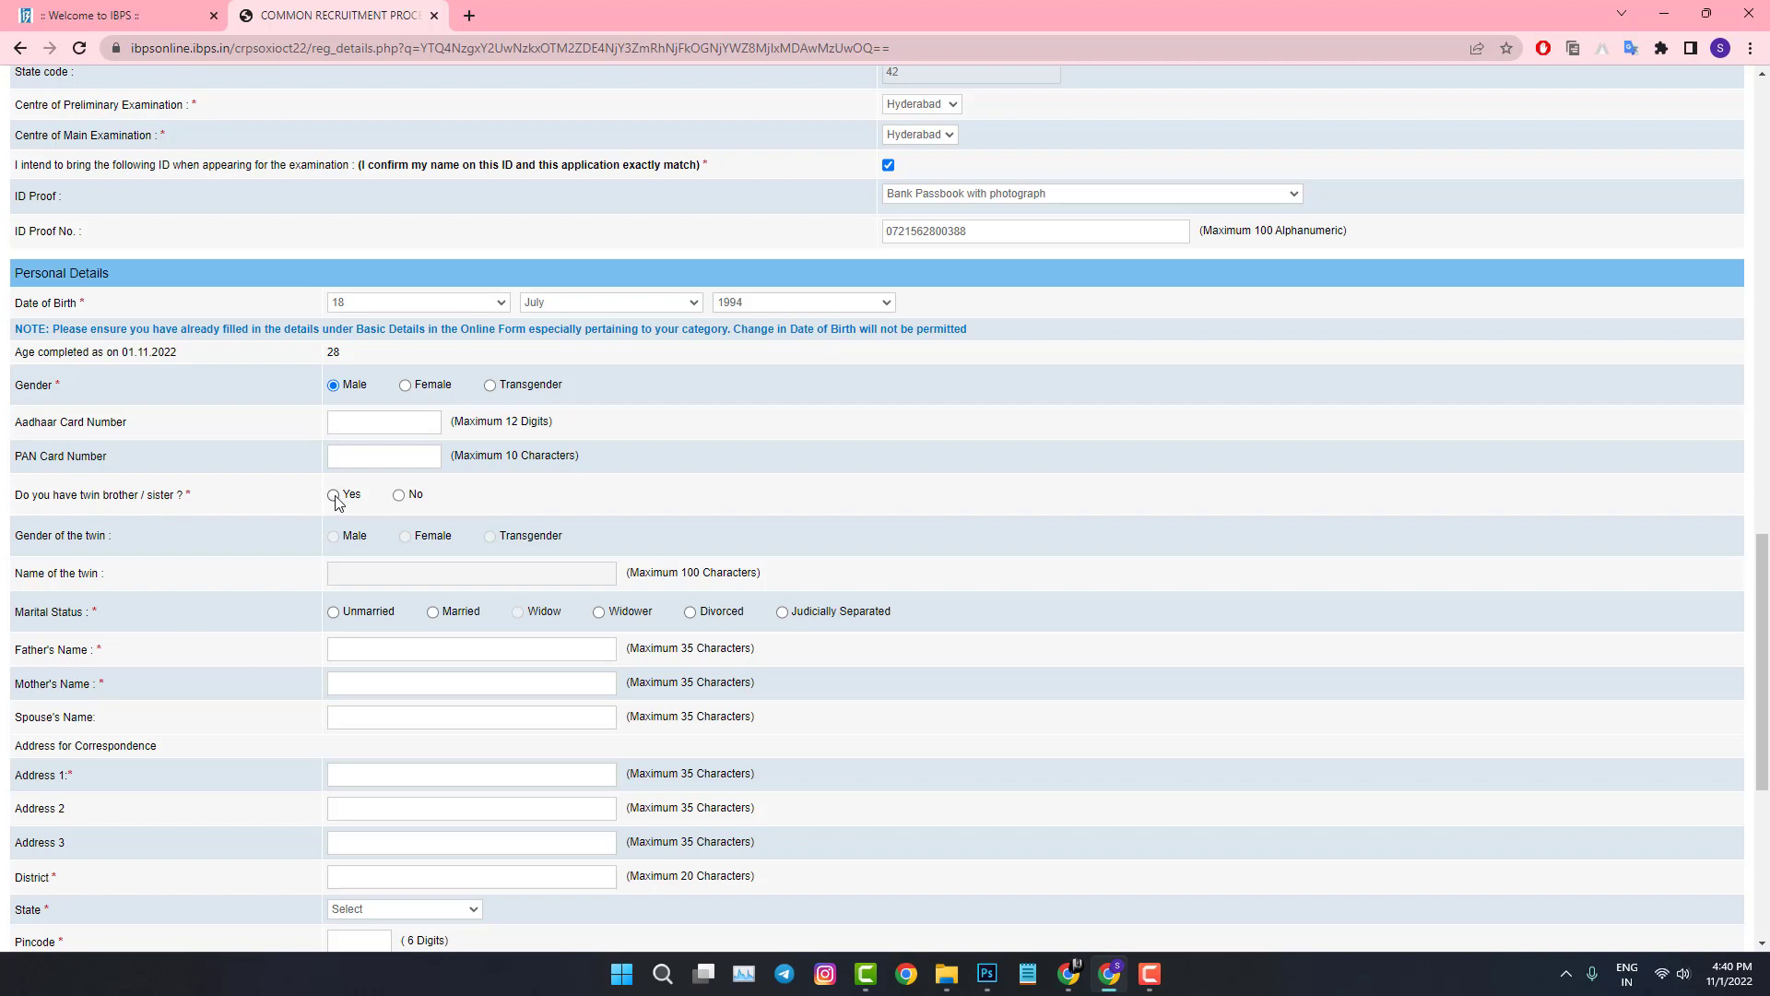
{"action": "left_click", "coordinate": [398, 495]}
{"action": "left_click", "coordinate": [334, 495]}
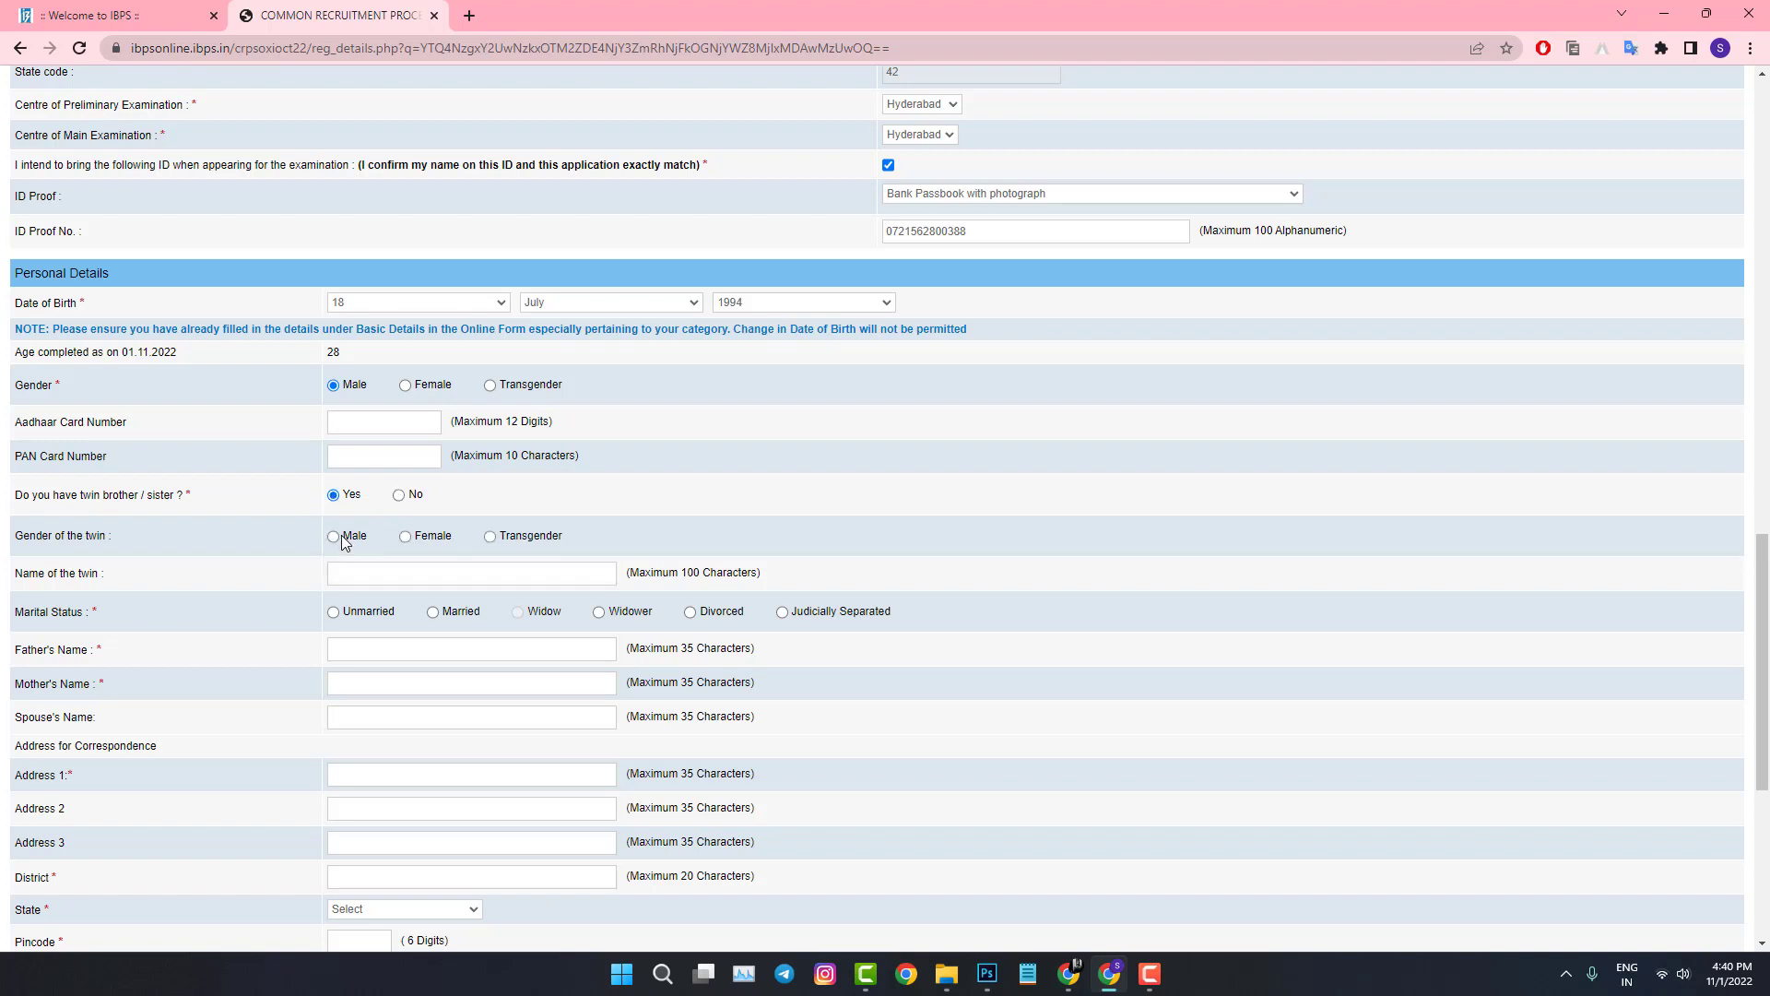
{"action": "left_click", "coordinate": [399, 496]}
{"action": "scroll", "coordinate": [401, 501], "scroll_direction": "down", "scroll_amount": 3}
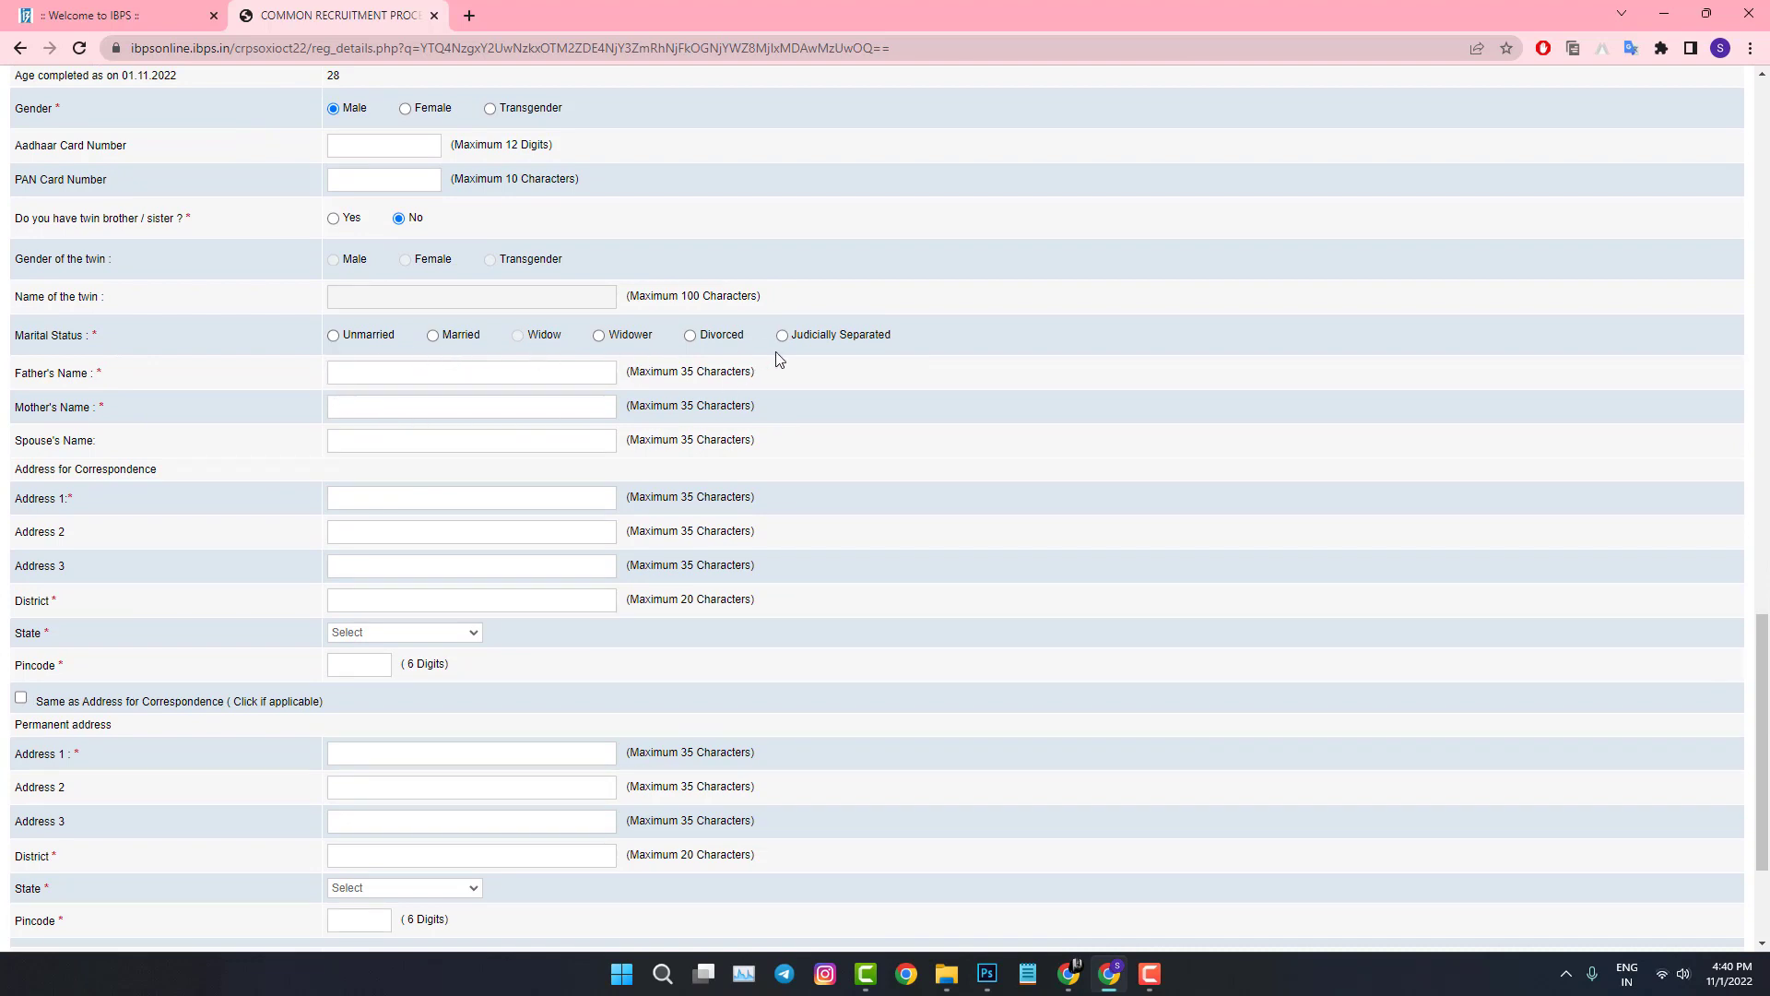
Step: Set marital status to Unmarried and enter the father's and mother's full names
{"action": "left_click", "coordinate": [333, 336]}
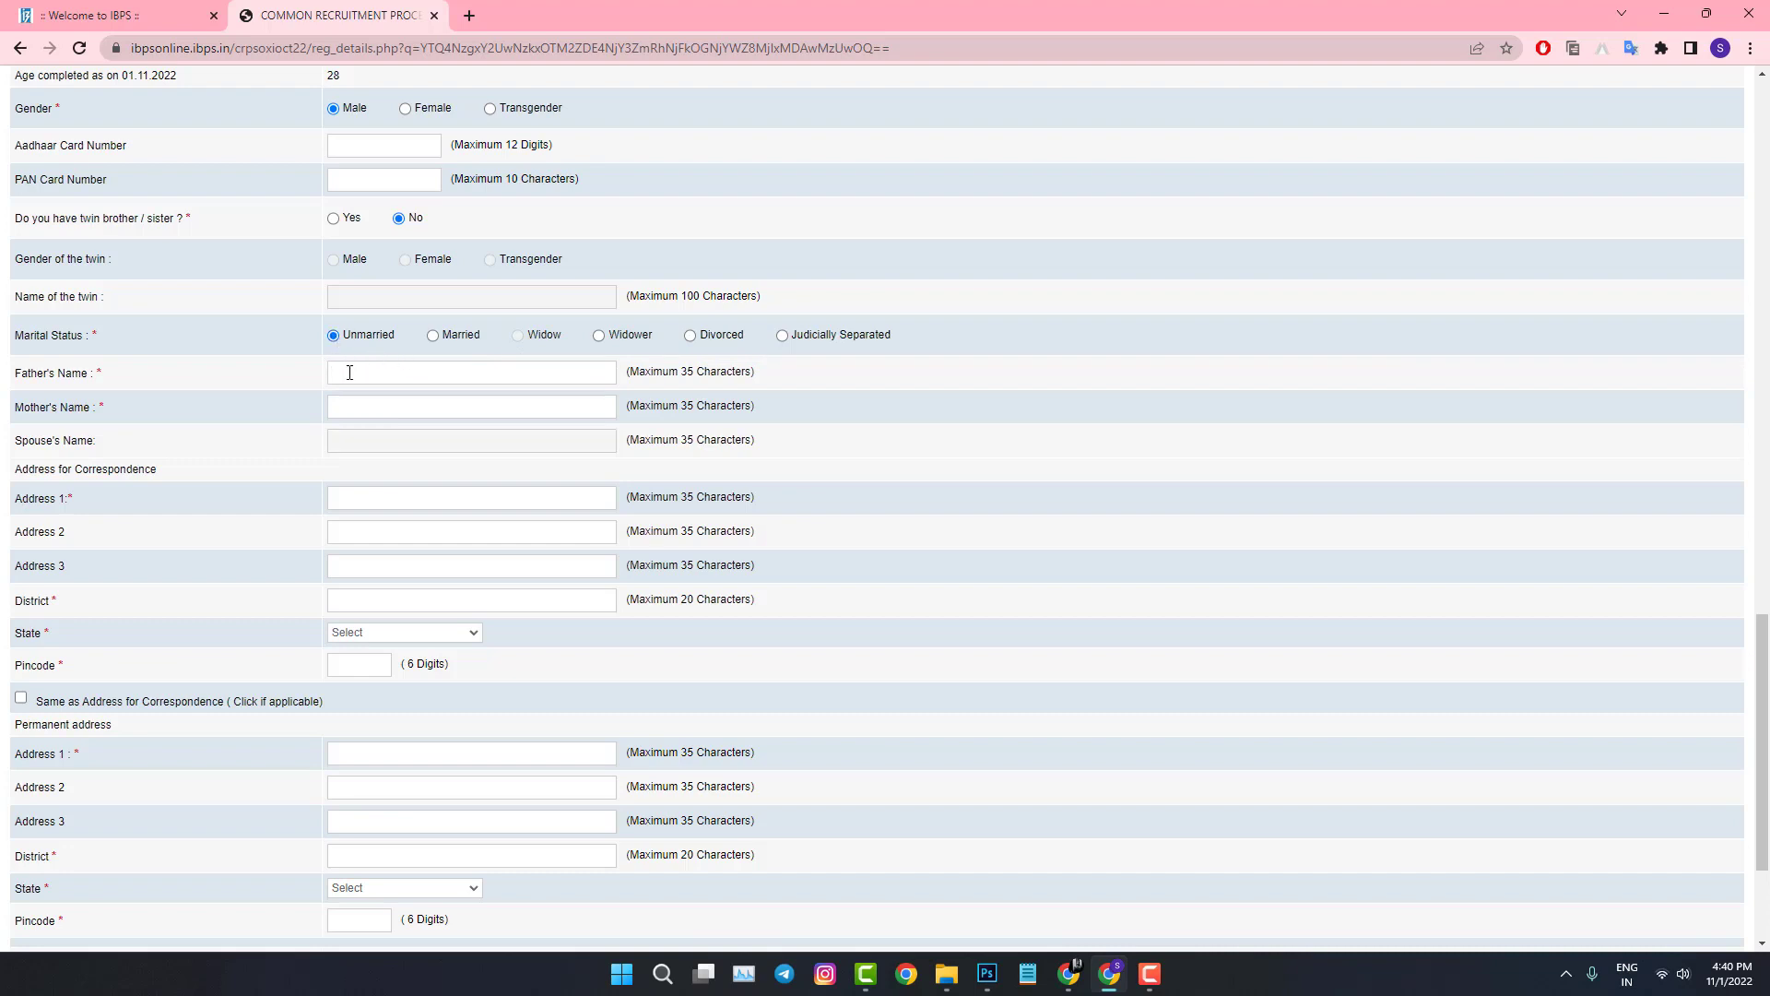
{"action": "left_click", "coordinate": [370, 400]}
Step: Fill in the correspondence address with TELANGANA as the state, plus the pincode
{"action": "left_click", "coordinate": [354, 500]}
{"action": "type", "text": "173"}
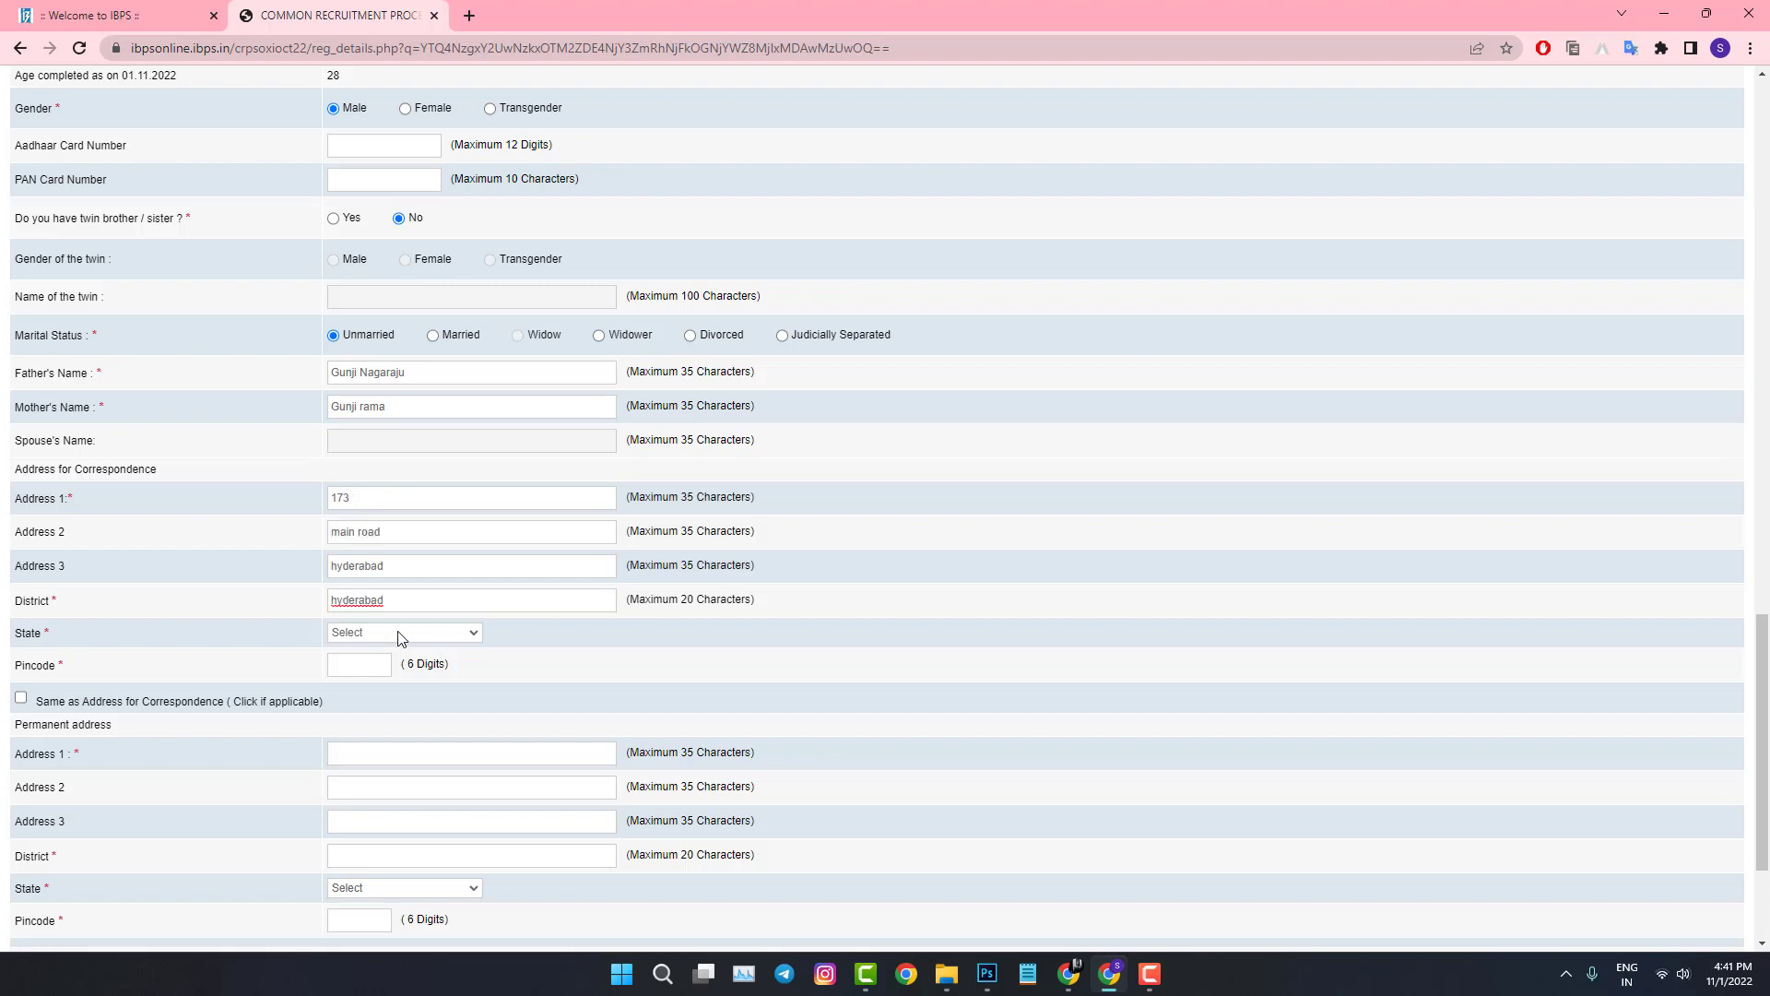
{"action": "left_click", "coordinate": [396, 631]}
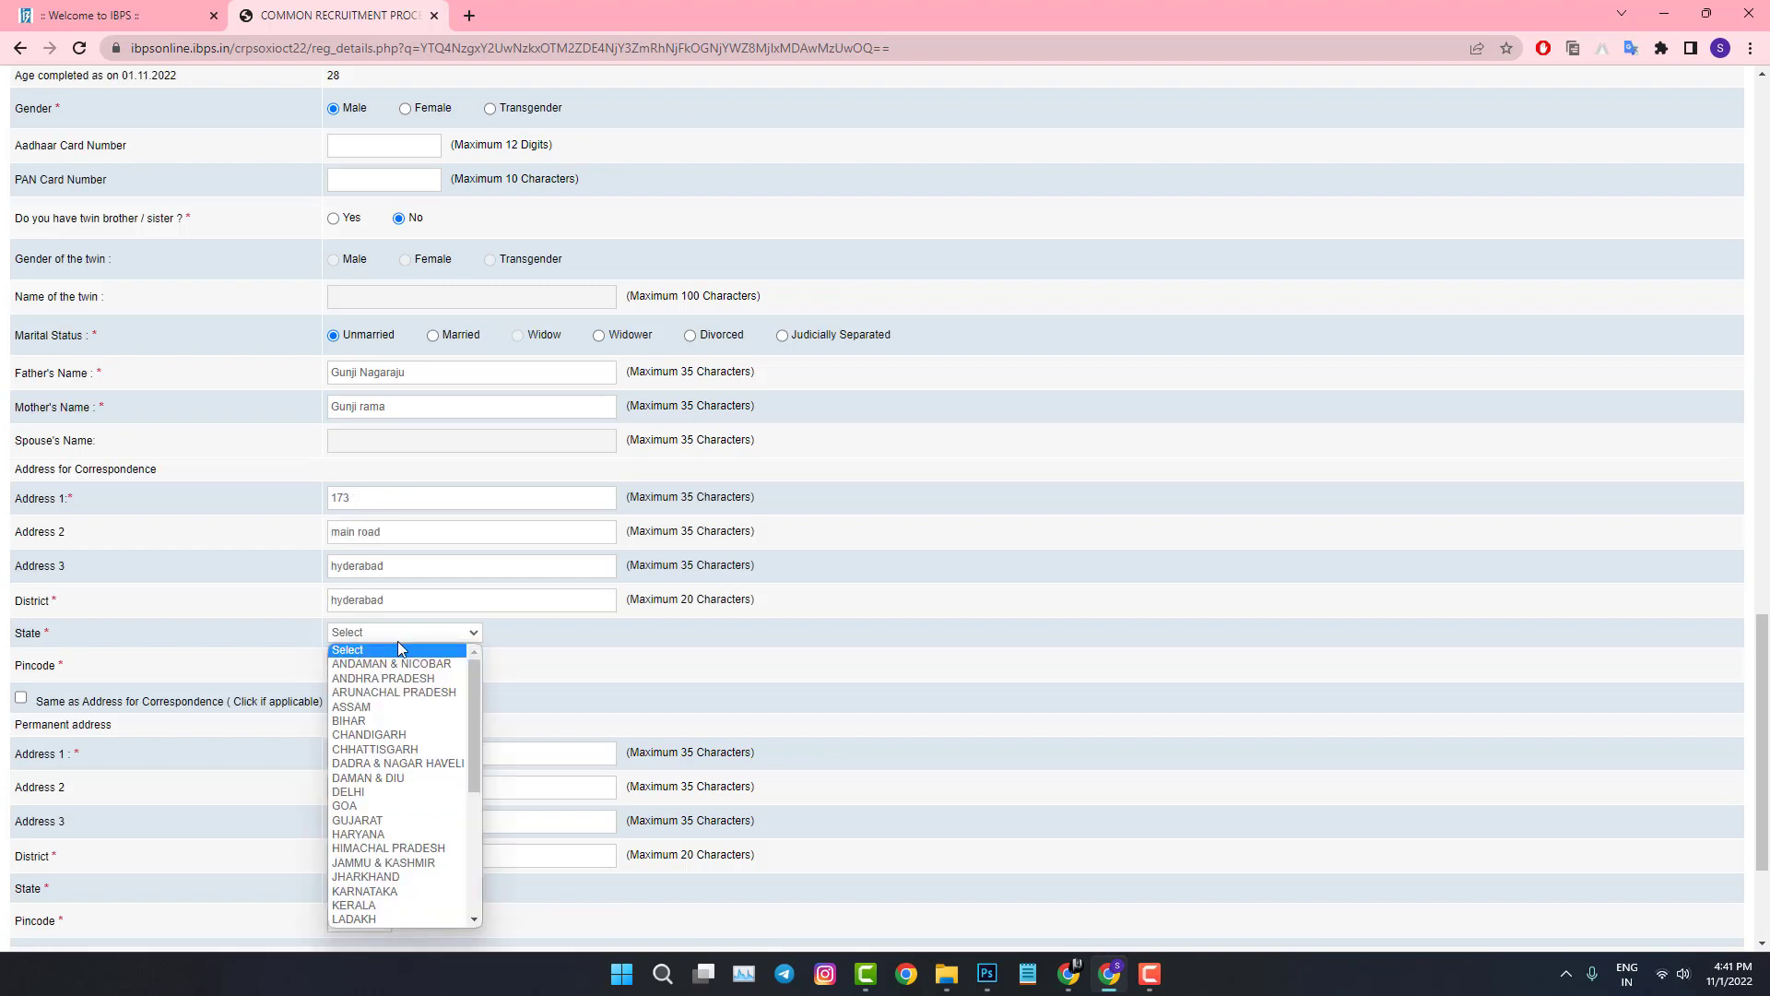
{"action": "type", "text": "te"}
{"action": "key", "text": "Return"}
{"action": "left_click", "coordinate": [358, 665]}
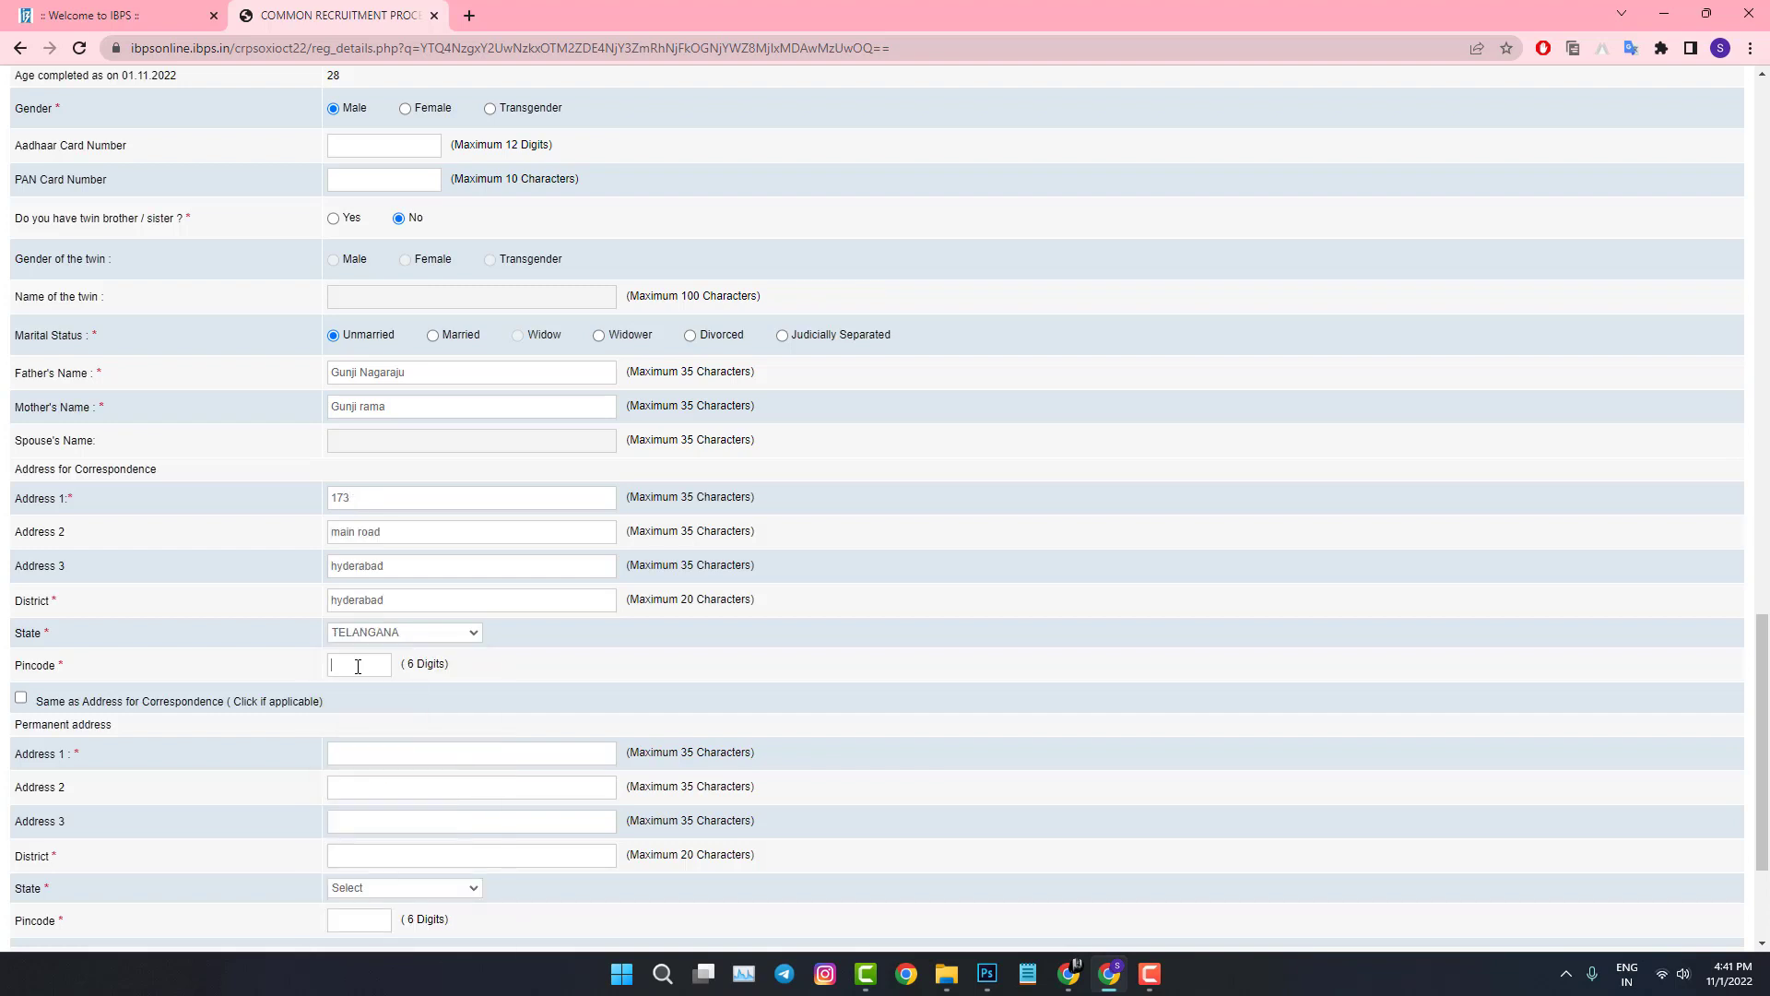
{"action": "type", "text": "500002"}
{"action": "scroll", "coordinate": [45, 557], "scroll_direction": "down", "scroll_amount": 2}
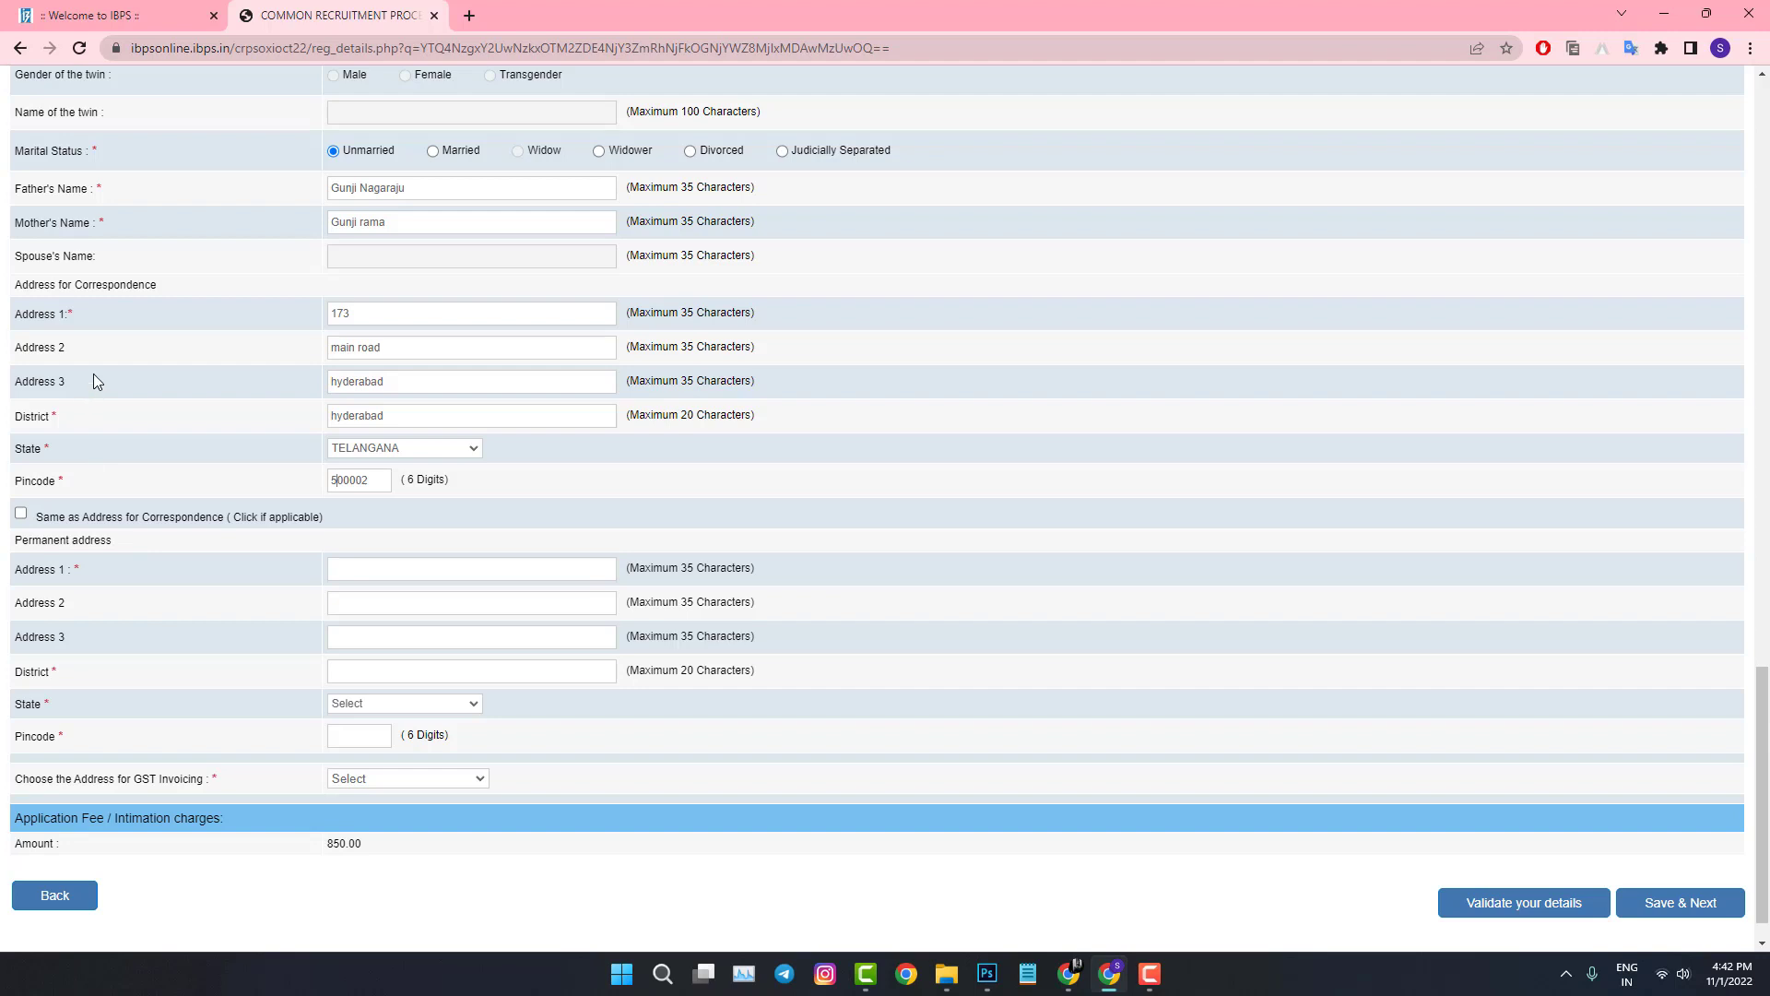
Step: Copy the correspondence address to the permanent address and use Correspondence Address for GST invoicing
{"action": "left_click", "coordinate": [21, 516]}
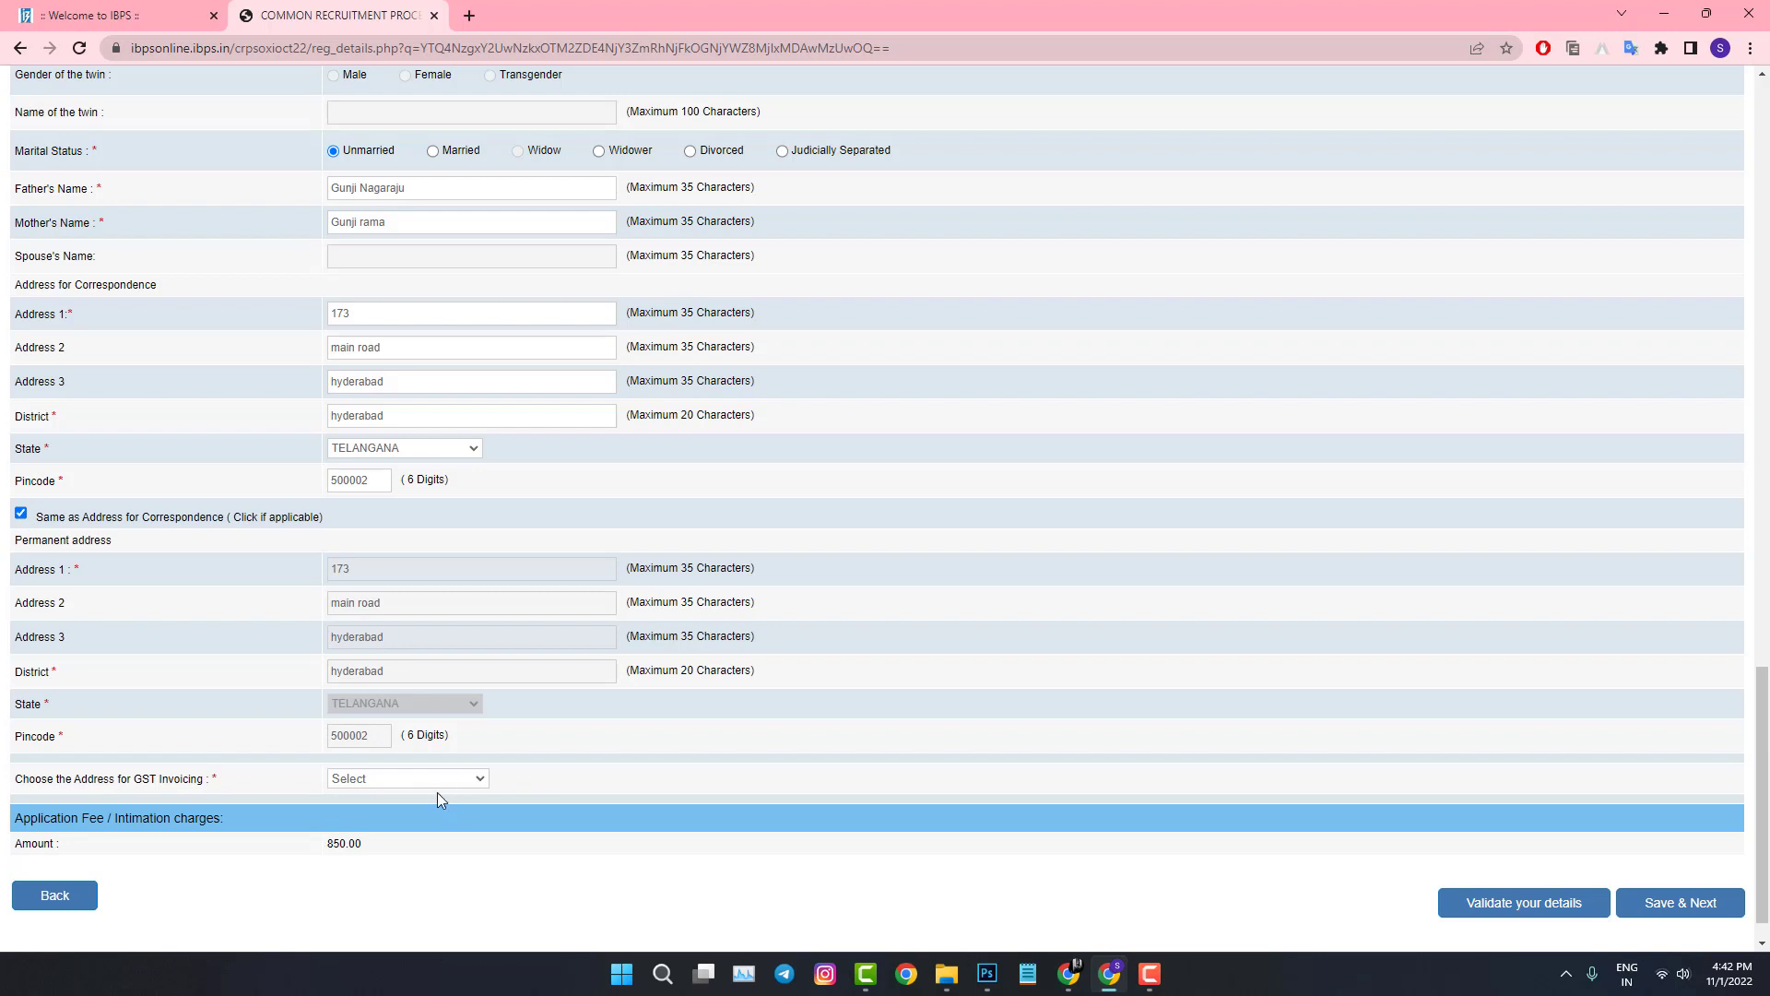
{"action": "left_click", "coordinate": [373, 781]}
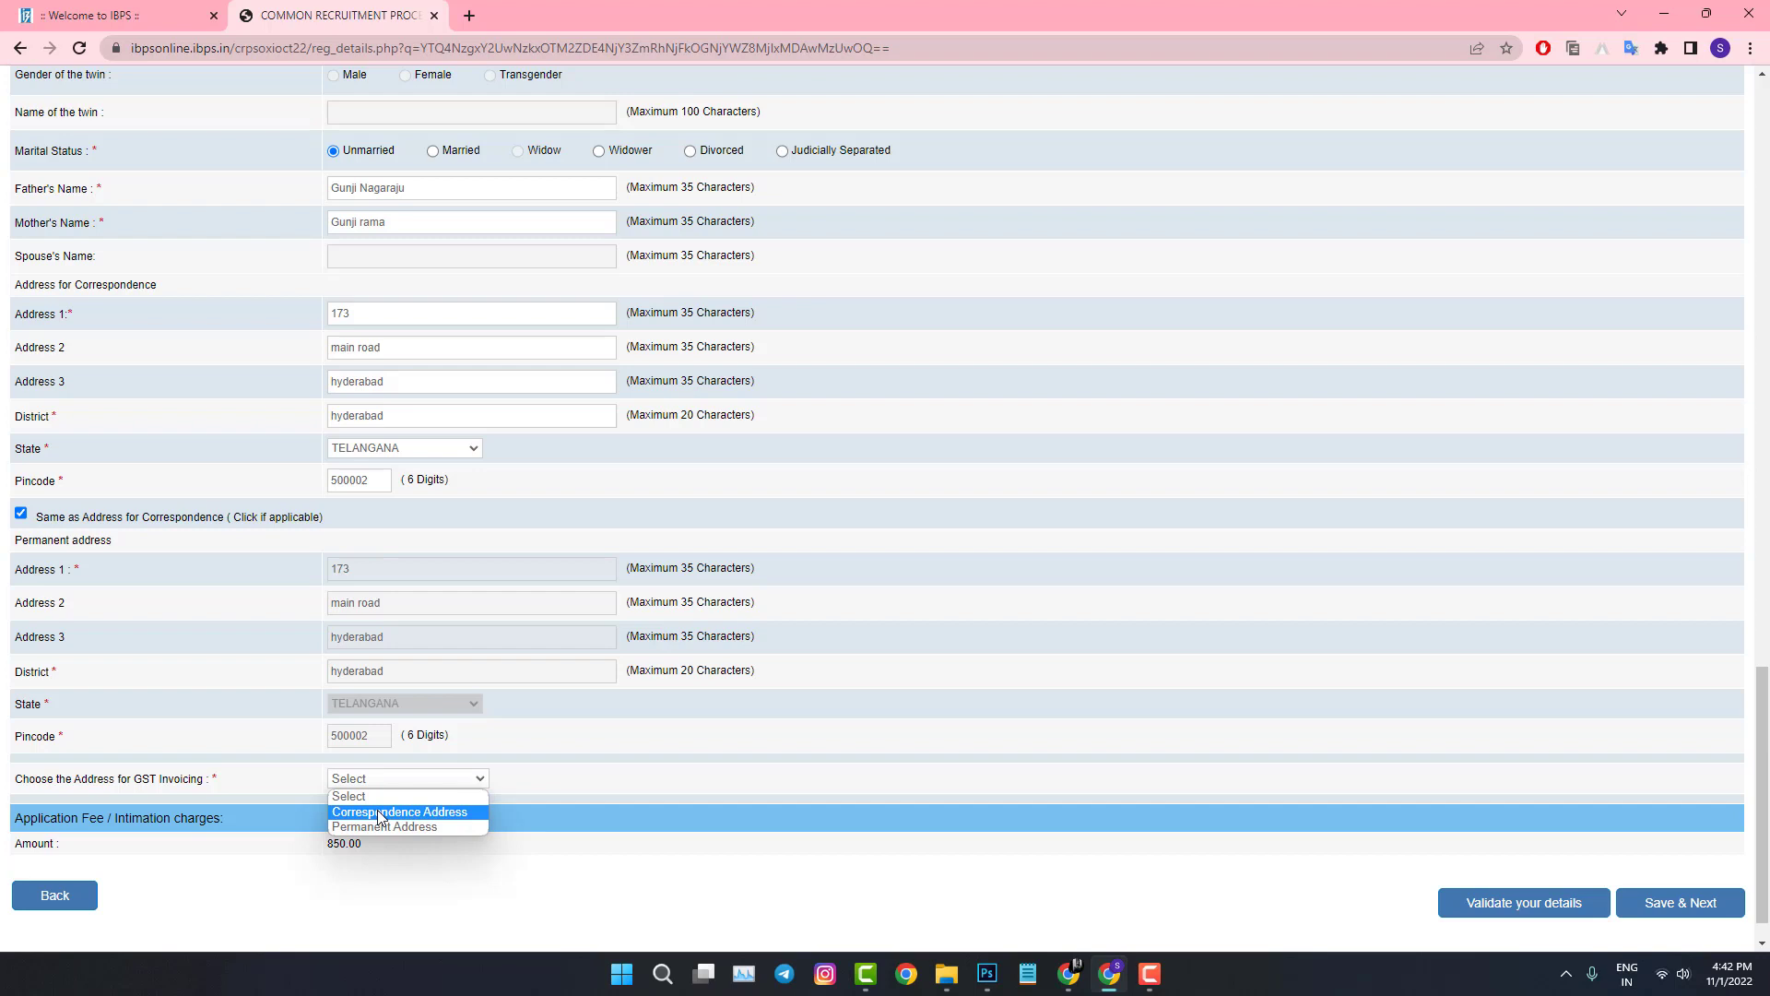
{"action": "left_click", "coordinate": [378, 811]}
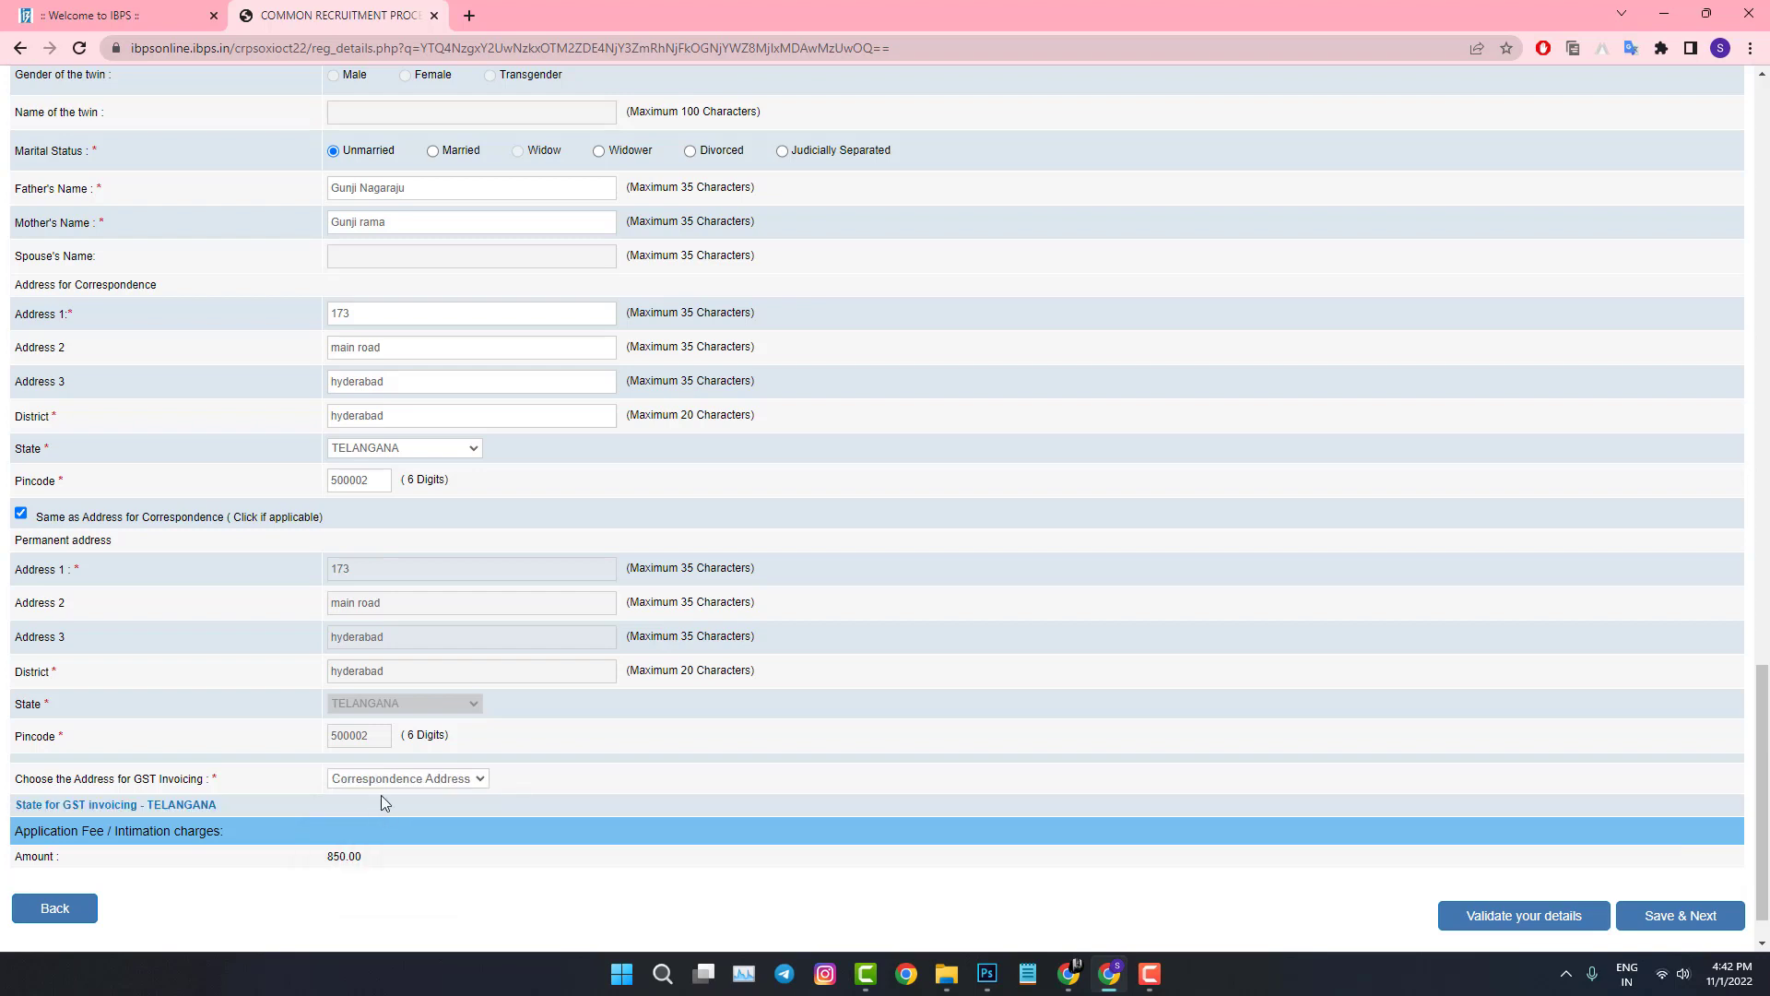
{"action": "scroll", "coordinate": [382, 780], "scroll_direction": "down", "scroll_amount": 1}
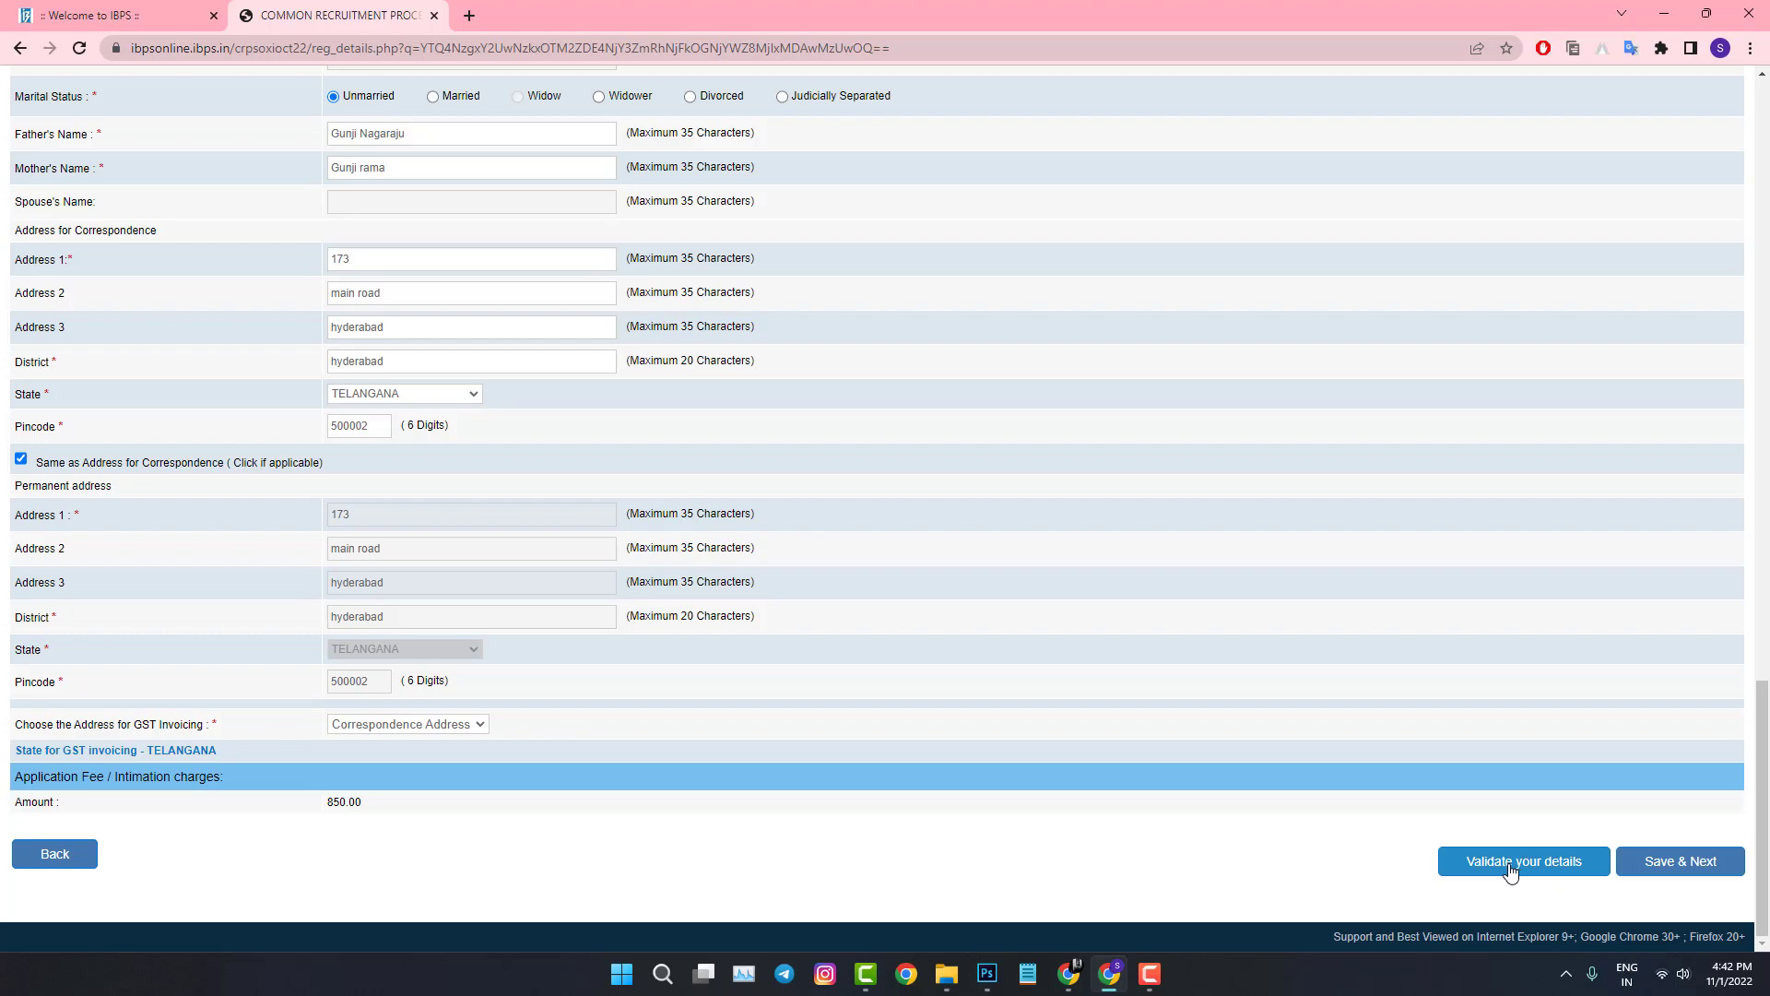
Step: Save the basic details, then mark Graduate as Yes with Computer Science as the subject
{"action": "left_click", "coordinate": [1653, 861]}
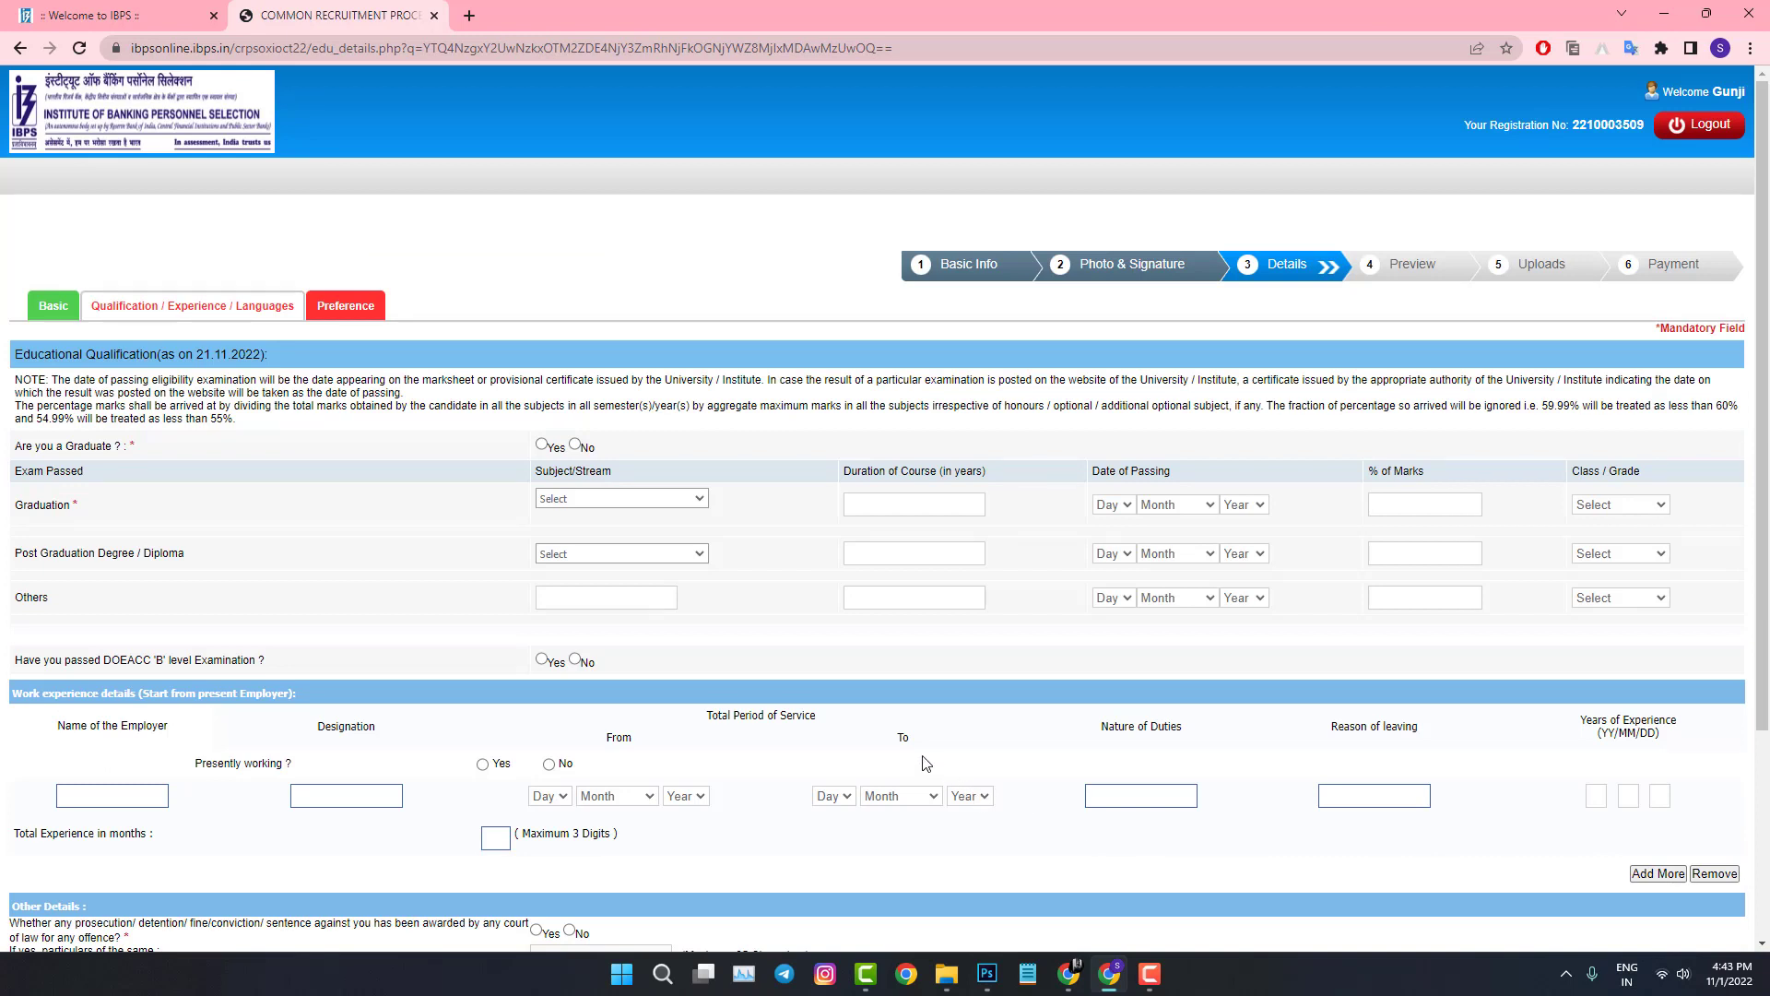
{"action": "scroll", "coordinate": [745, 600], "scroll_direction": "down", "scroll_amount": 1}
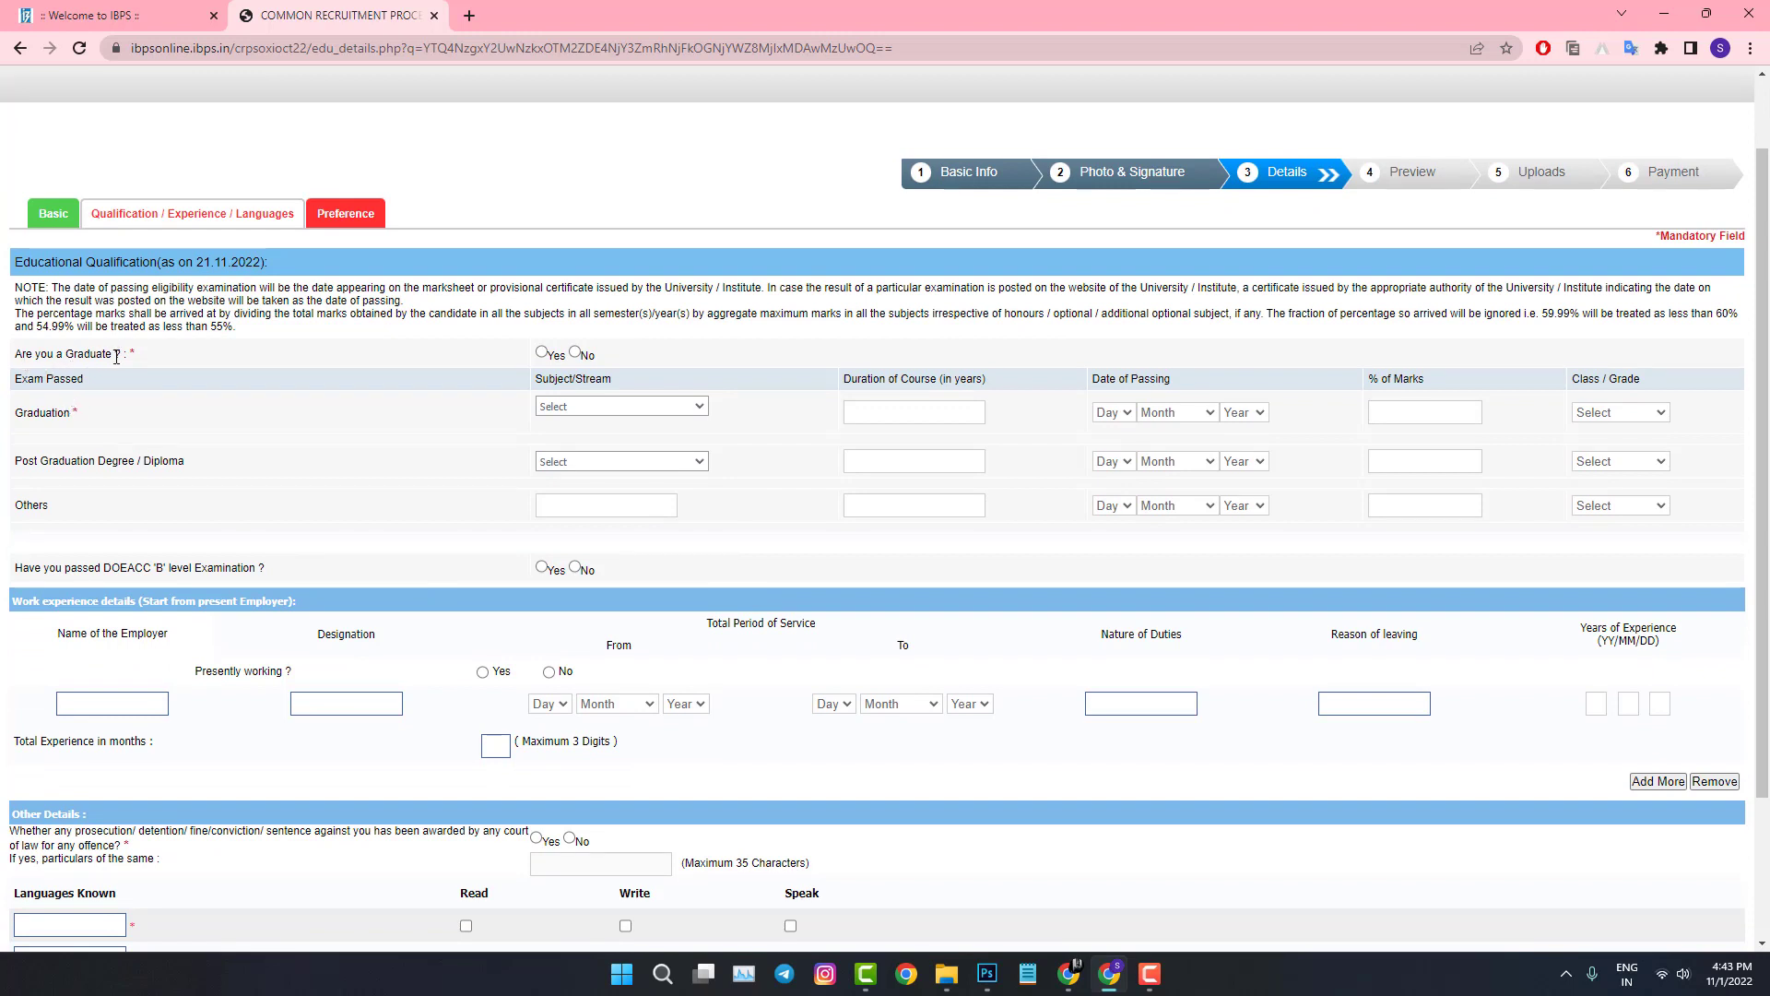
{"action": "left_click", "coordinate": [542, 353]}
{"action": "left_click", "coordinate": [606, 412]}
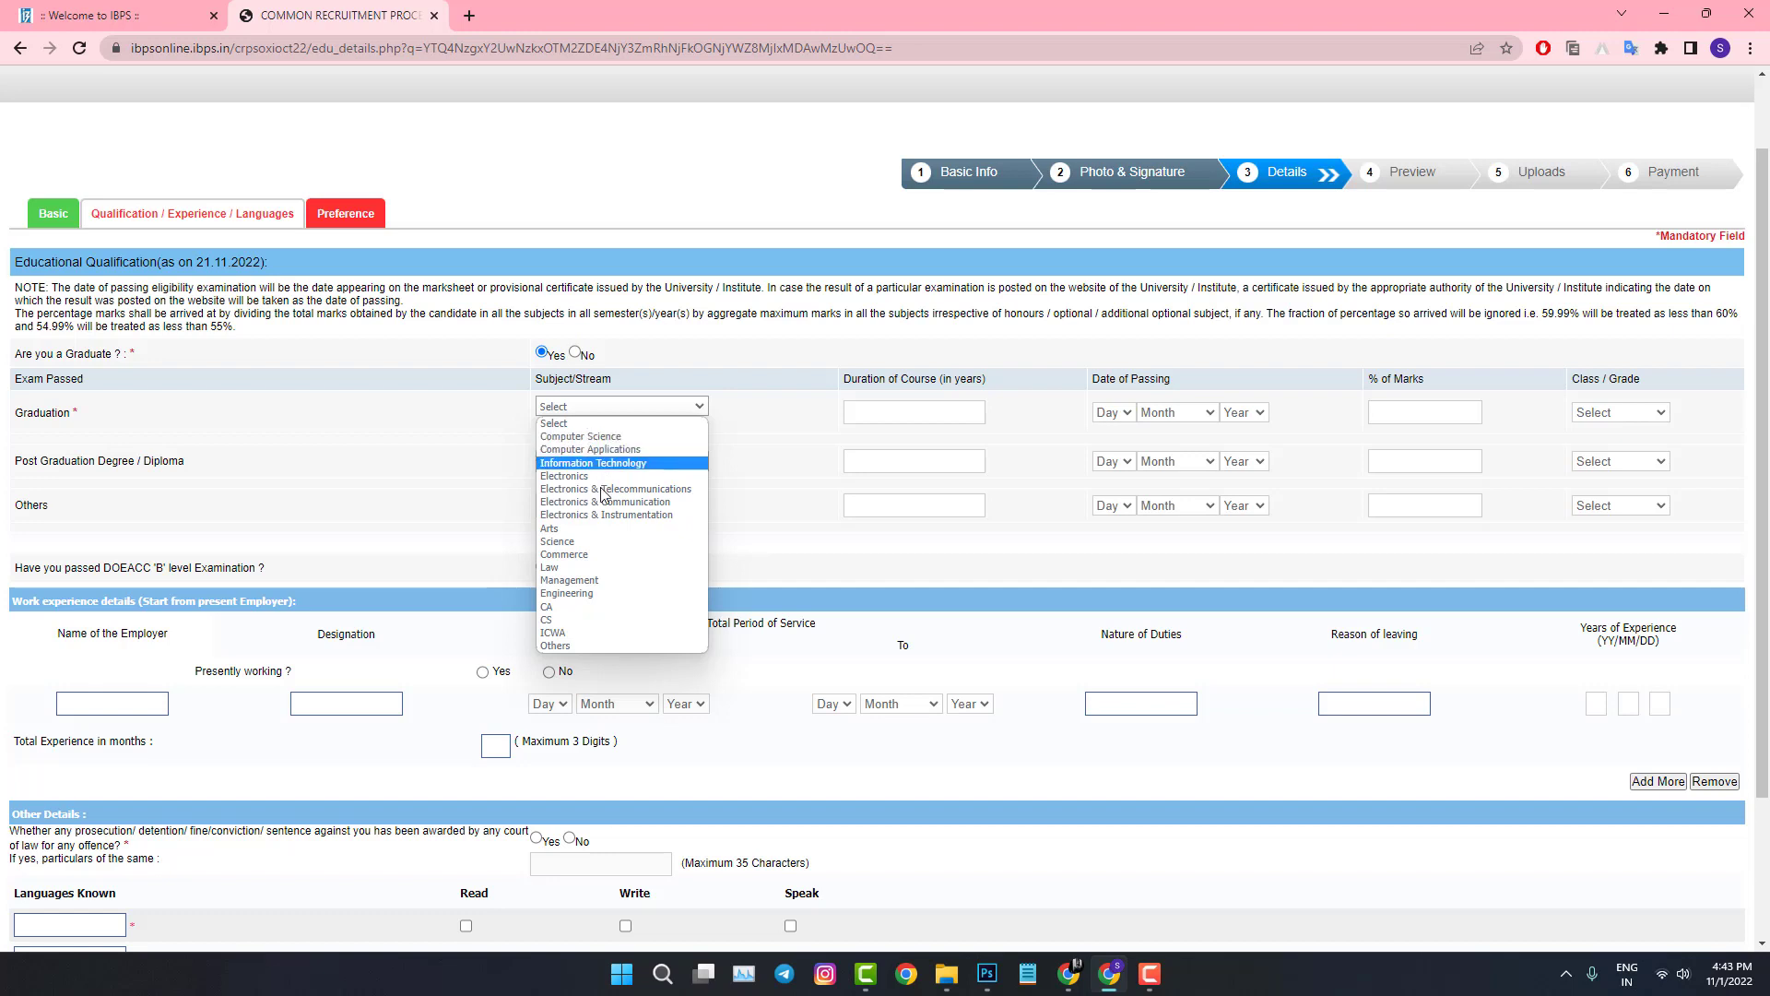
{"action": "left_click", "coordinate": [614, 441]}
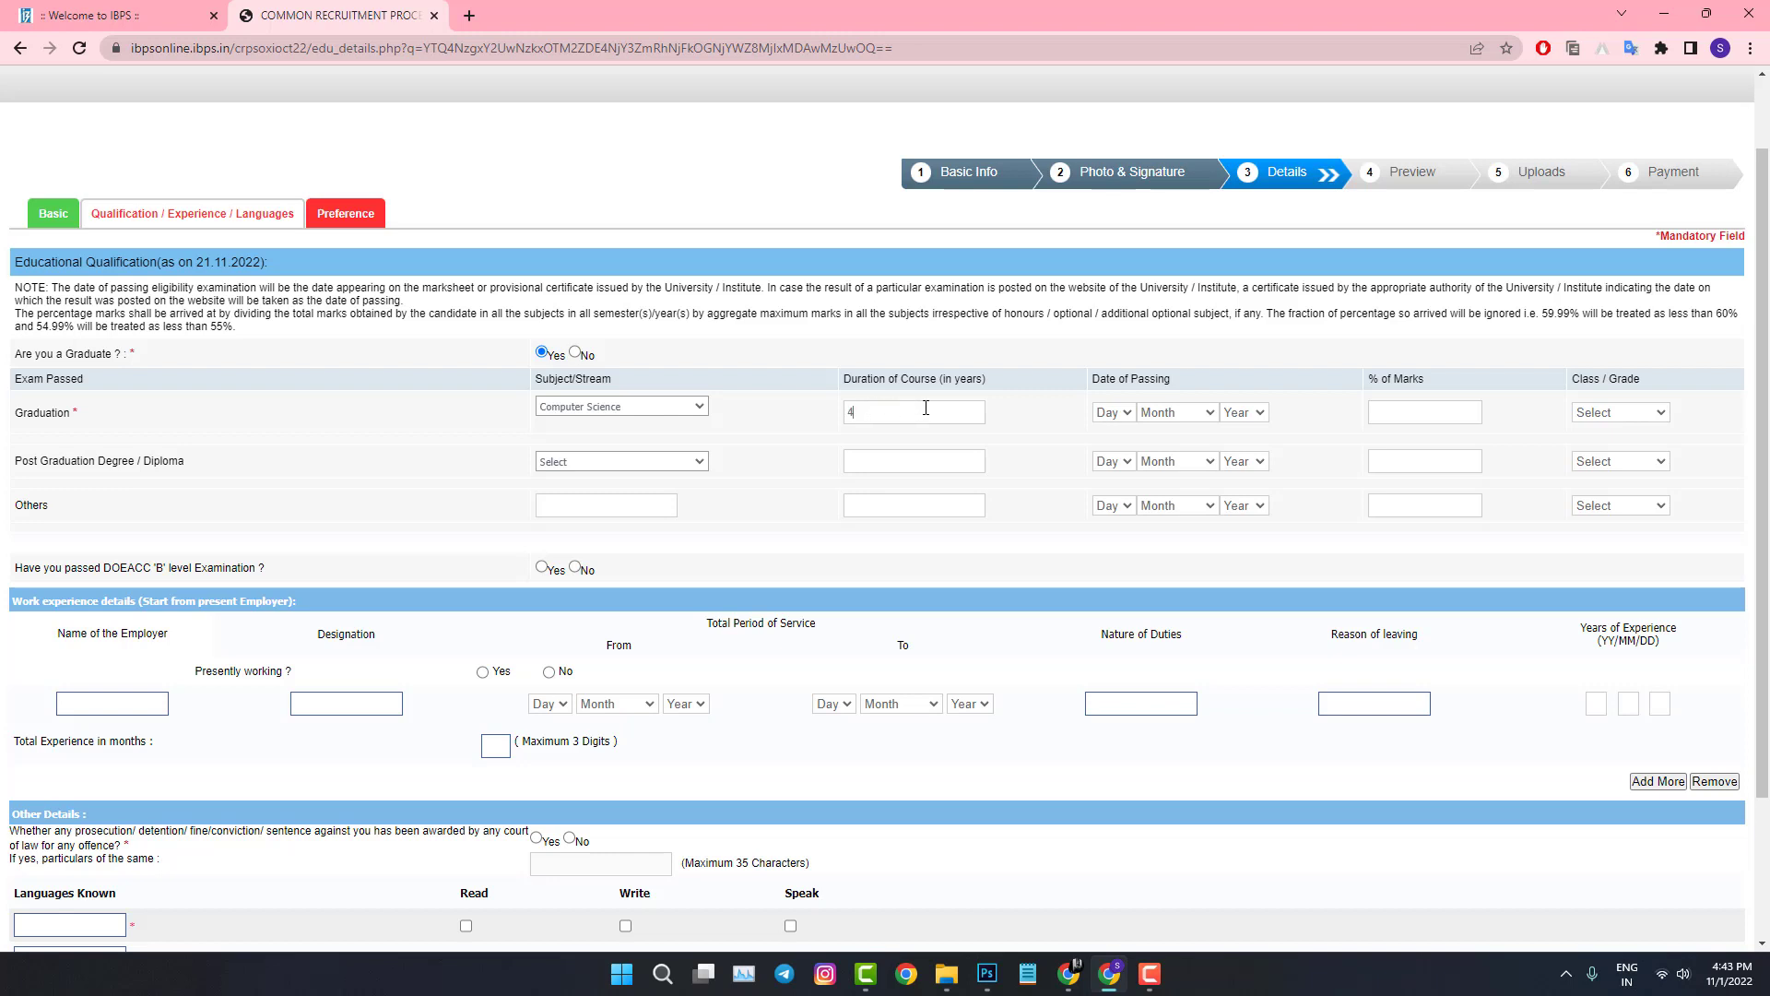
Step: Set the graduation passing date to 30 May 2021, 75.56%, First Class, leaving post-graduation blank
{"action": "left_click", "coordinate": [1127, 413]}
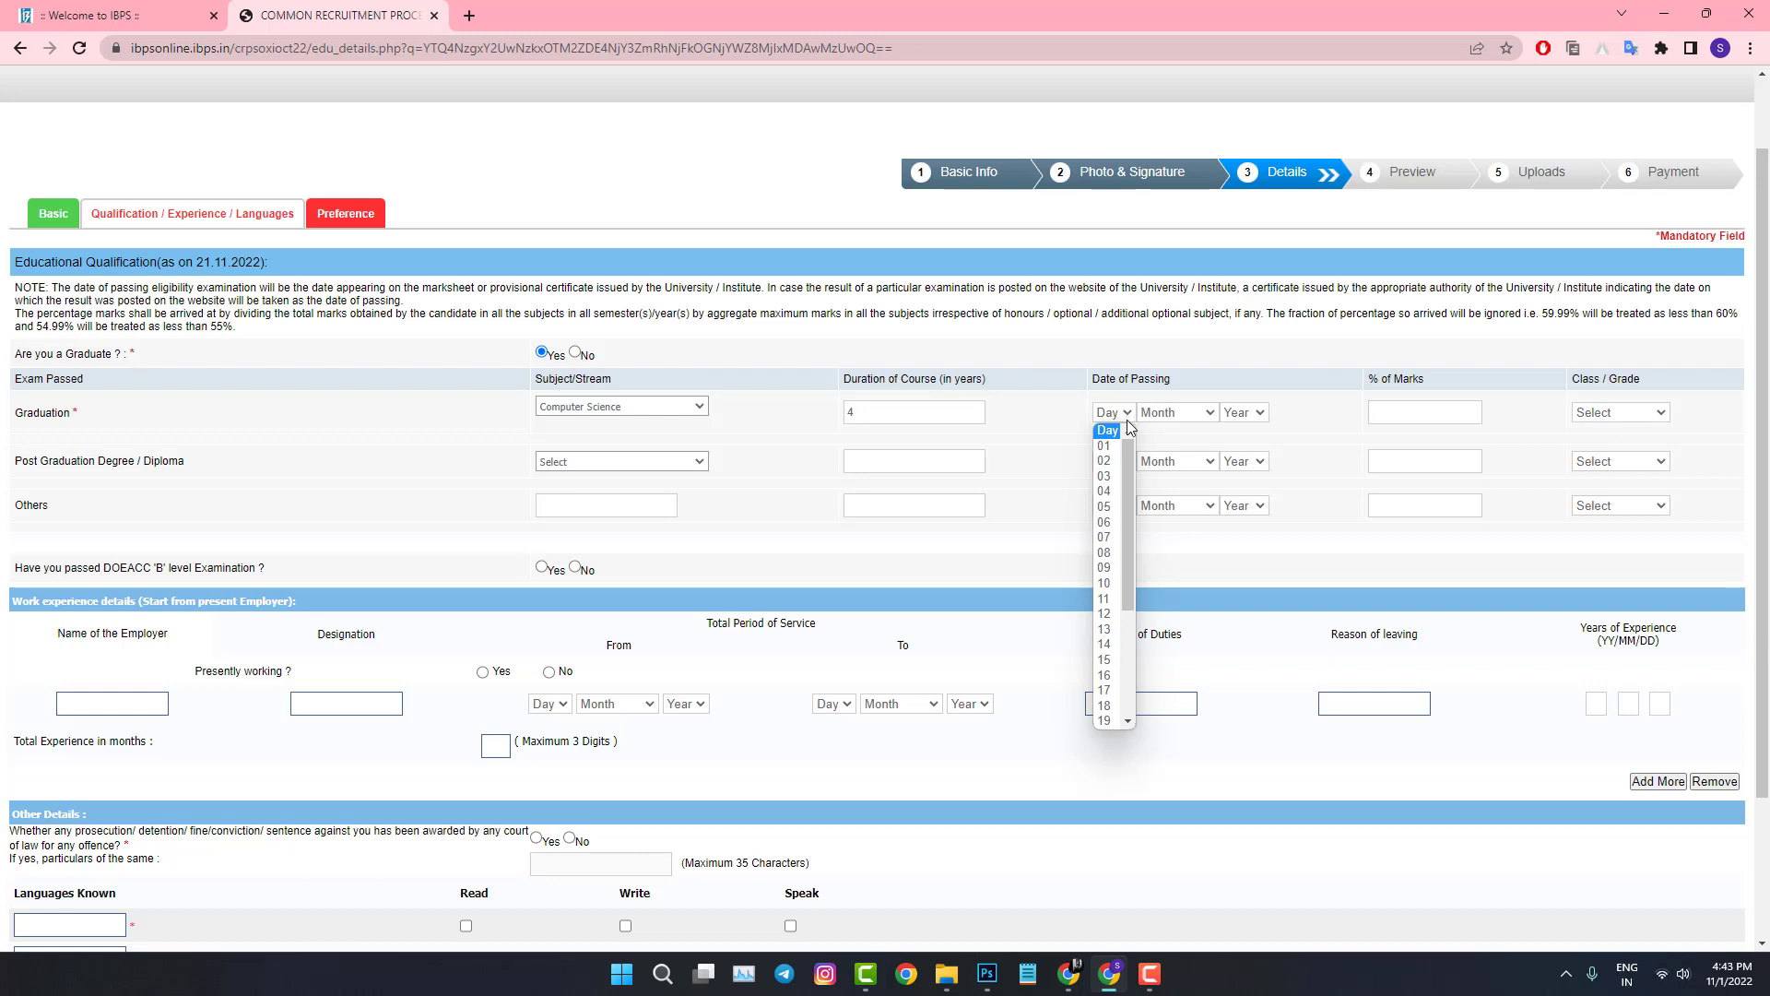
{"action": "left_click_drag", "start_coordinate": [1125, 472], "coordinate": [1140, 627]}
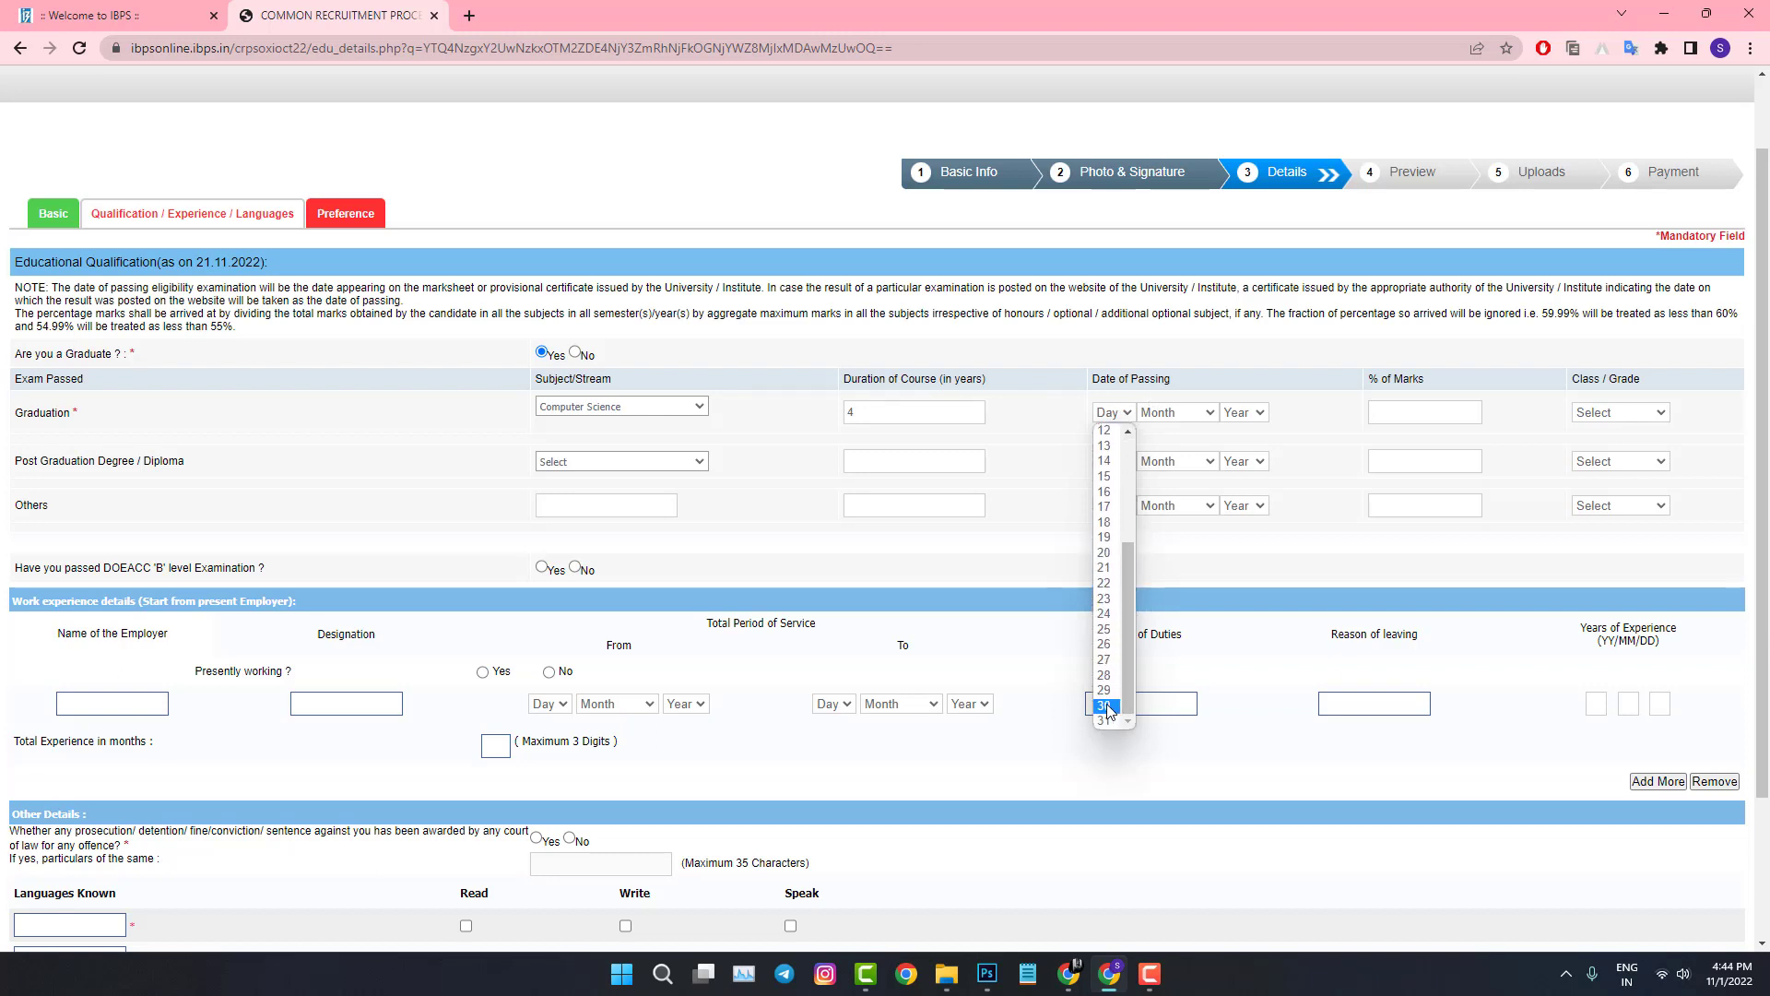
{"action": "left_click", "coordinate": [1107, 707]}
{"action": "left_click", "coordinate": [1177, 412]}
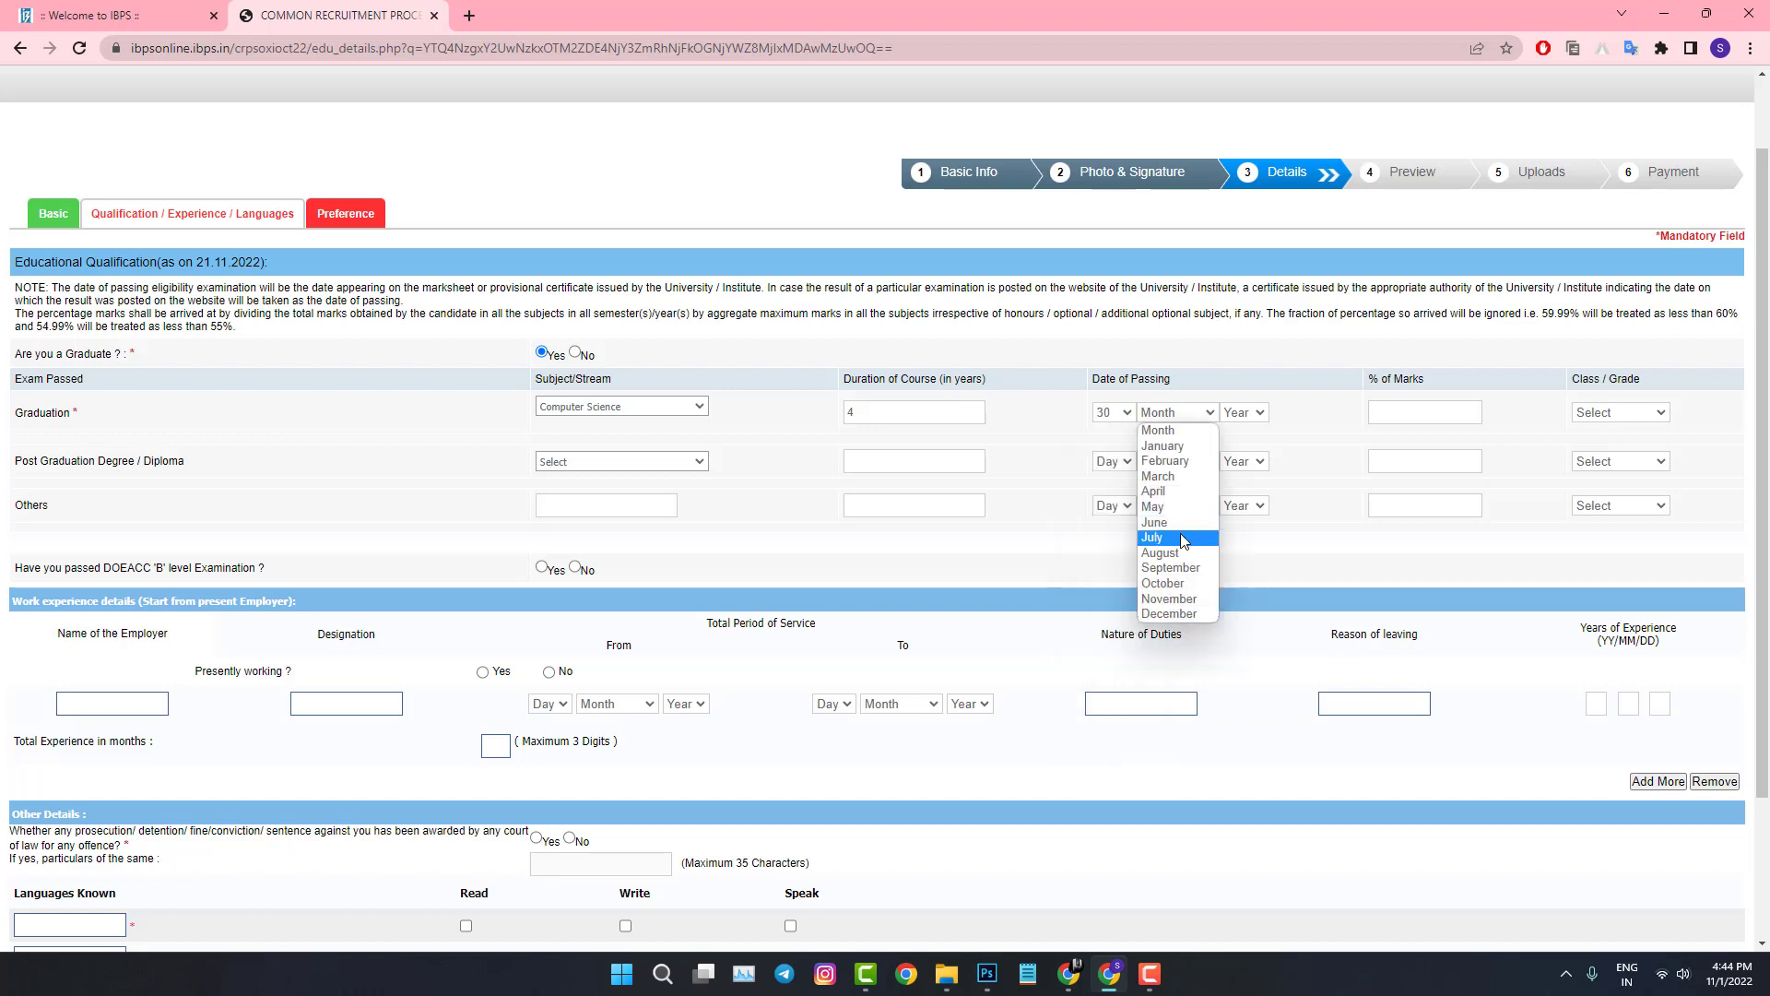
{"action": "left_click", "coordinate": [1154, 507]}
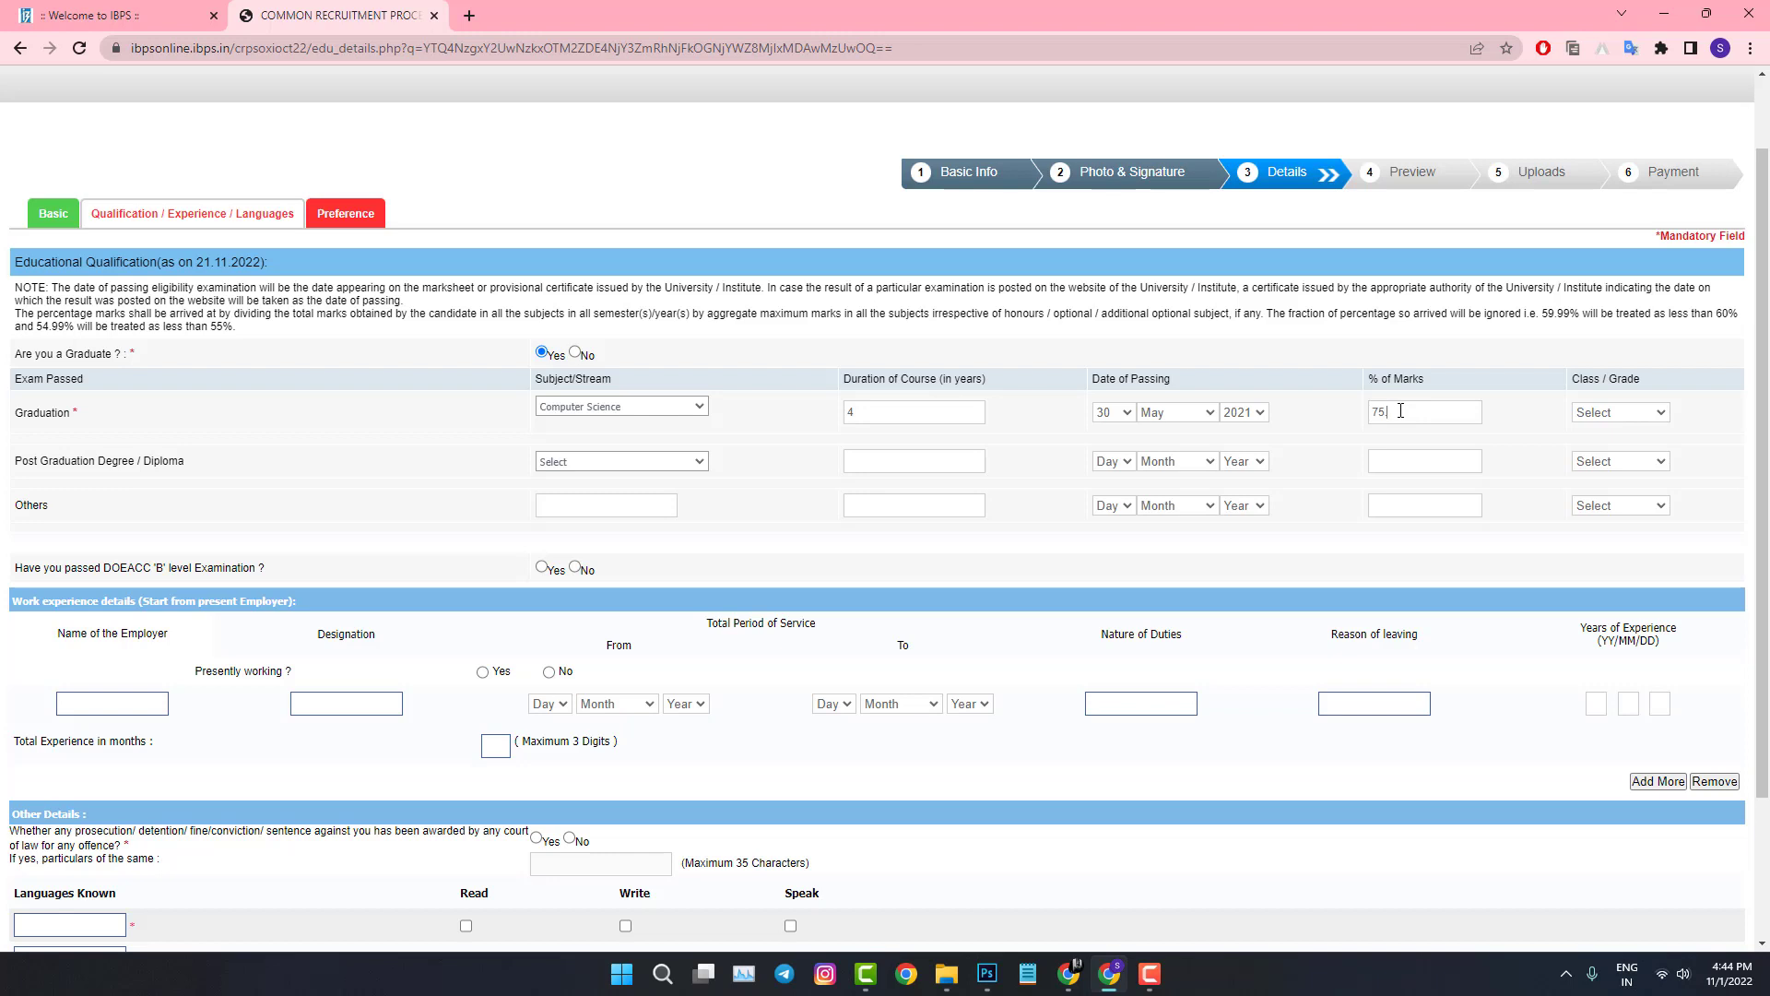
{"action": "type", "text": "6"}
{"action": "left_click", "coordinate": [1607, 420]}
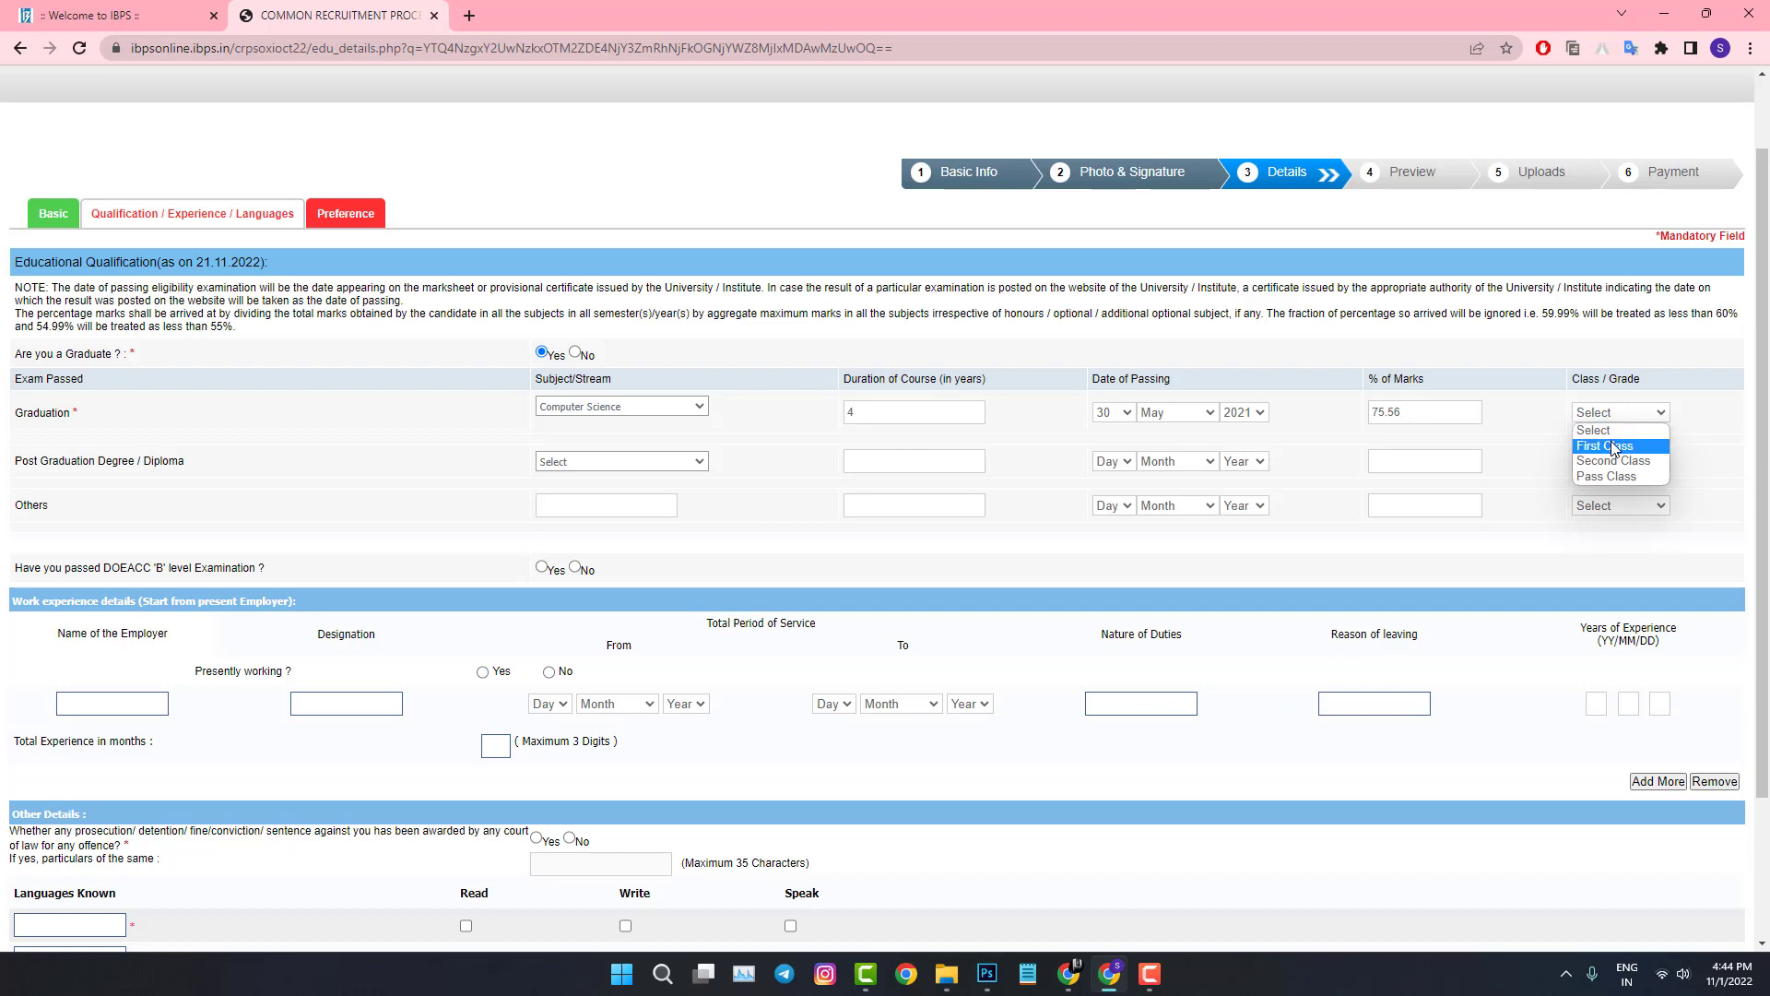
{"action": "left_click", "coordinate": [1614, 447]}
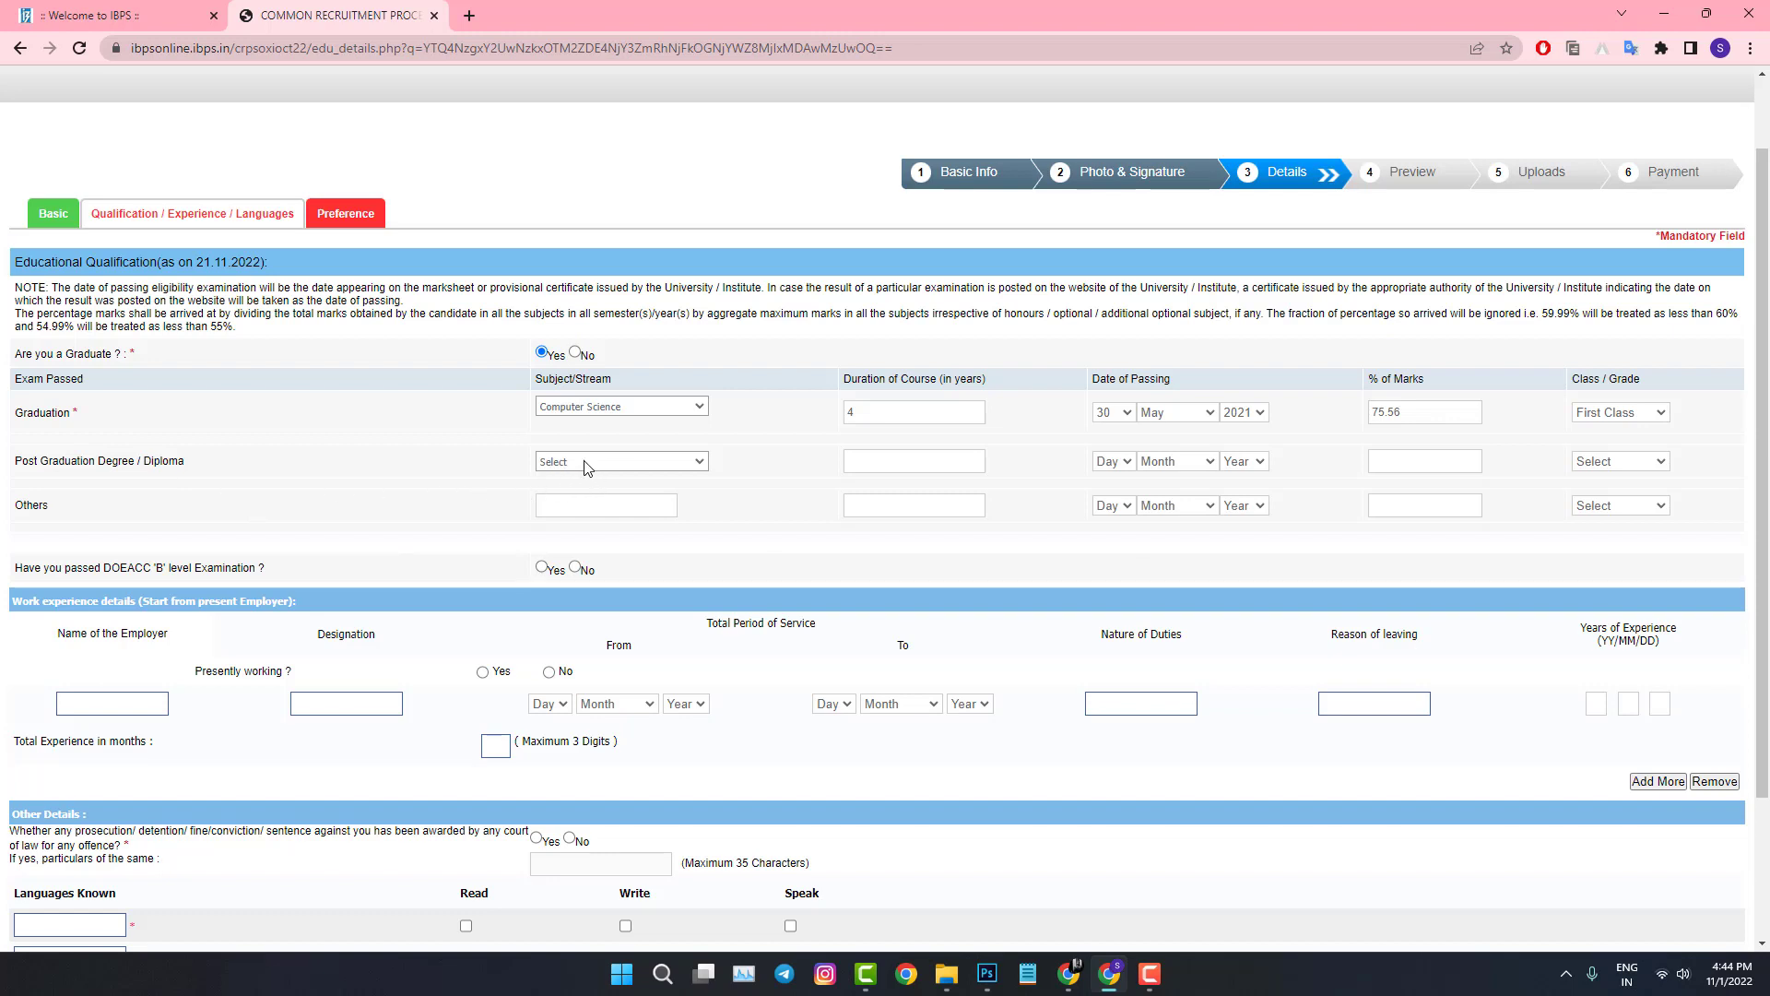
{"action": "left_click", "coordinate": [675, 462]}
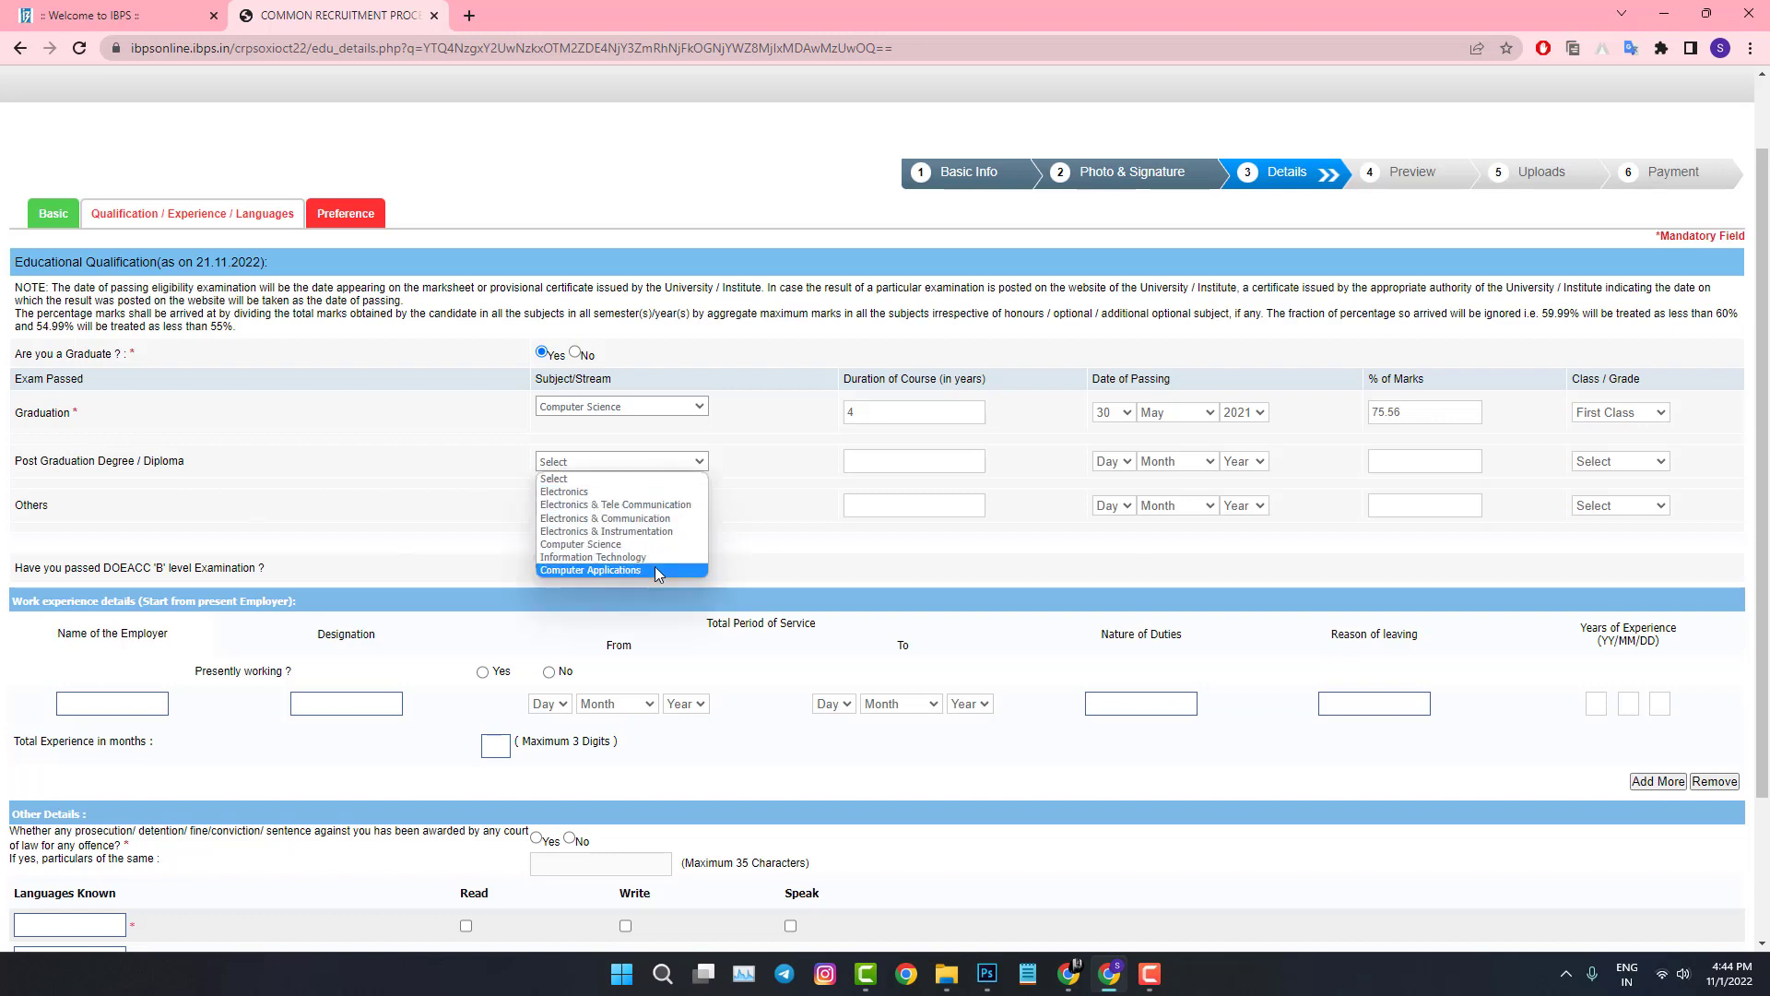
{"action": "left_click", "coordinate": [658, 453]}
{"action": "scroll", "coordinate": [454, 512], "scroll_direction": "down", "scroll_amount": 2}
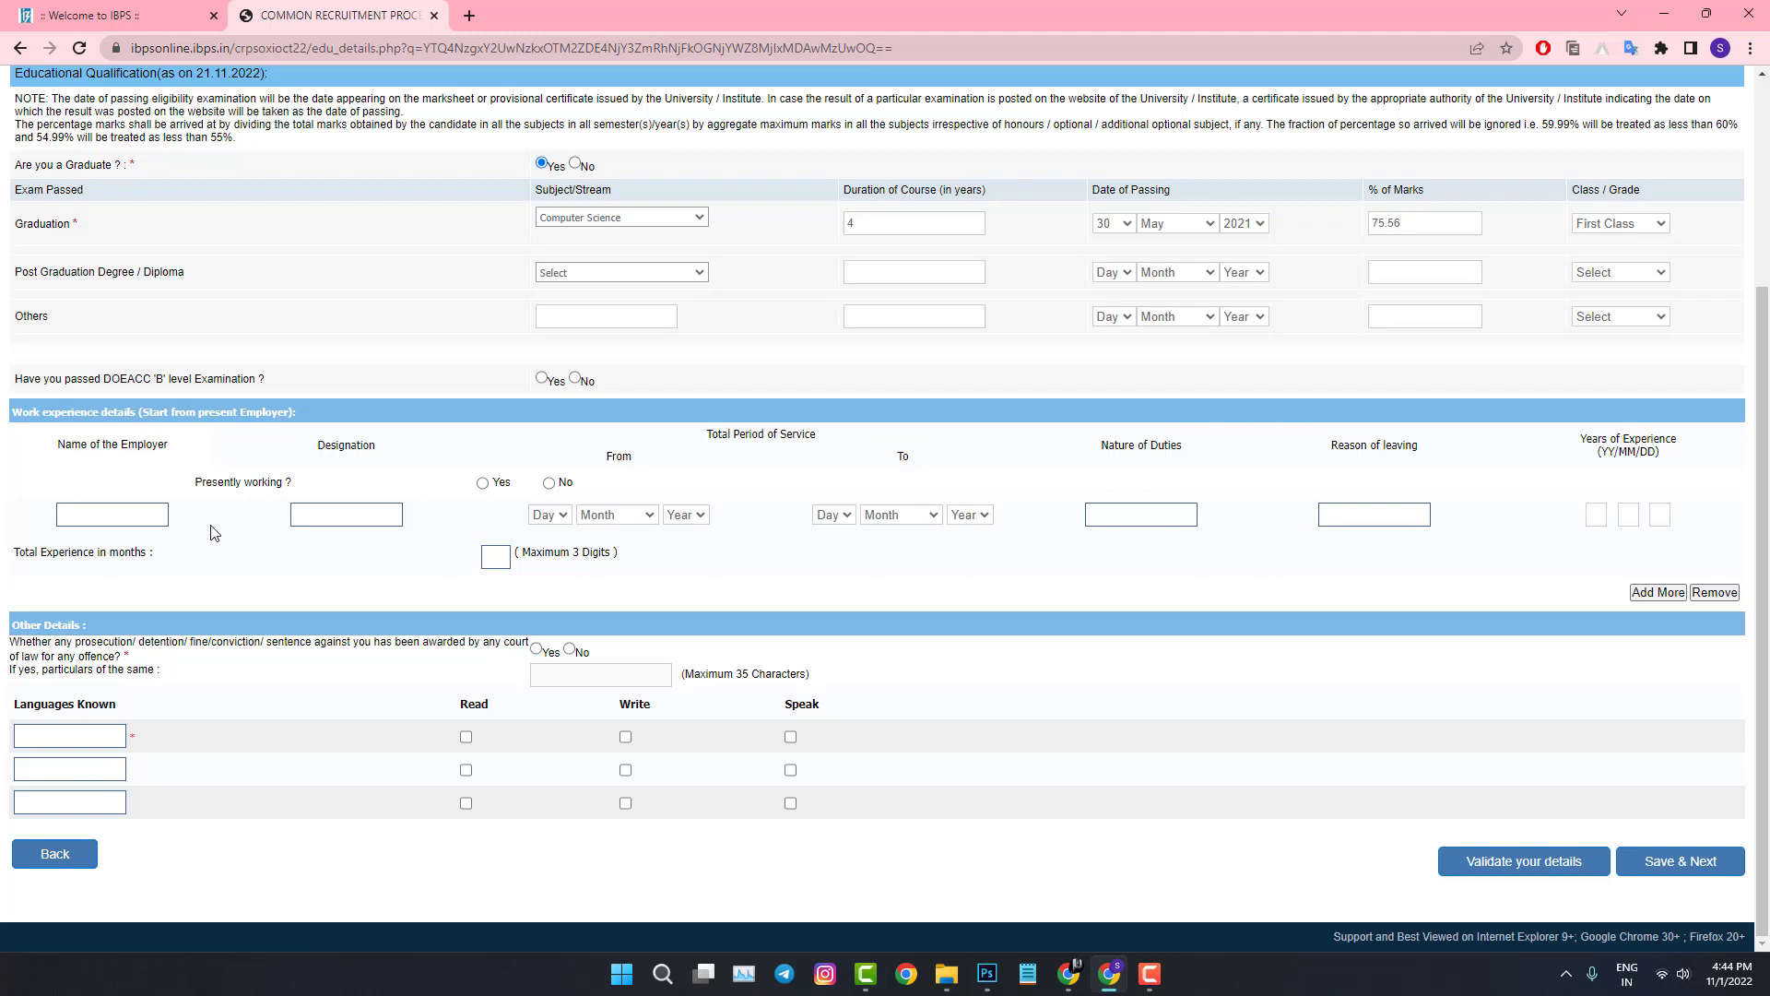
Step: Answer No to the prosecution question and add English with read, write and speak ticked
{"action": "left_click", "coordinate": [77, 737]}
{"action": "left_click", "coordinate": [536, 649]}
{"action": "left_click", "coordinate": [570, 649]}
{"action": "left_click", "coordinate": [77, 737]}
{"action": "type", "text": "english"}
{"action": "left_click", "coordinate": [465, 737]}
{"action": "left_click", "coordinate": [625, 736]}
{"action": "left_click", "coordinate": [790, 739]}
Step: Add Telugu and Hindi with read, write and speak ticked, then validate the details
{"action": "left_click", "coordinate": [44, 765]}
{"action": "type", "text": "Telugu"}
{"action": "left_click", "coordinate": [465, 770]}
{"action": "left_click", "coordinate": [625, 770]}
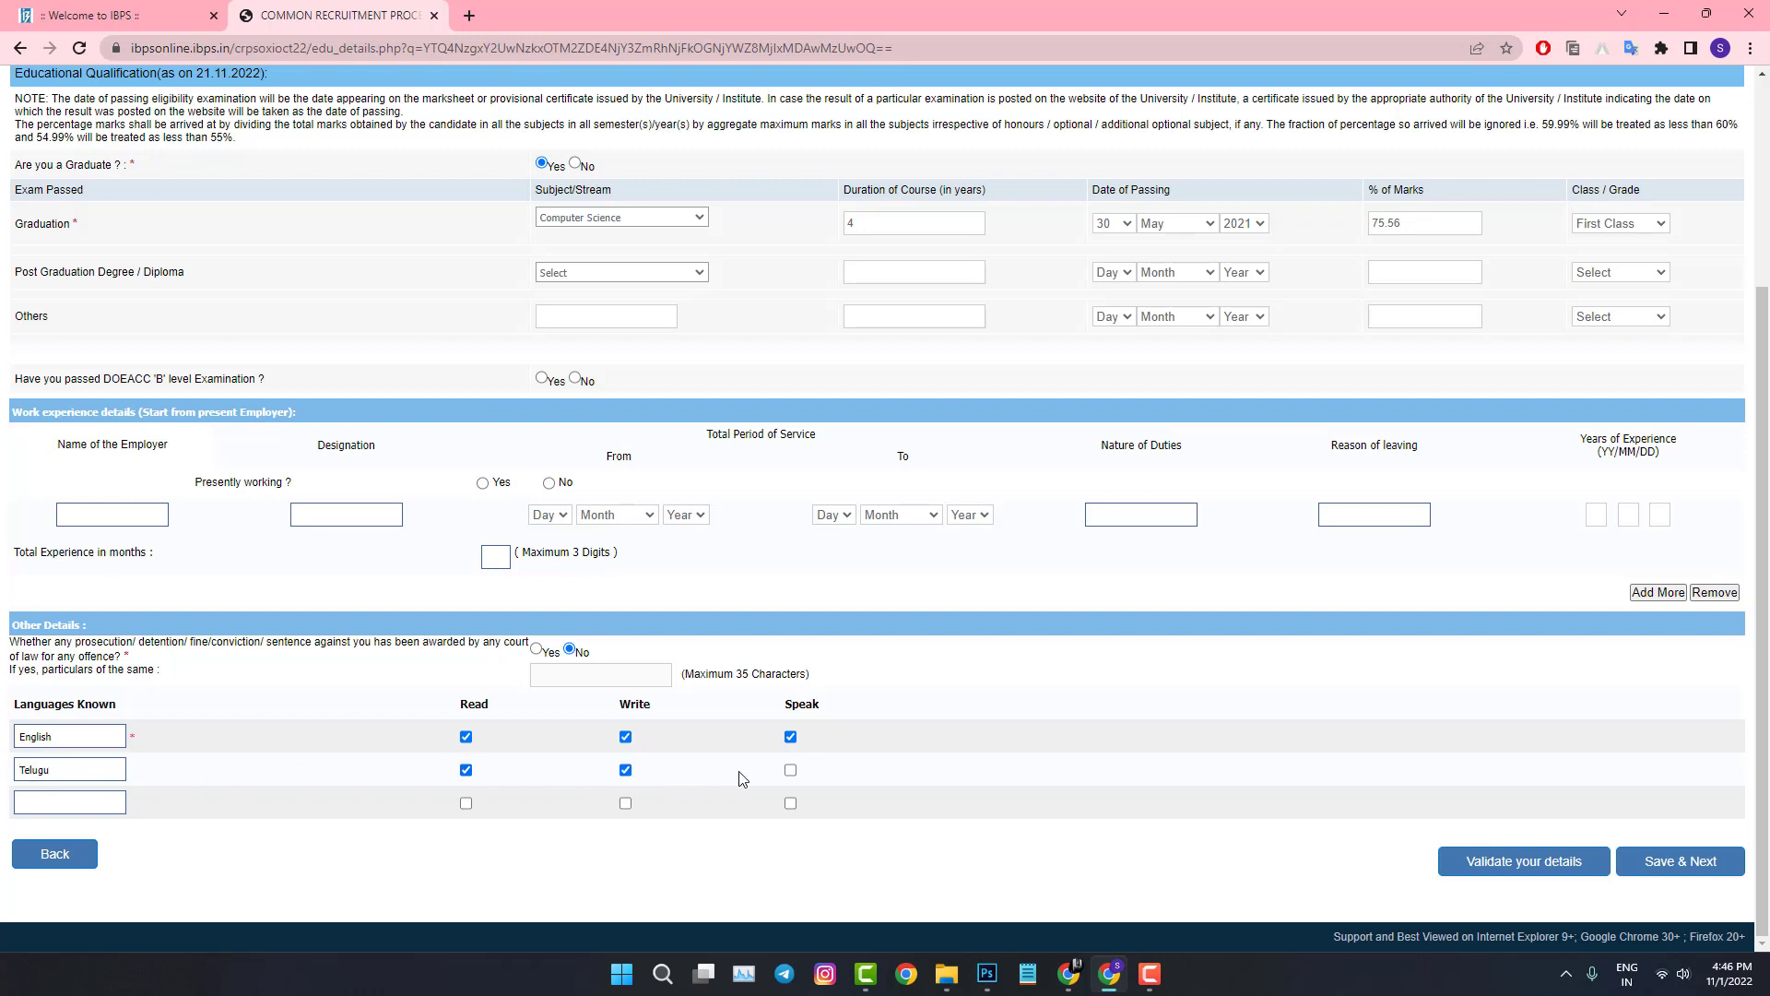
{"action": "left_click", "coordinate": [790, 770]}
{"action": "left_click", "coordinate": [466, 803]}
{"action": "left_click", "coordinate": [625, 803]}
{"action": "left_click", "coordinate": [790, 803]}
{"action": "left_click", "coordinate": [1556, 874]}
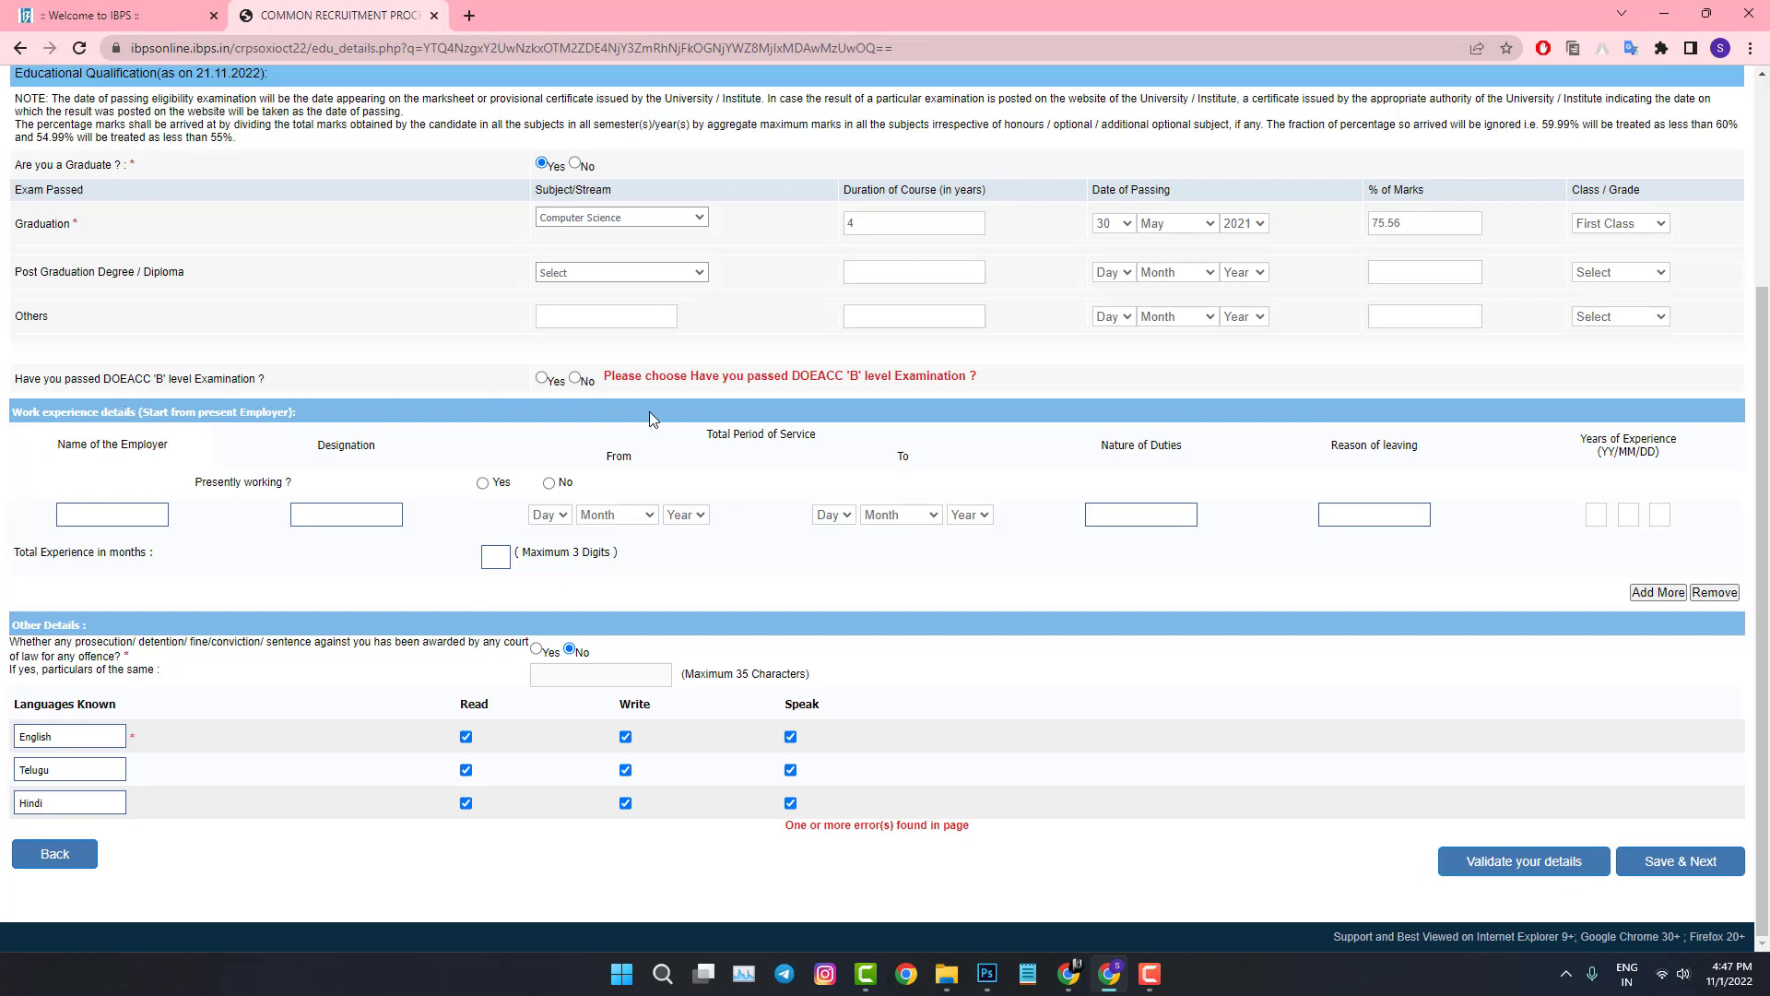
Step: Answer No to the DOEACC 'B' level question, validate successfully, and save the qualification details
{"action": "left_click", "coordinate": [575, 378]}
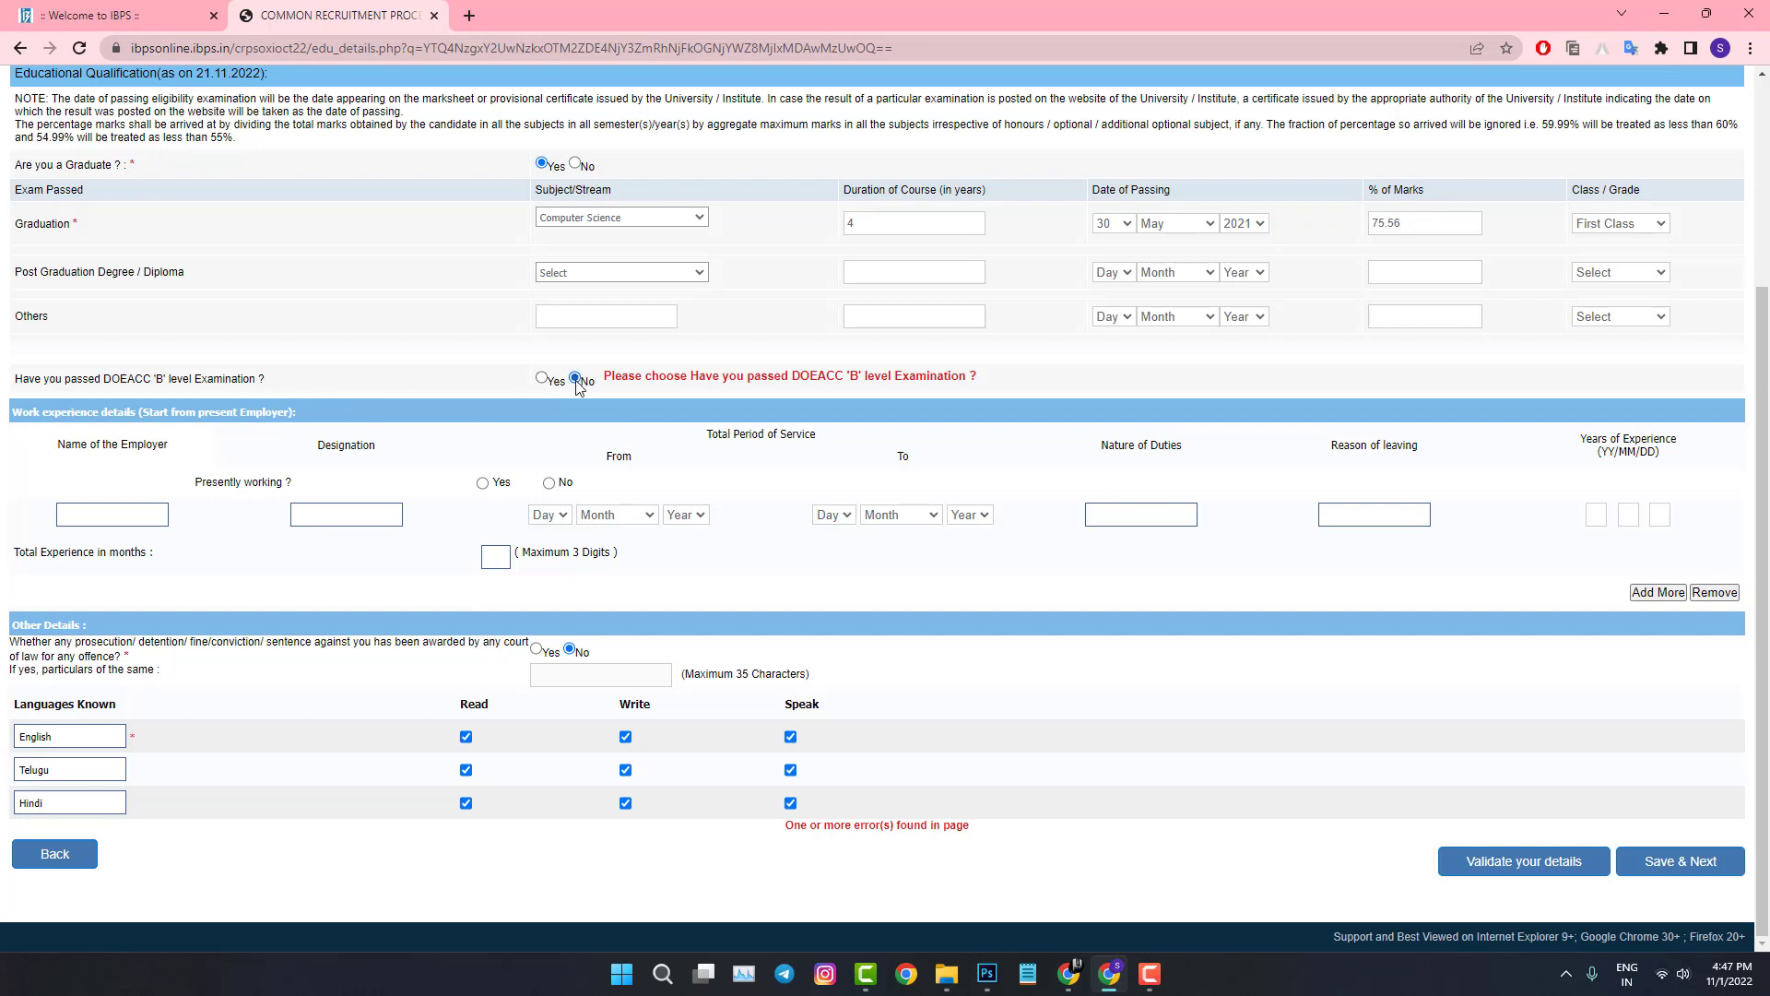
{"action": "left_click", "coordinate": [1494, 864]}
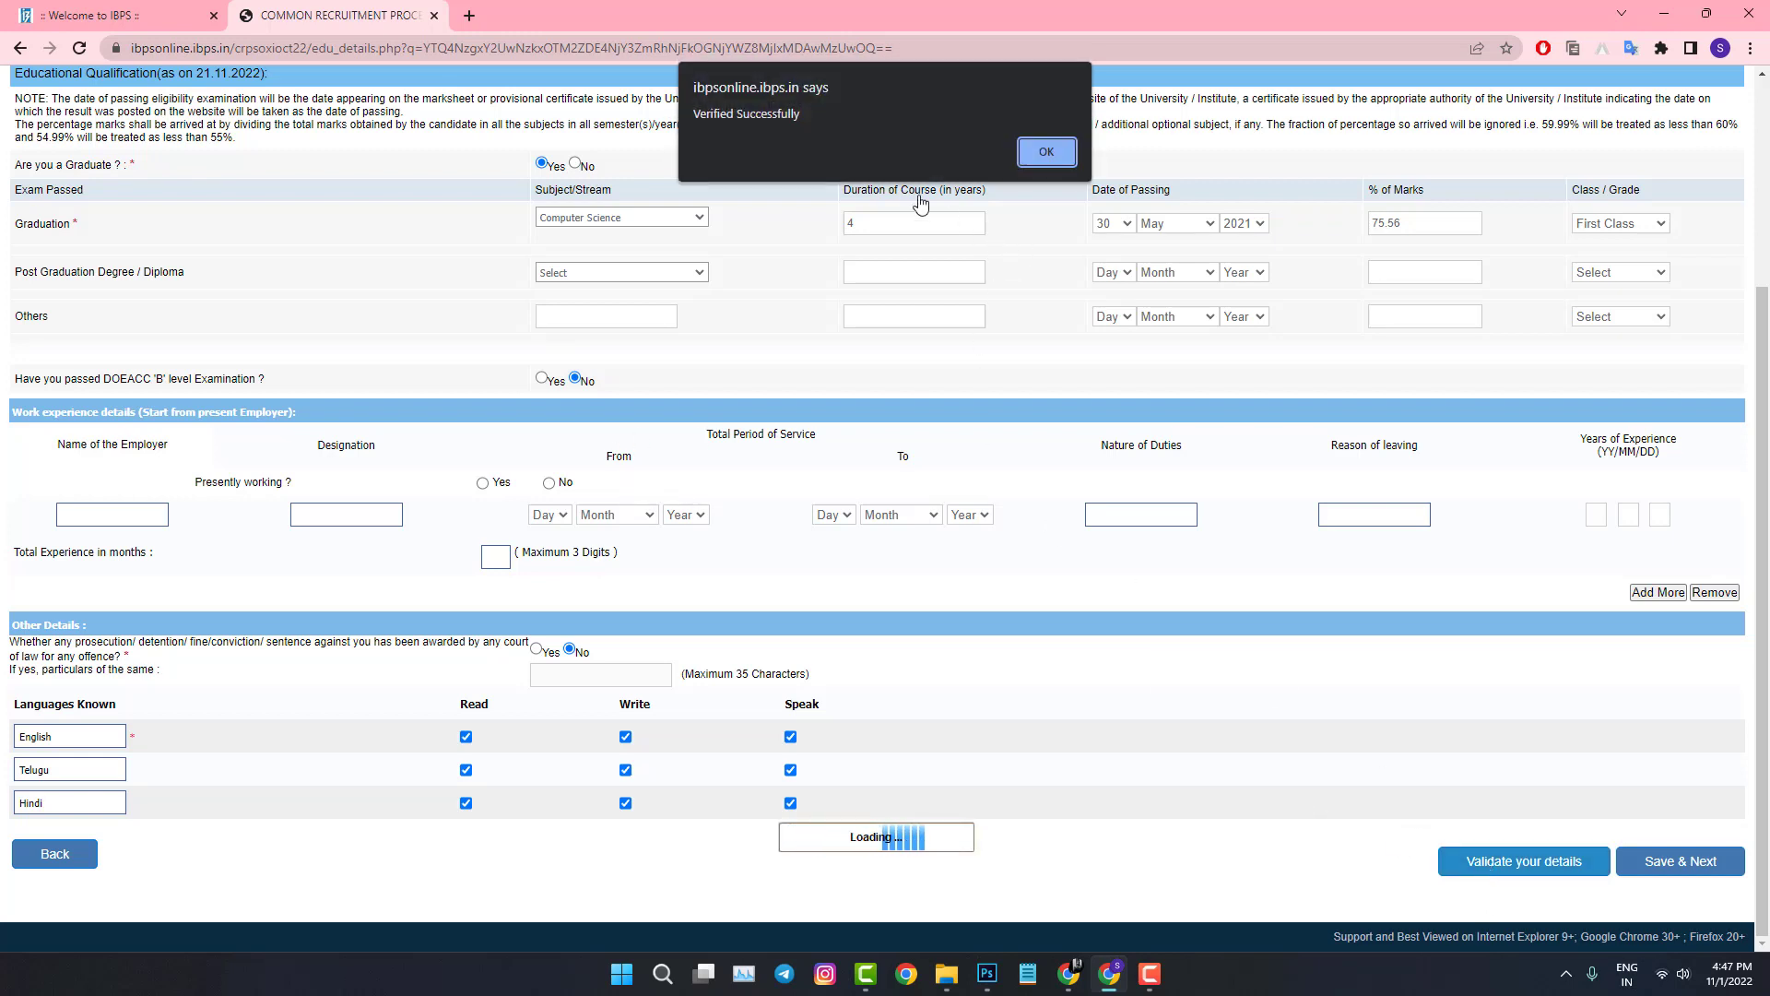
{"action": "left_click", "coordinate": [1051, 159]}
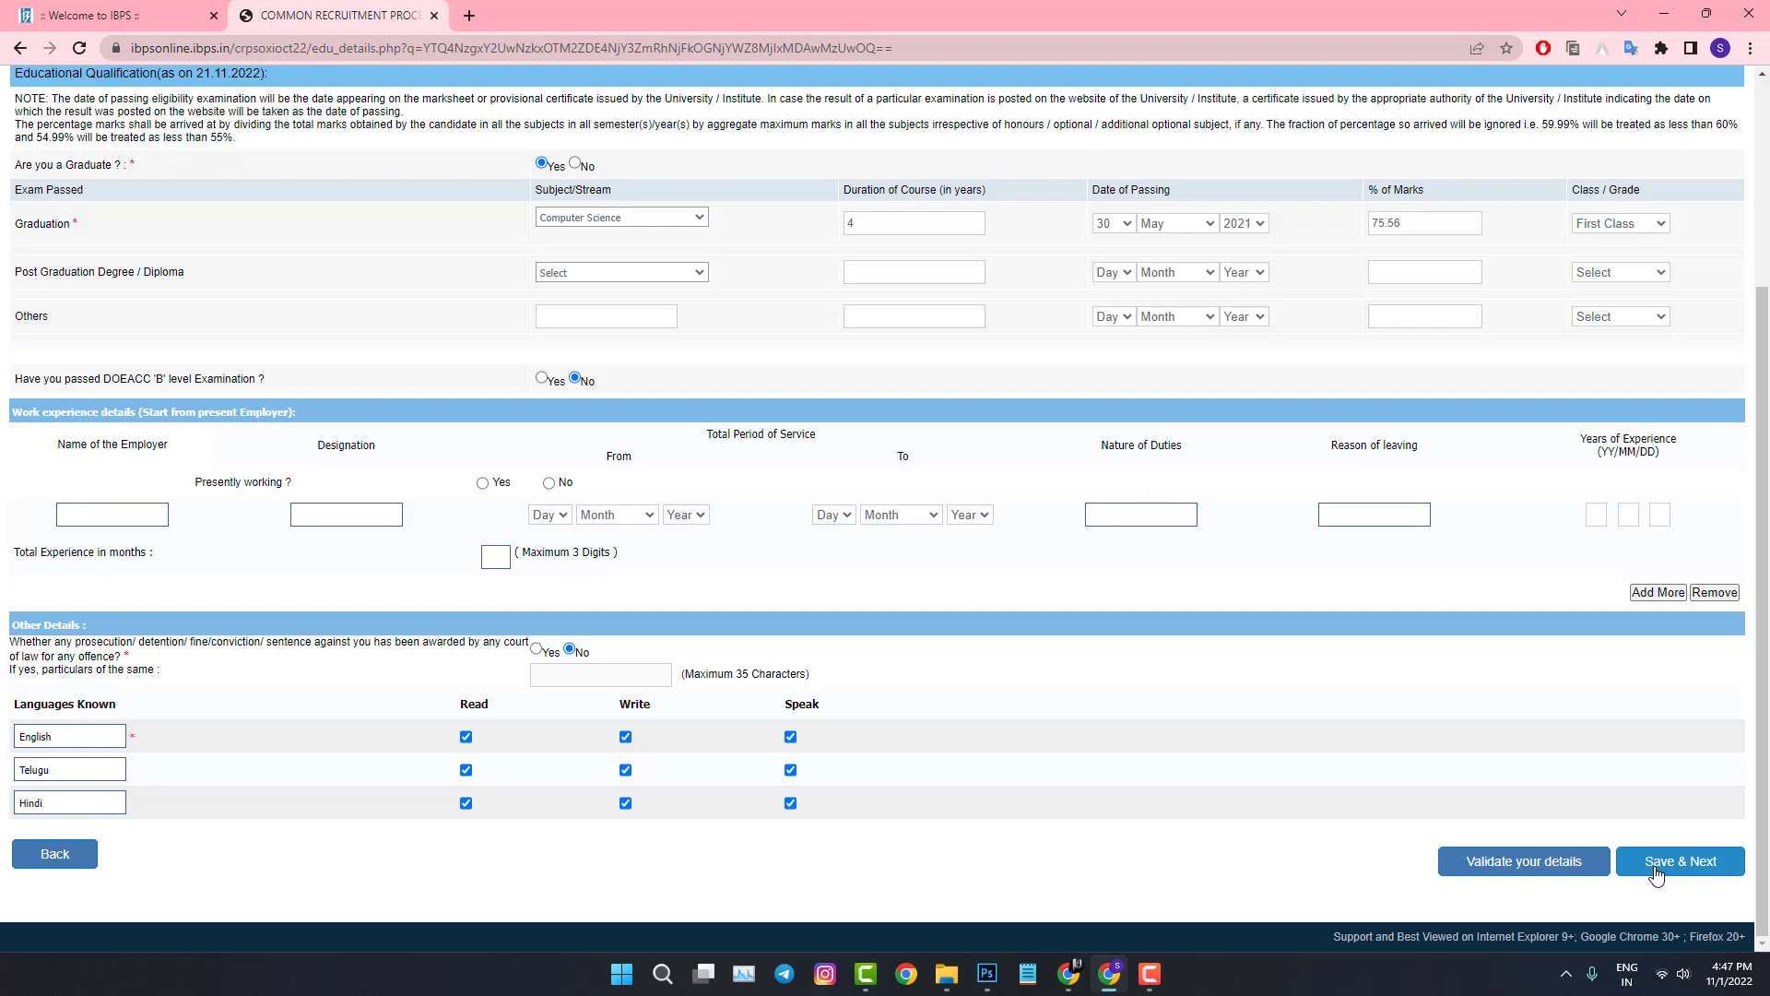
{"action": "left_click", "coordinate": [1657, 872]}
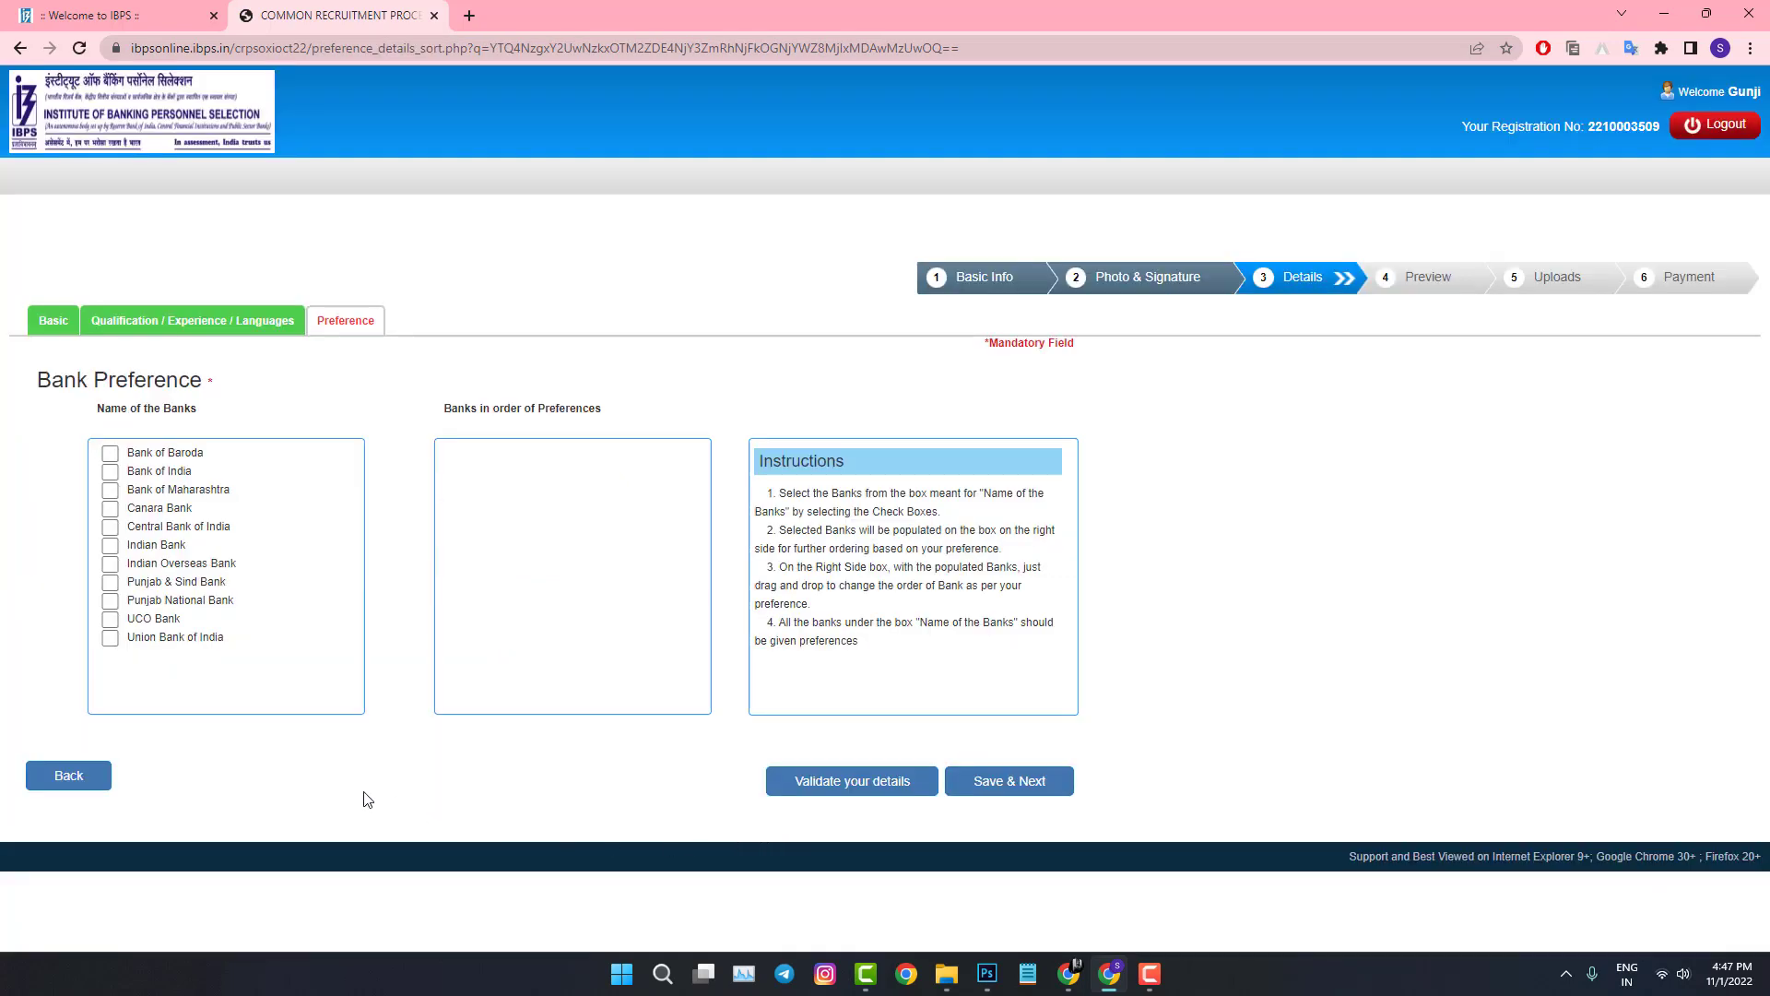
Step: Tick the bank checkboxes and then untick them all, clearing the preference list
{"action": "left_click", "coordinate": [110, 453]}
{"action": "left_click", "coordinate": [110, 472]}
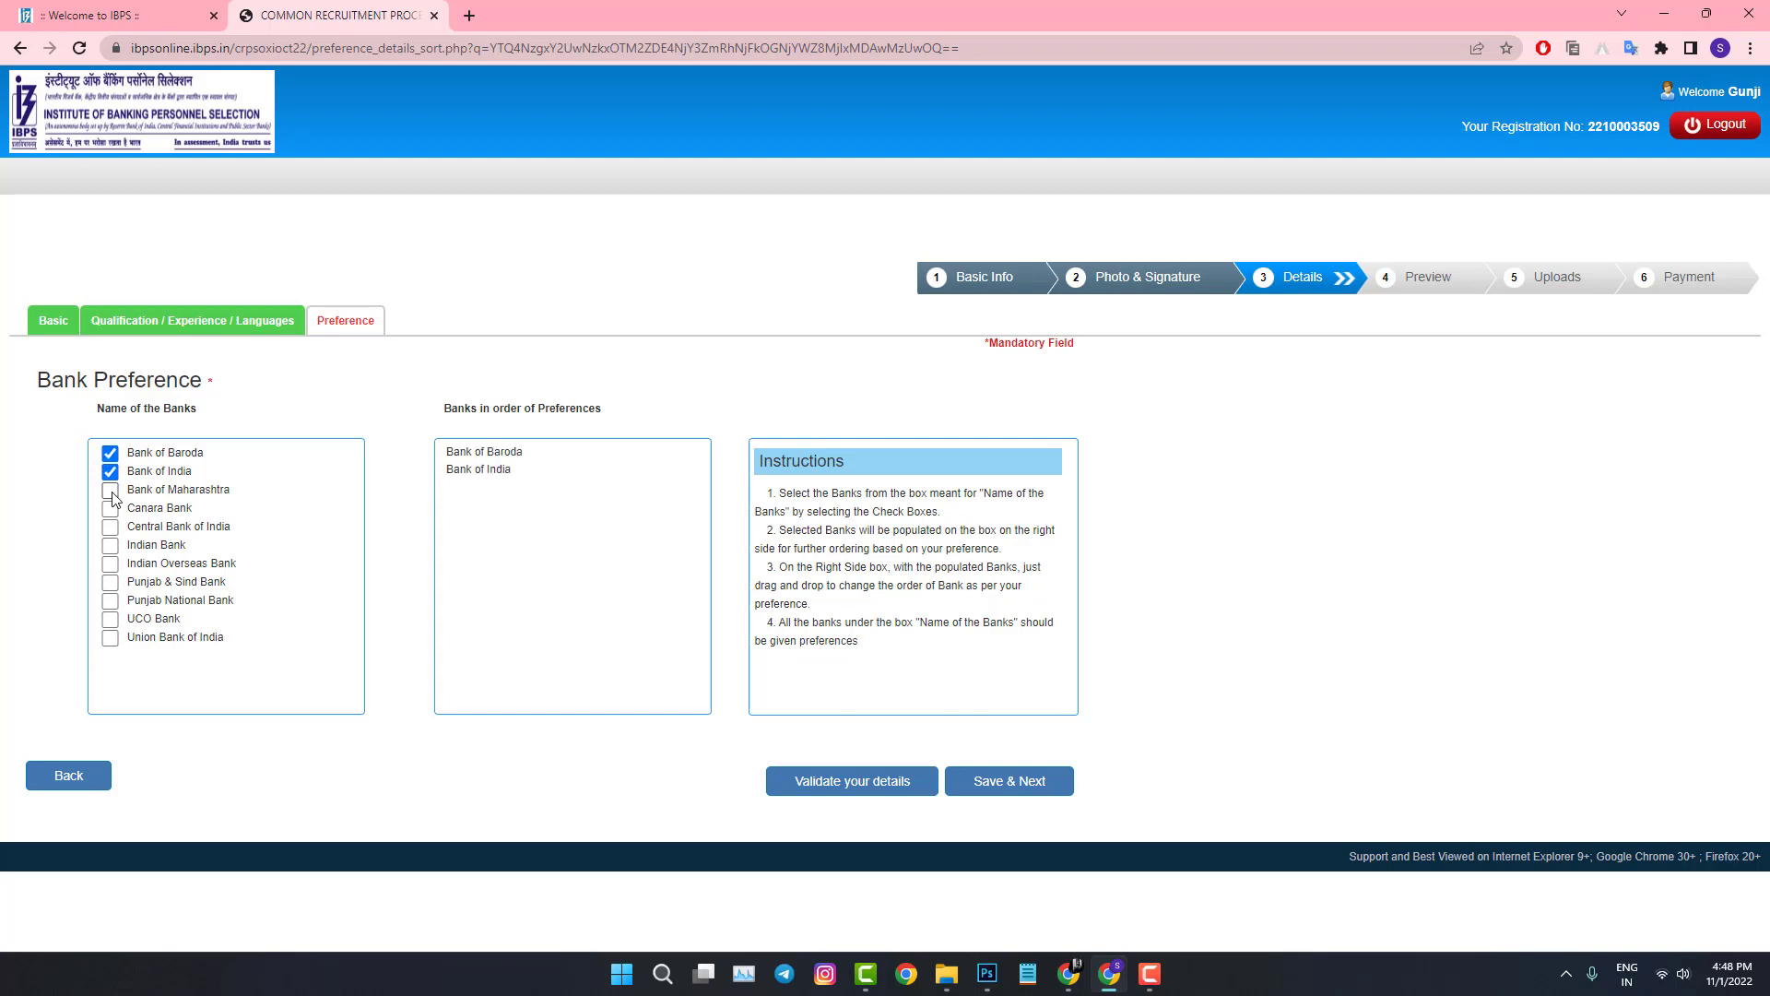
{"action": "left_click", "coordinate": [110, 490]}
{"action": "left_click", "coordinate": [110, 508]}
{"action": "left_click", "coordinate": [110, 527]}
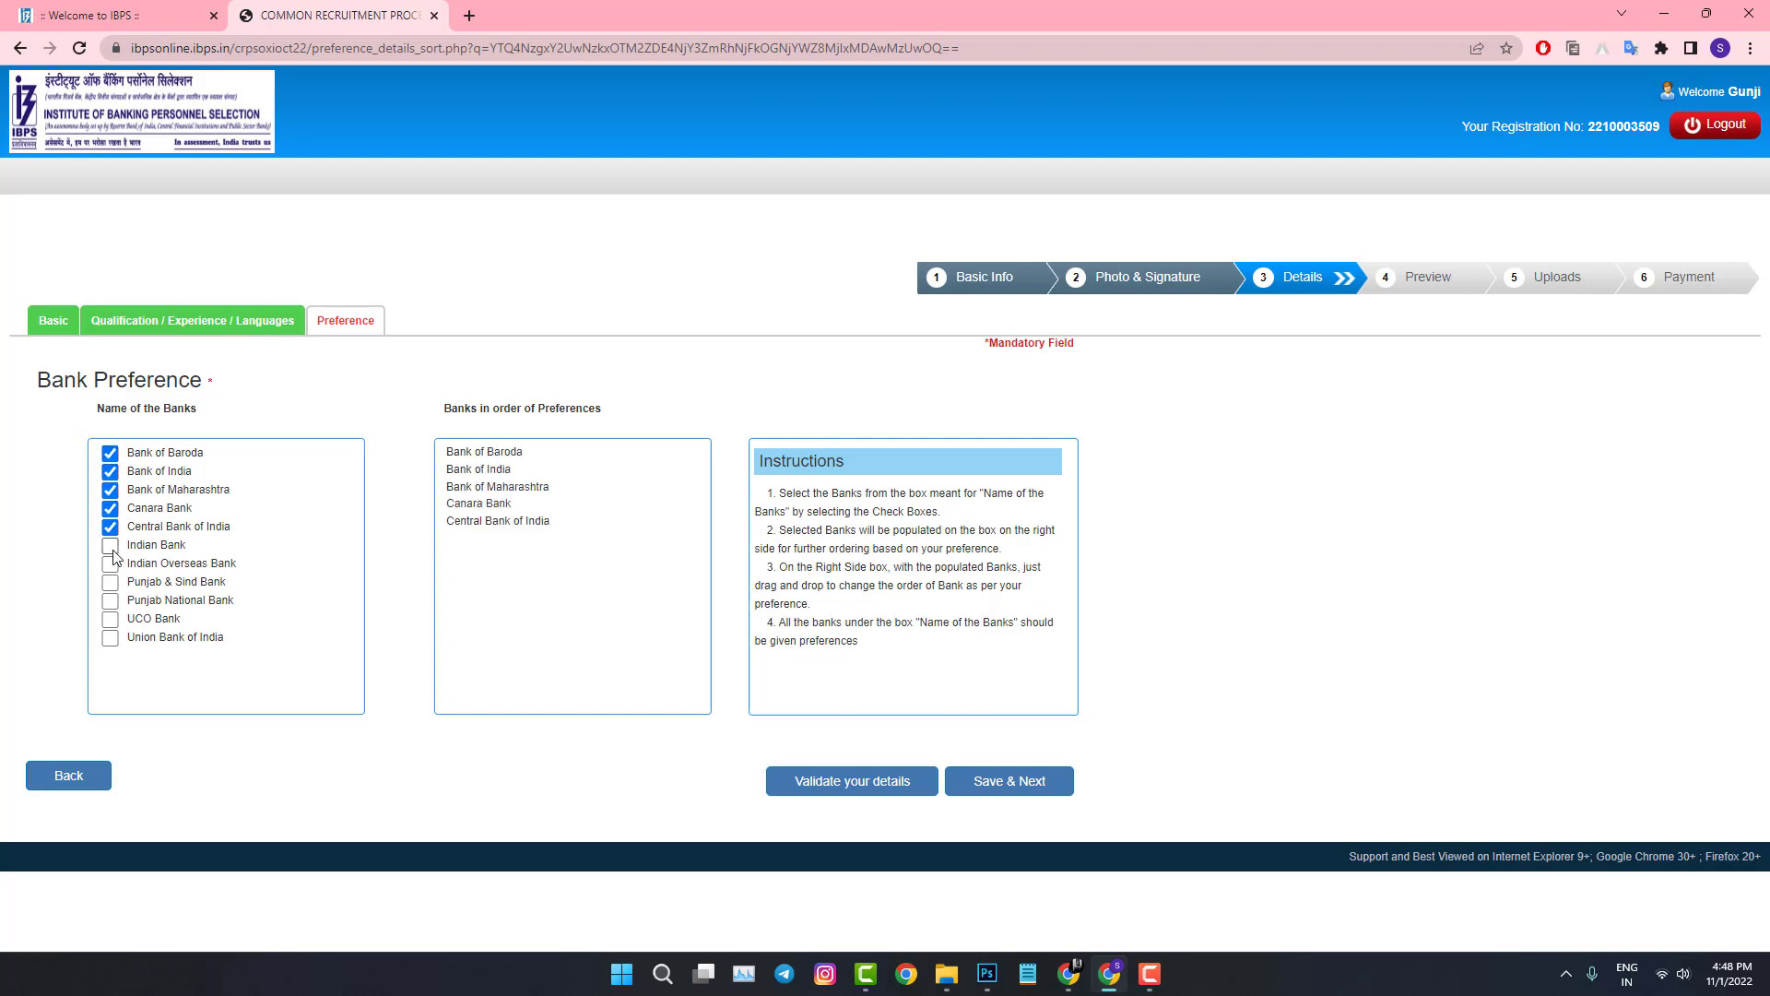
{"action": "left_click", "coordinate": [110, 545]}
{"action": "left_click", "coordinate": [109, 563]}
{"action": "left_click", "coordinate": [110, 581]}
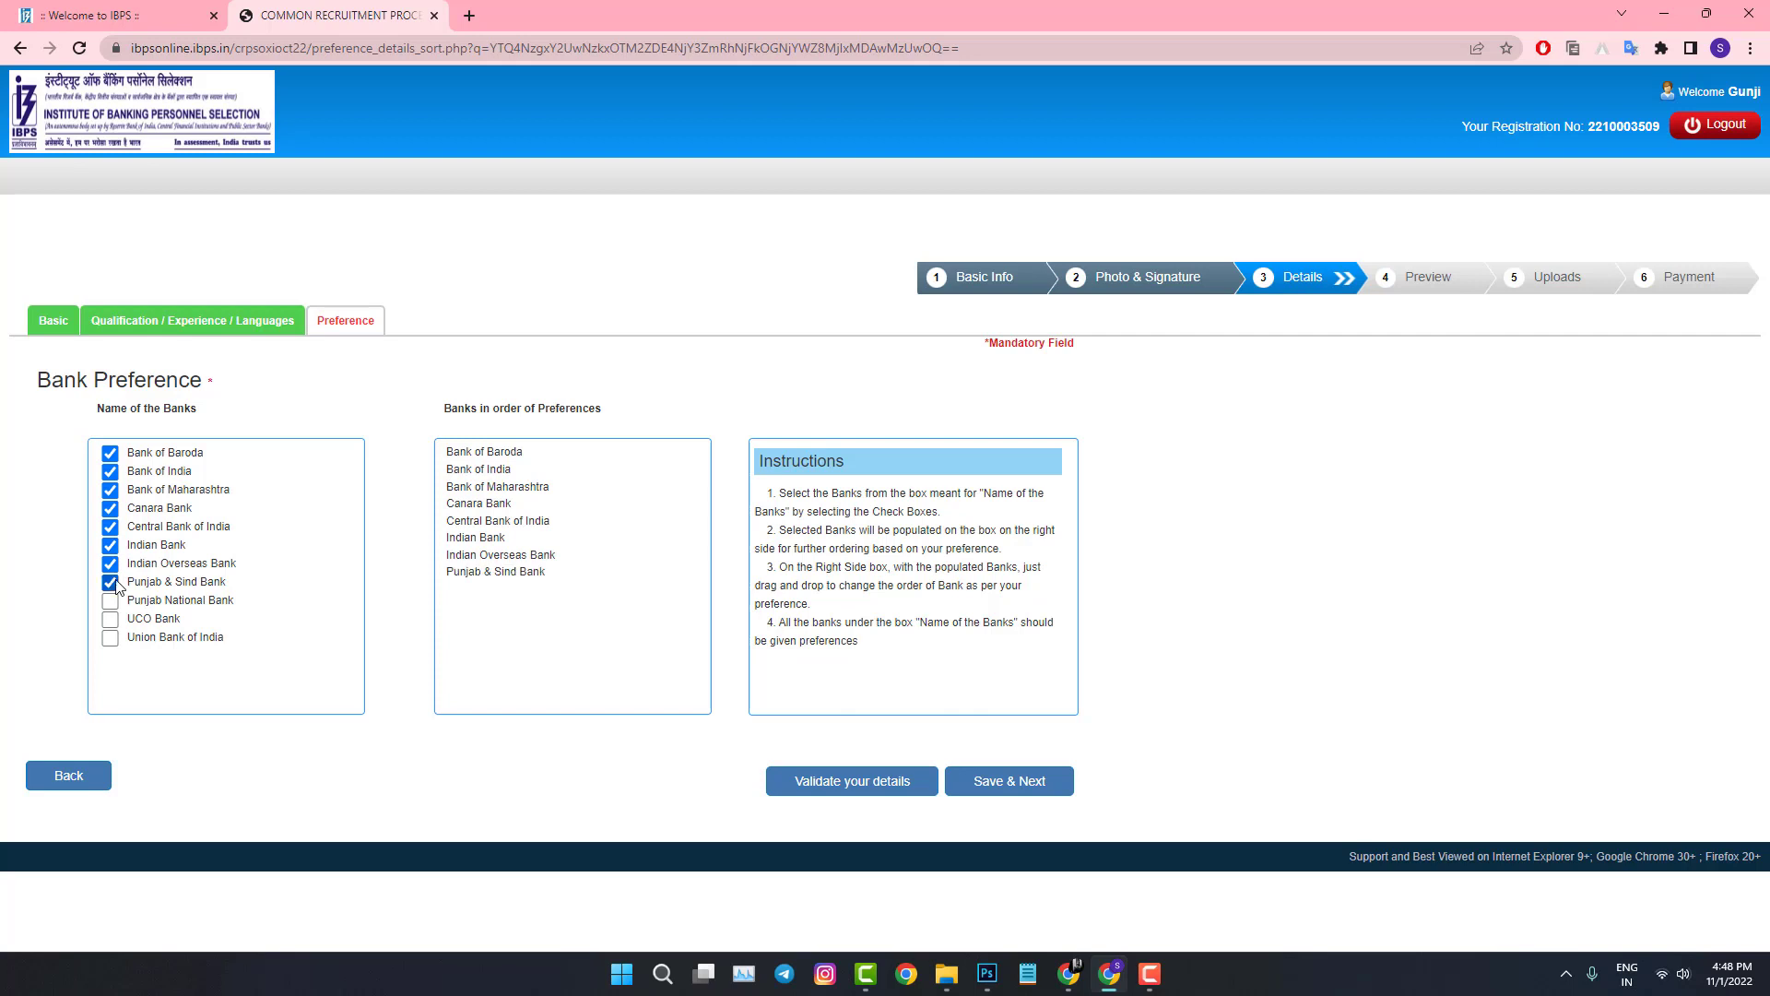
{"action": "left_click", "coordinate": [109, 601]}
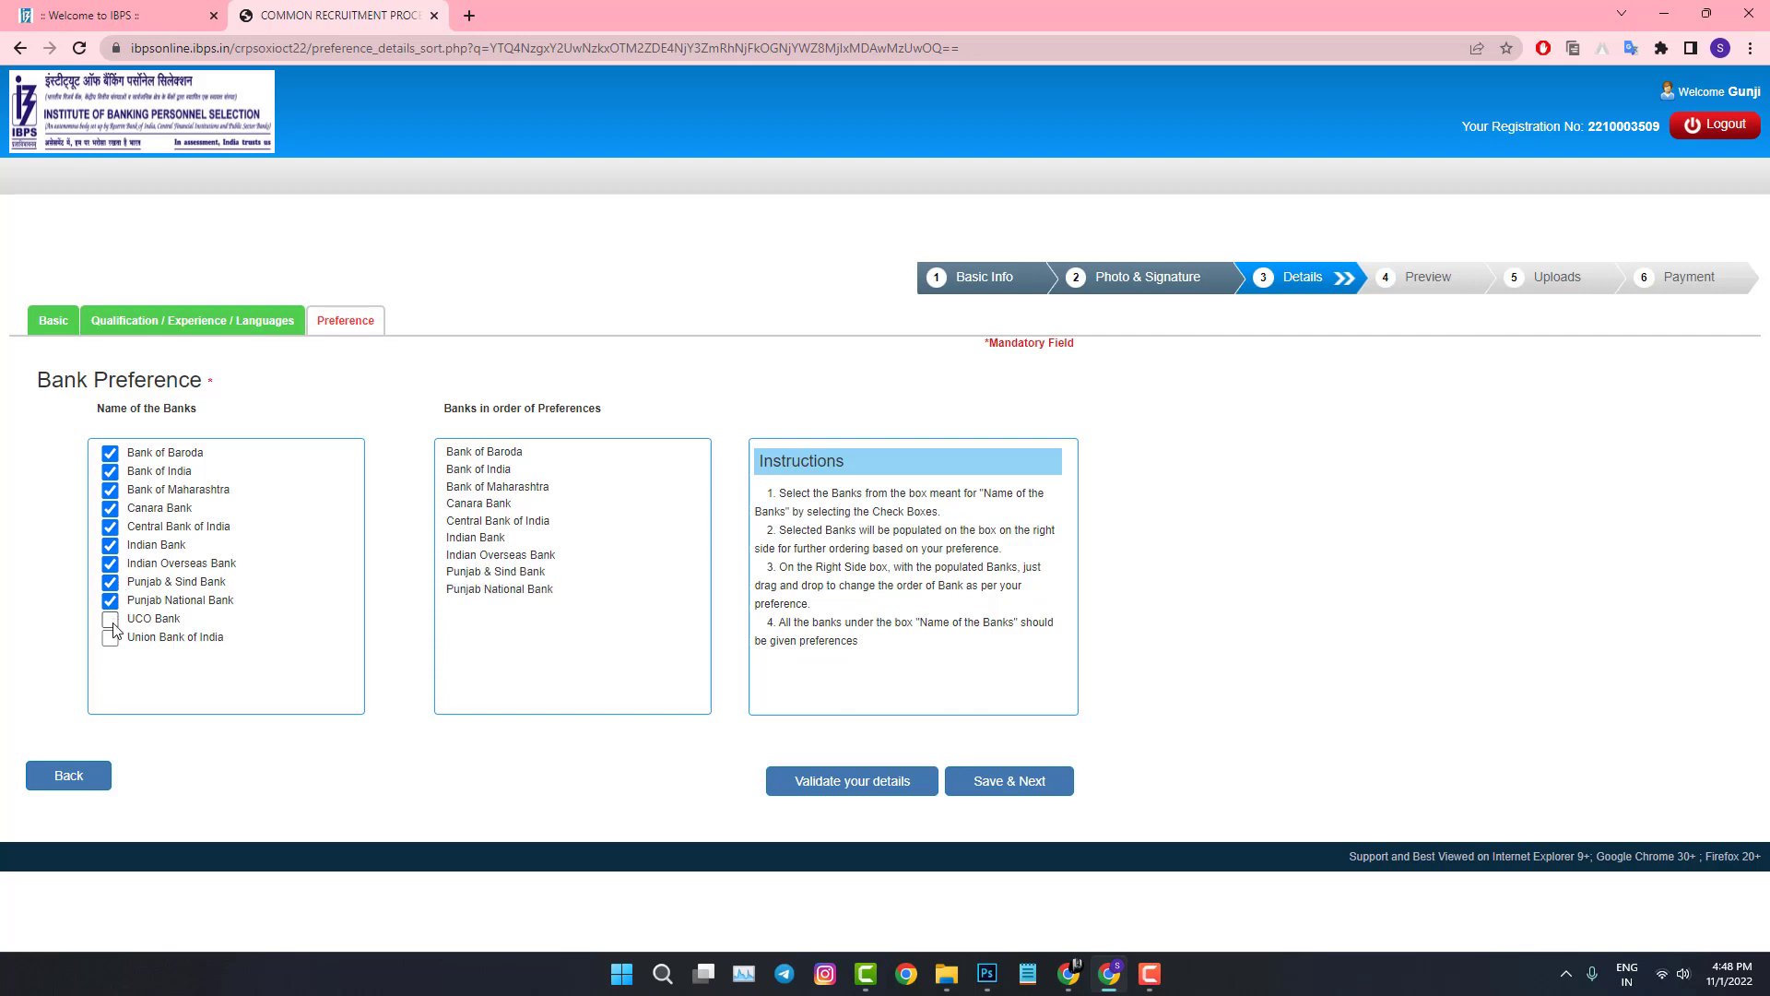
{"action": "left_click", "coordinate": [111, 602]}
{"action": "left_click", "coordinate": [110, 638]}
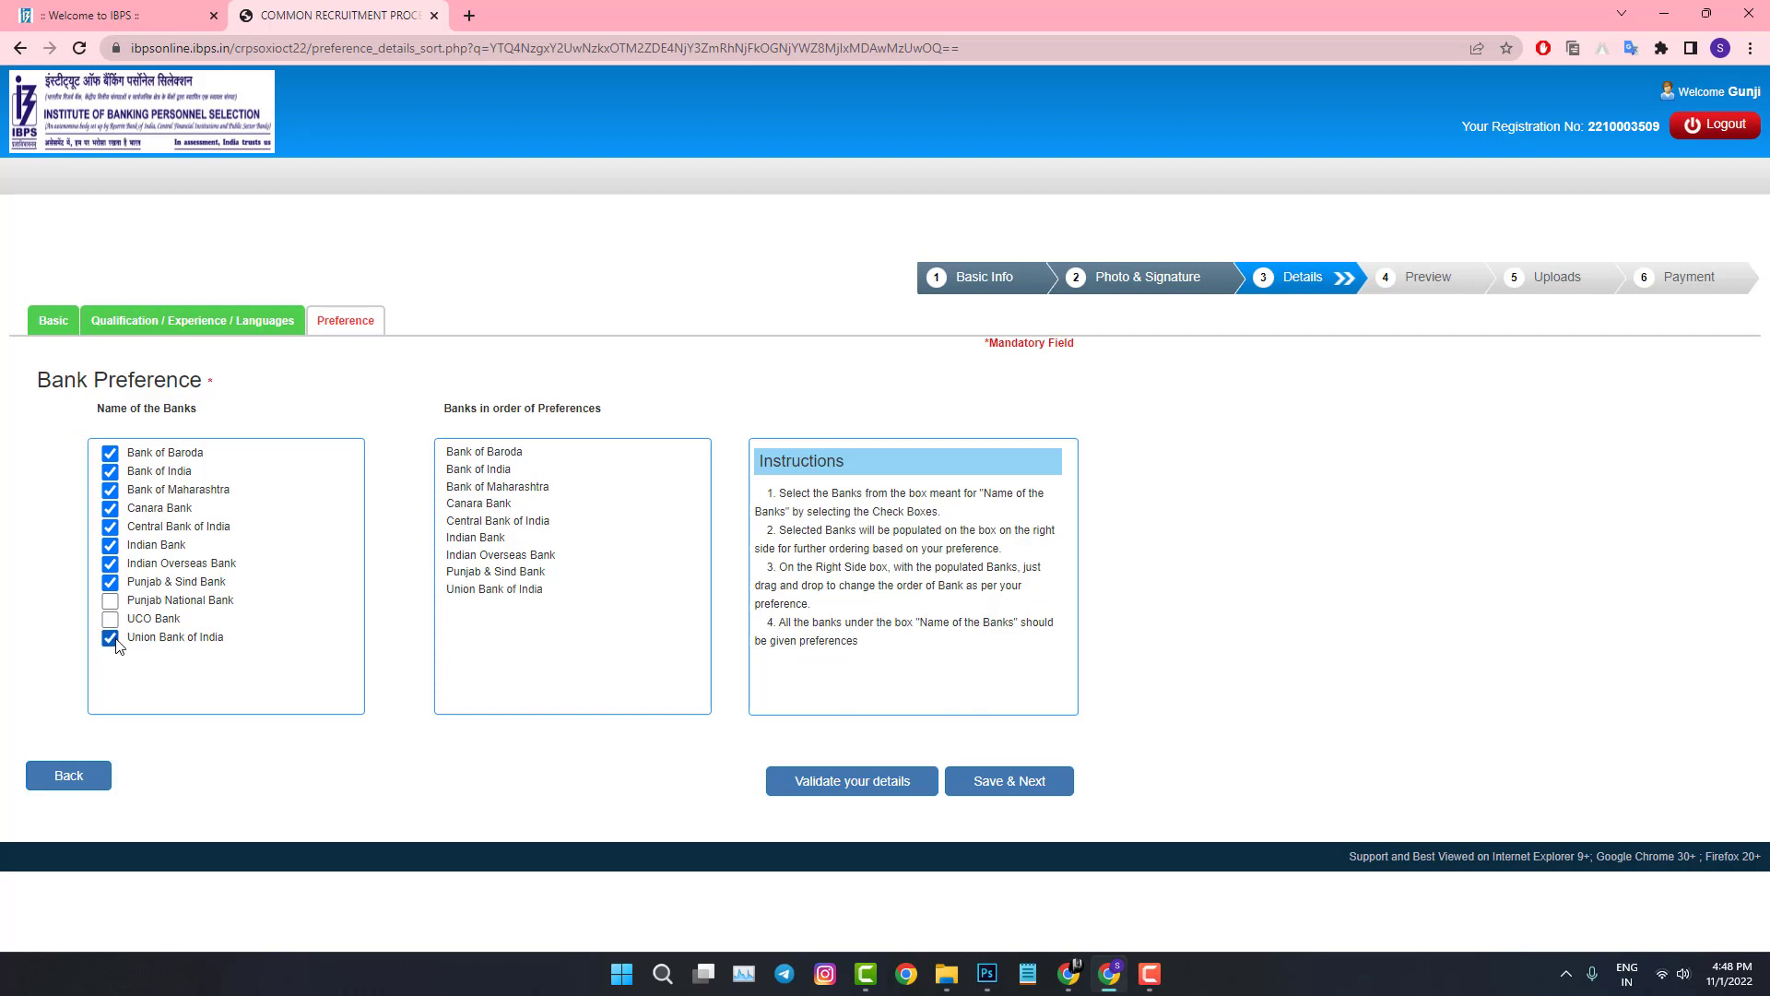
{"action": "left_click", "coordinate": [109, 582]}
{"action": "left_click", "coordinate": [110, 564]}
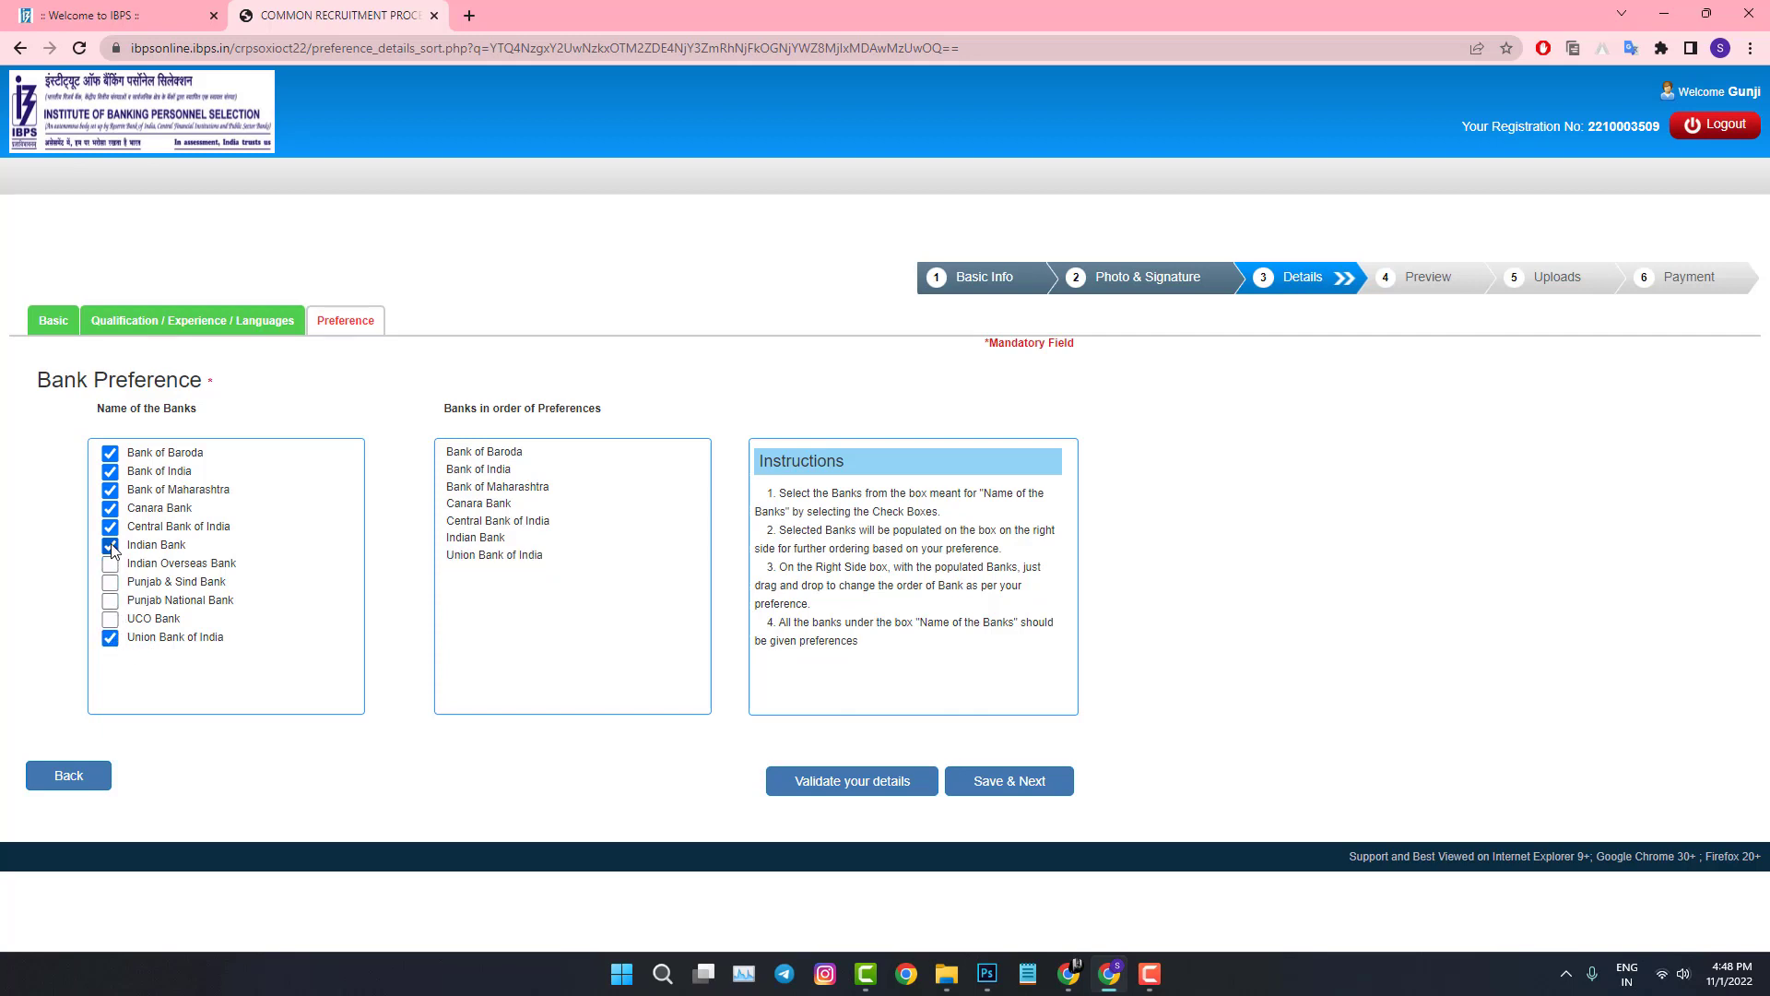
{"action": "left_click", "coordinate": [109, 545]}
{"action": "left_click", "coordinate": [110, 526]}
{"action": "left_click", "coordinate": [109, 508]}
{"action": "left_click", "coordinate": [110, 489]}
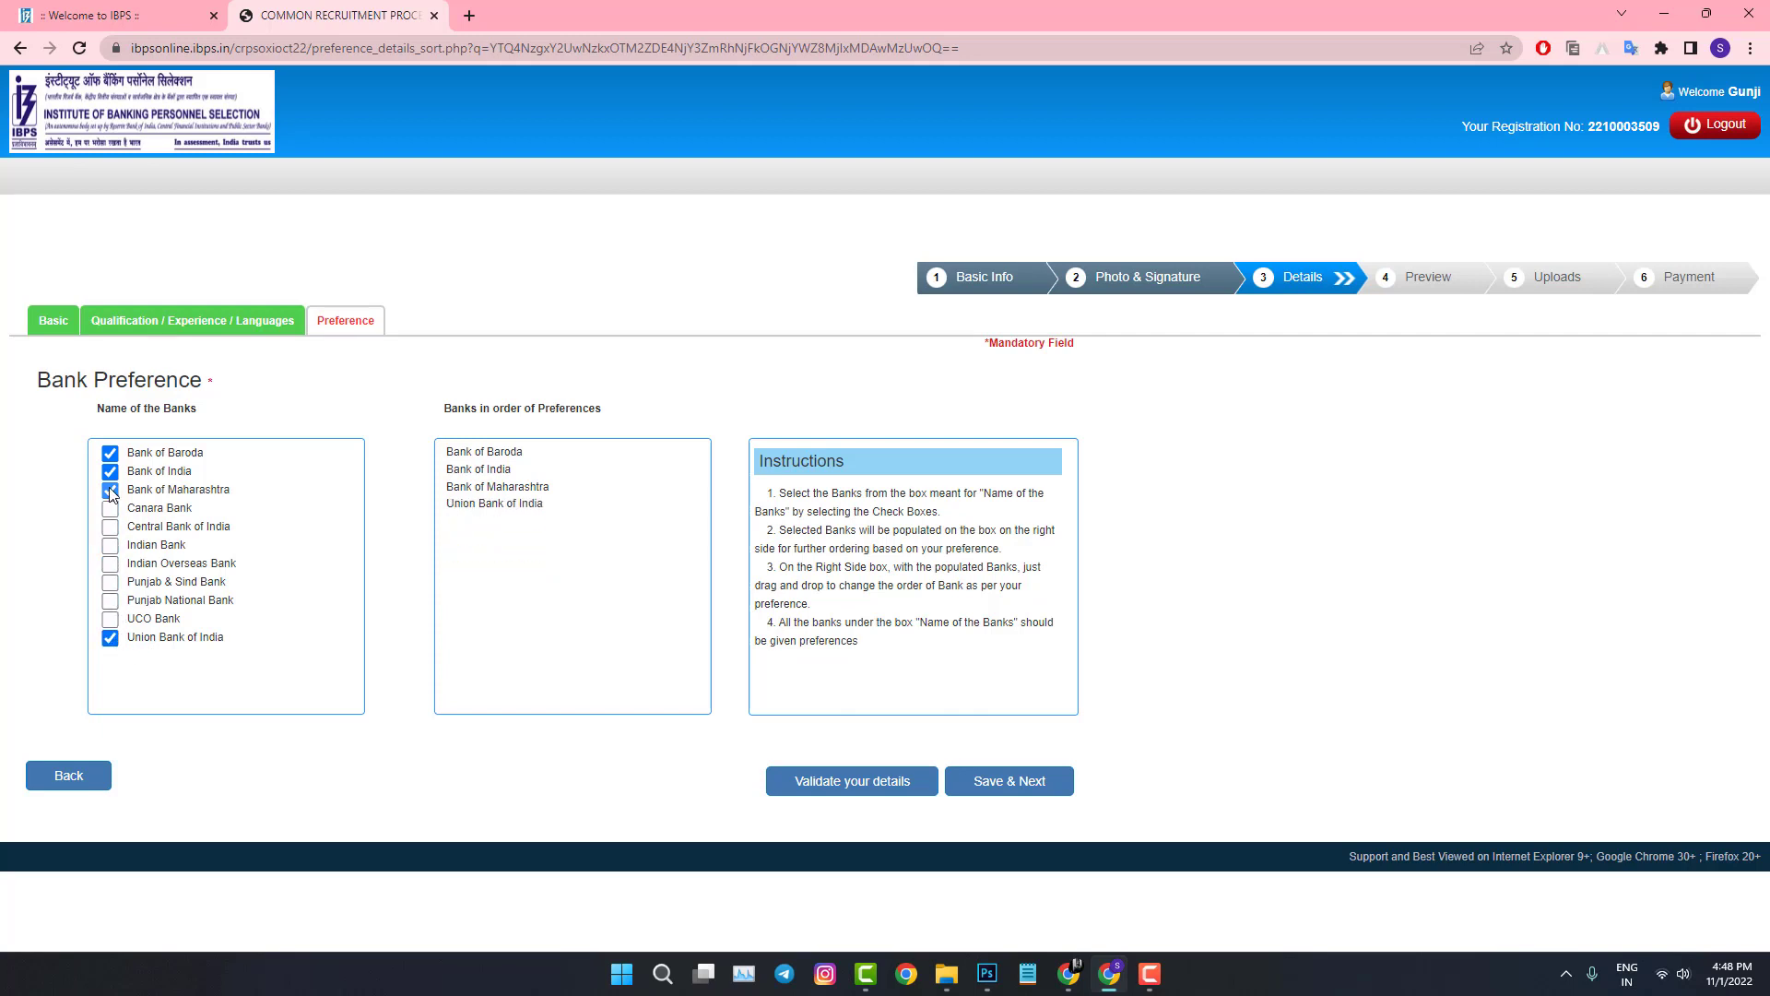
{"action": "left_click", "coordinate": [110, 471]}
{"action": "left_click", "coordinate": [109, 453]}
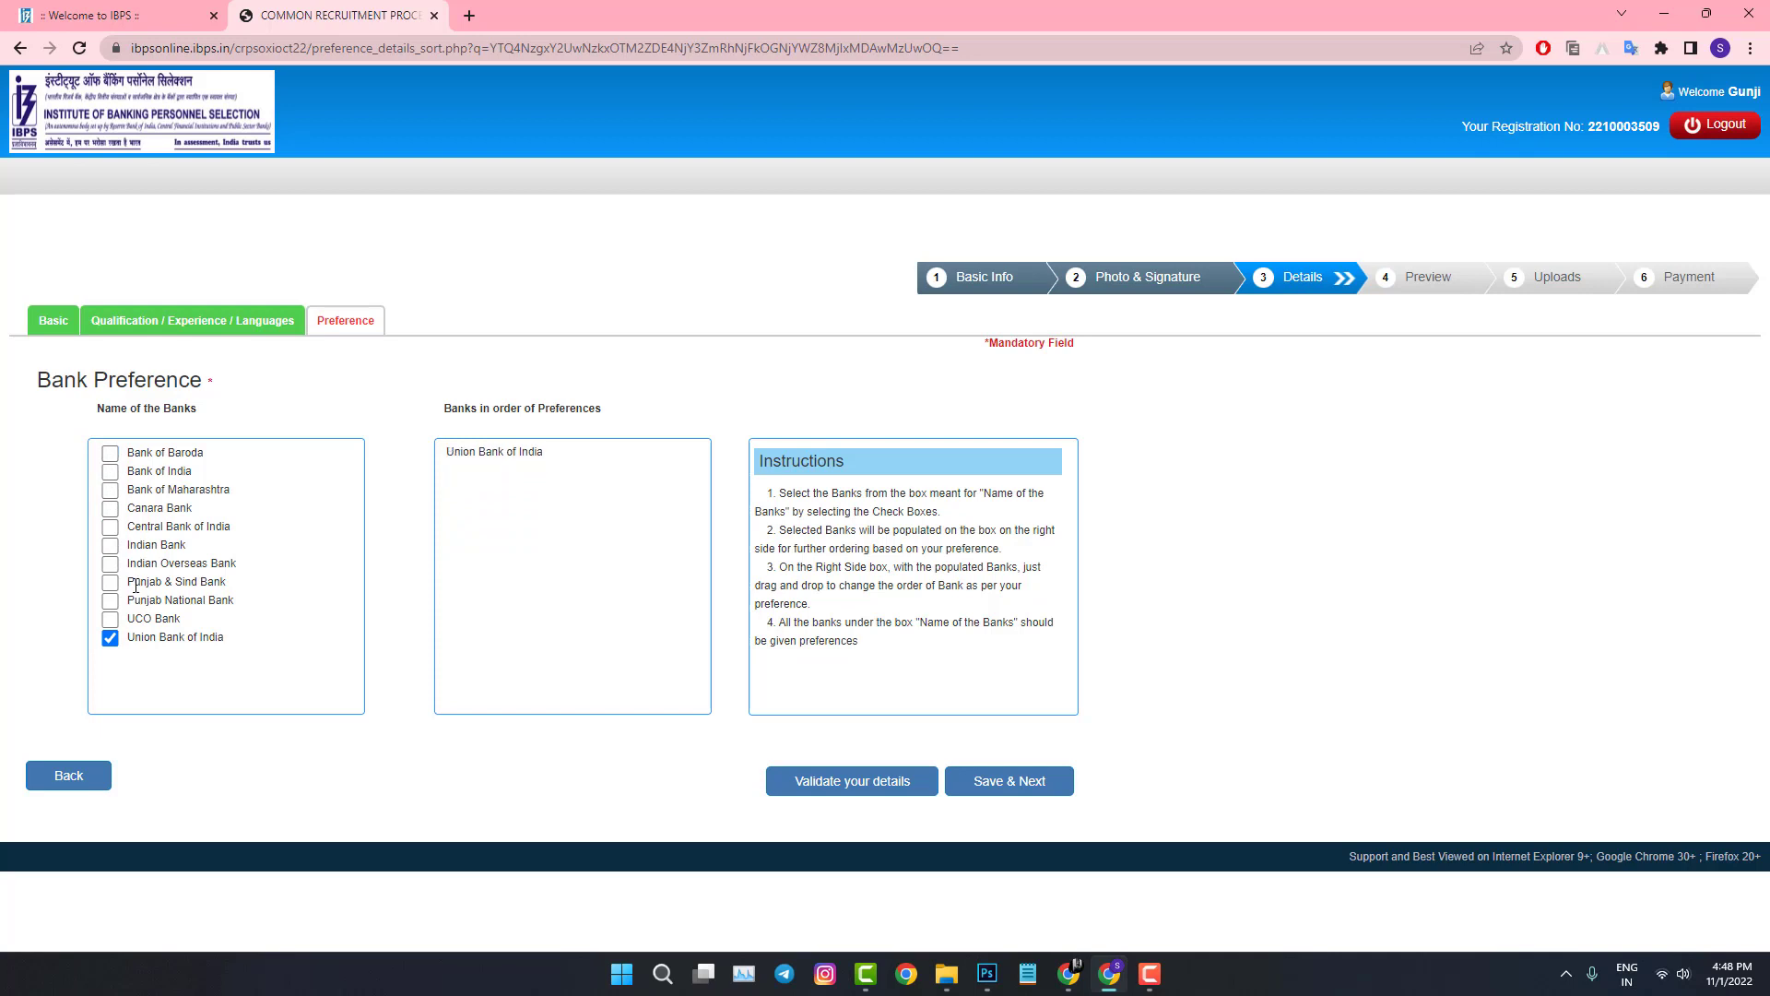
{"action": "left_click", "coordinate": [110, 638]}
Step: Rank UCO Bank first, then Punjab & Sind, Central Bank, Union Bank and the rest, and save
{"action": "left_click", "coordinate": [111, 622]}
{"action": "left_click", "coordinate": [110, 583]}
{"action": "left_click", "coordinate": [110, 527]}
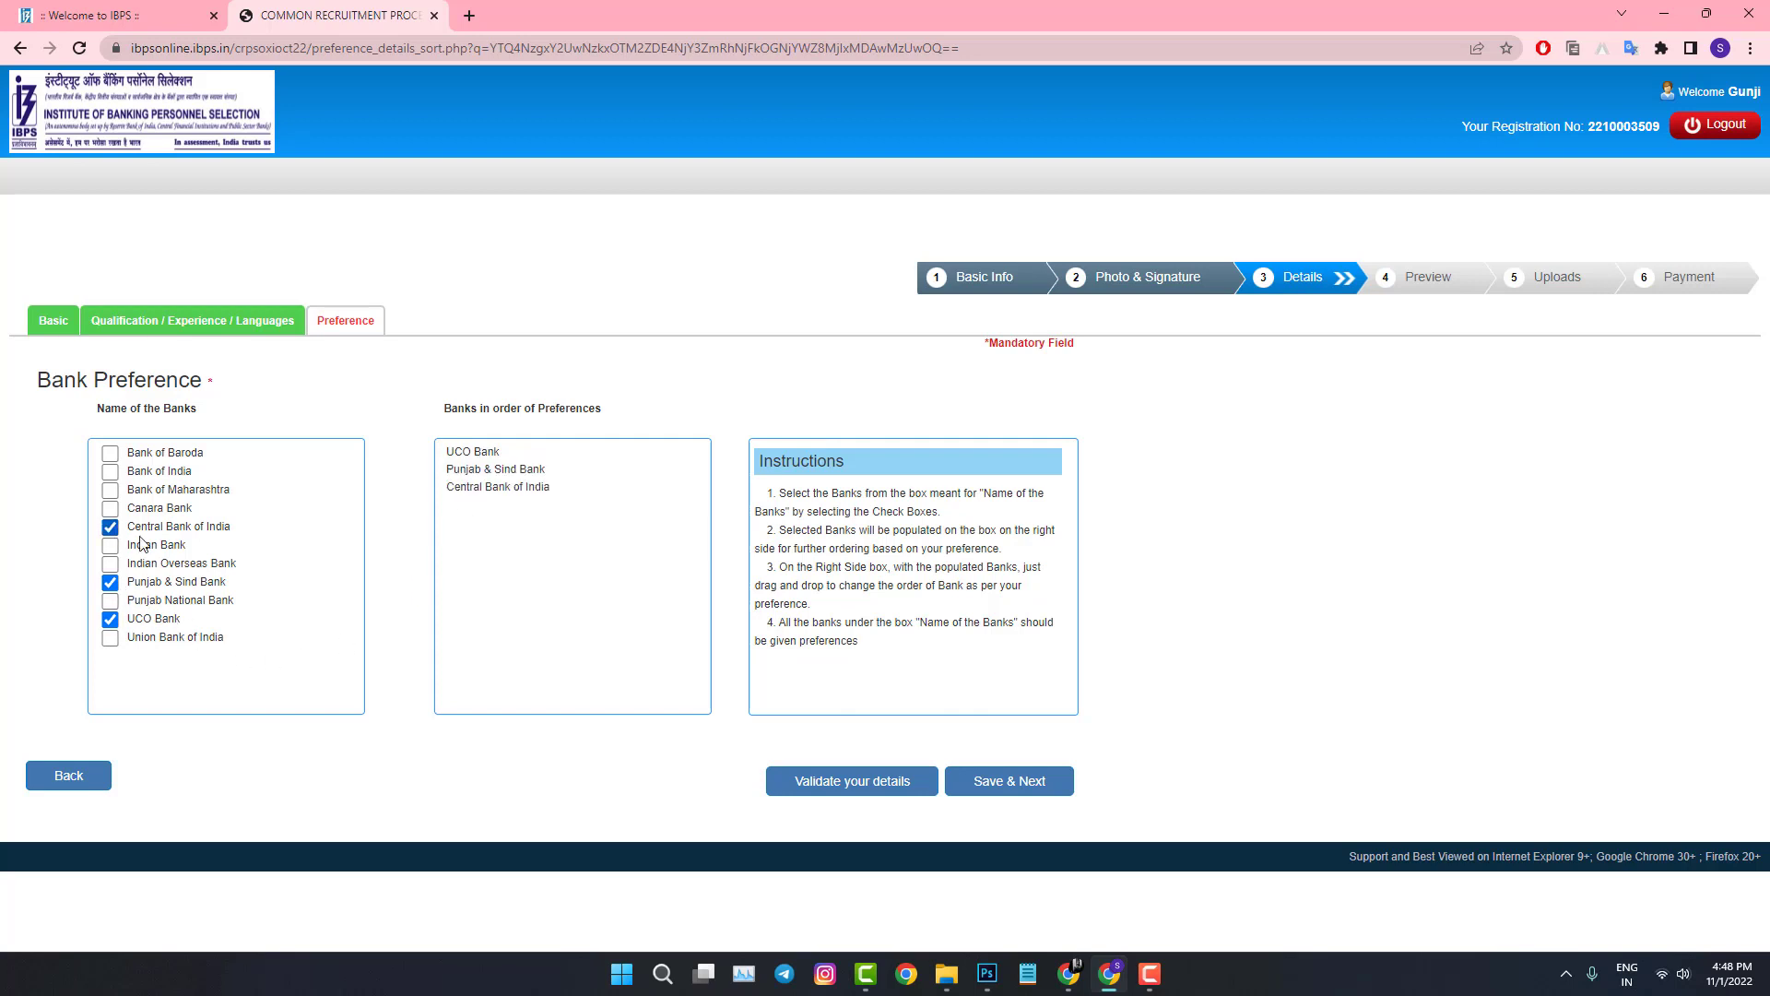
{"action": "left_click", "coordinate": [110, 638]}
{"action": "left_click", "coordinate": [110, 601]}
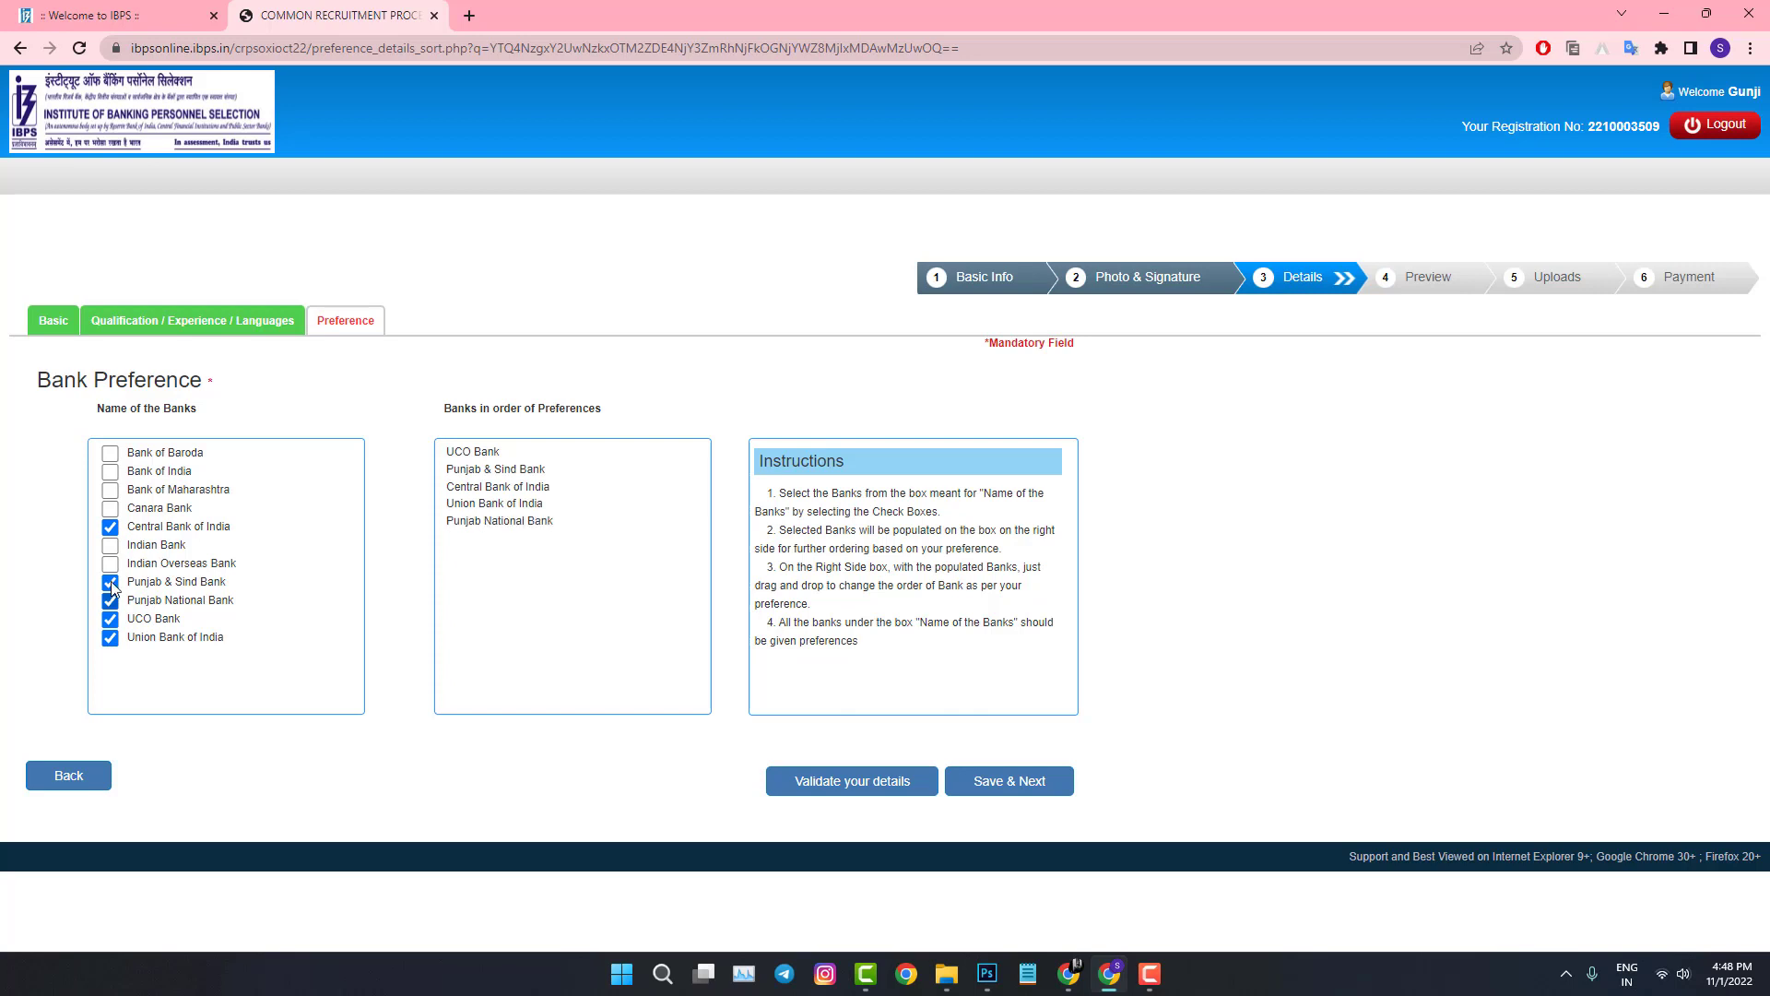
{"action": "left_click", "coordinate": [109, 564]}
{"action": "left_click", "coordinate": [109, 545]}
{"action": "left_click", "coordinate": [110, 509]}
{"action": "left_click", "coordinate": [110, 490]}
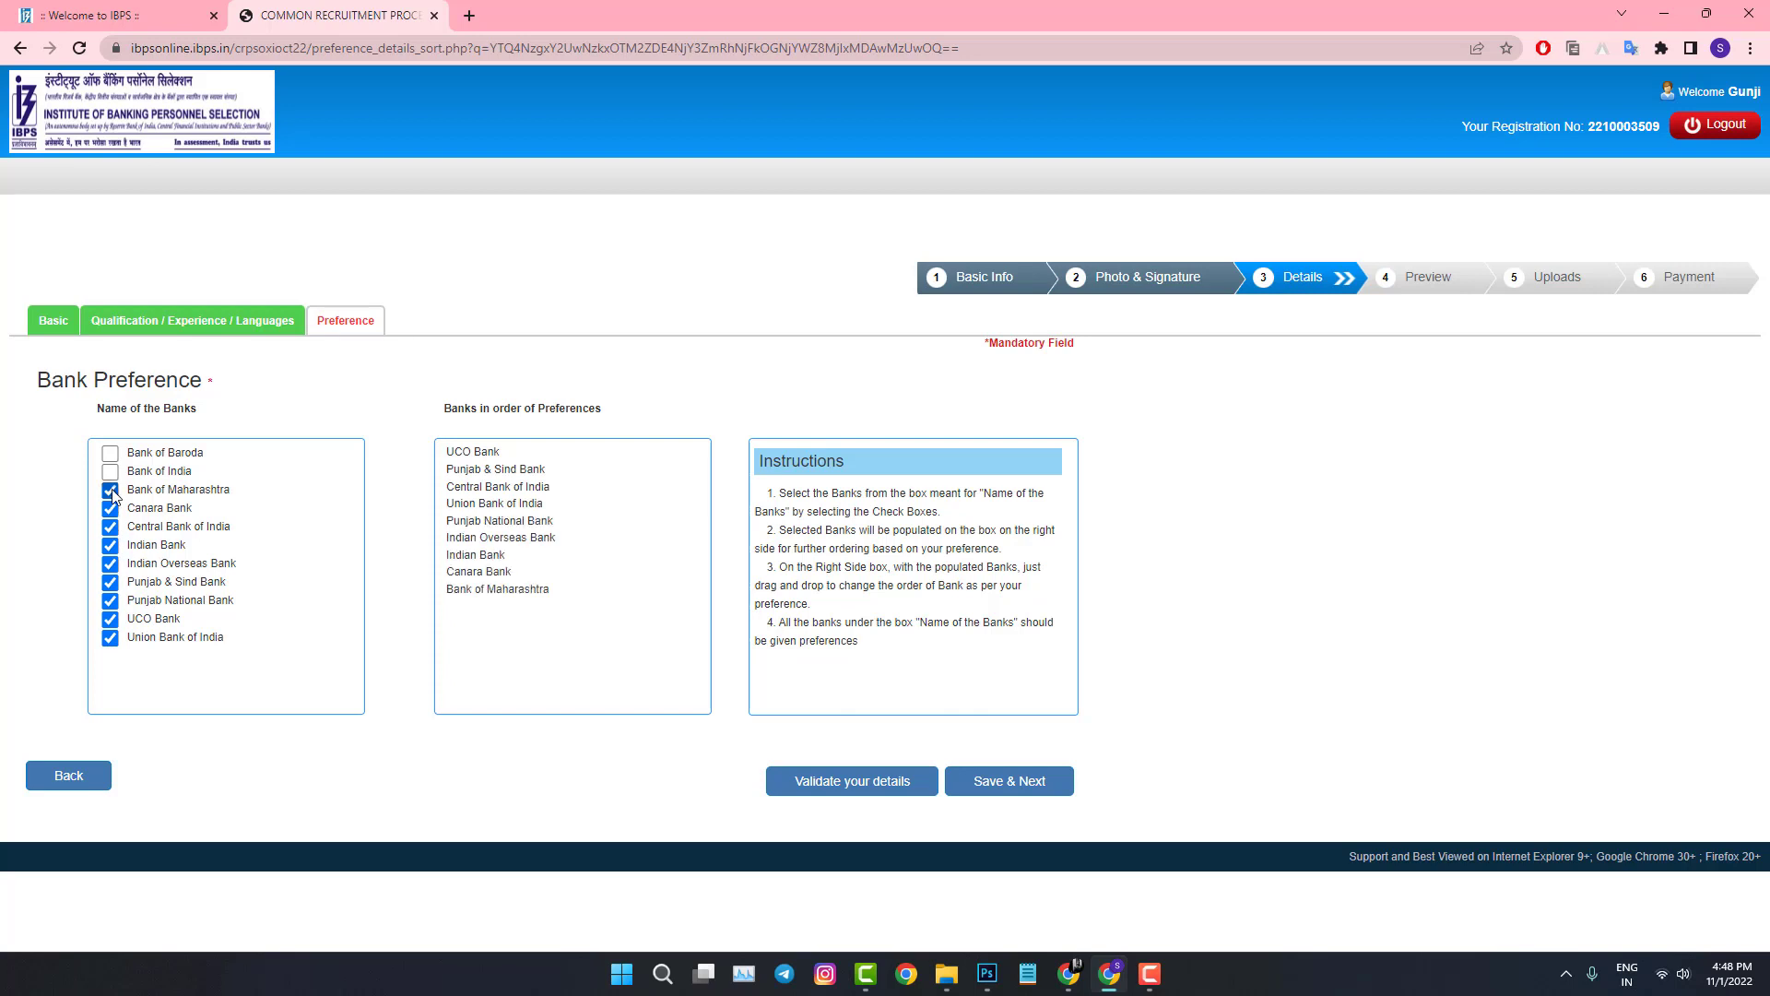
{"action": "left_click", "coordinate": [109, 472]}
{"action": "left_click", "coordinate": [109, 454]}
{"action": "left_click", "coordinate": [1012, 782]}
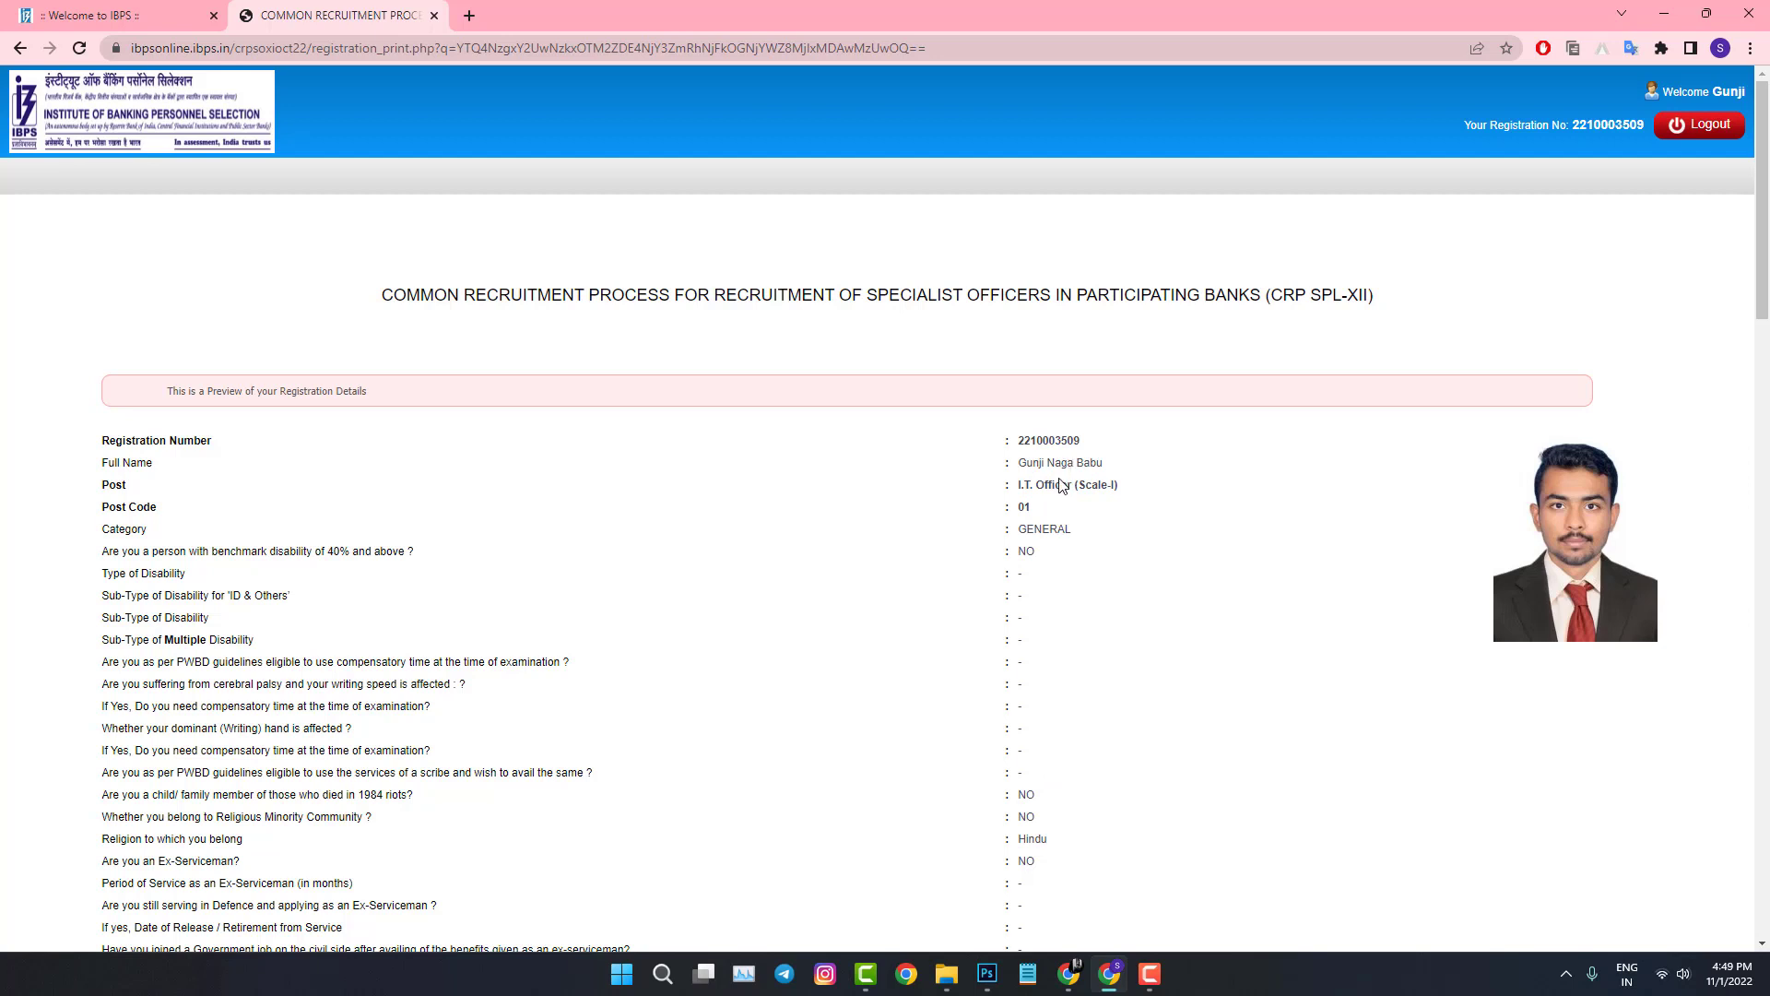
Step: Review the preview, tick 'I Agree' and the name confirmation, and complete the registration
{"action": "scroll", "coordinate": [1065, 479], "scroll_direction": "down", "scroll_amount": 1}
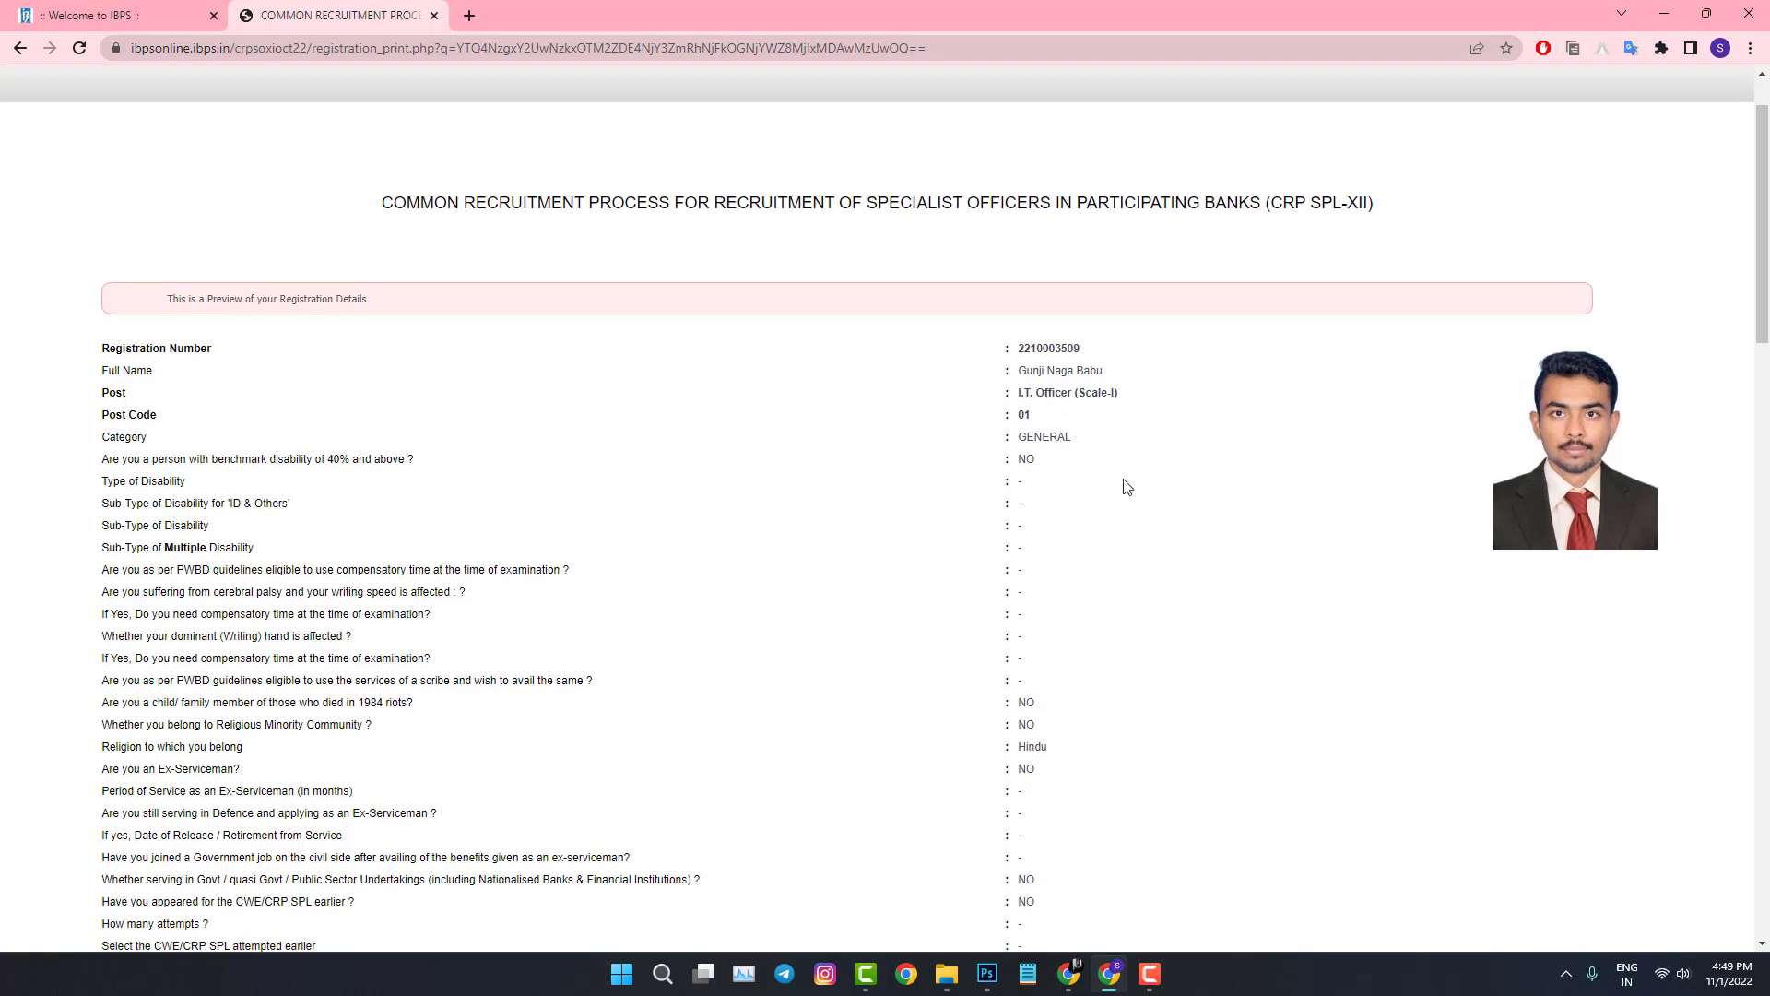
{"action": "scroll", "coordinate": [1126, 488], "scroll_direction": "down", "scroll_amount": 1}
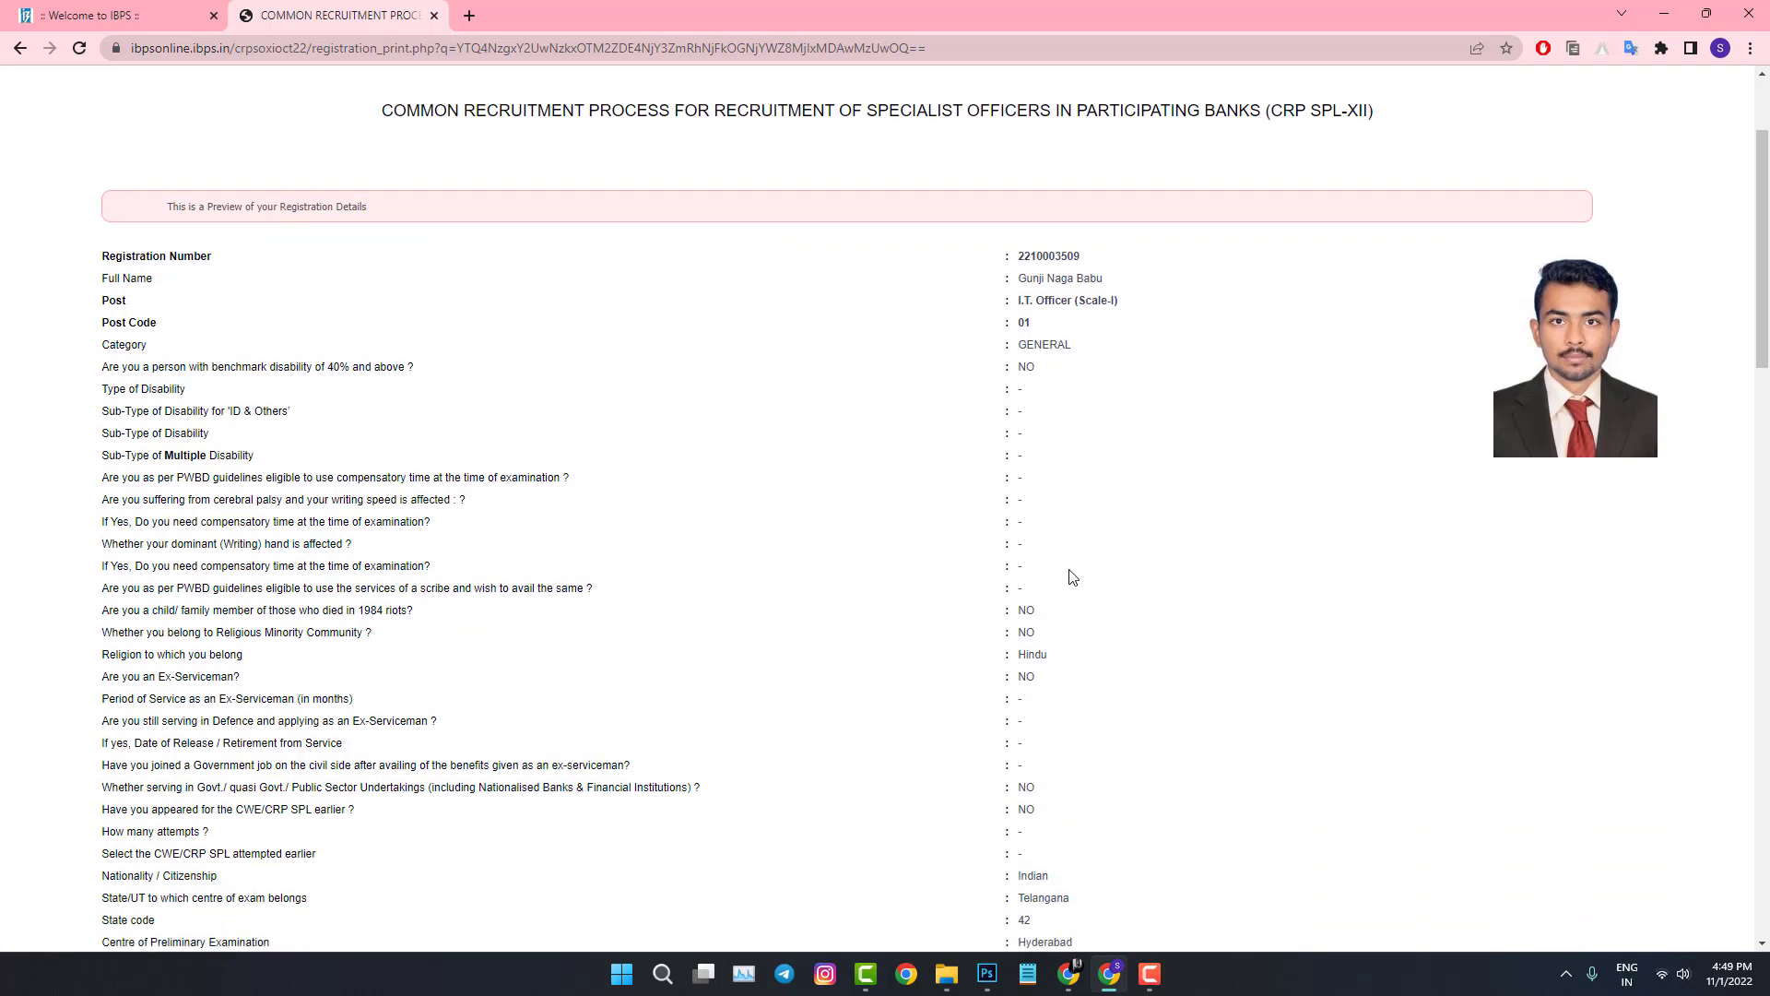
{"action": "scroll", "coordinate": [1075, 573], "scroll_direction": "down", "scroll_amount": 1}
{"action": "scroll", "coordinate": [1076, 498], "scroll_direction": "down", "scroll_amount": 1}
{"action": "scroll", "coordinate": [1077, 499], "scroll_direction": "down", "scroll_amount": 2}
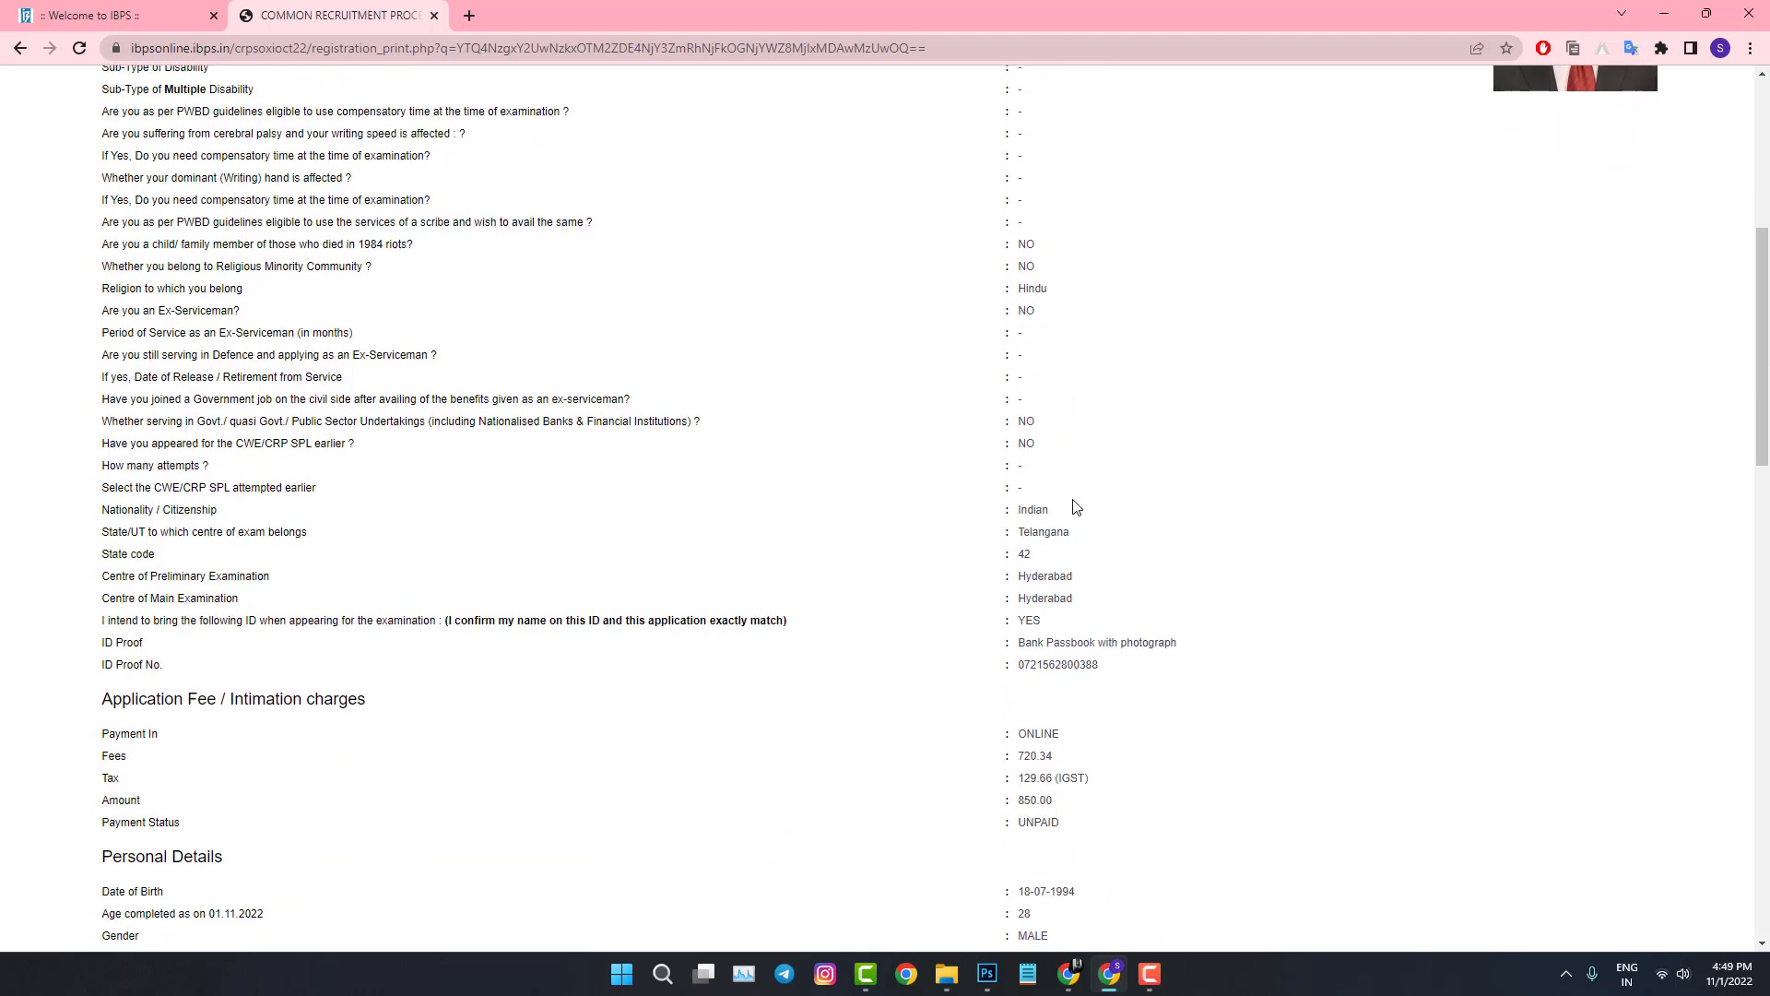
{"action": "scroll", "coordinate": [1080, 522], "scroll_direction": "down", "scroll_amount": 1}
{"action": "scroll", "coordinate": [1074, 531], "scroll_direction": "down", "scroll_amount": 3}
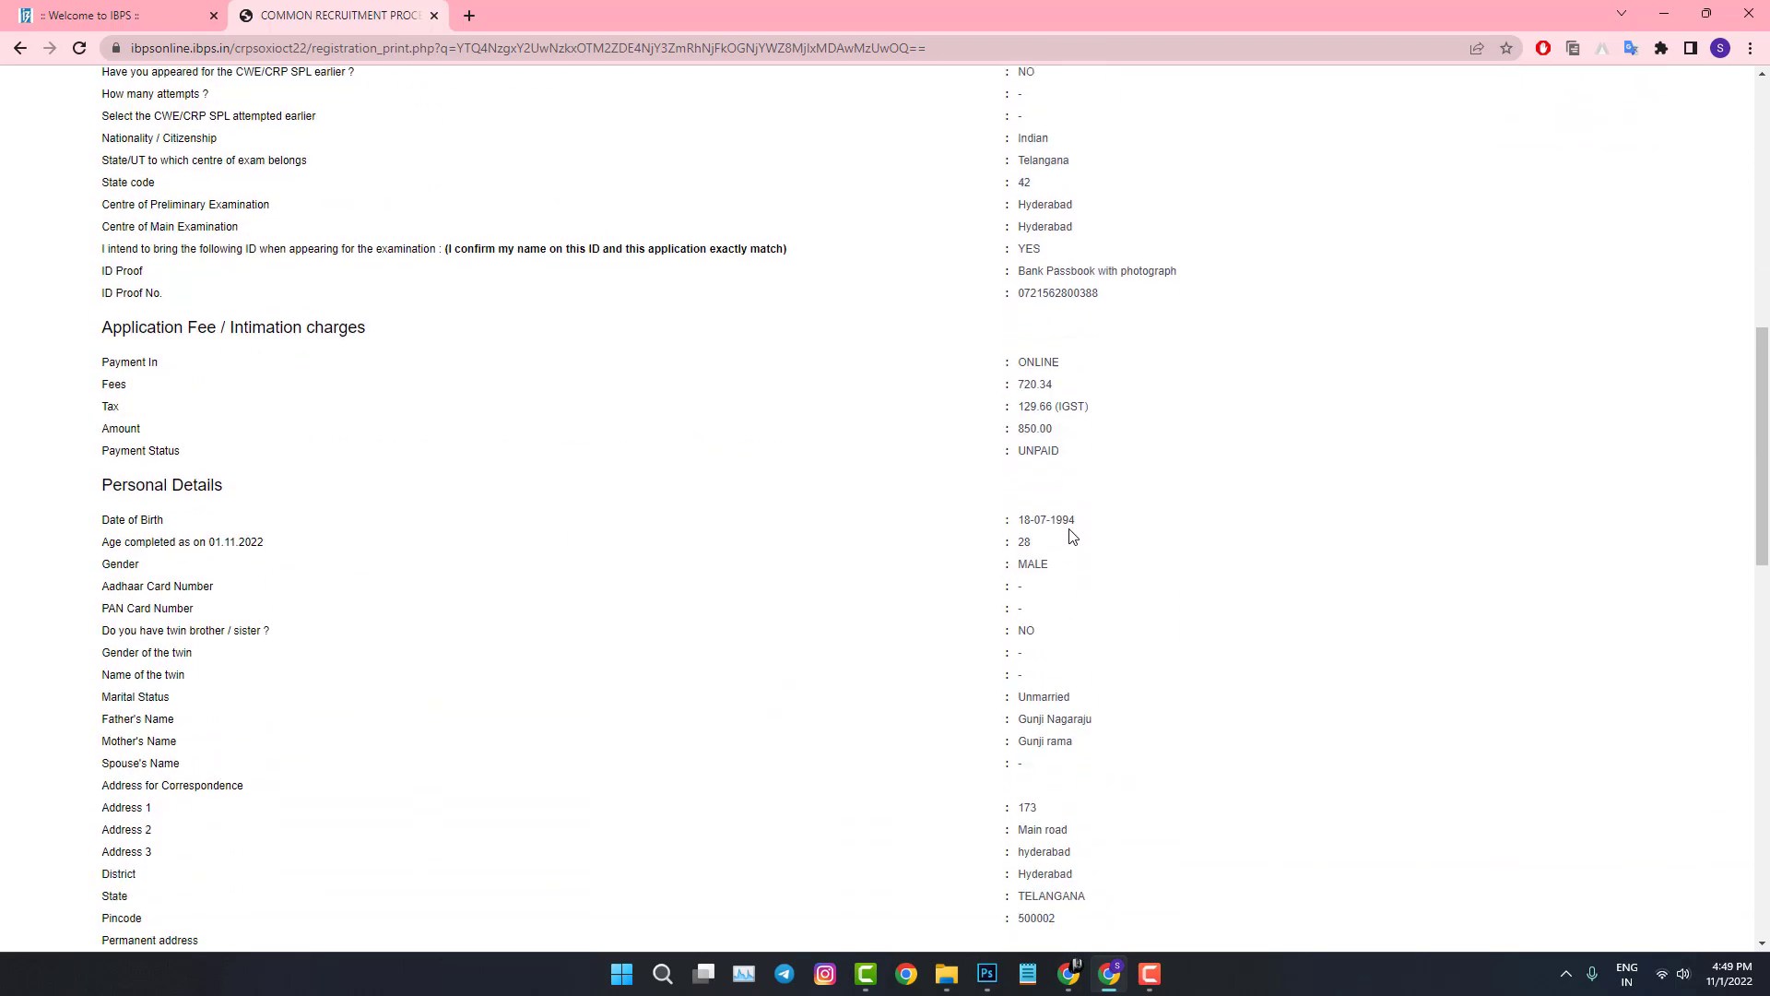
{"action": "scroll", "coordinate": [1069, 544], "scroll_direction": "down", "scroll_amount": 4}
{"action": "scroll", "coordinate": [1070, 546], "scroll_direction": "down", "scroll_amount": 6}
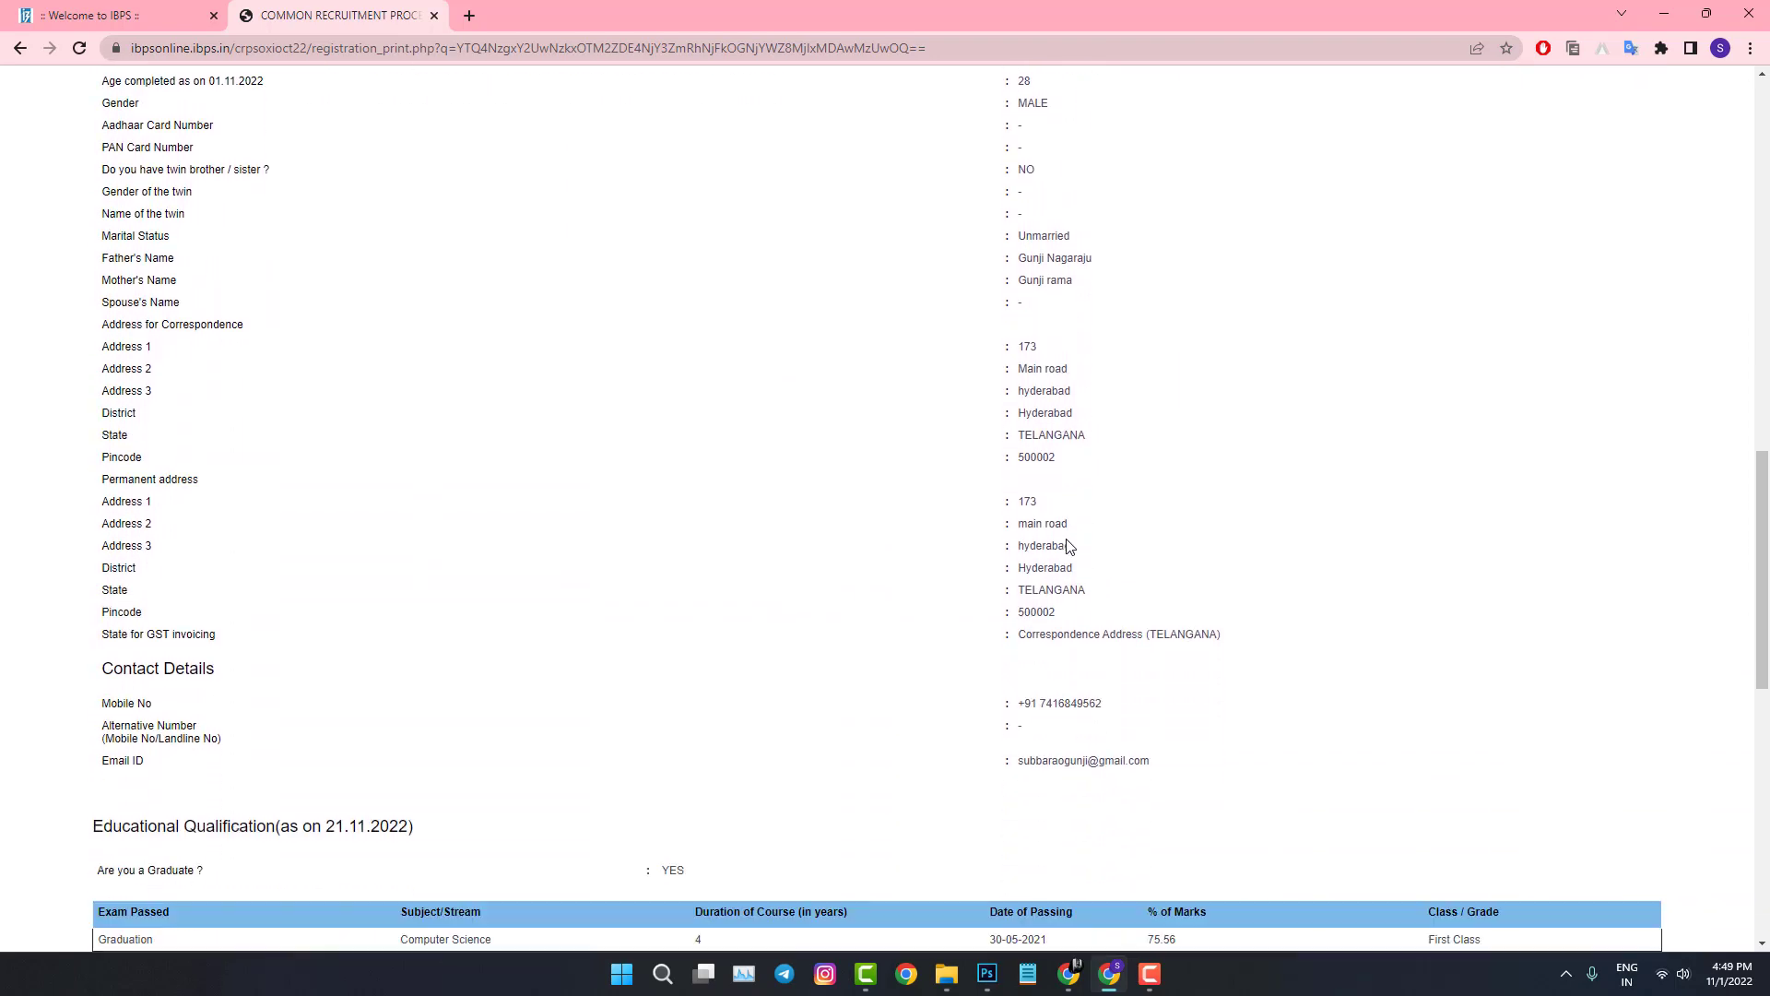
{"action": "scroll", "coordinate": [1068, 555], "scroll_direction": "down", "scroll_amount": 3}
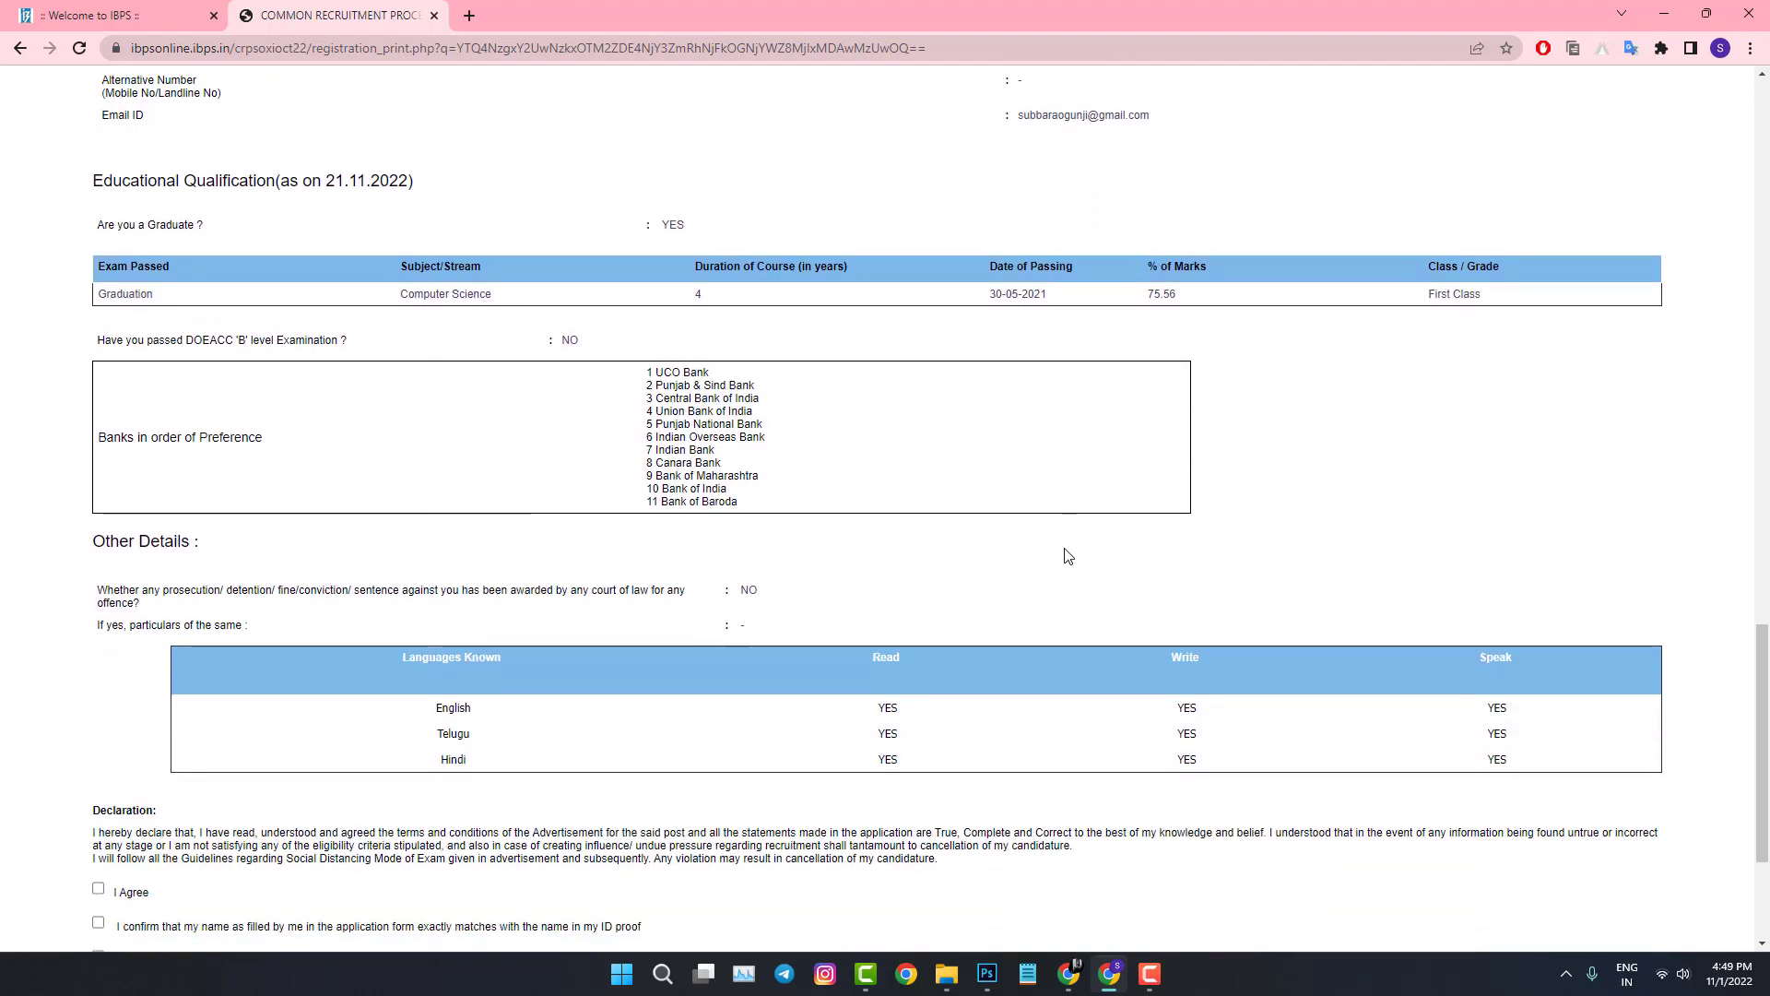
{"action": "scroll", "coordinate": [1068, 557], "scroll_direction": "down", "scroll_amount": 2}
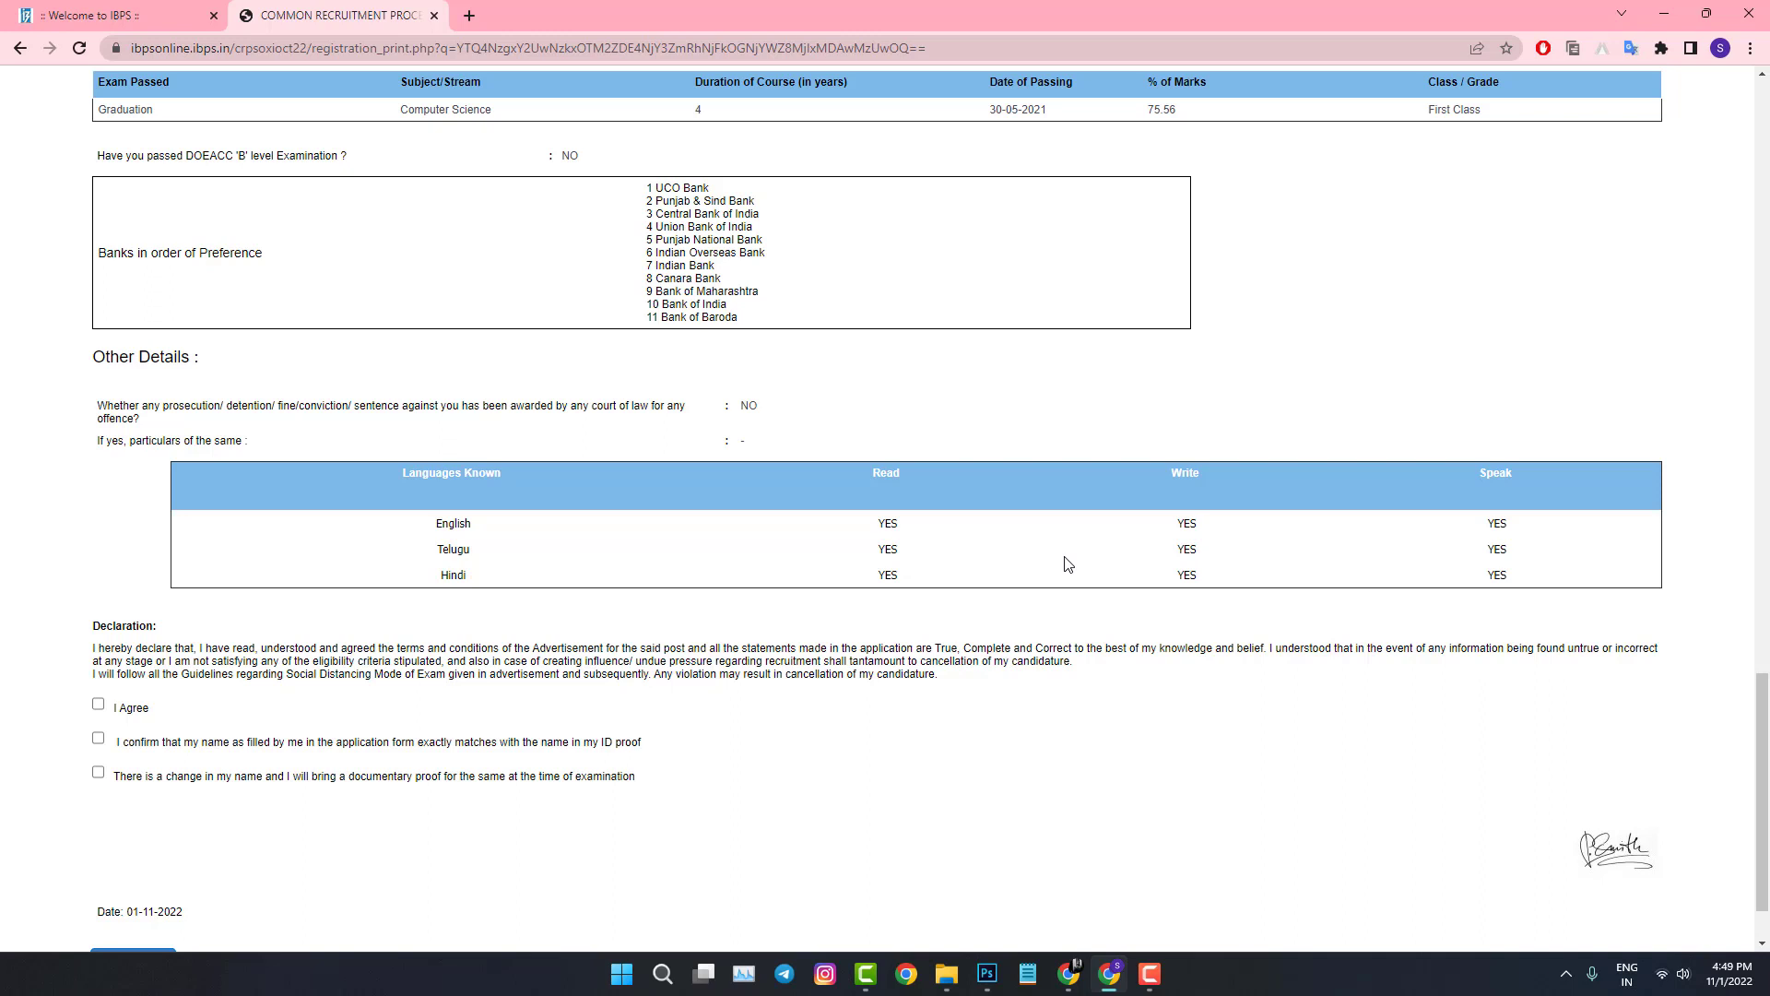
{"action": "scroll", "coordinate": [1065, 562], "scroll_direction": "up", "scroll_amount": 1}
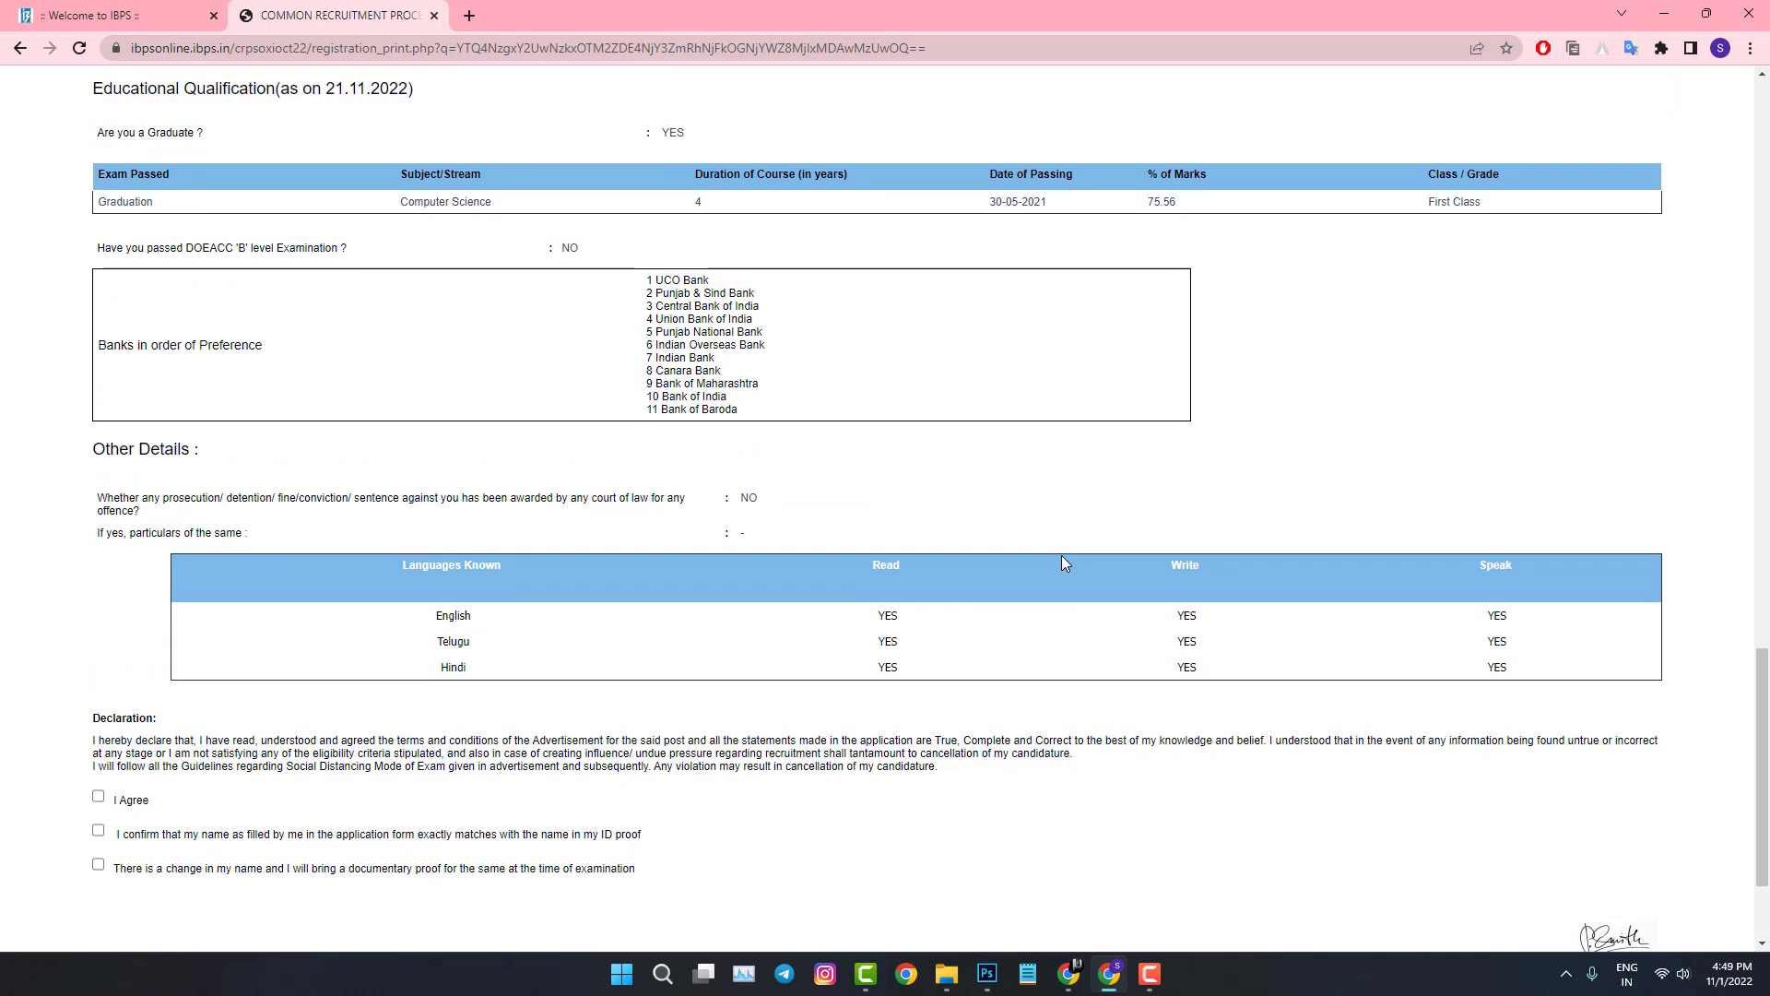
{"action": "scroll", "coordinate": [1060, 555], "scroll_direction": "up", "scroll_amount": 2}
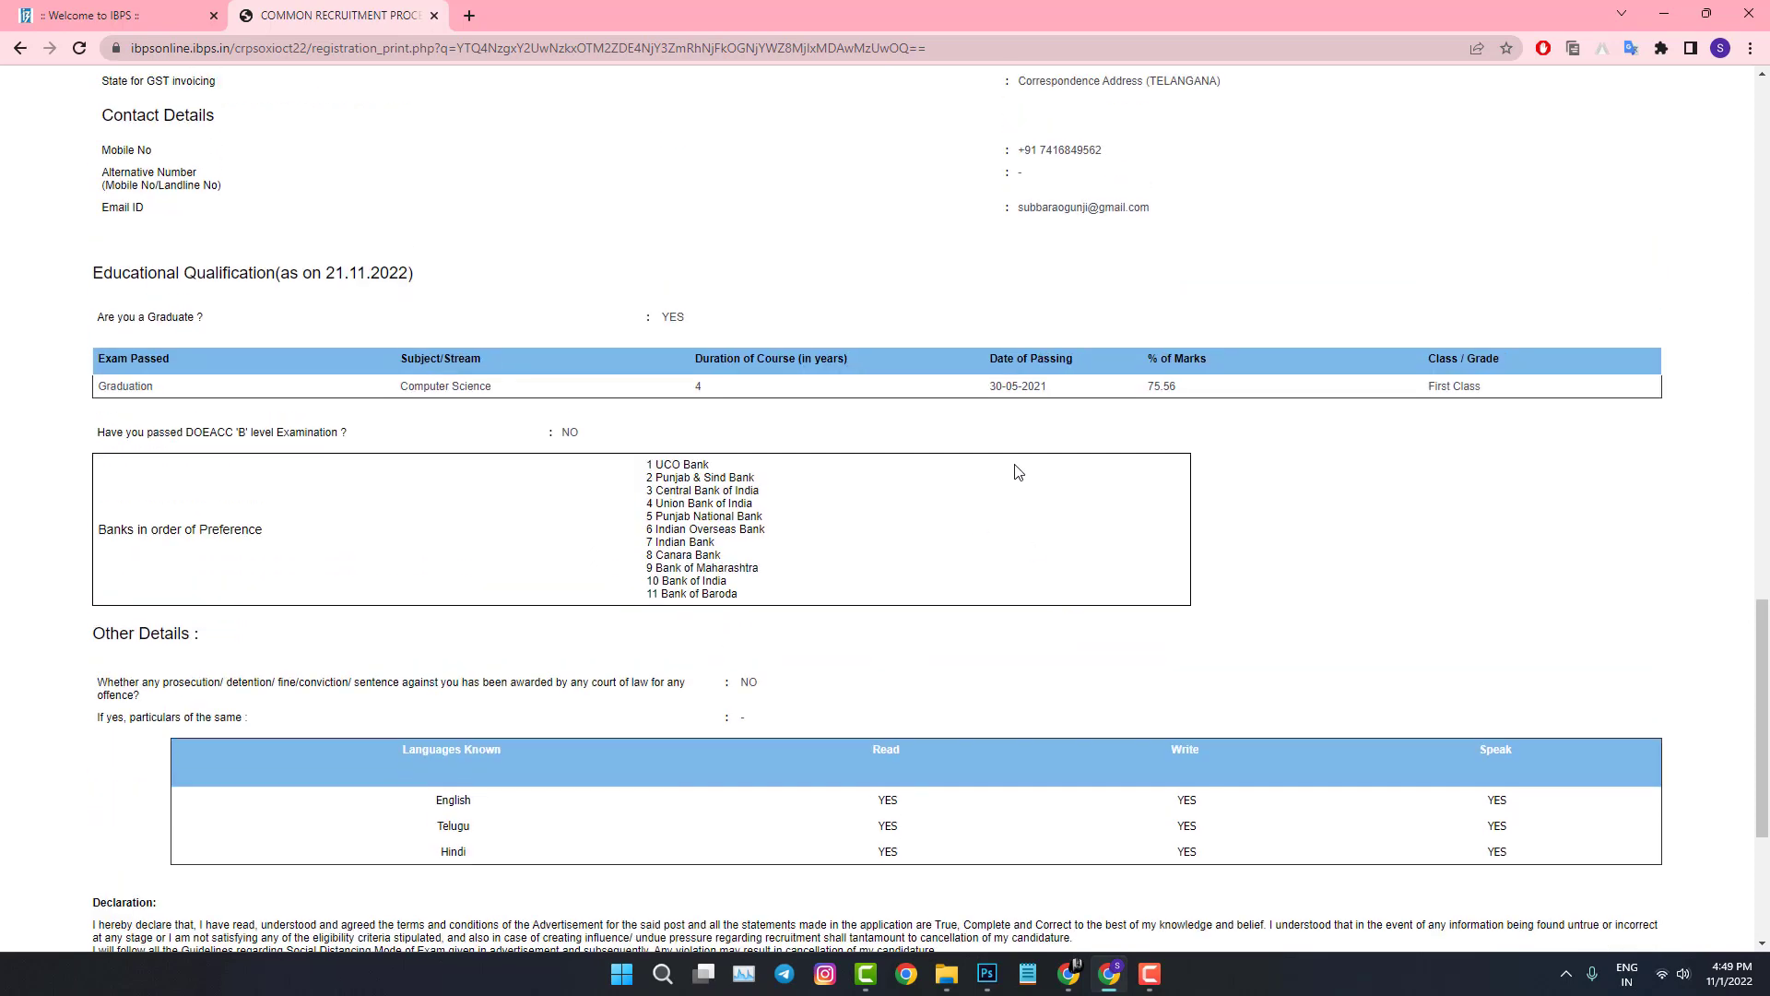
{"action": "scroll", "coordinate": [1014, 470], "scroll_direction": "down", "scroll_amount": 4}
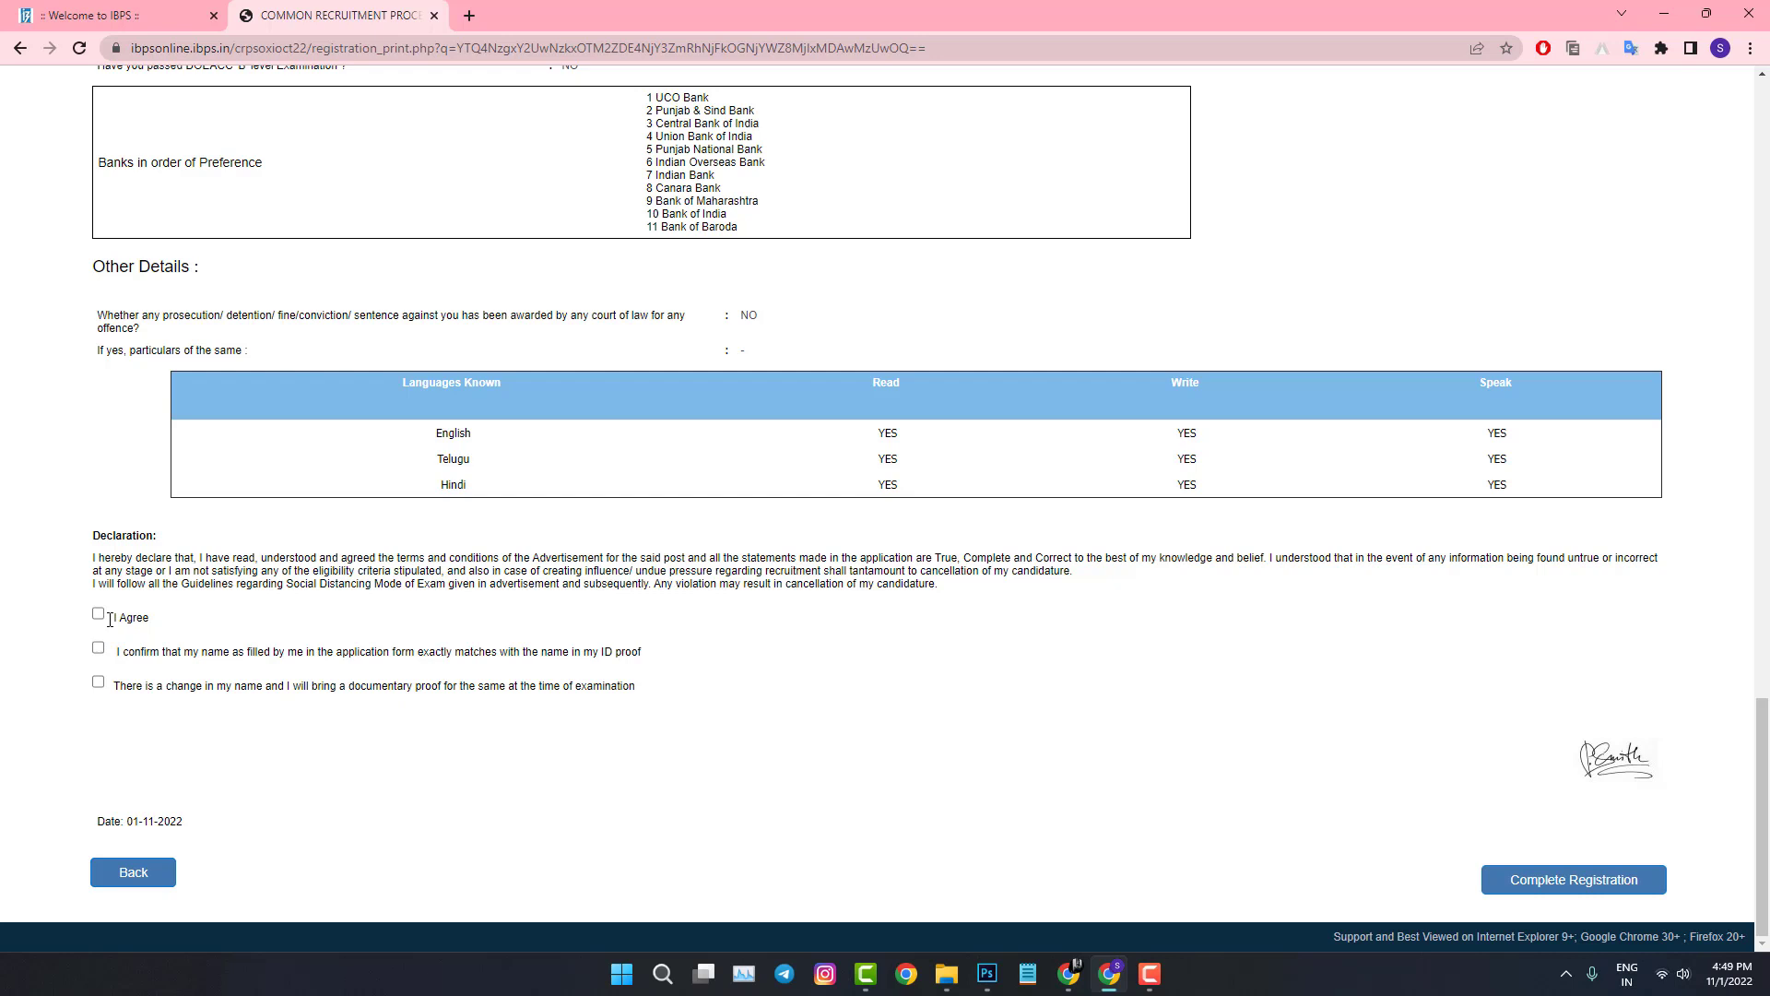
{"action": "left_click", "coordinate": [110, 619]}
{"action": "left_click", "coordinate": [99, 649]}
{"action": "left_click", "coordinate": [1564, 881]}
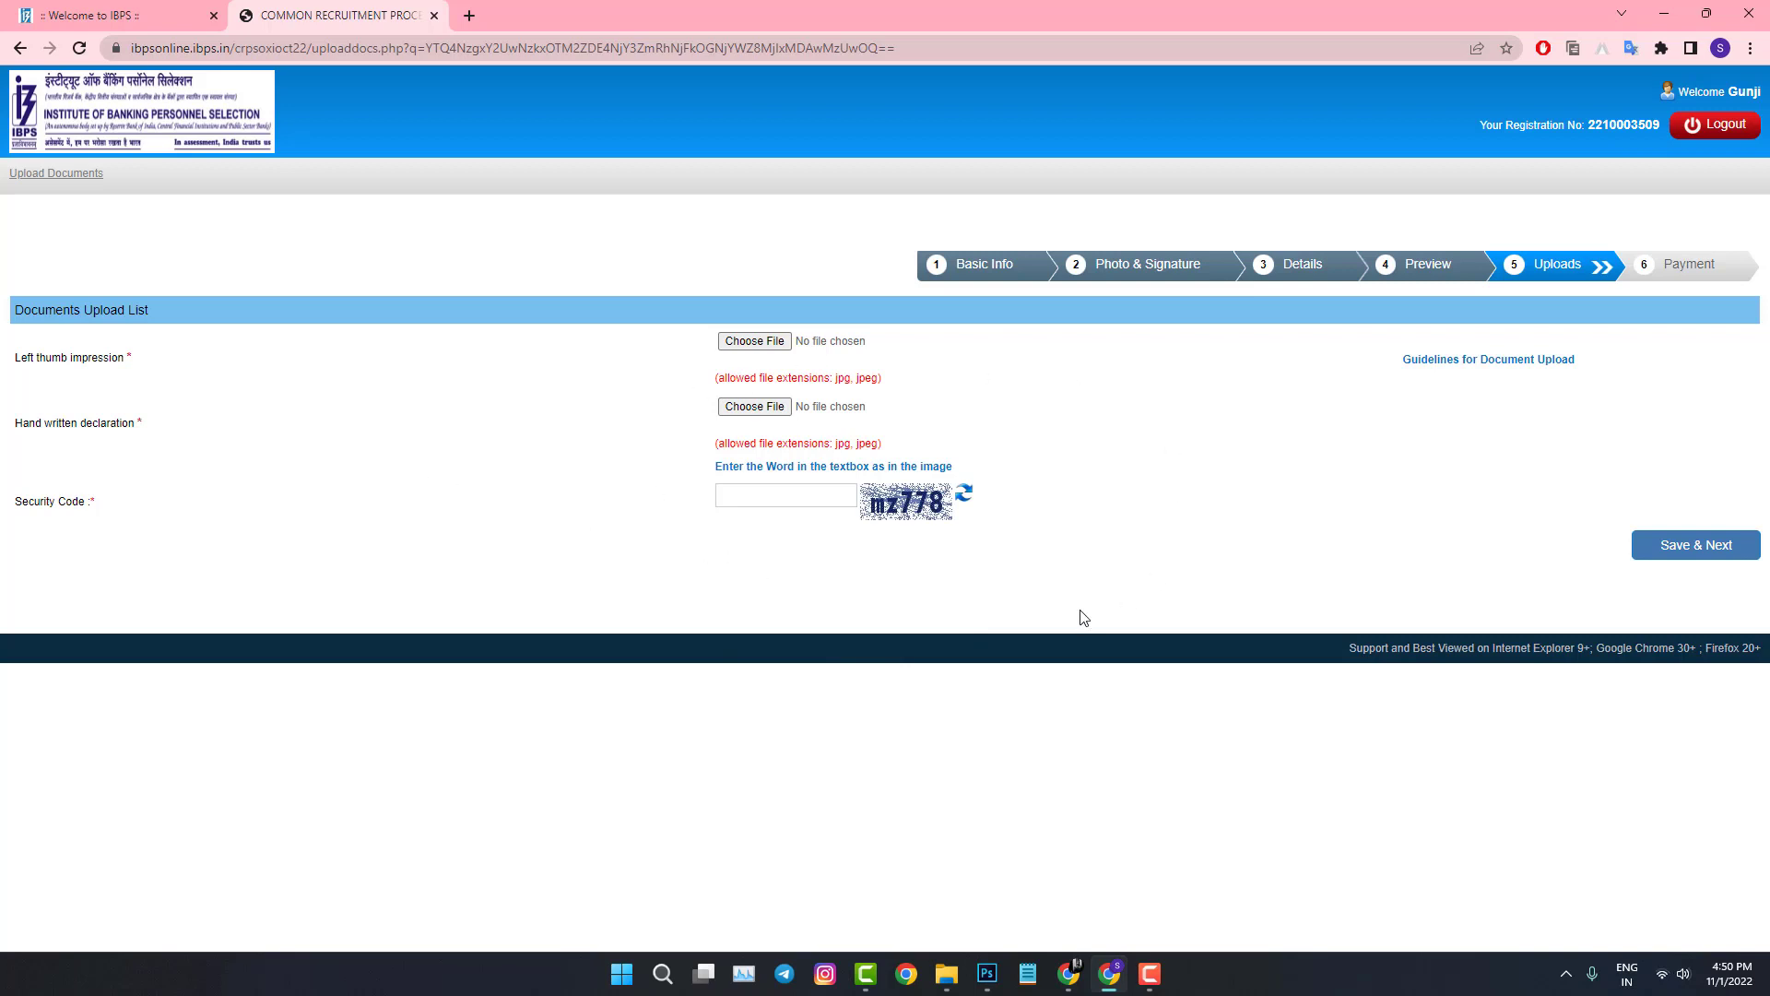
Step: Upload the thumbsign image as the left thumb impression and accept its preview
{"action": "left_click", "coordinate": [752, 341]}
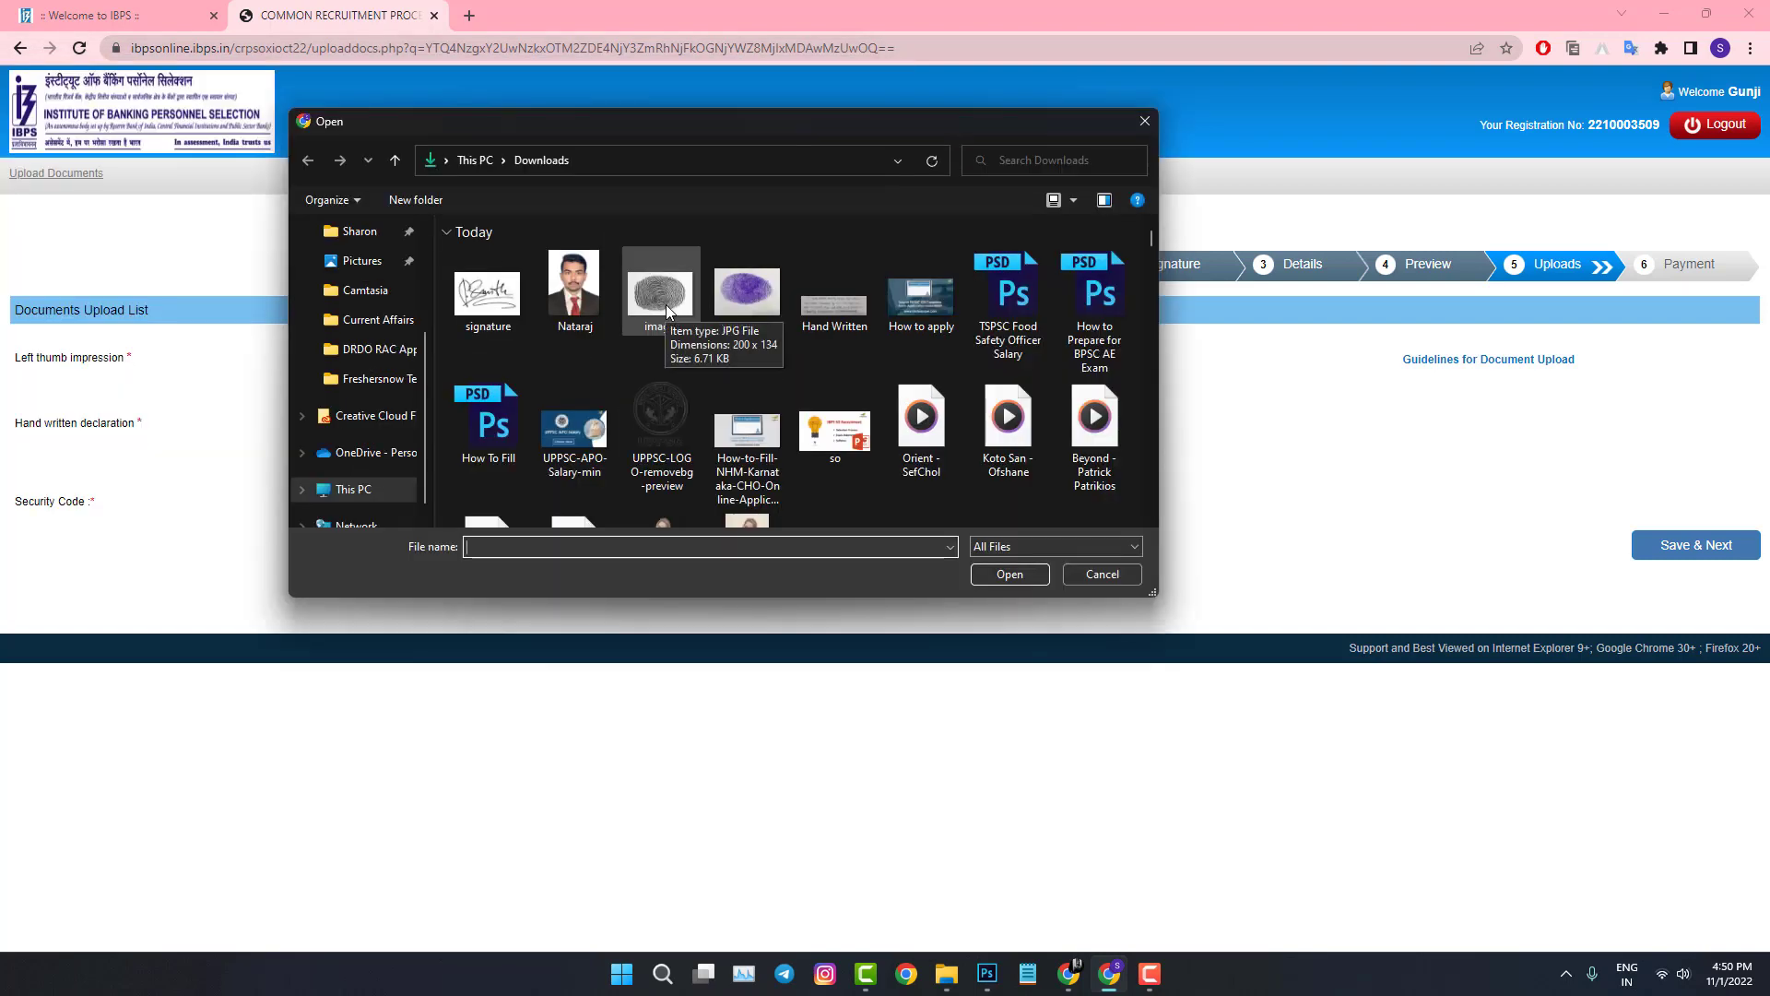
{"action": "left_click", "coordinate": [667, 311]}
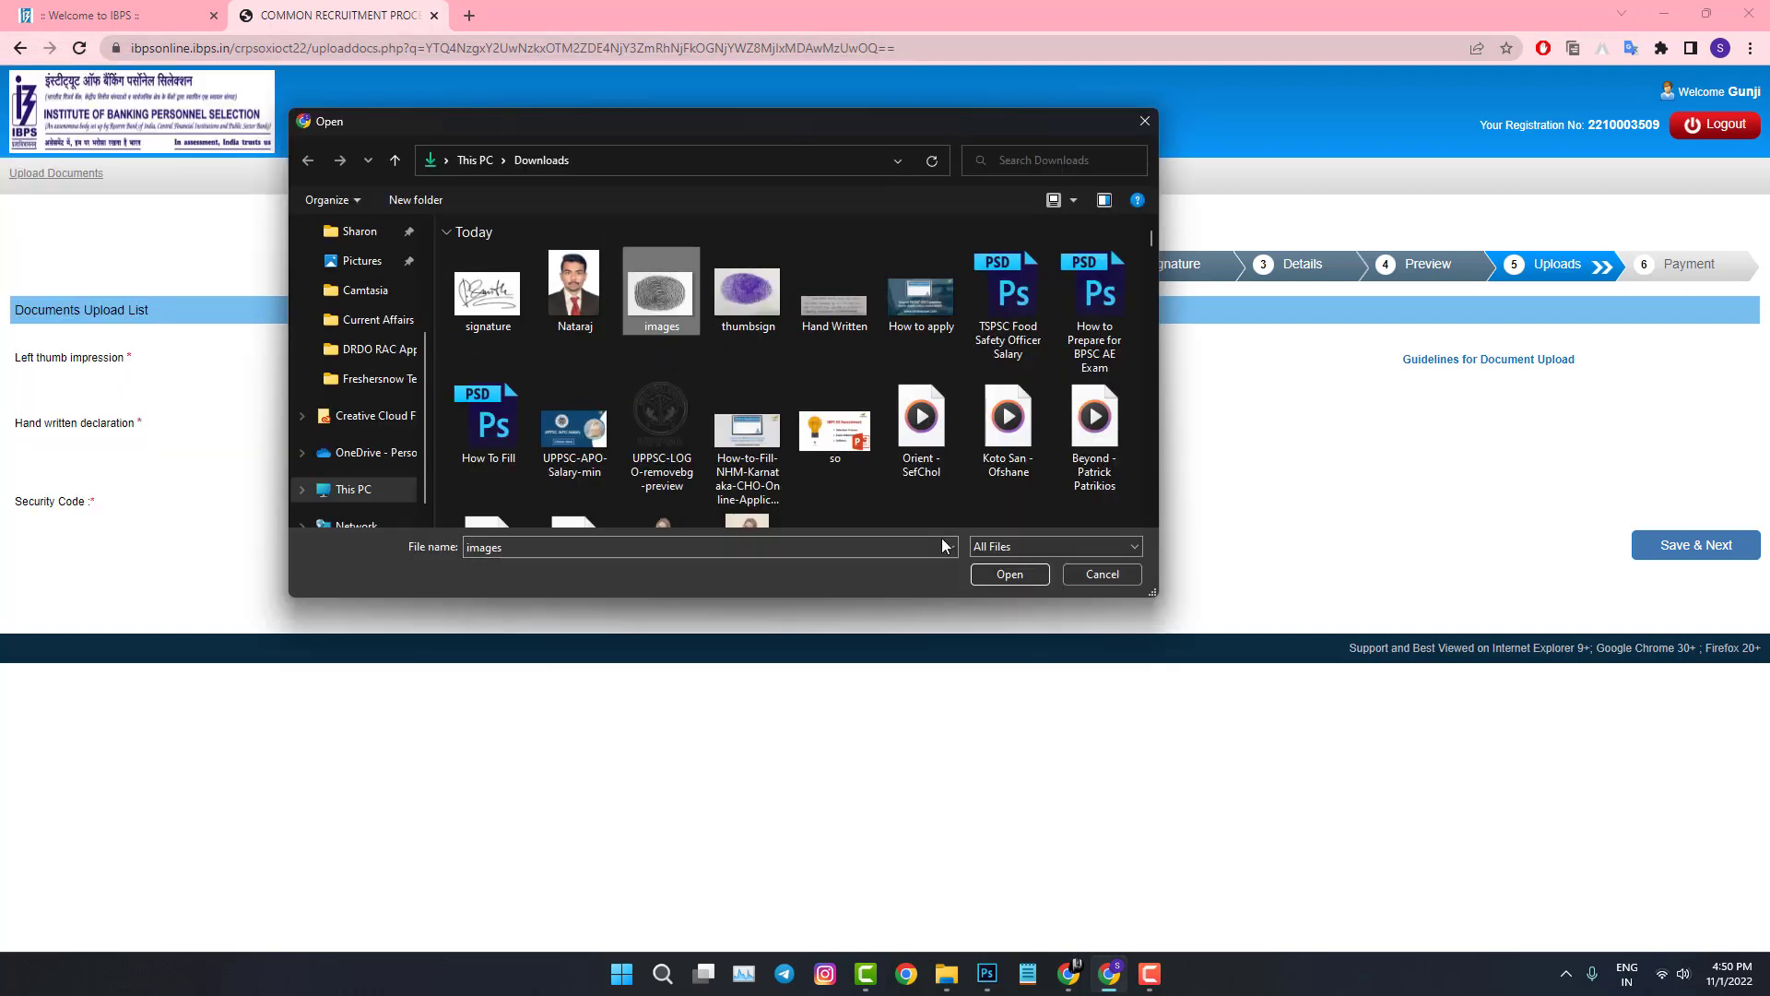
{"action": "left_click", "coordinate": [995, 574]}
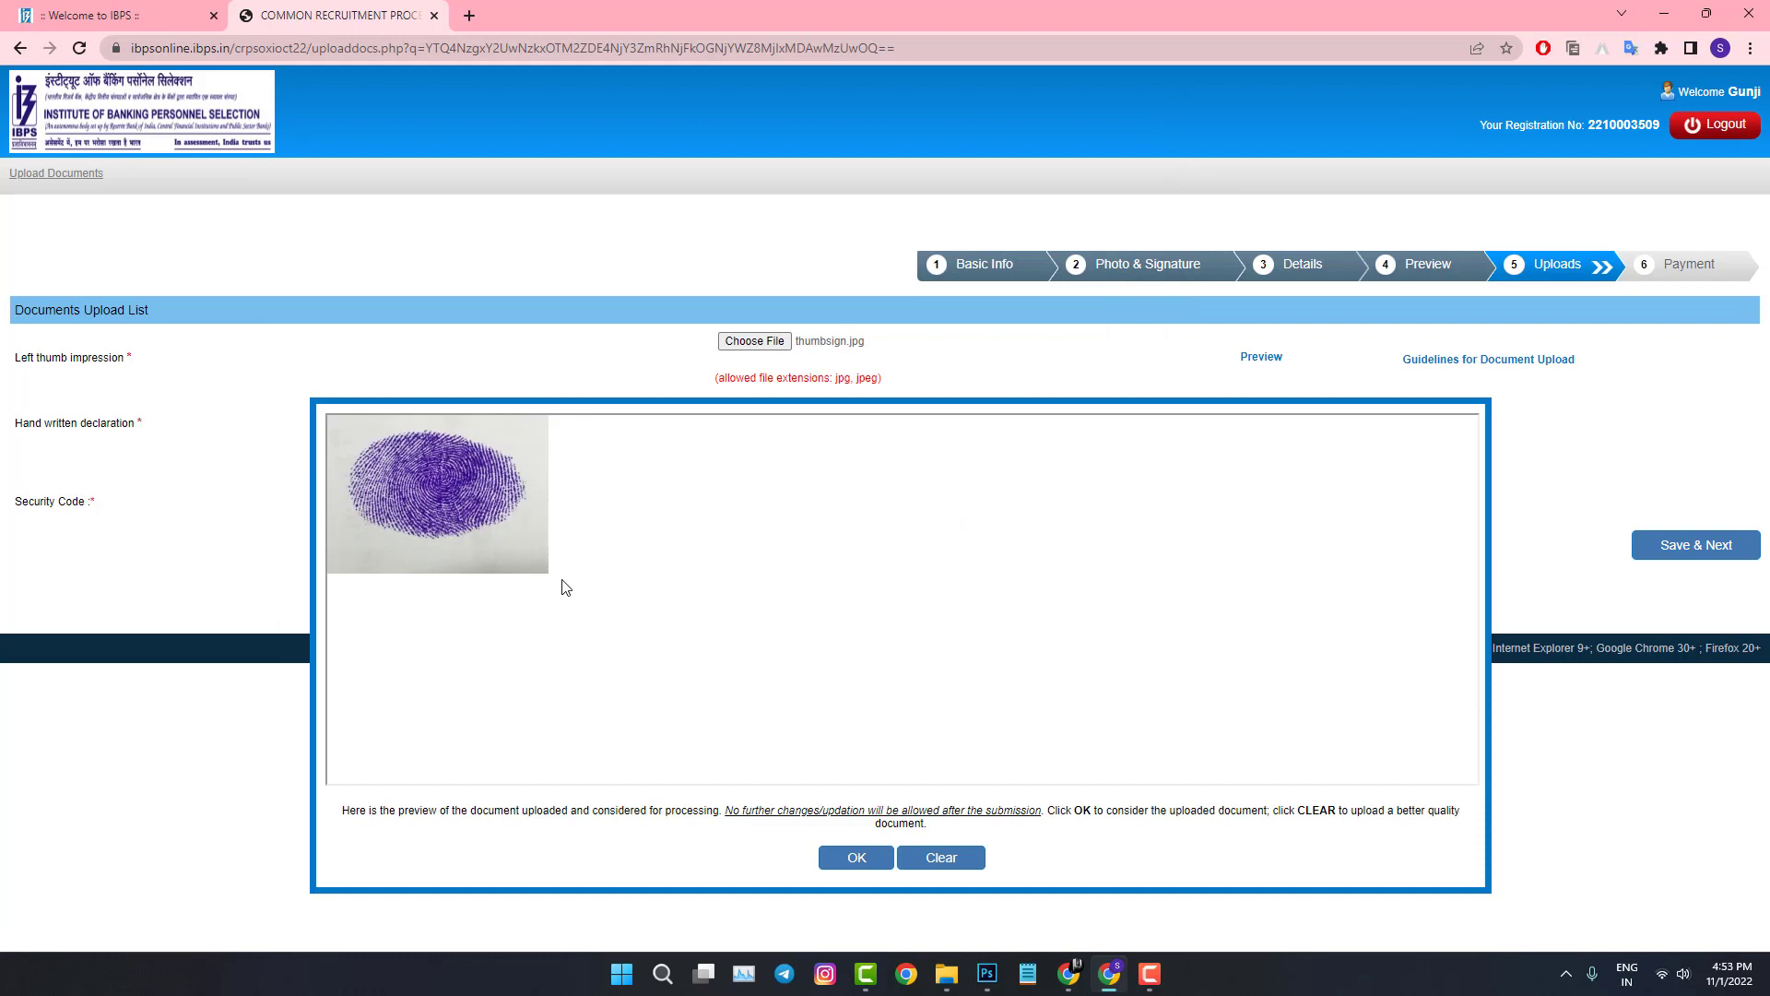
{"action": "left_click", "coordinate": [861, 862]}
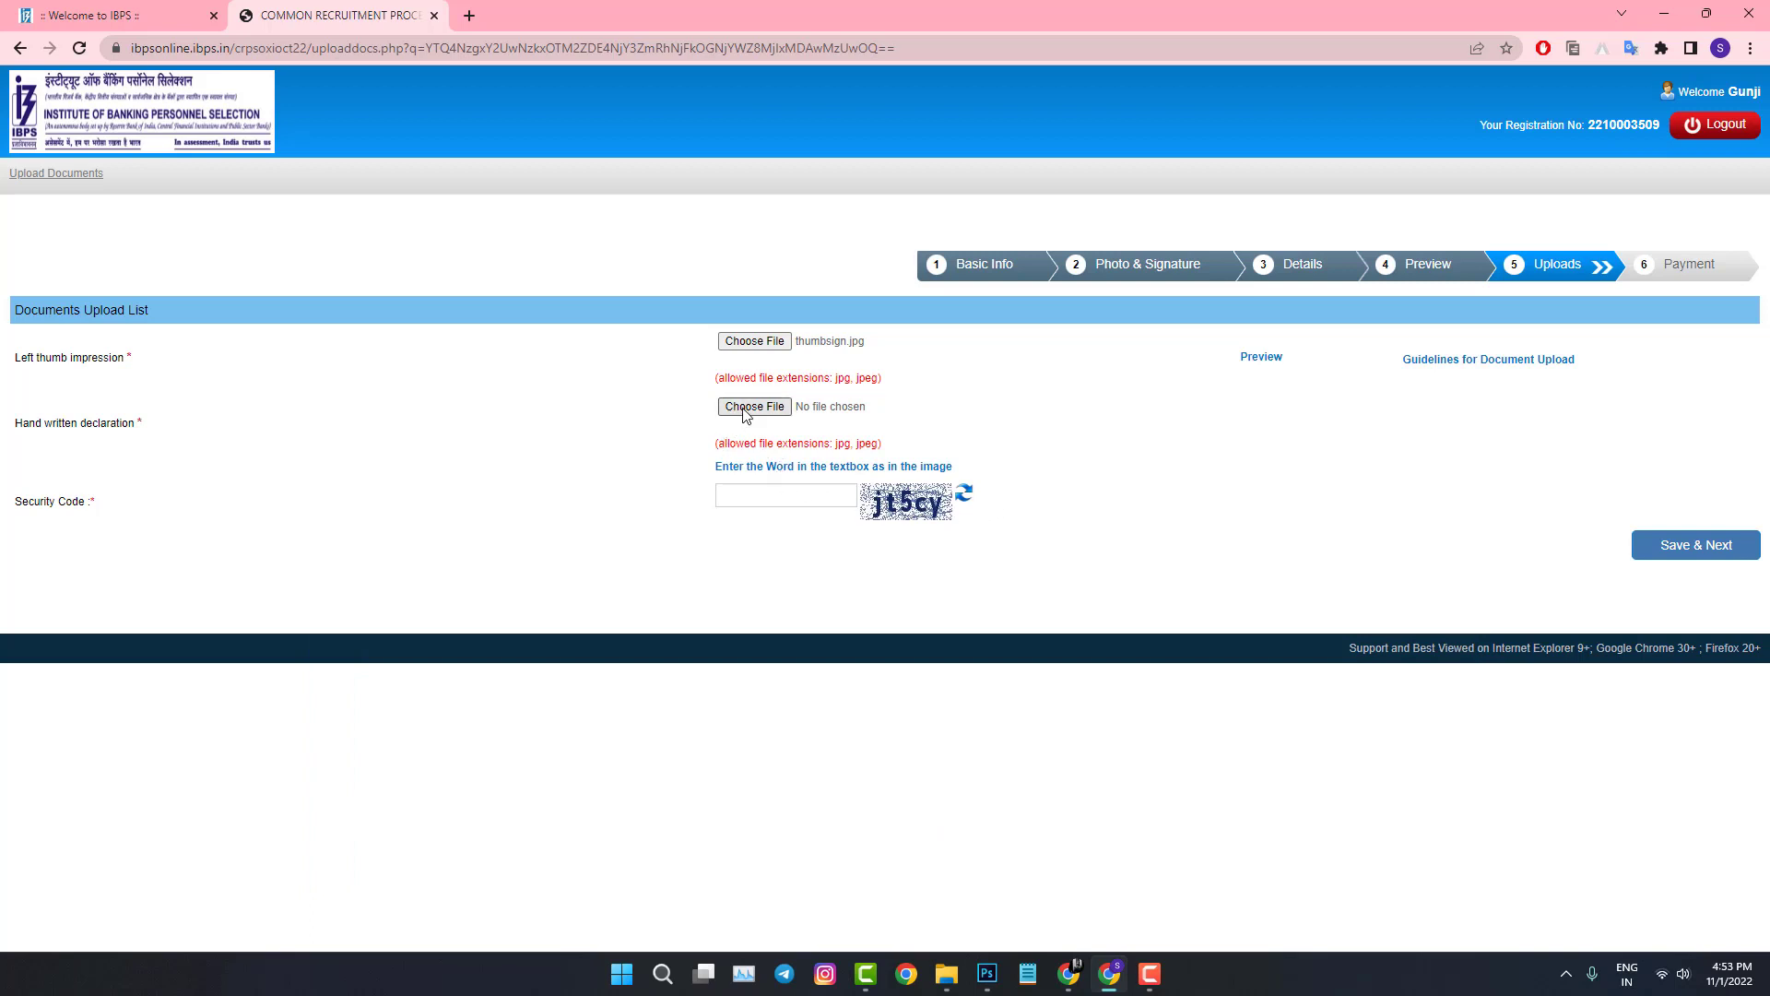
Step: Upload the Hand Written image as the handwritten declaration and accept its preview
{"action": "left_click", "coordinate": [749, 407]}
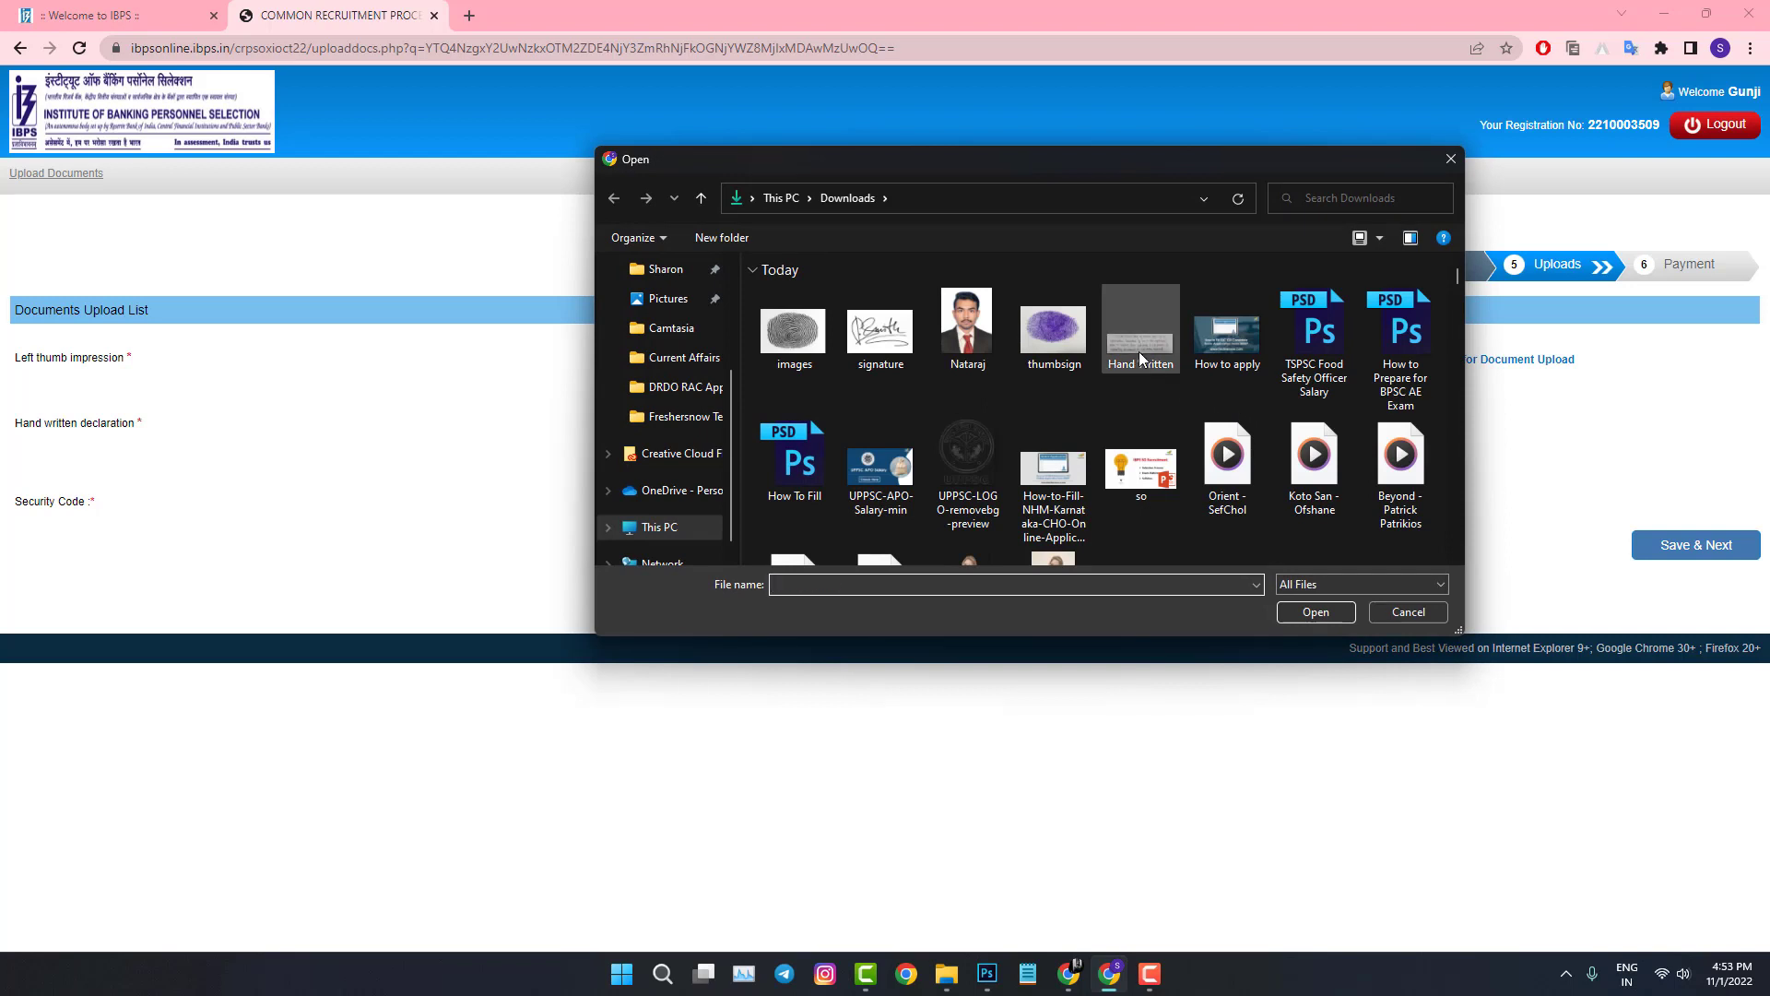
{"action": "left_click", "coordinate": [1140, 332]}
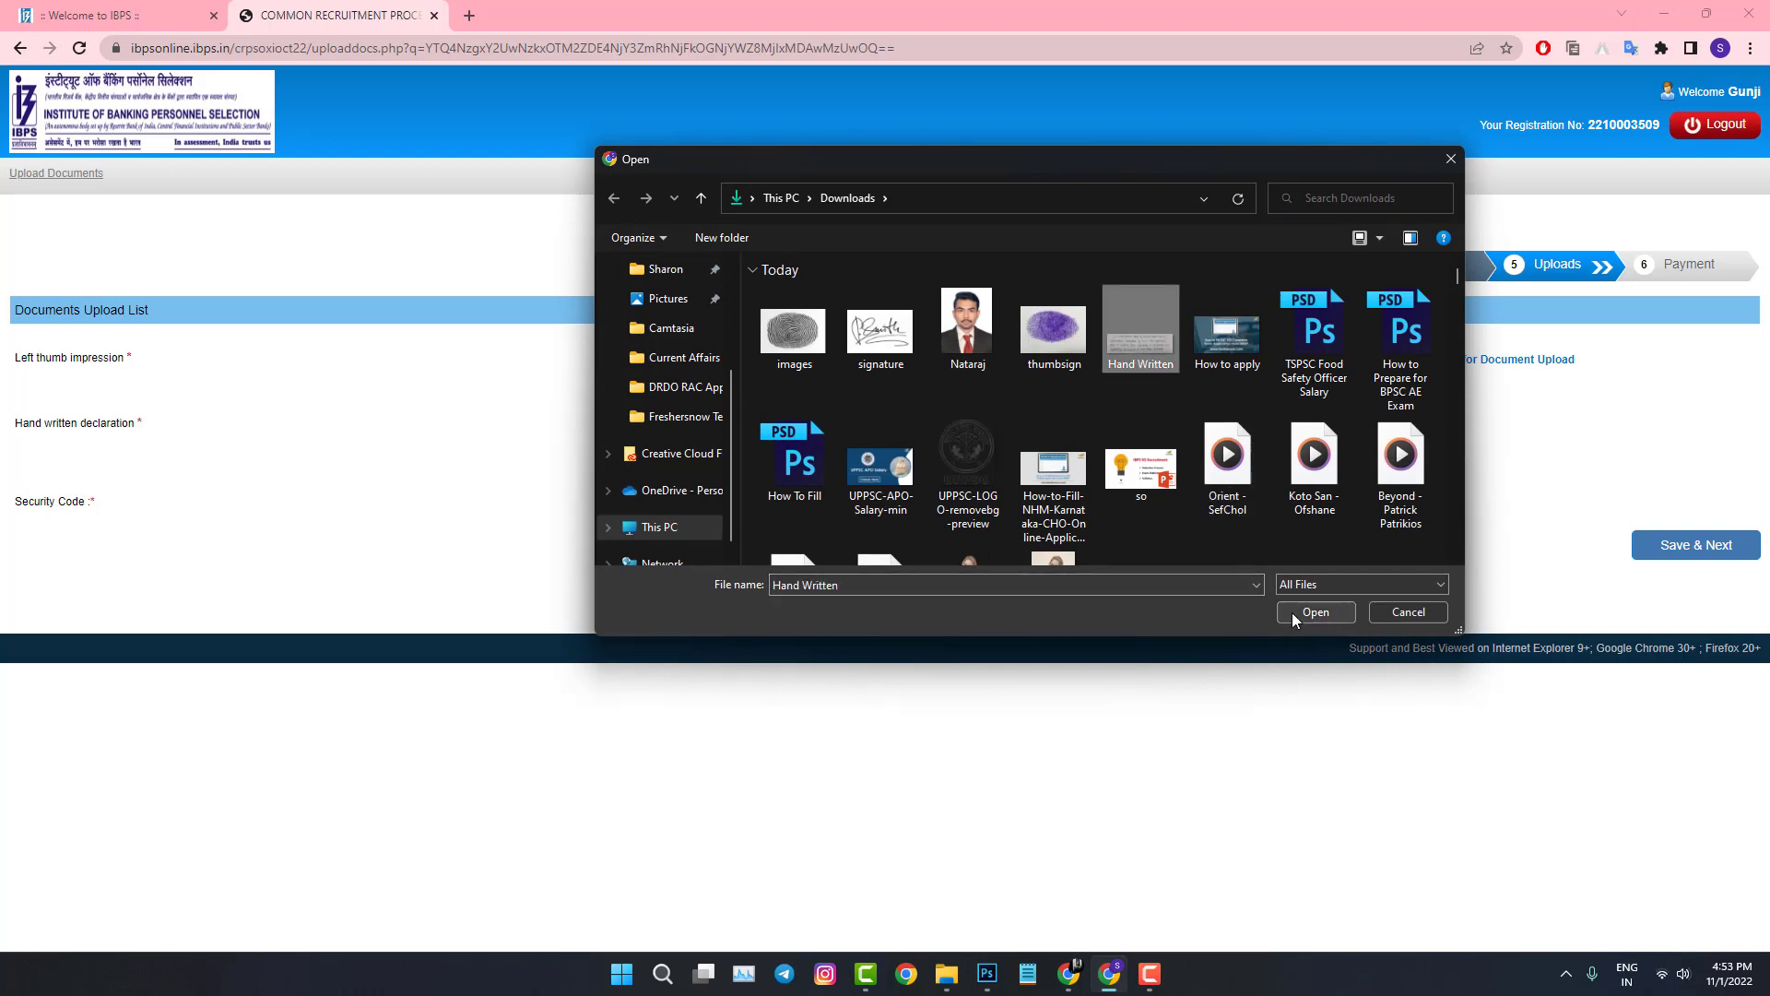
{"action": "left_click", "coordinate": [1296, 614]}
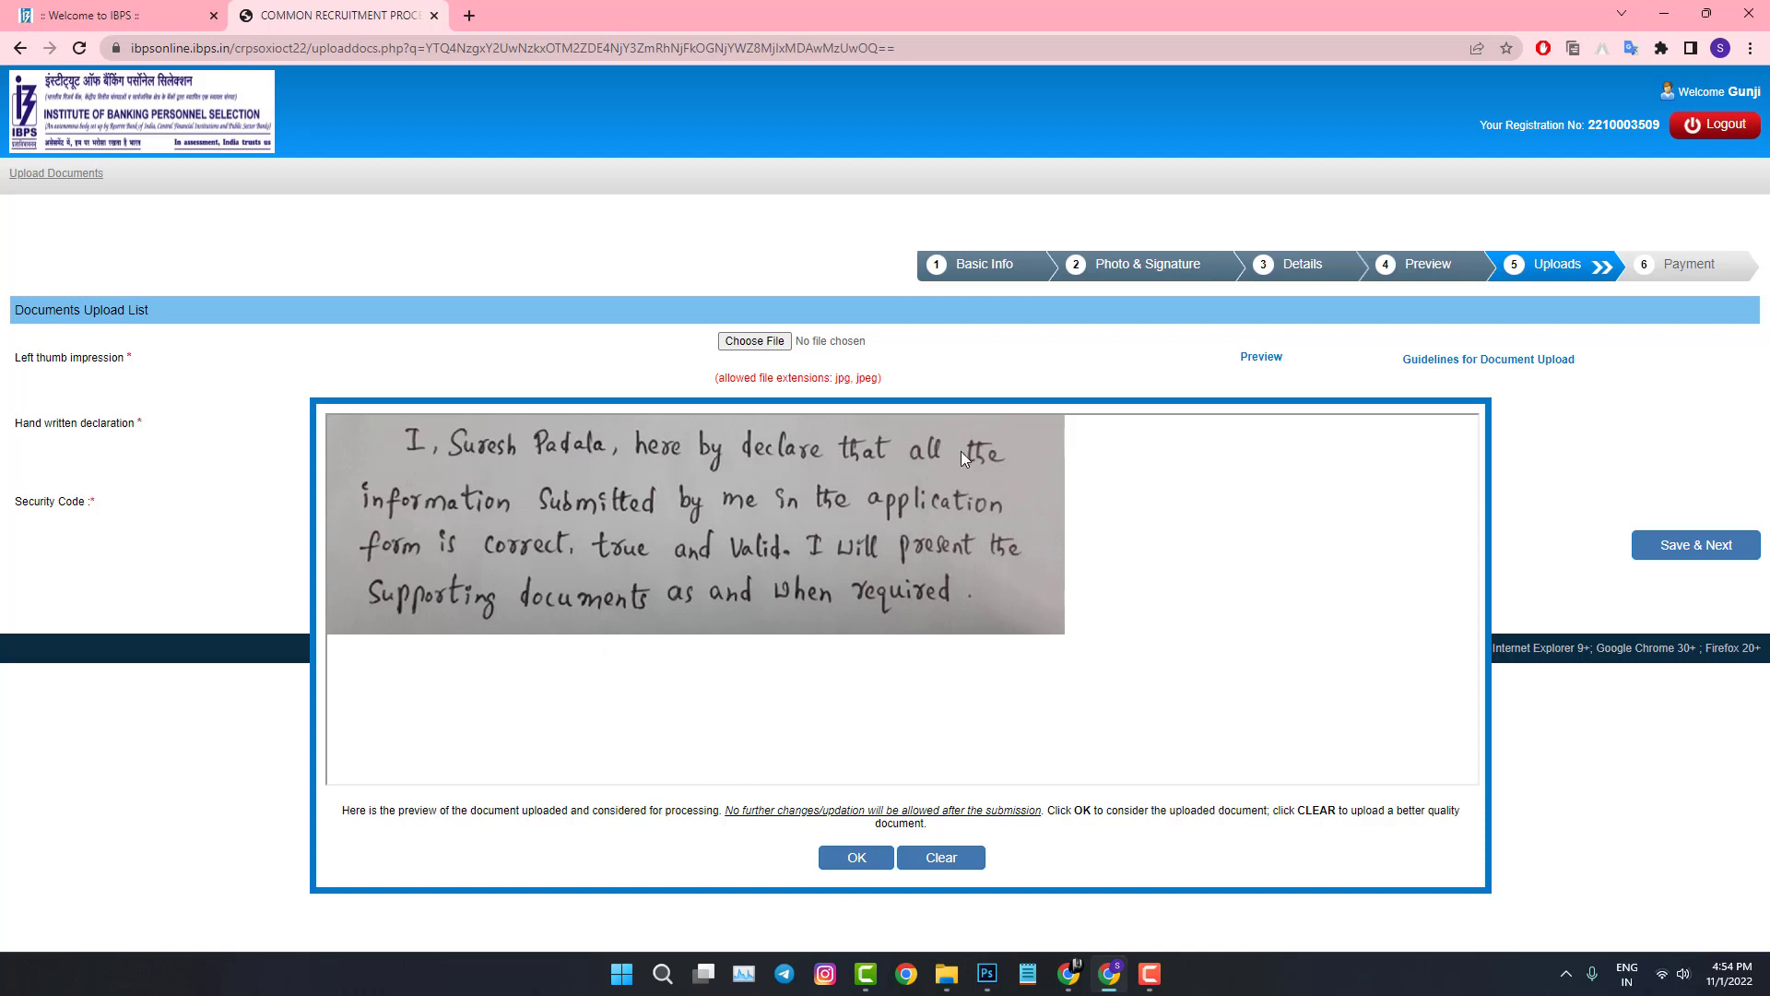
{"action": "left_click", "coordinate": [868, 861]}
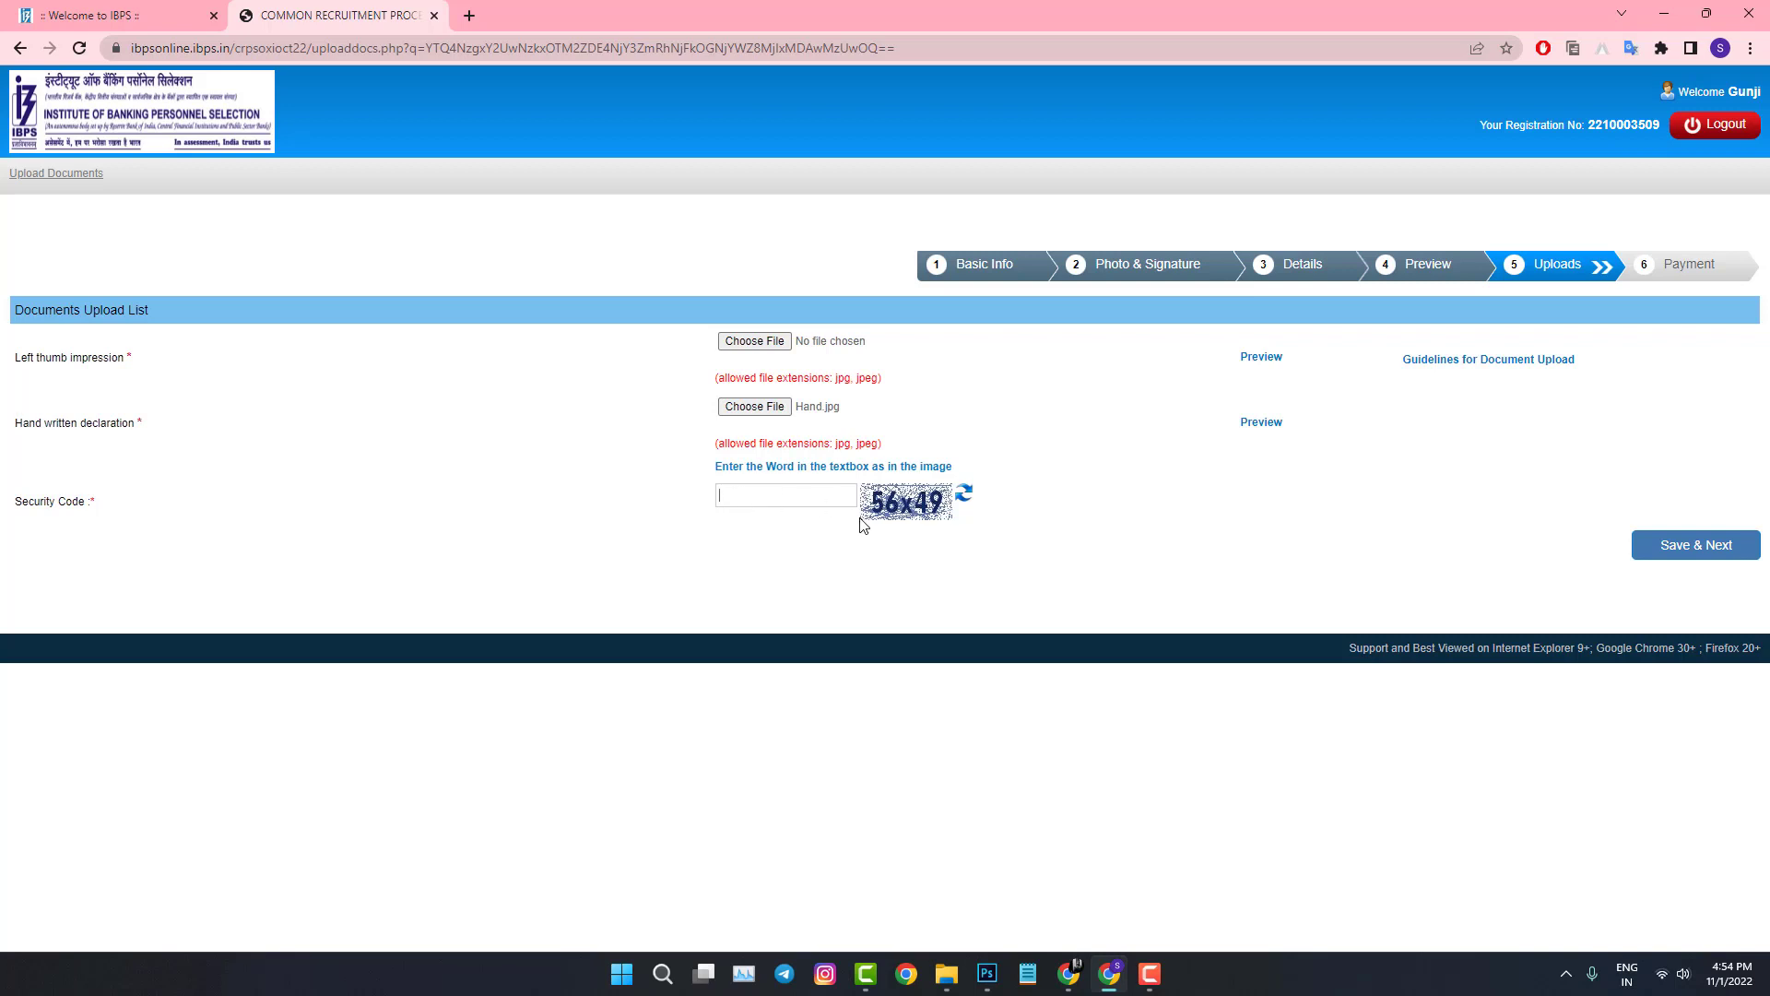
Step: Enter the upload-page captcha, save the documents, and confirm the application data is final
{"action": "type", "text": "56x49"}
{"action": "left_click", "coordinate": [1667, 553]}
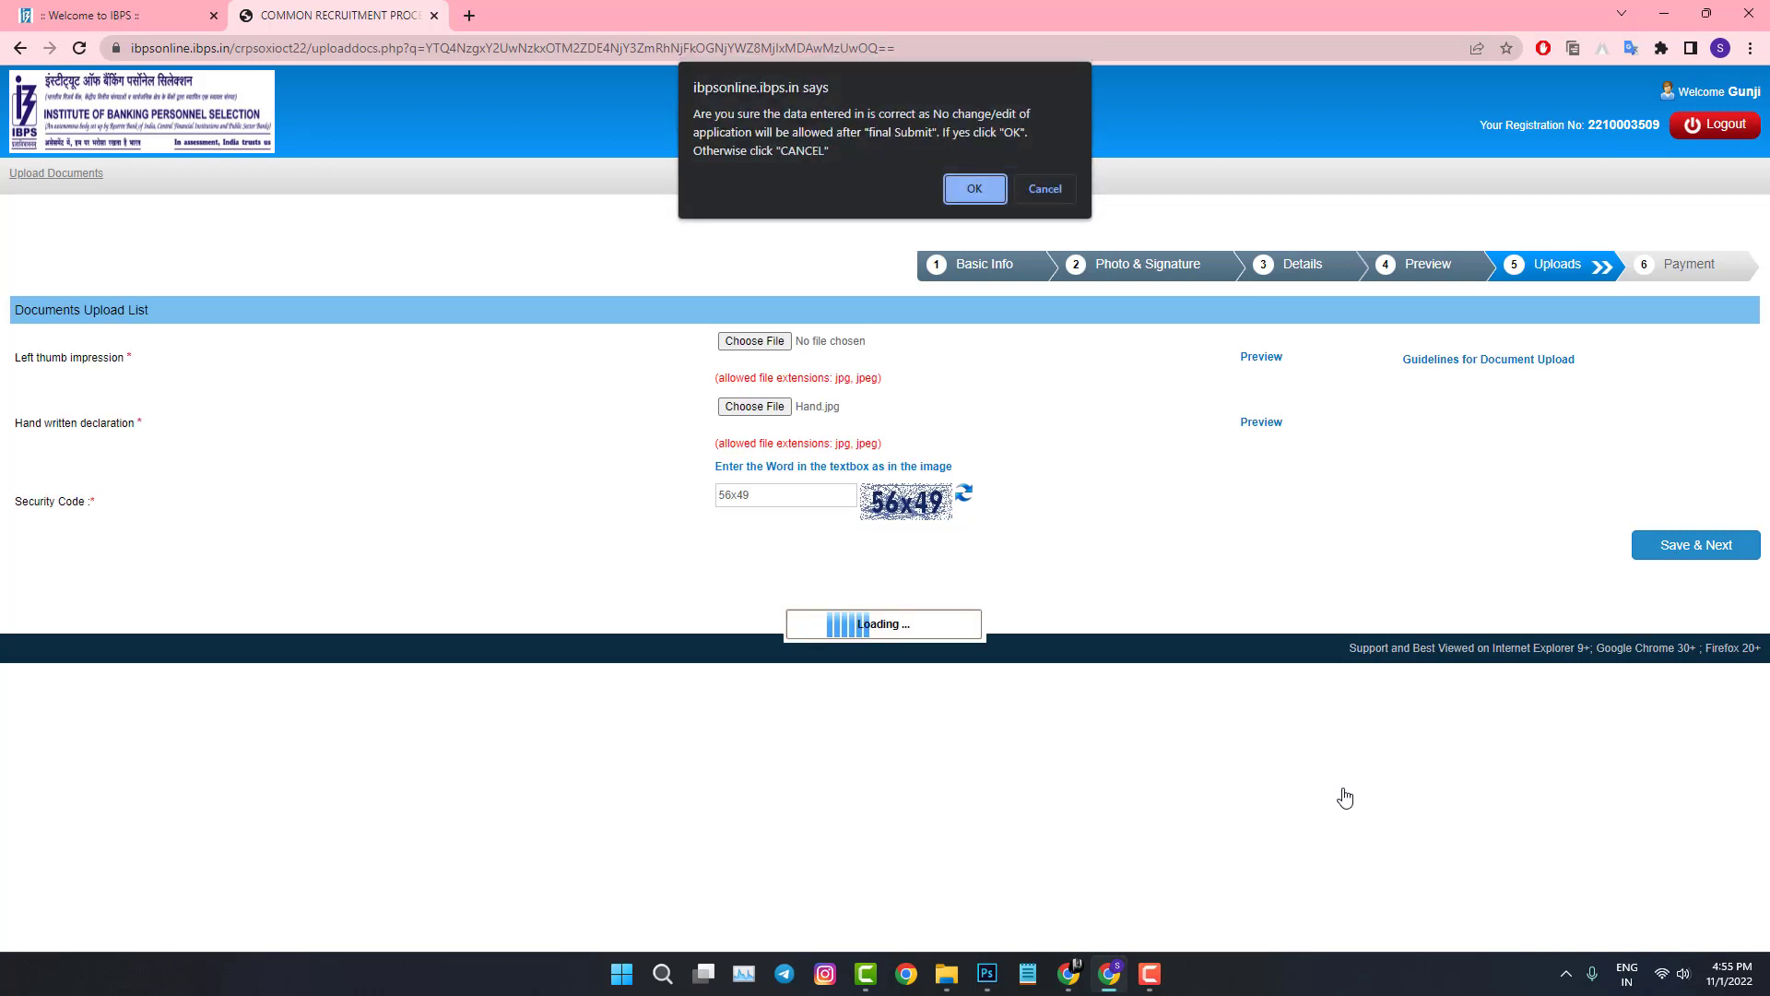
{"action": "left_click", "coordinate": [973, 189]}
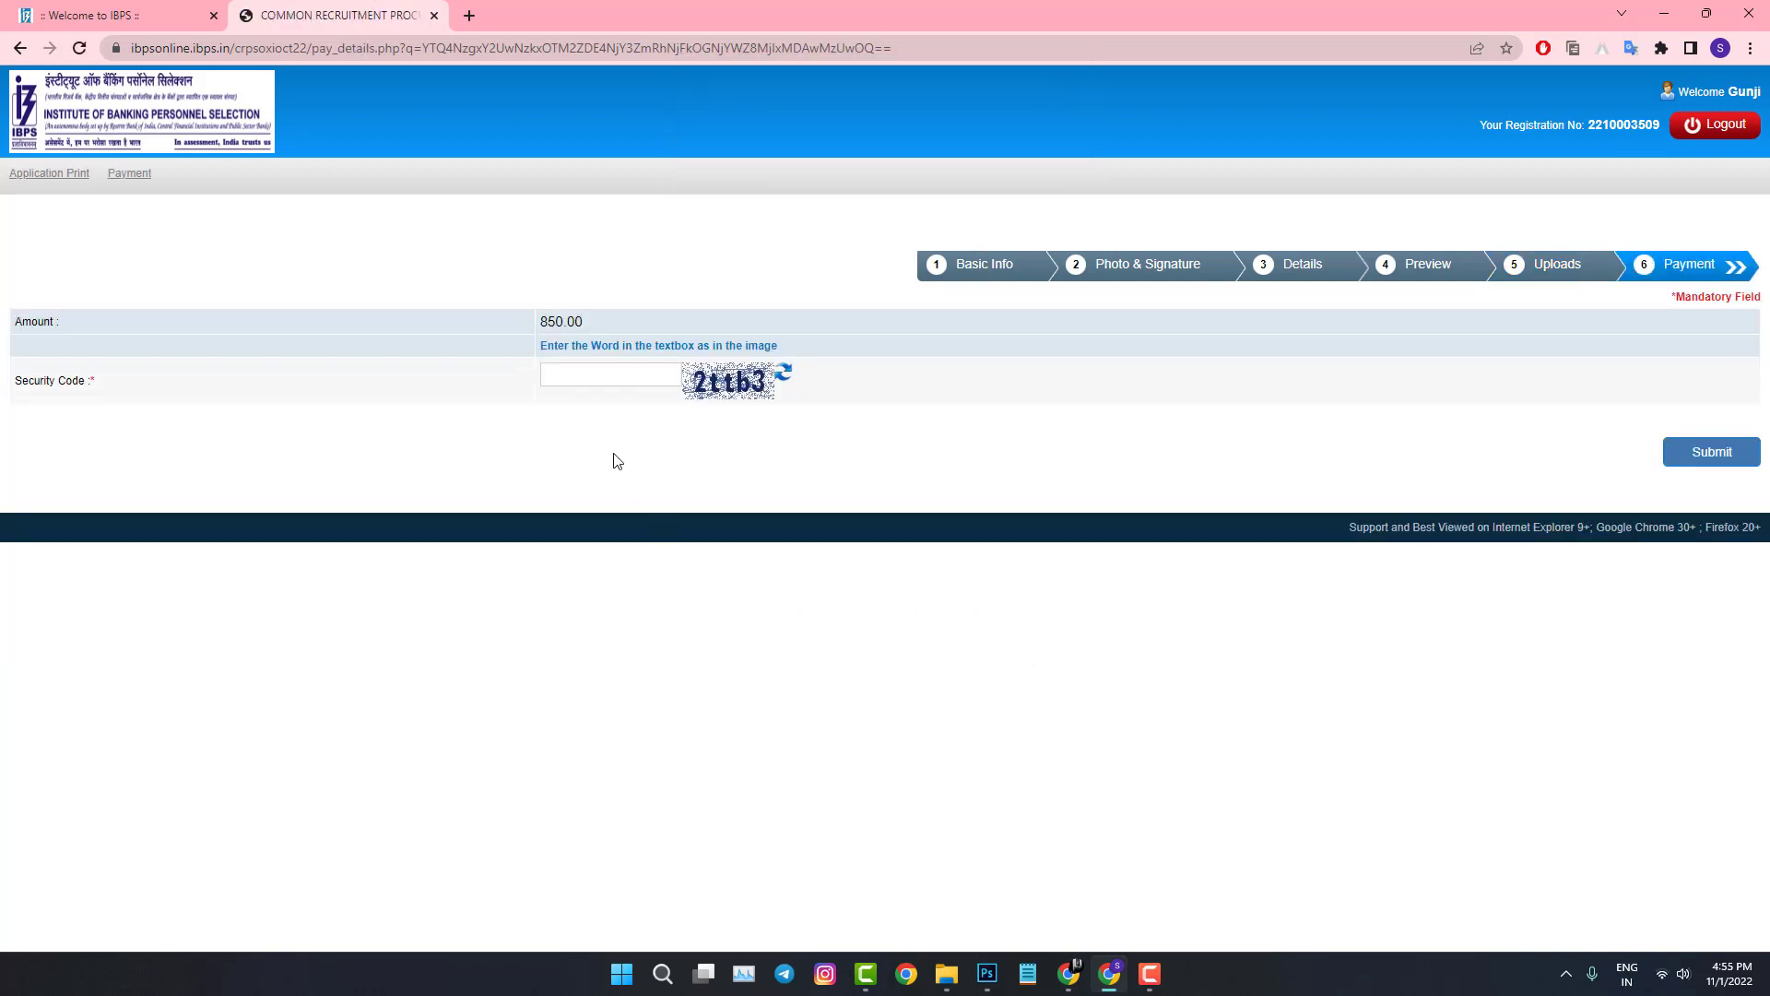
Step: Enter the payment security code, submit the 850.00 fee step, and confirm to reach the gateway
{"action": "left_click", "coordinate": [570, 375]}
{"action": "type", "text": "2ttb3"}
{"action": "left_click", "coordinate": [1714, 461]}
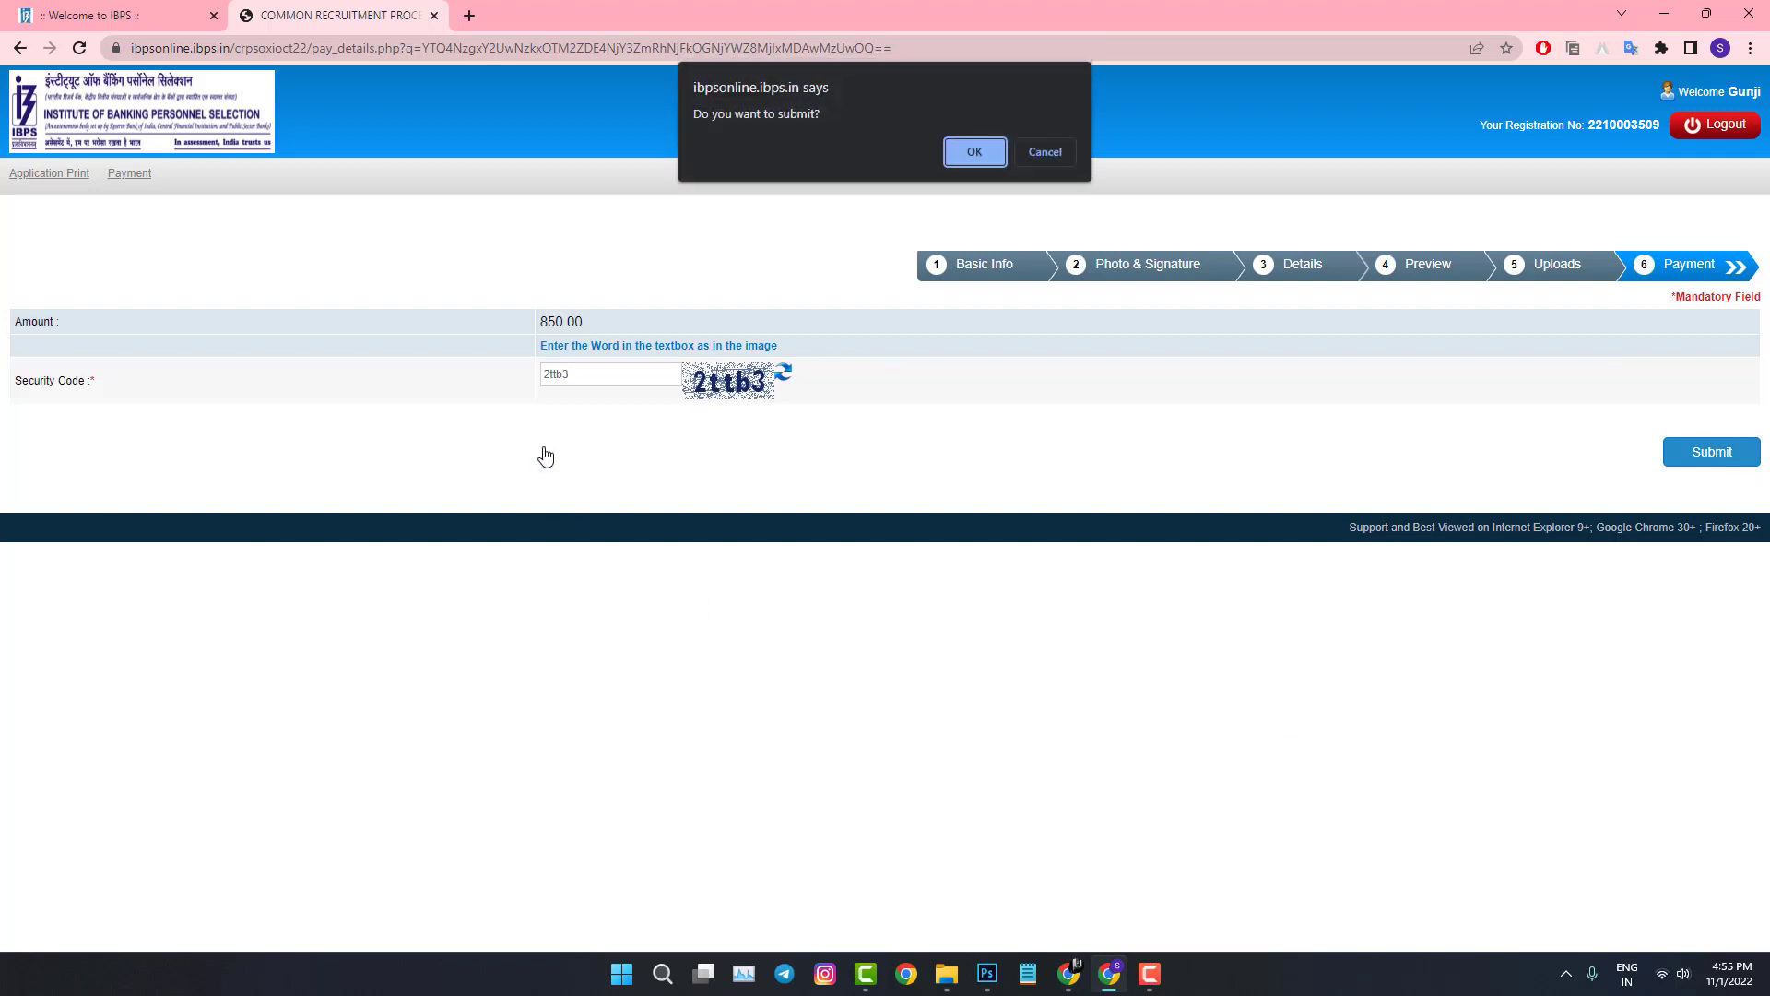
{"action": "left_click", "coordinate": [973, 152]}
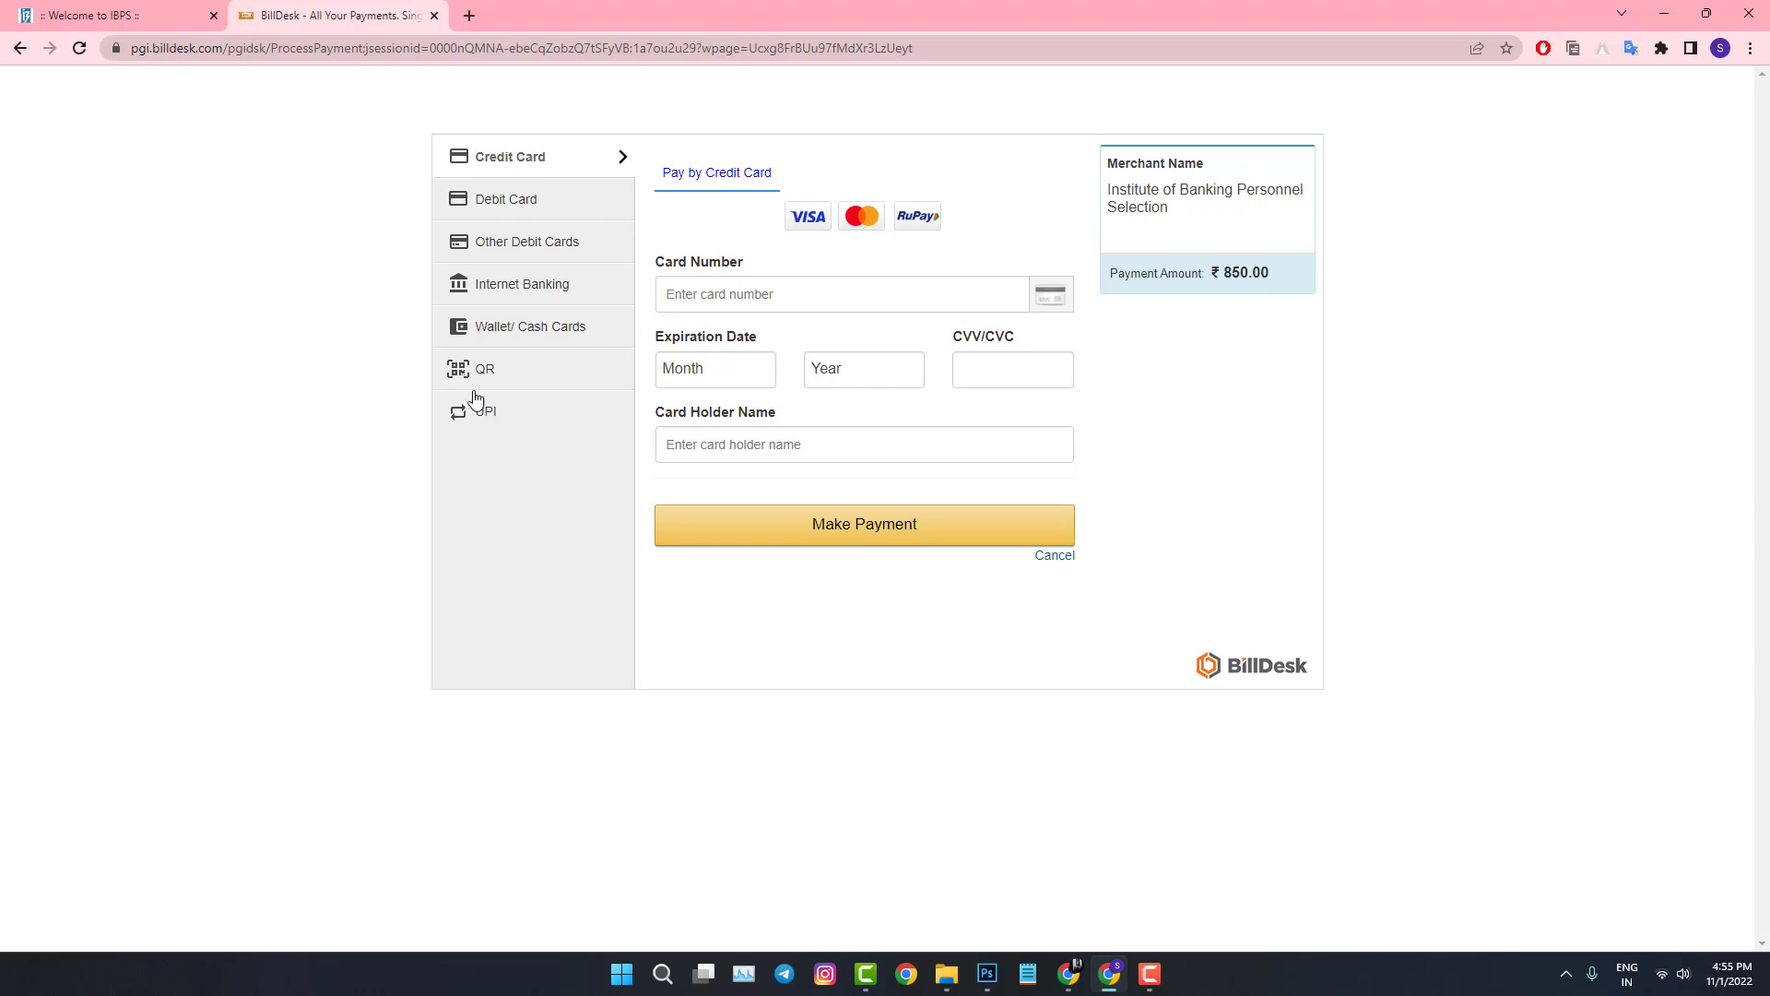
Step: Switch to the 'Welcome to IBPS' tab, leaving the BillDesk payment page open
{"action": "left_click", "coordinate": [120, 15]}
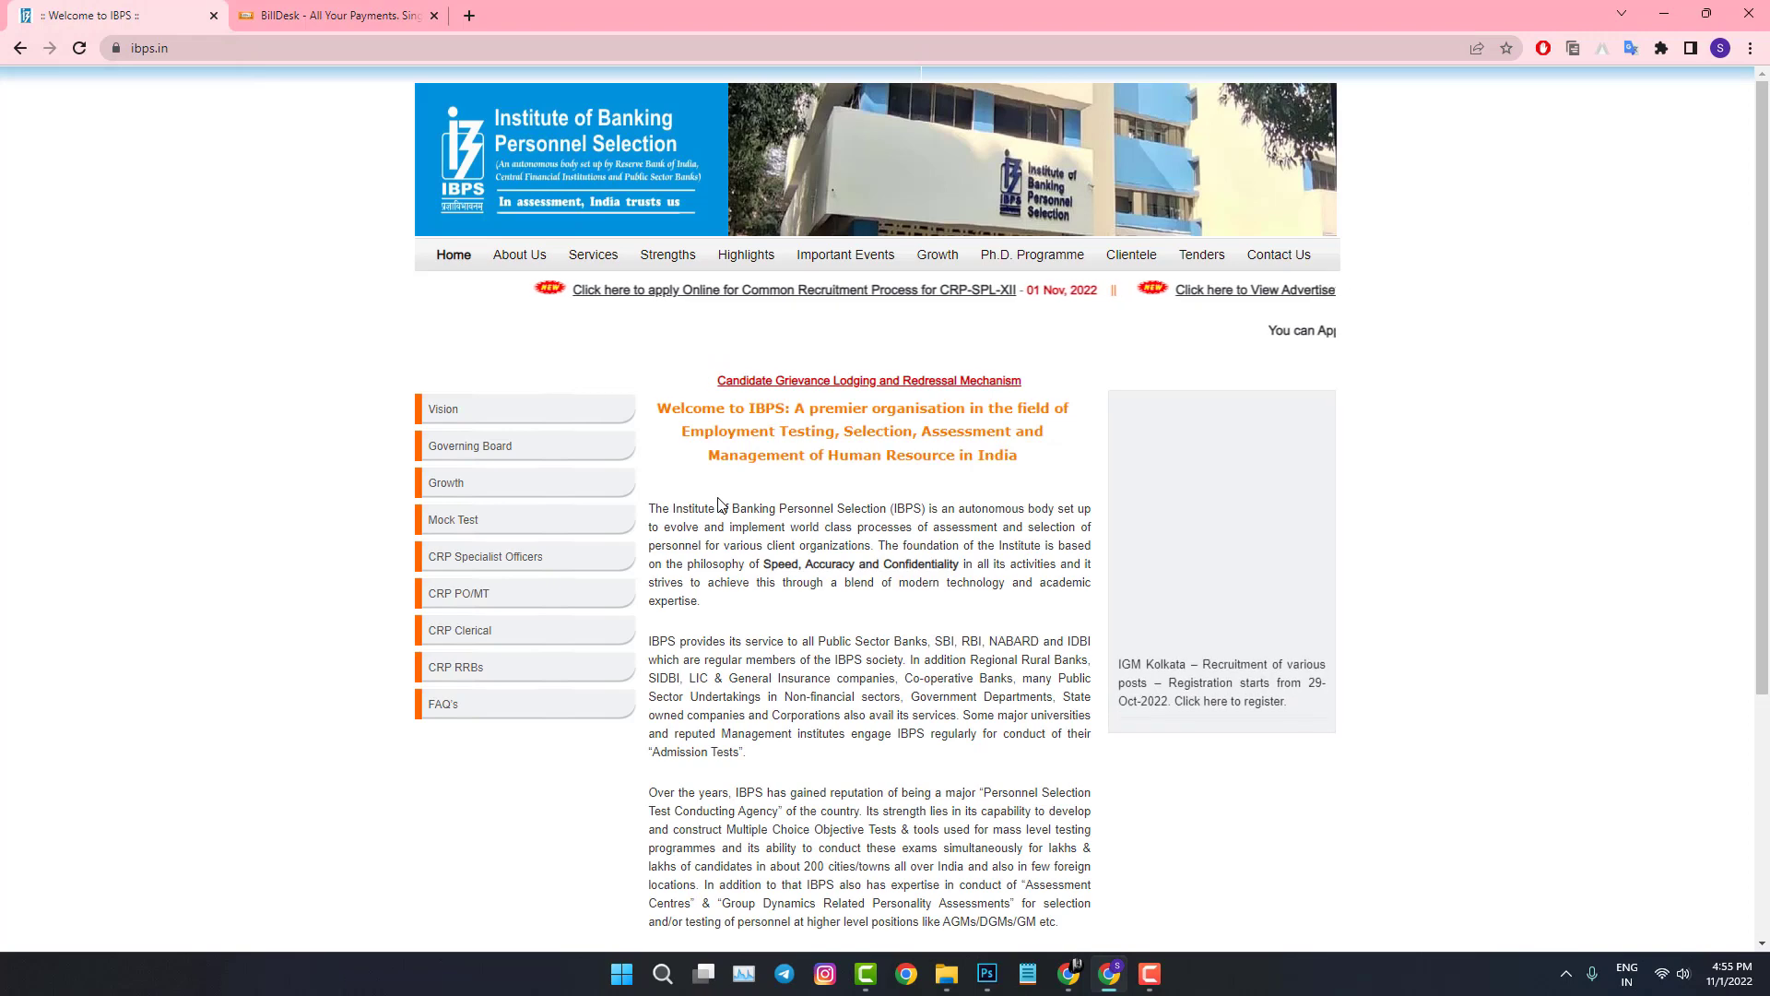